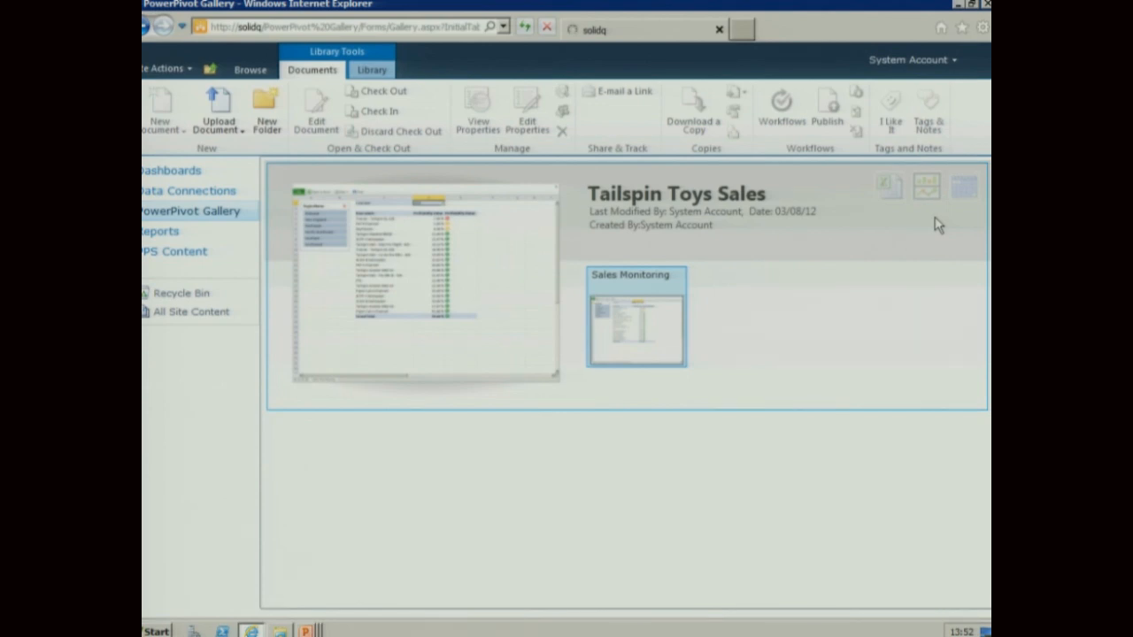
Create a Power View report from the Tailspin Toys Sales workbook and title it "Sales Analysis"
{"action": "left_click", "coordinate": [927, 195]}
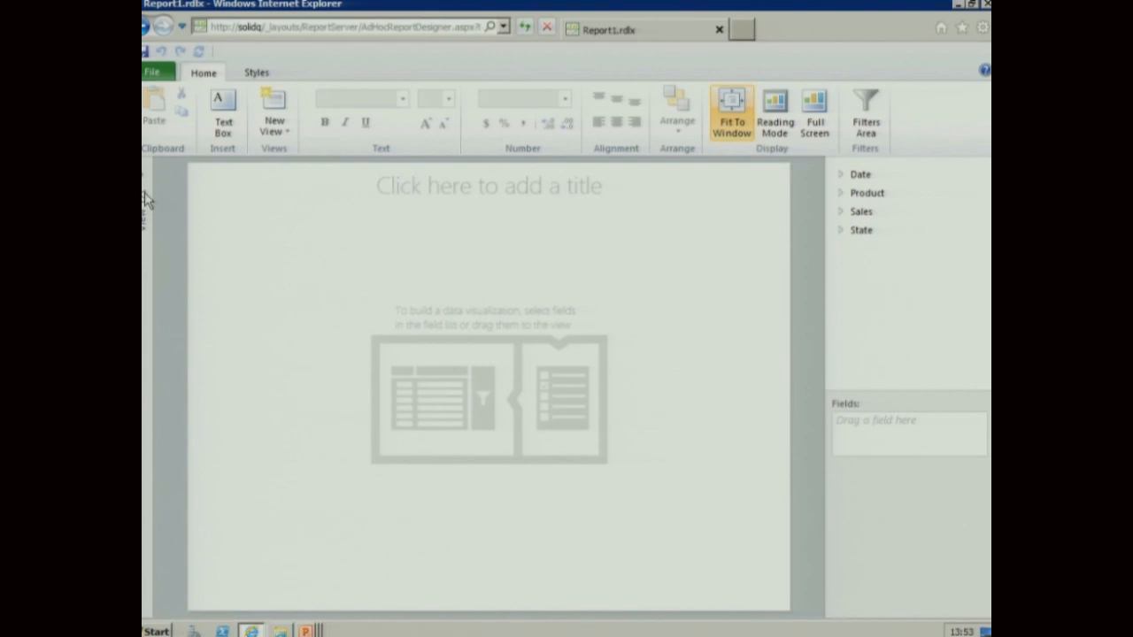
{"action": "left_click", "coordinate": [515, 193]}
{"action": "type", "text": "Sale"}
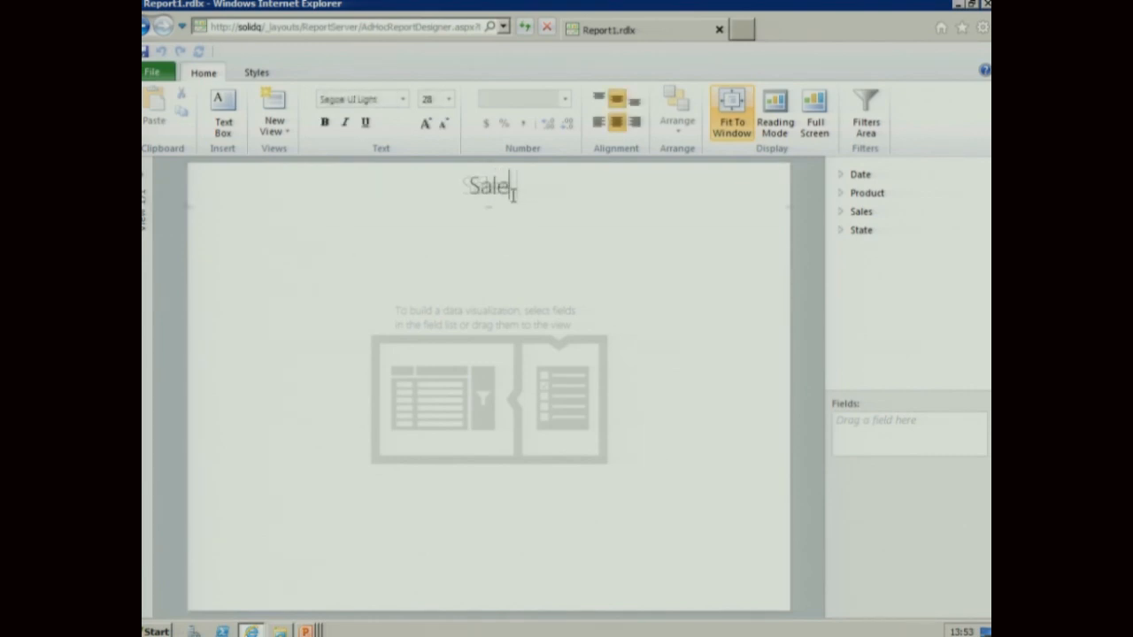
{"action": "type", "text": "s Analysiss"}
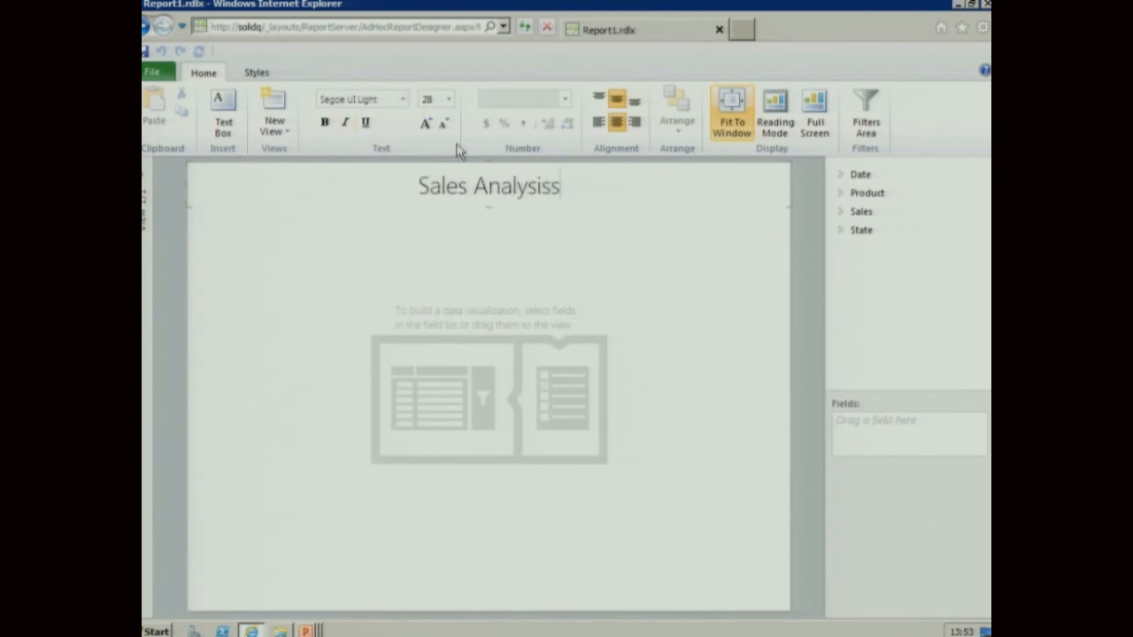
{"action": "key", "text": "BackSpace"}
Add the Date table's Year field as a view-level filter, then collapse the filters area
{"action": "left_click", "coordinate": [867, 124]}
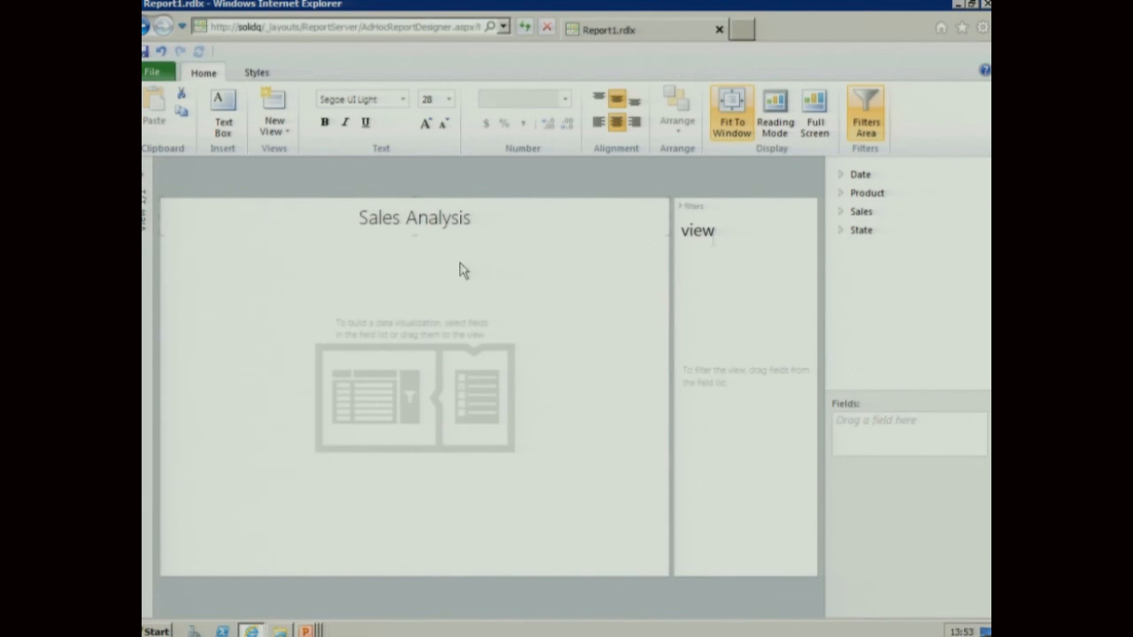
{"action": "left_click", "coordinate": [841, 175]}
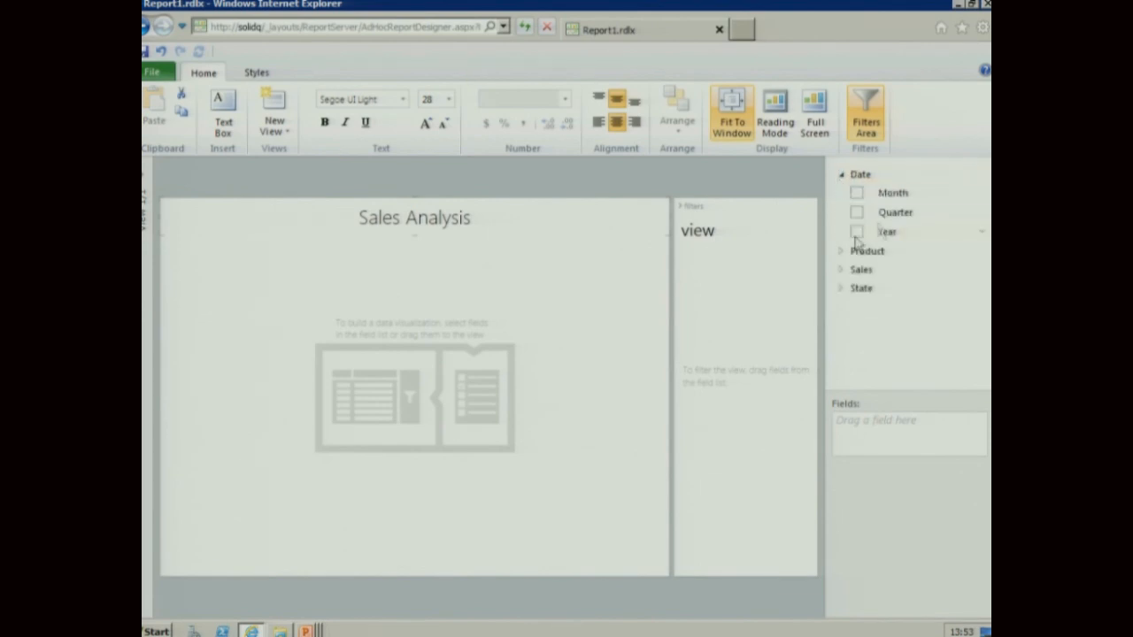
{"action": "left_click_drag", "start_coordinate": [887, 232], "coordinate": [737, 329]}
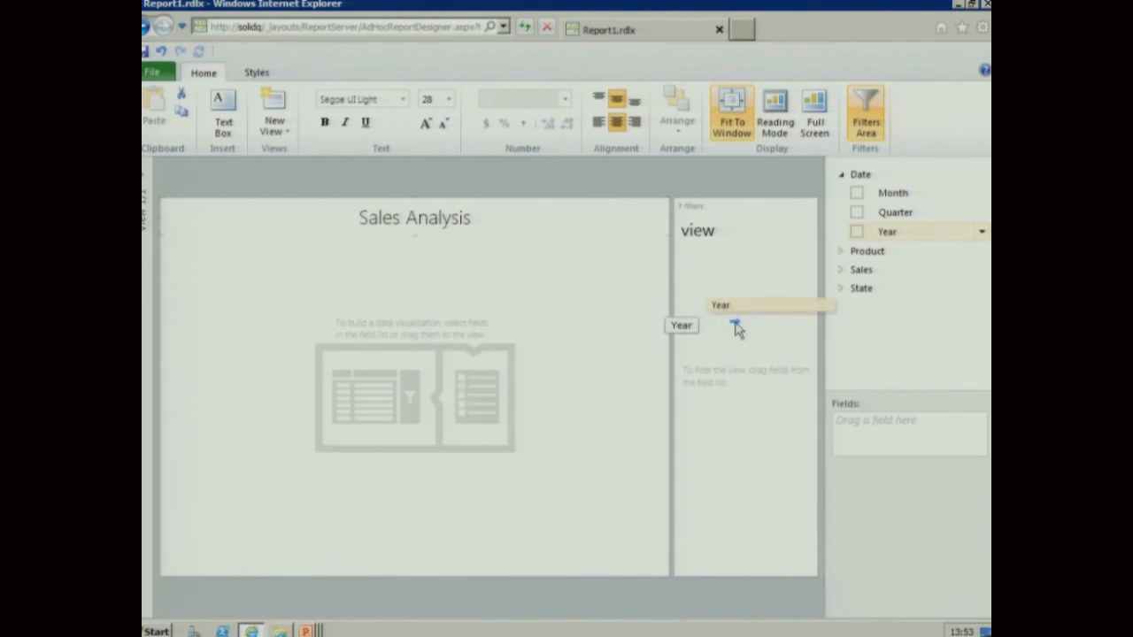
{"action": "left_click_drag", "start_coordinate": [737, 329], "coordinate": [737, 329]}
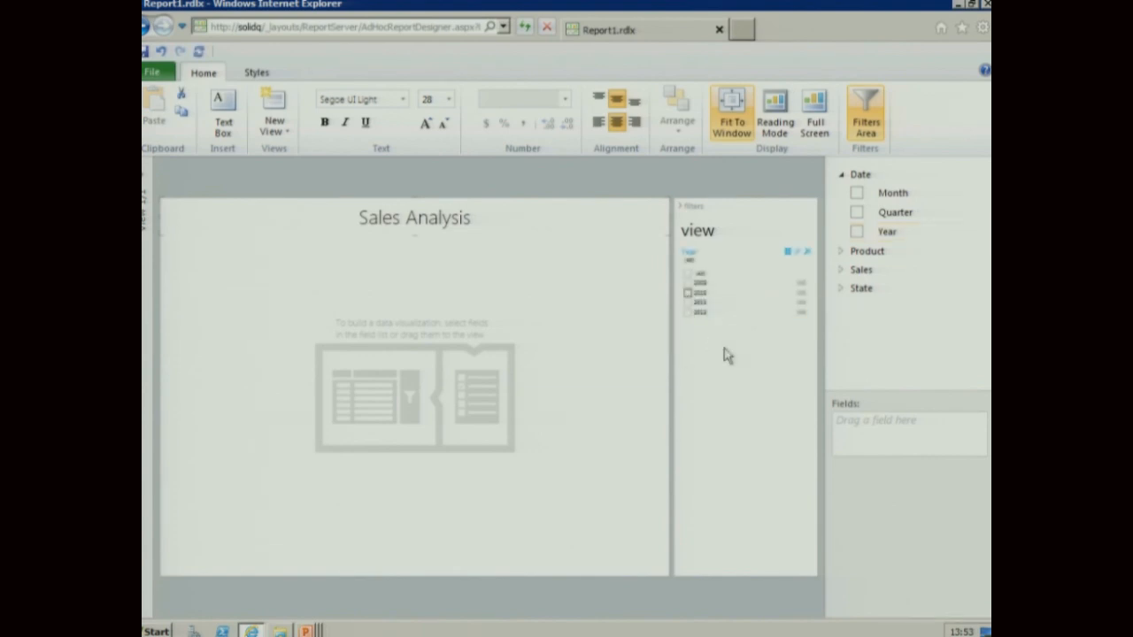
{"action": "left_click", "coordinate": [682, 212]}
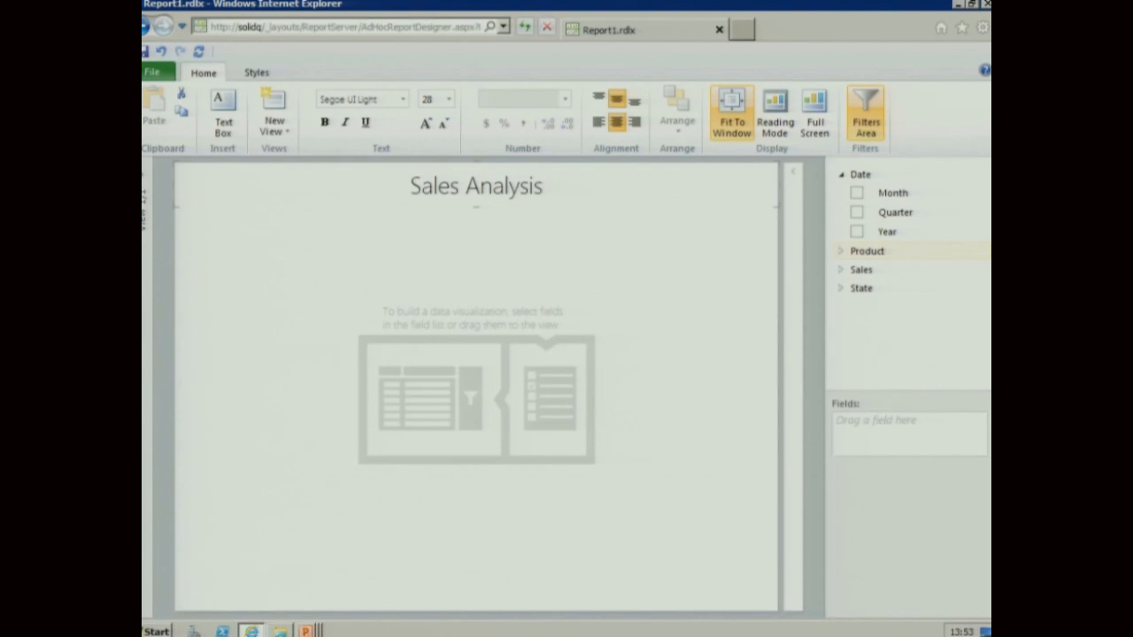
Add the Product table's default fields to the view as cards, and make the card list narrower and taller
{"action": "left_click", "coordinate": [867, 250]}
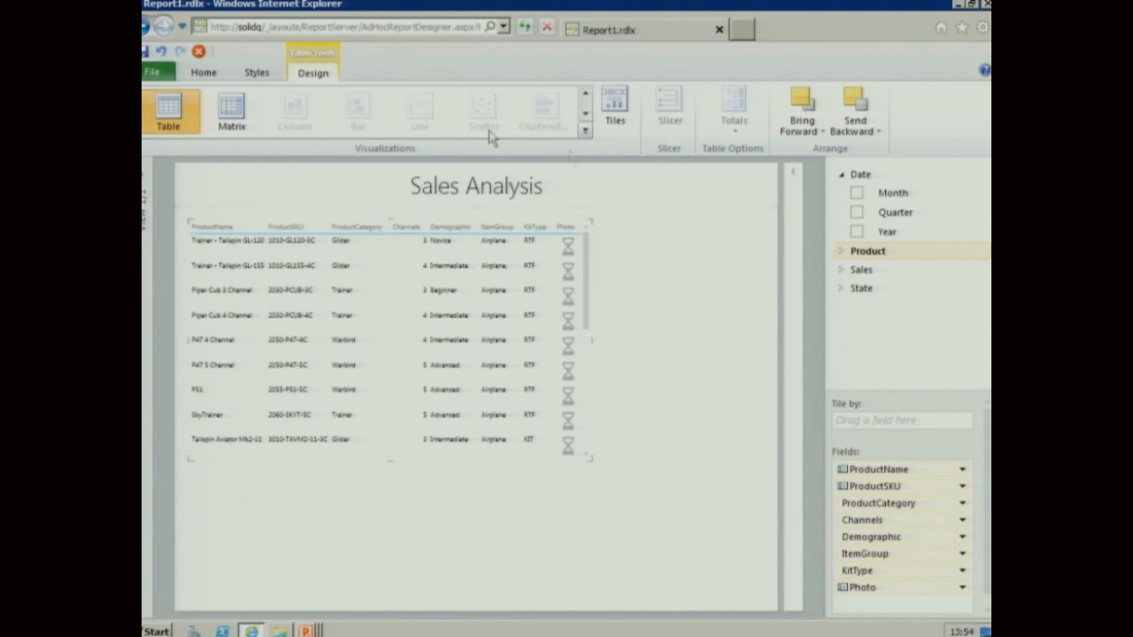
{"action": "left_click", "coordinate": [584, 131]}
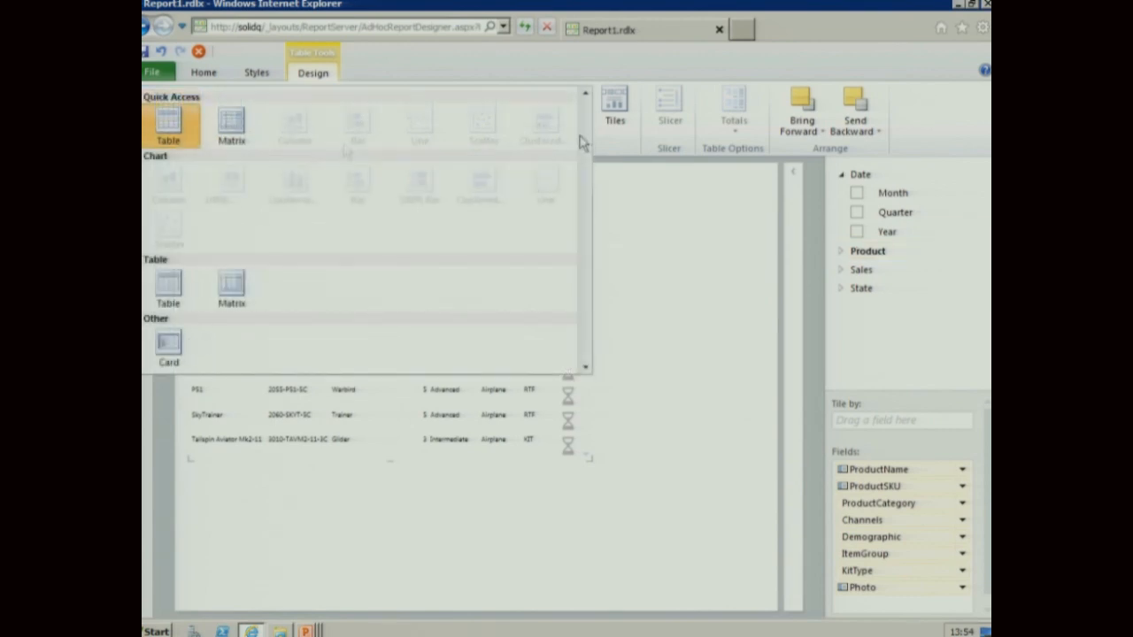
{"action": "left_click", "coordinate": [177, 338]}
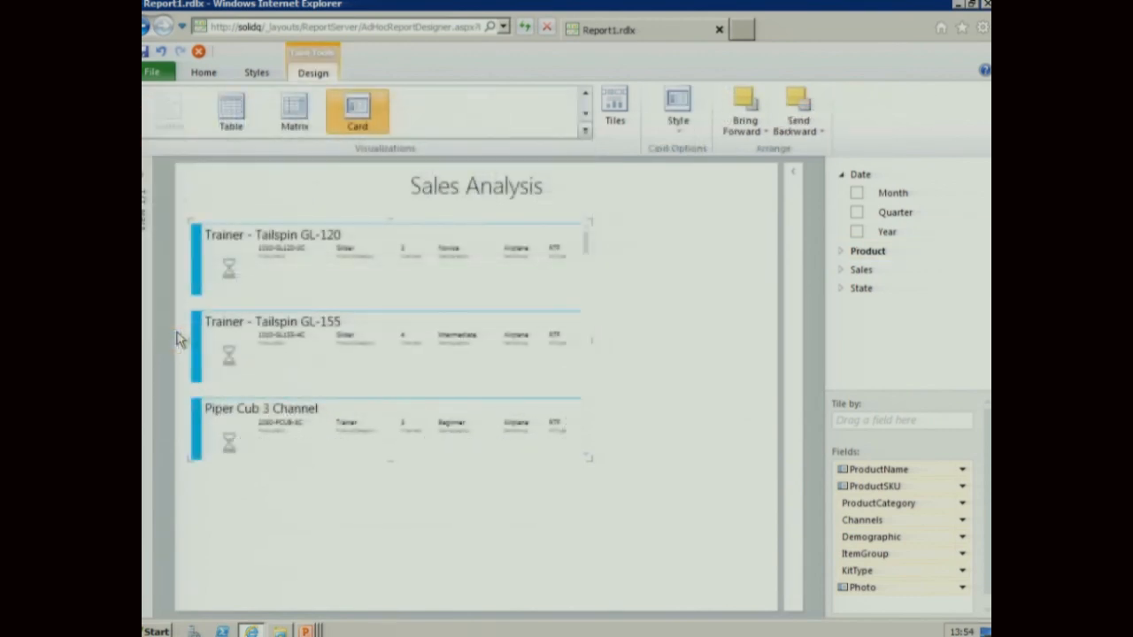
{"action": "left_click_drag", "start_coordinate": [591, 338], "coordinate": [442, 338]}
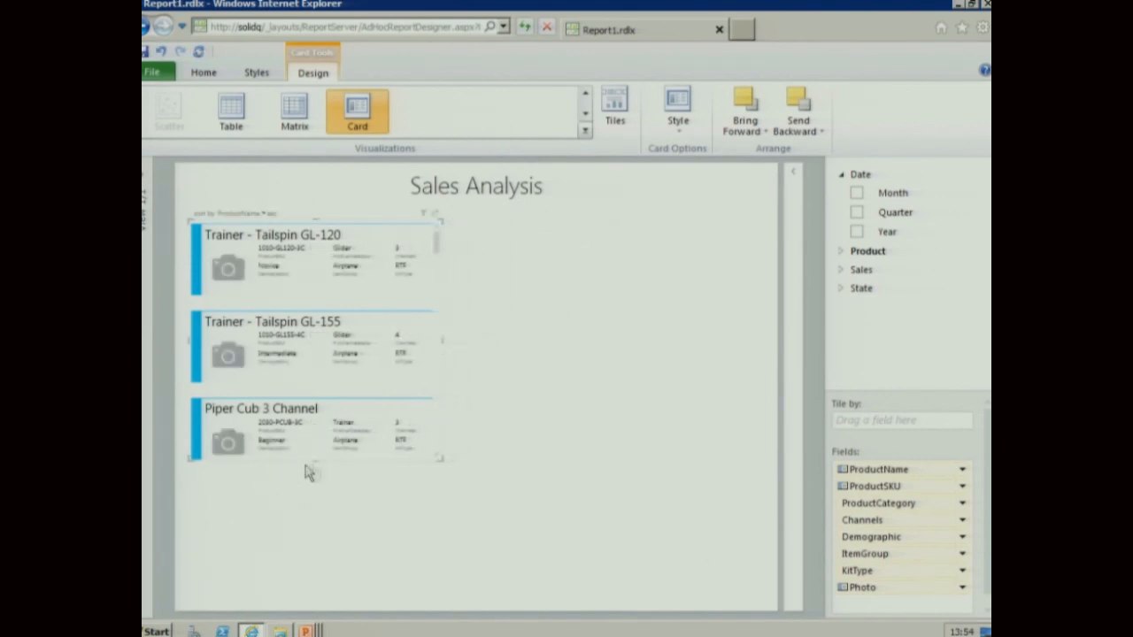
{"action": "left_click_drag", "start_coordinate": [313, 467], "coordinate": [307, 595]}
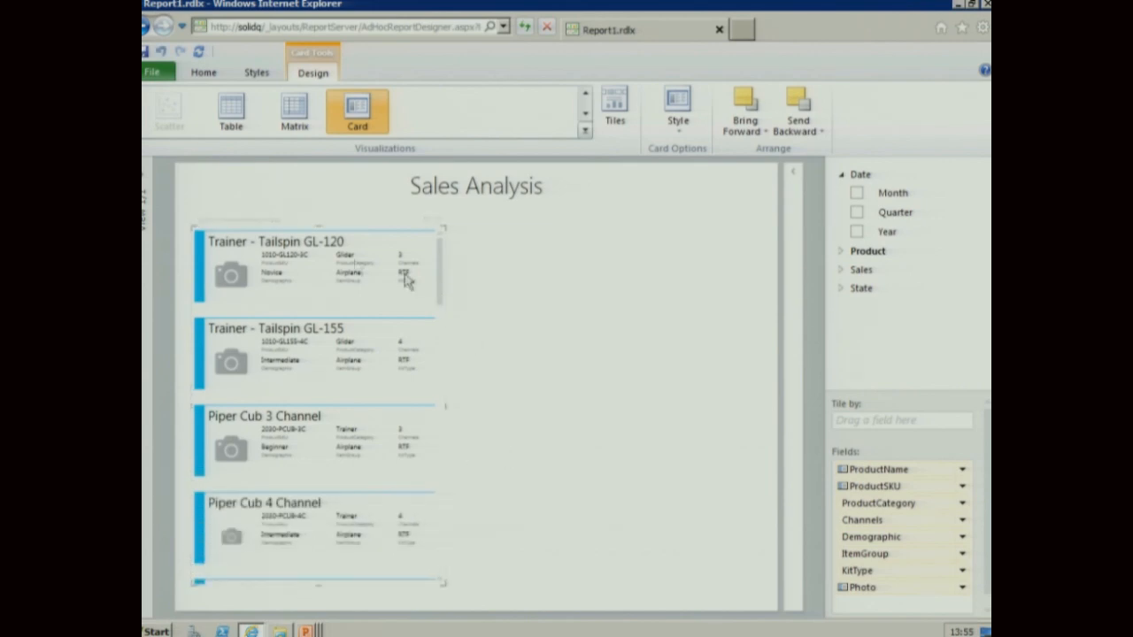
Convert the product cards to tiles and select the Piper Cub 3 Channel tile
{"action": "left_click", "coordinate": [616, 111]}
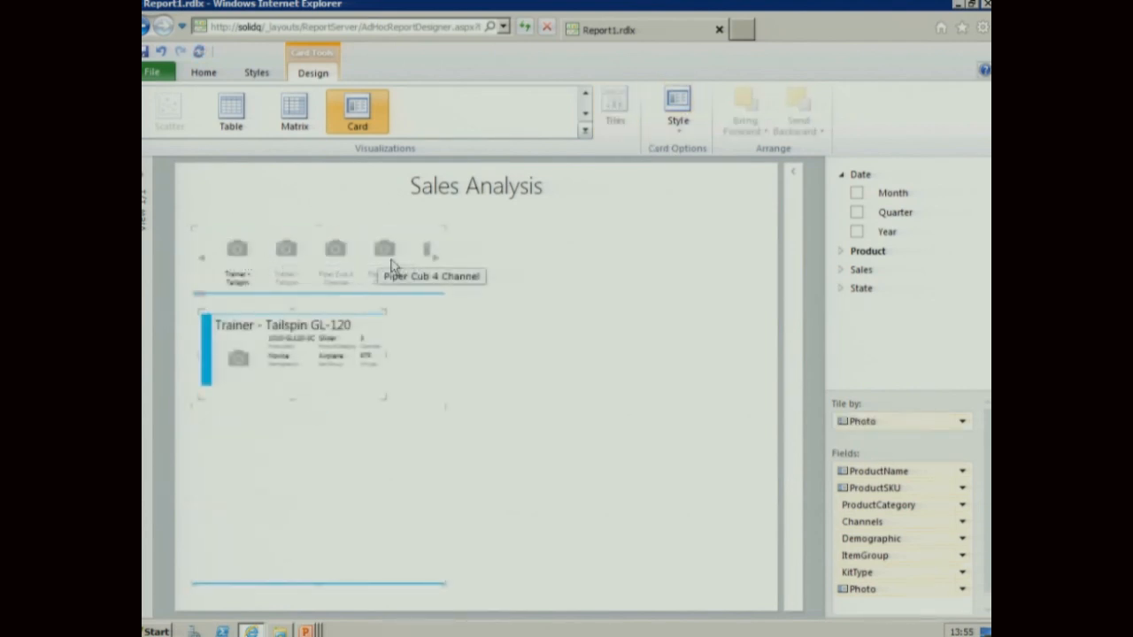
{"action": "left_click", "coordinate": [286, 262]}
{"action": "left_click", "coordinate": [335, 262]}
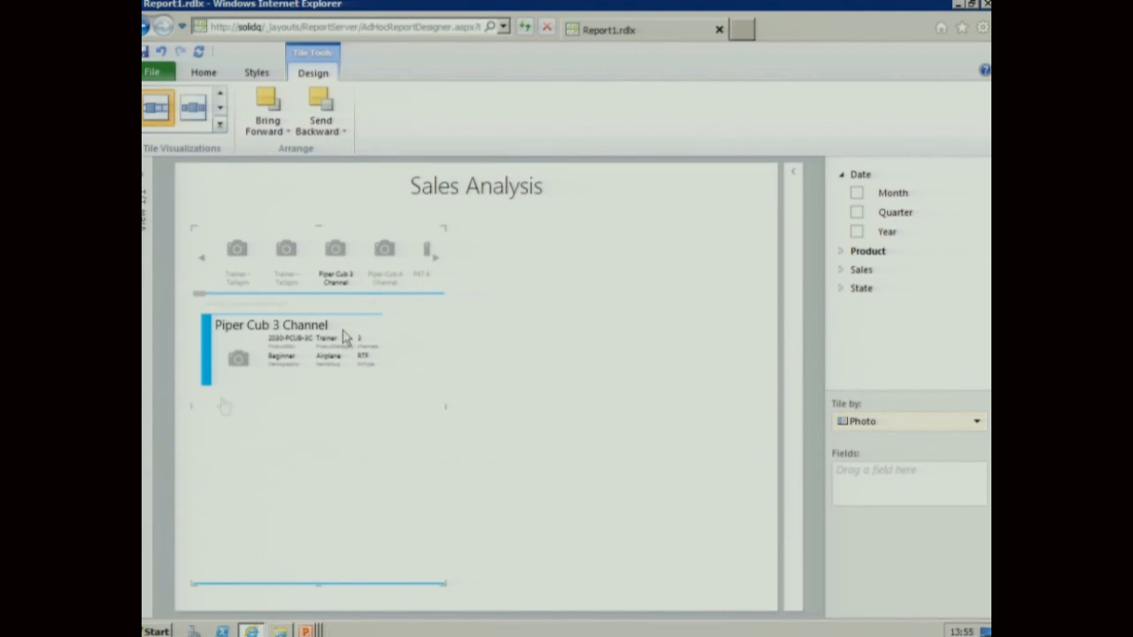
Add a table of RegionName and Revenue below the product card inside the tile container
{"action": "left_click", "coordinate": [842, 289]}
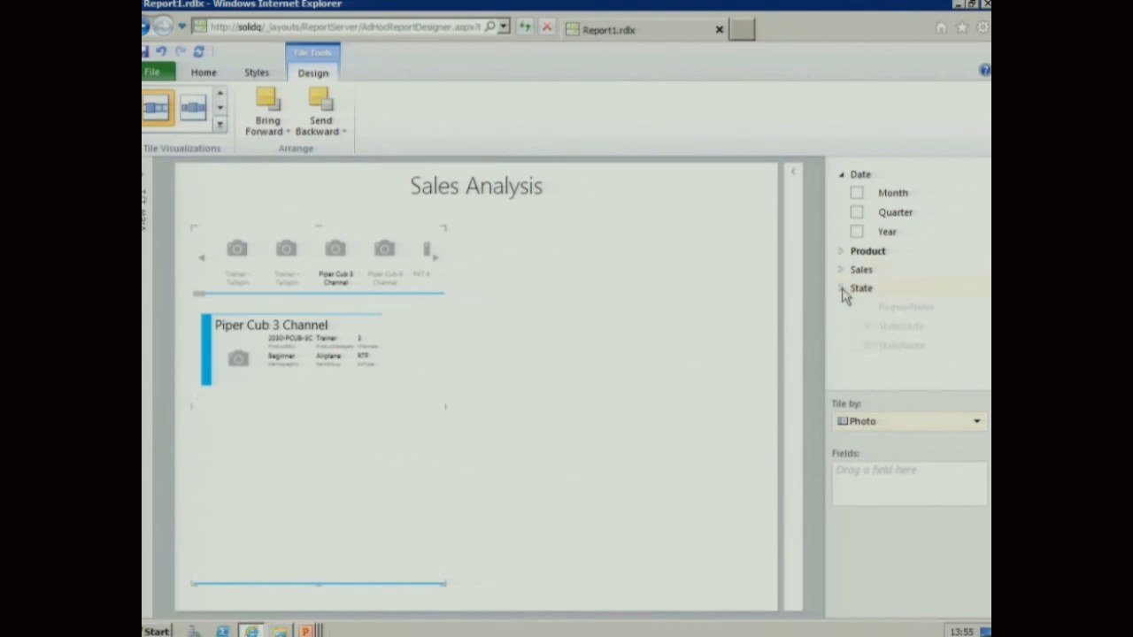
{"action": "left_click", "coordinate": [857, 306]}
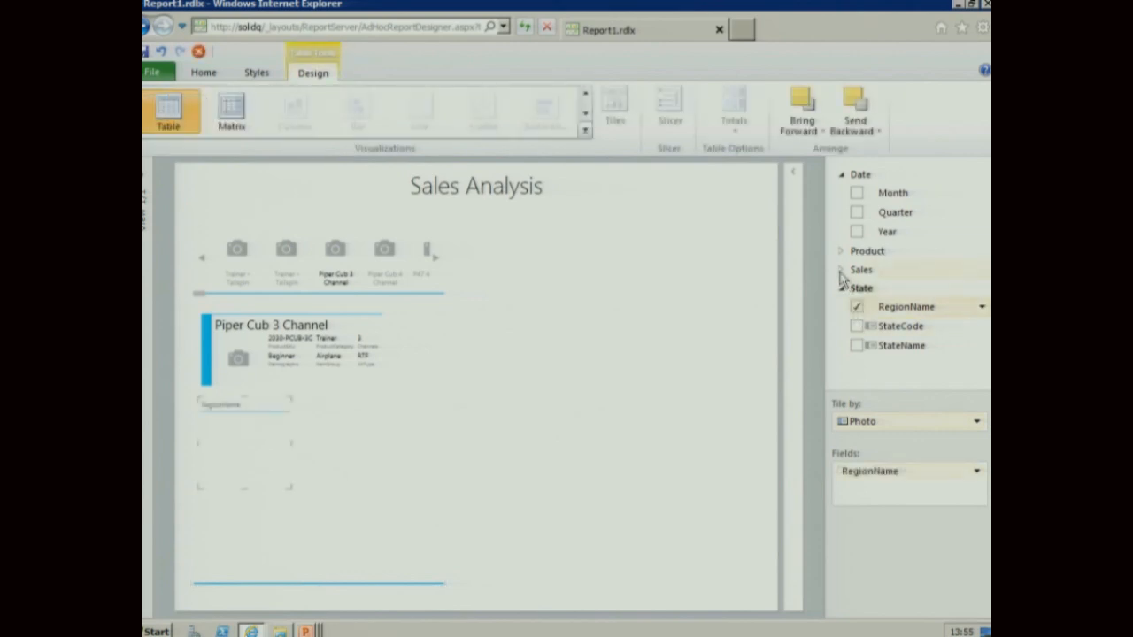
{"action": "left_click", "coordinate": [840, 269]}
{"action": "scroll", "coordinate": [989, 282], "scroll_direction": "down", "scroll_amount": 3}
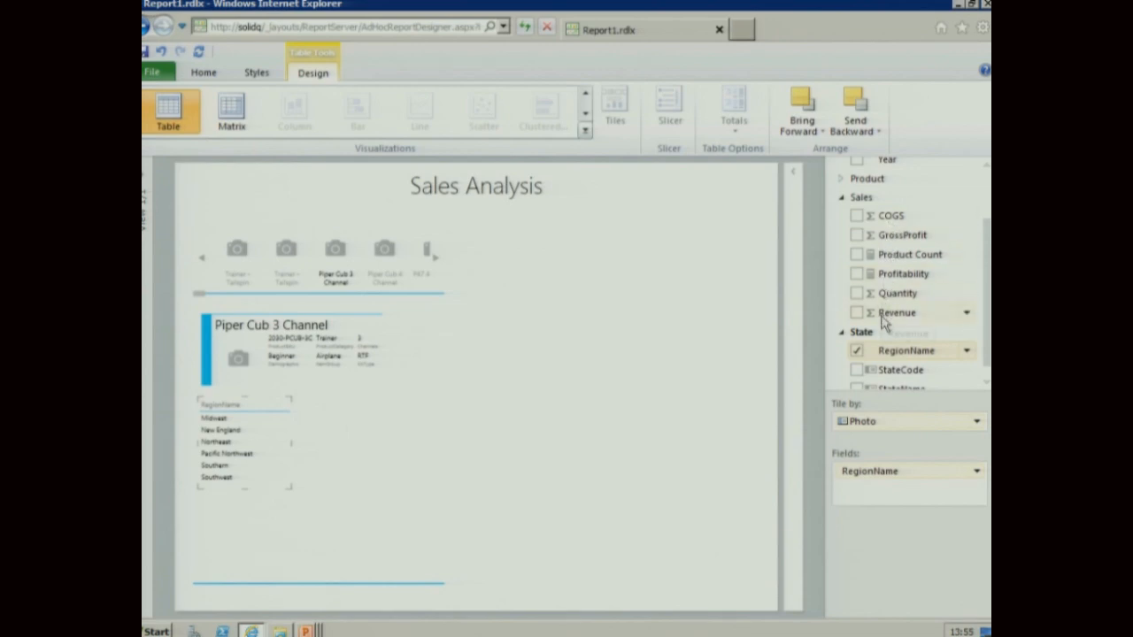
{"action": "left_click", "coordinate": [856, 314]}
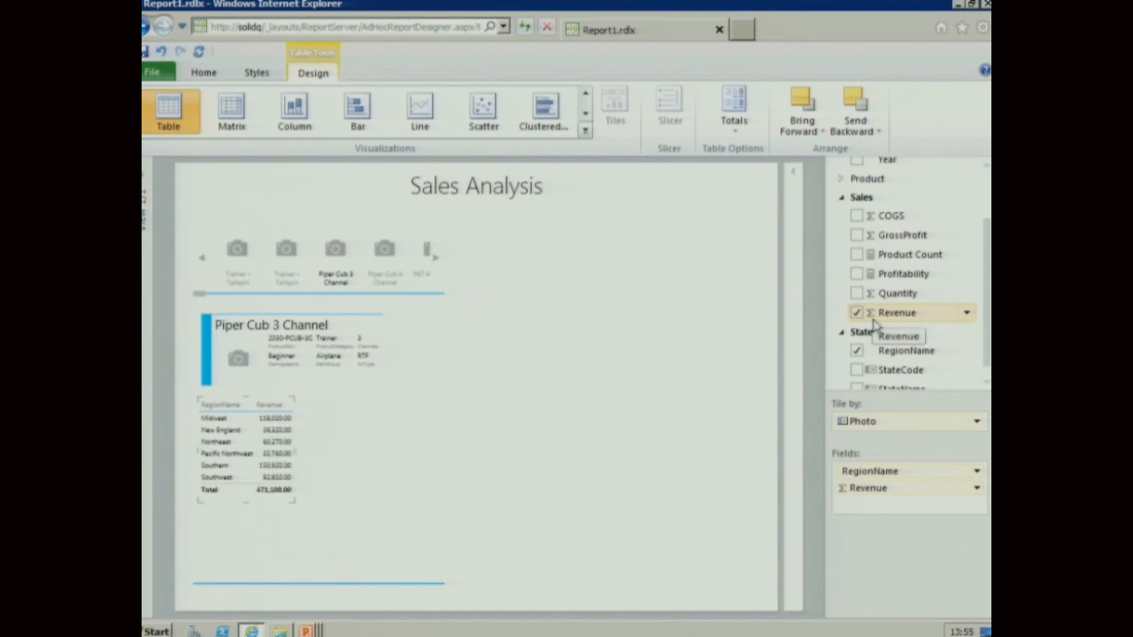
Summarize Revenue as Average in the region table and add the Product Count measure to it
{"action": "left_click", "coordinate": [977, 488]}
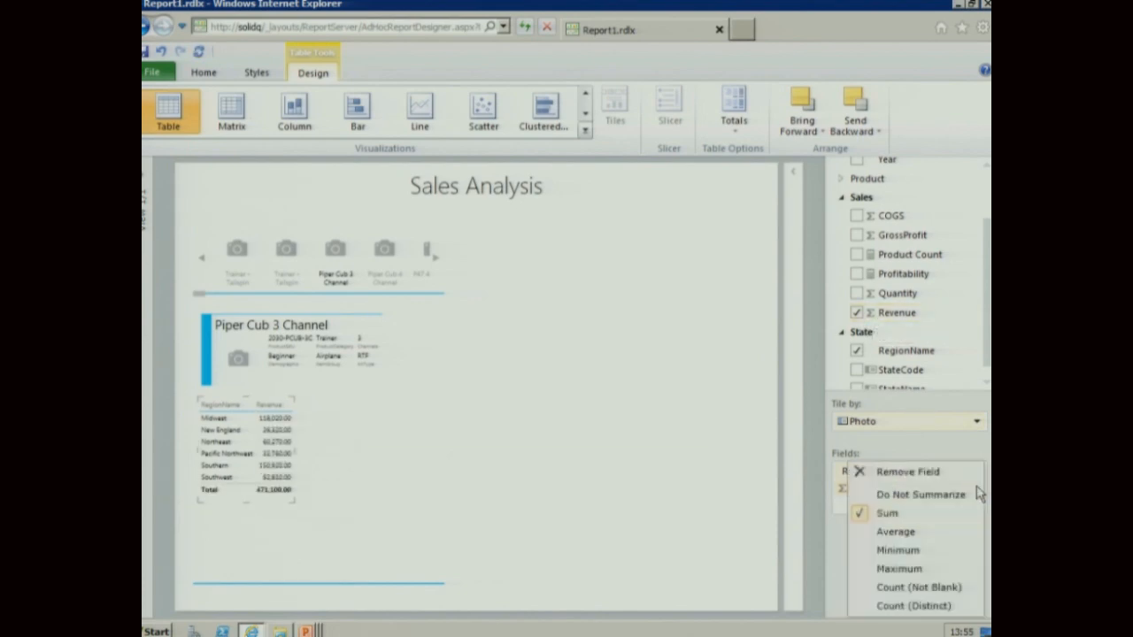
{"action": "left_click", "coordinate": [896, 532]}
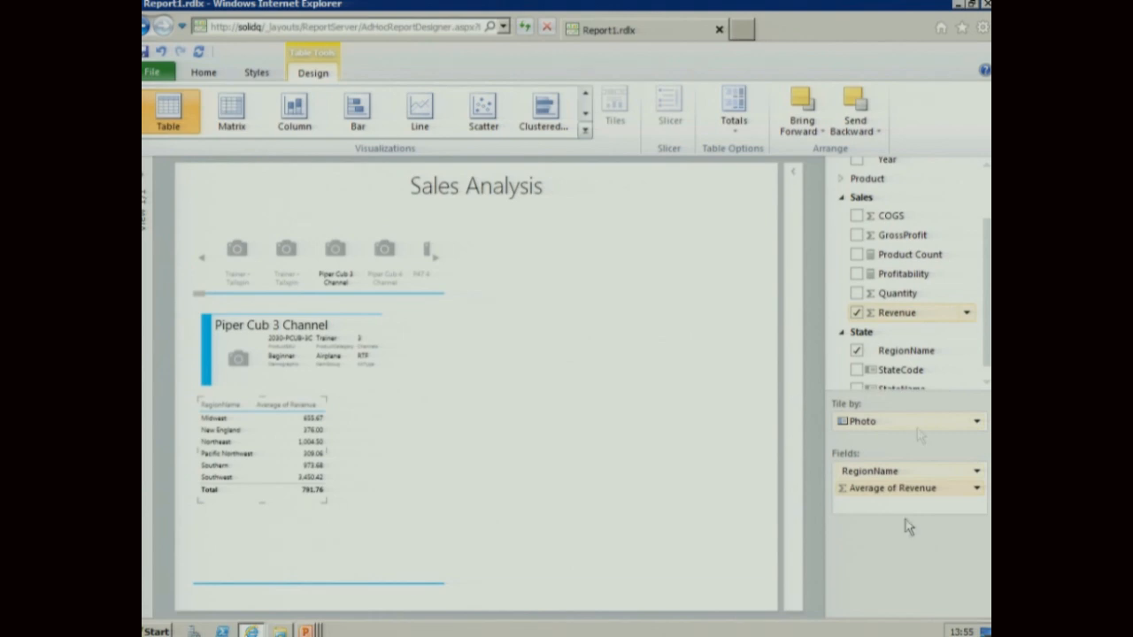
{"action": "left_click", "coordinate": [857, 255]}
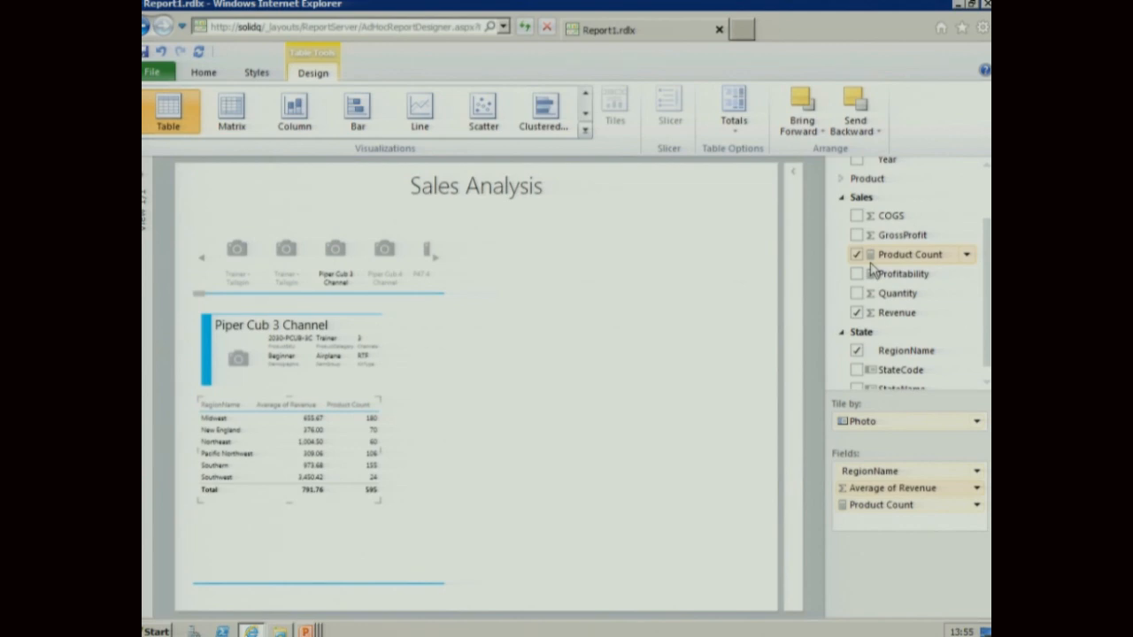
{"action": "left_click", "coordinate": [978, 509]}
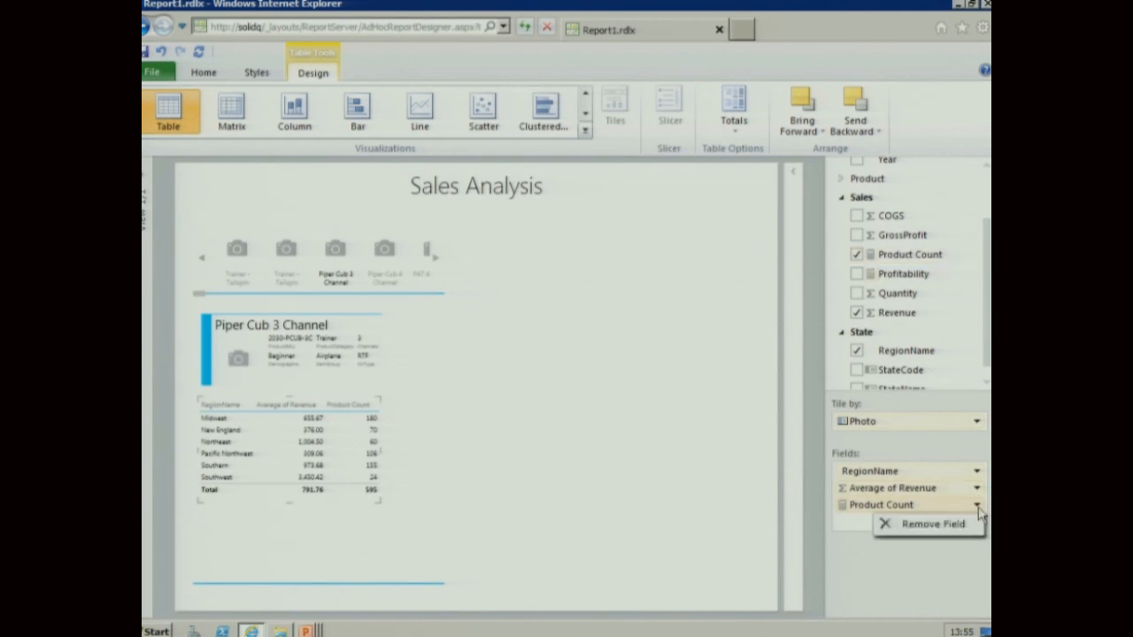
{"action": "left_click", "coordinate": [978, 511]}
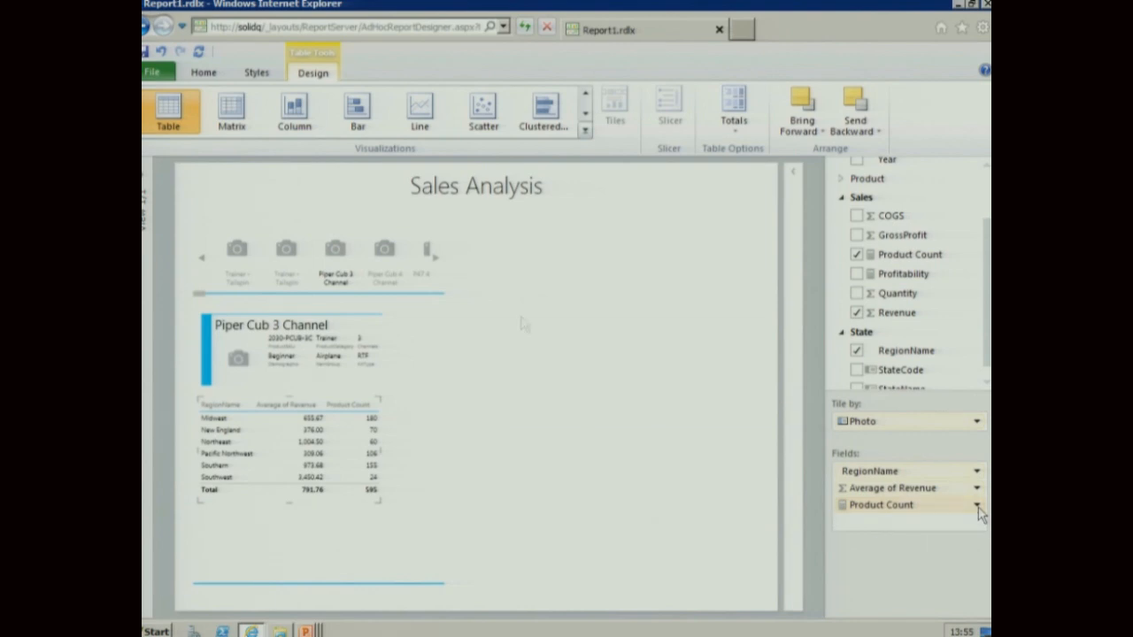
Create a separate column chart of Revenue by Demographic and enlarge it to fill the free width beside the tiles
{"action": "left_click", "coordinate": [493, 255]}
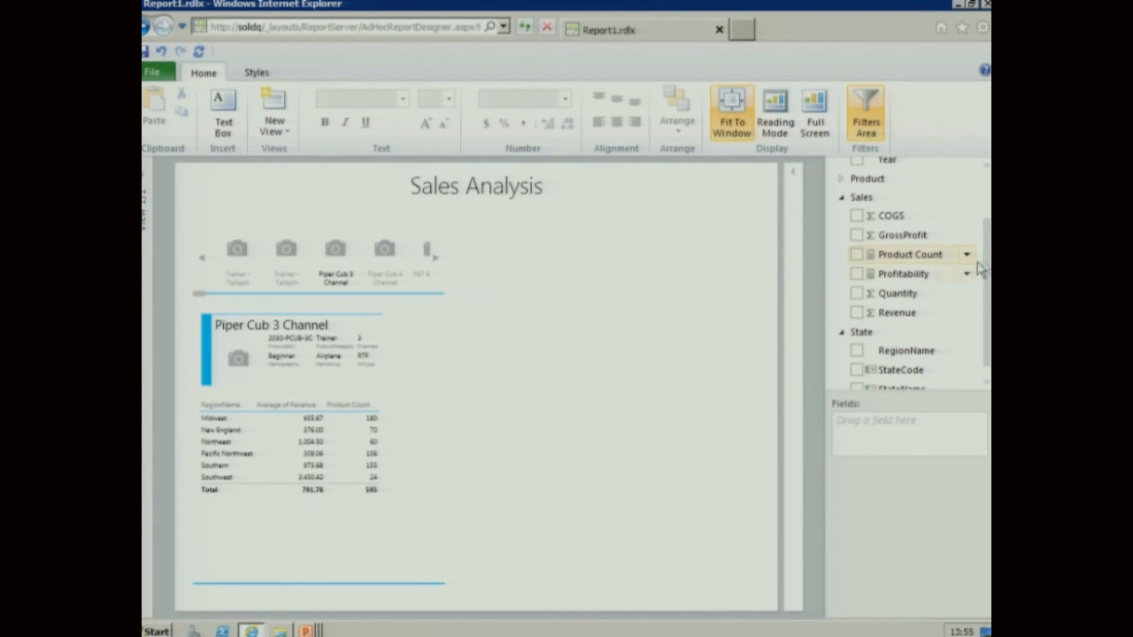
{"action": "left_click_drag", "start_coordinate": [984, 297], "coordinate": [985, 241]}
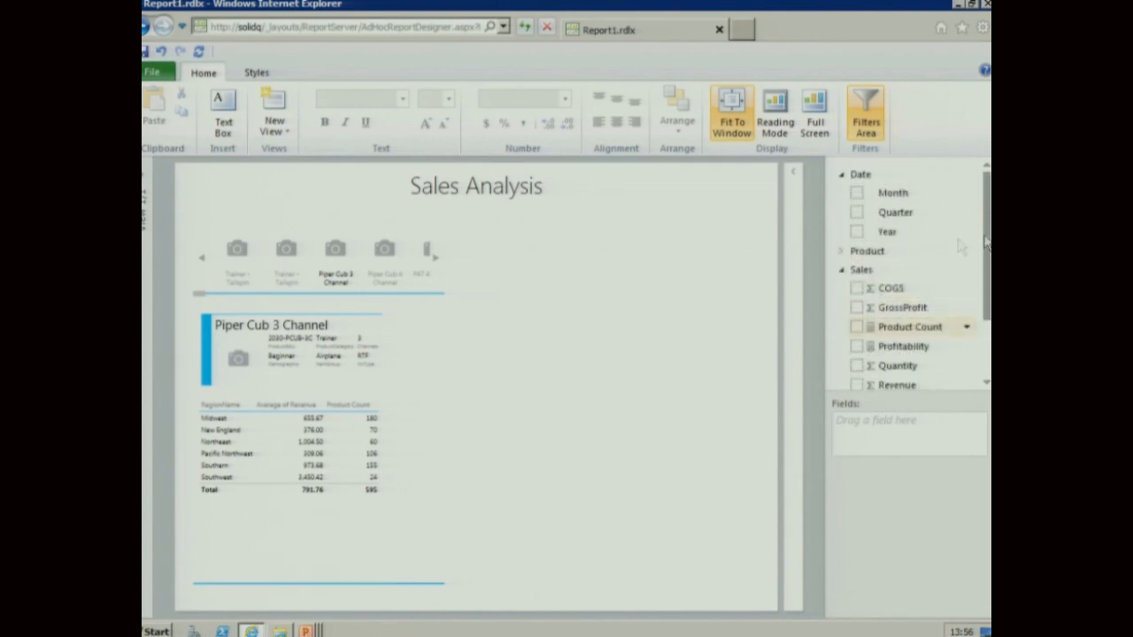
{"action": "left_click", "coordinate": [841, 251]}
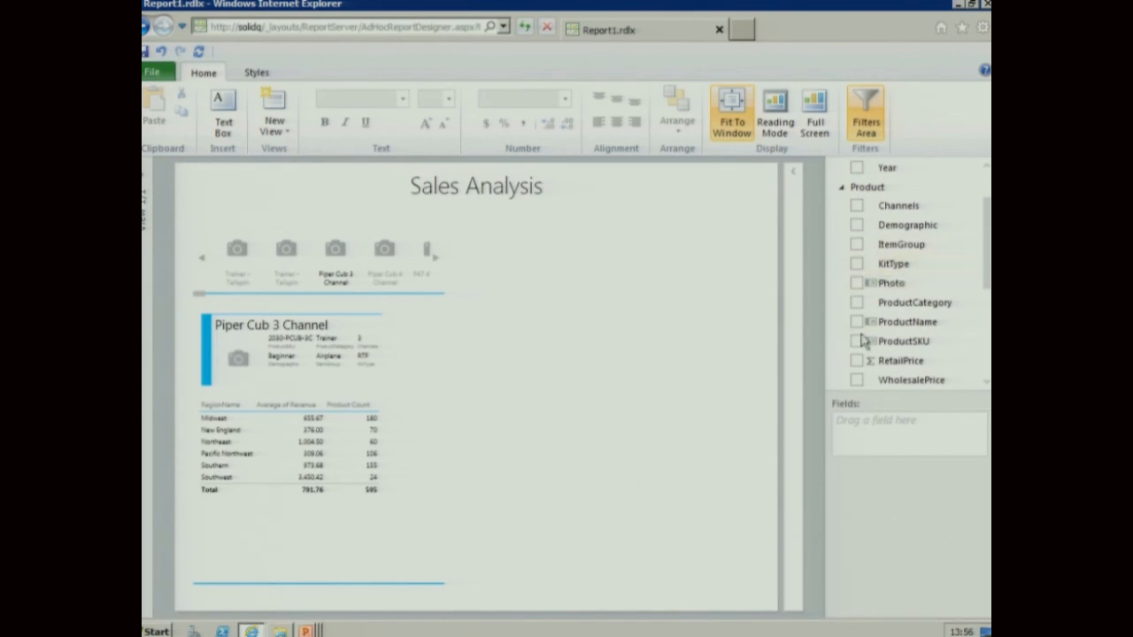
{"action": "left_click", "coordinate": [857, 225]}
{"action": "left_click_drag", "start_coordinate": [987, 257], "coordinate": [987, 361]}
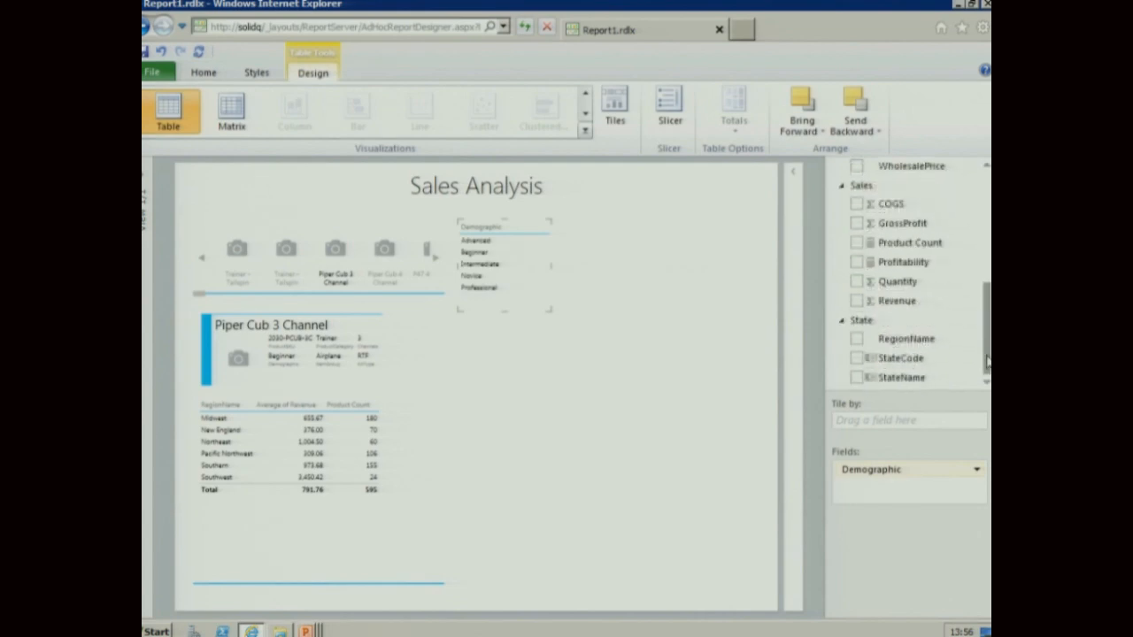
{"action": "left_click", "coordinate": [857, 301]}
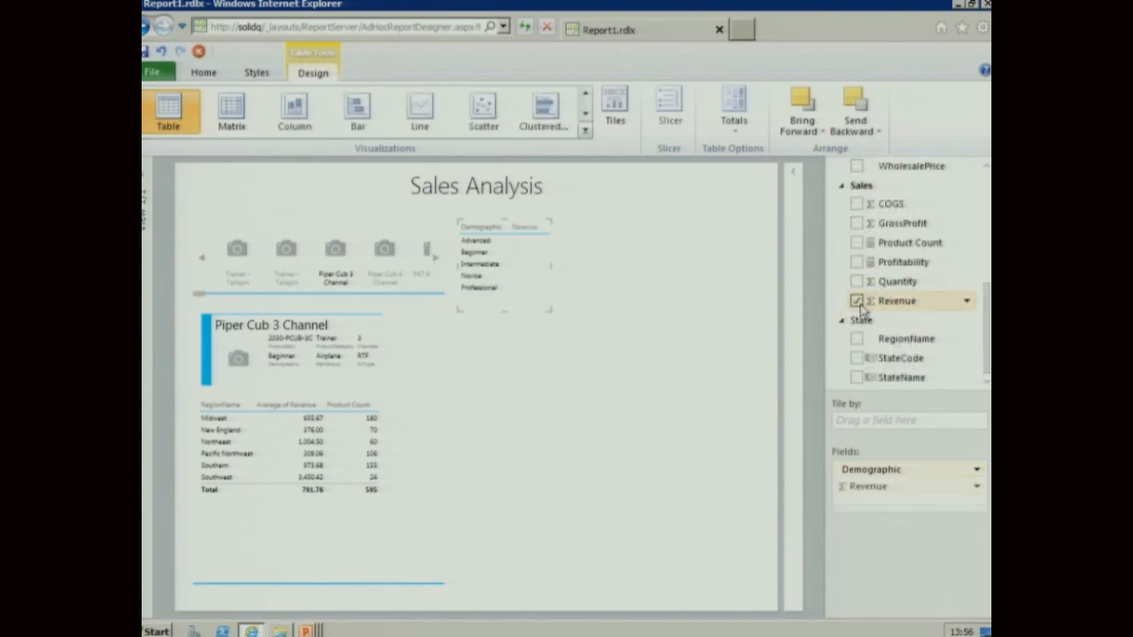
{"action": "left_click", "coordinate": [280, 111]}
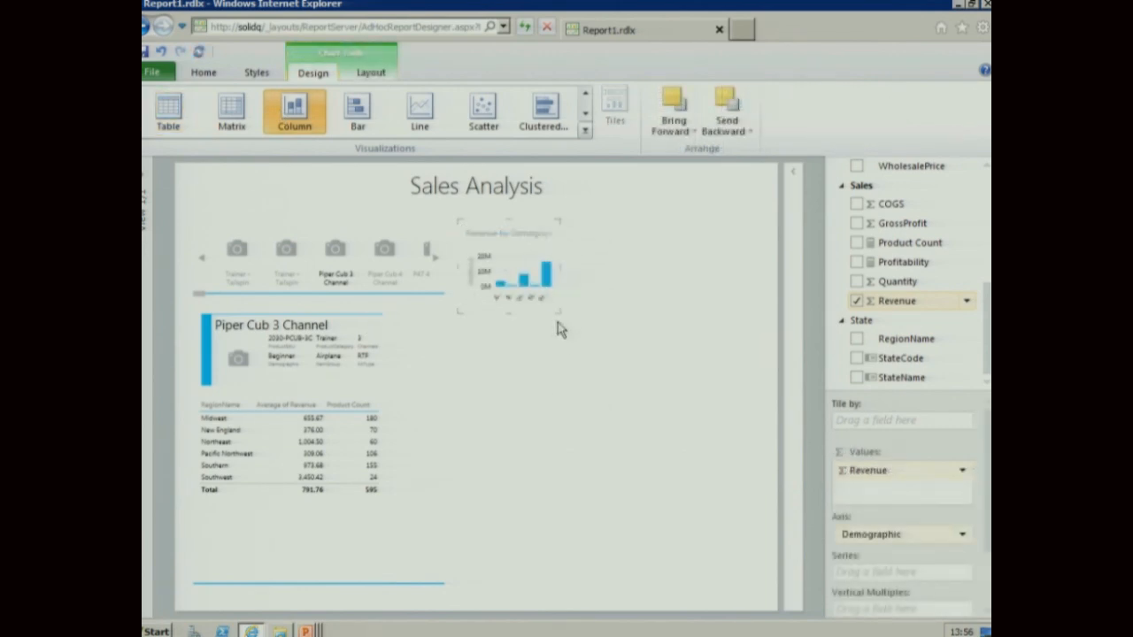
{"action": "left_click_drag", "start_coordinate": [555, 308], "coordinate": [772, 401]}
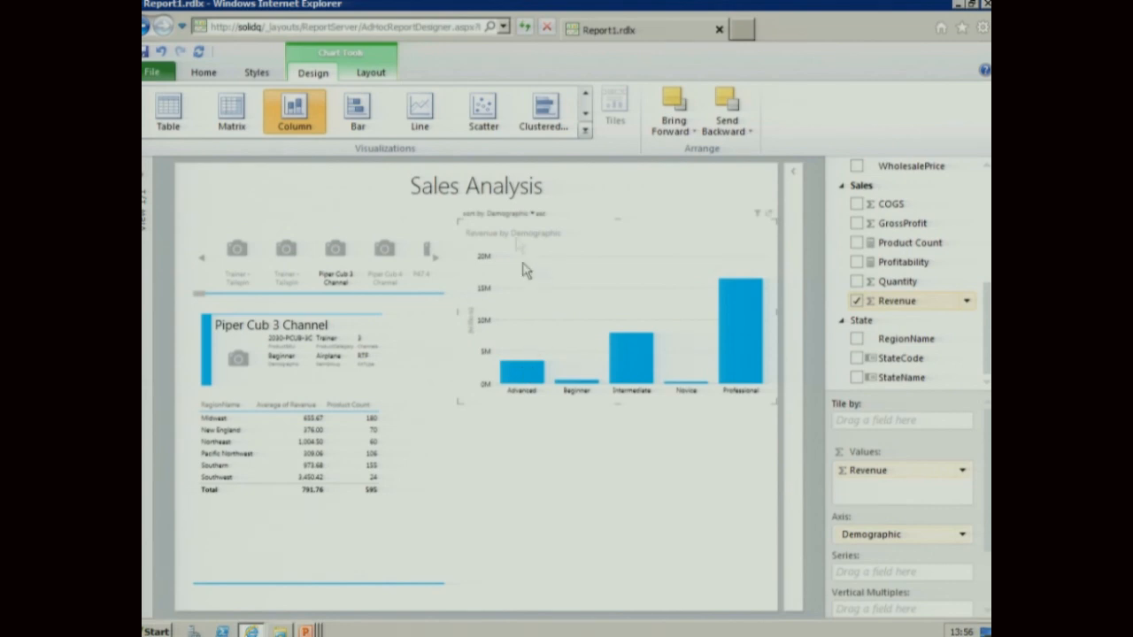
Sort the demographic column chart by Revenue ascending, and review its chart-level filters
{"action": "left_click", "coordinate": [528, 219]}
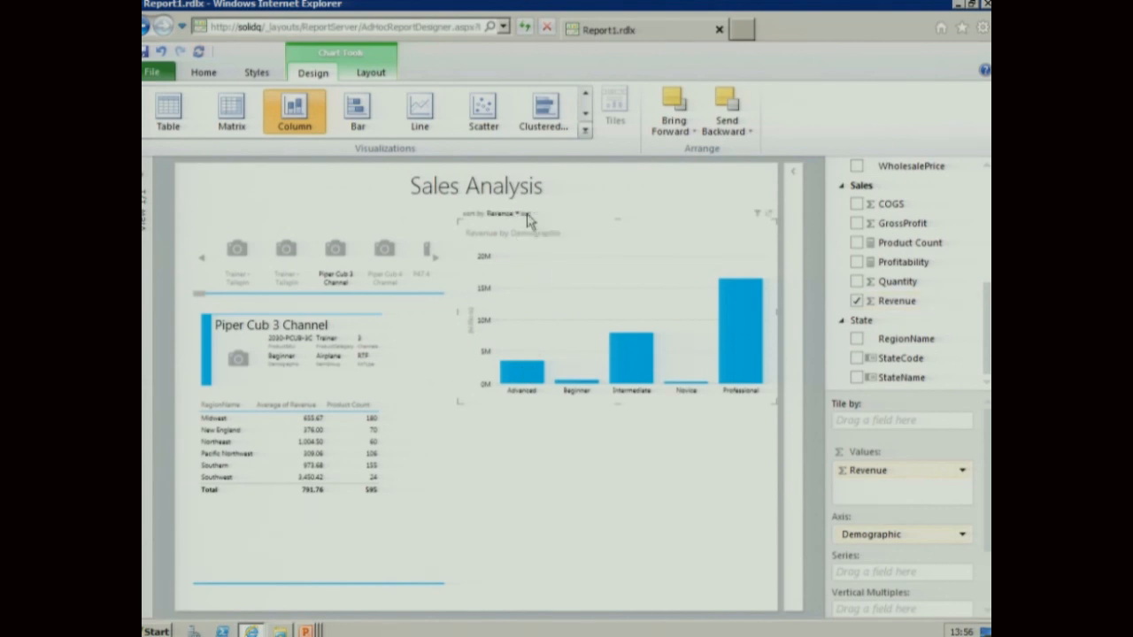
{"action": "left_click", "coordinate": [758, 219]}
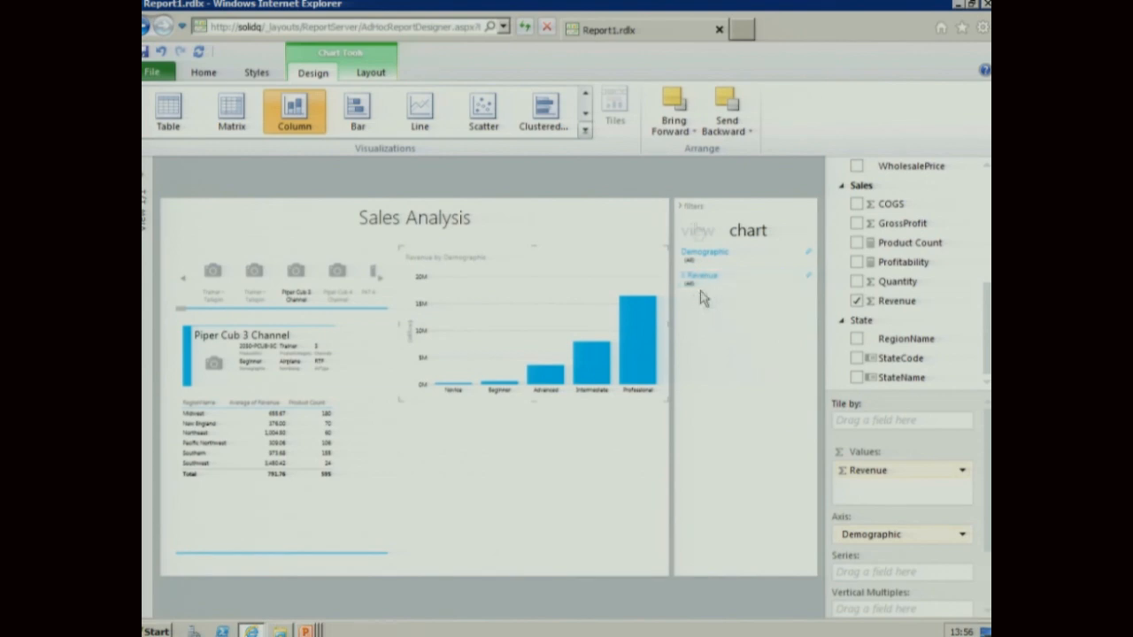
{"action": "left_click", "coordinate": [681, 209]}
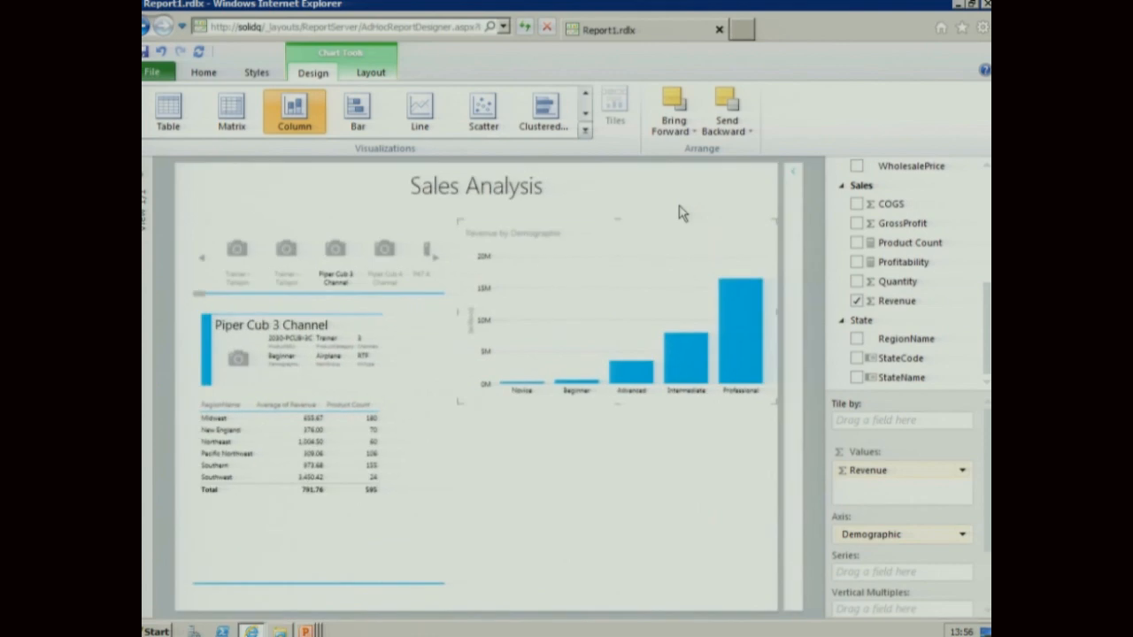
{"action": "left_click", "coordinate": [490, 443]}
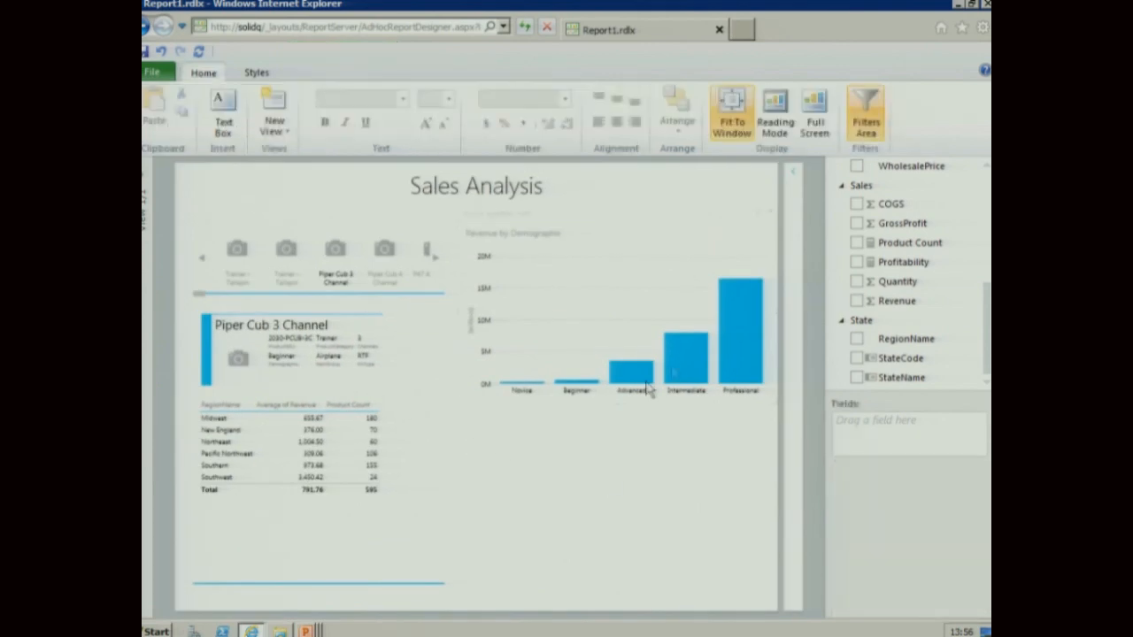
Cross-filter the report by the Intermediate and then the Professional demographic column, and switch between the two remaining product tiles
{"action": "mouse_move", "coordinate": [684, 370]}
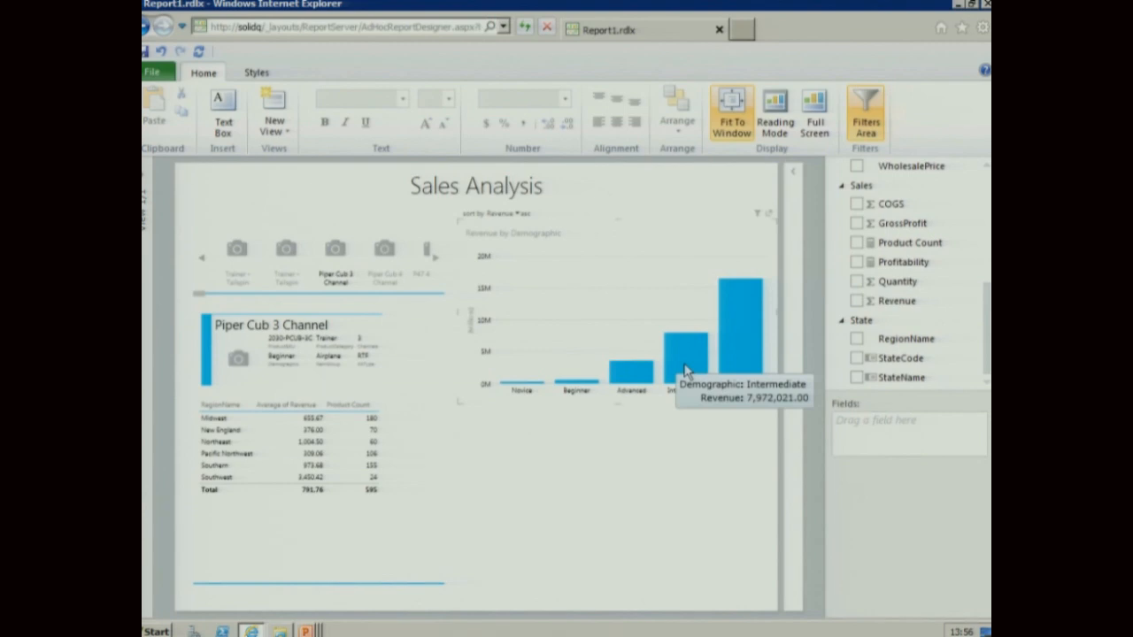
{"action": "left_click", "coordinate": [684, 370]}
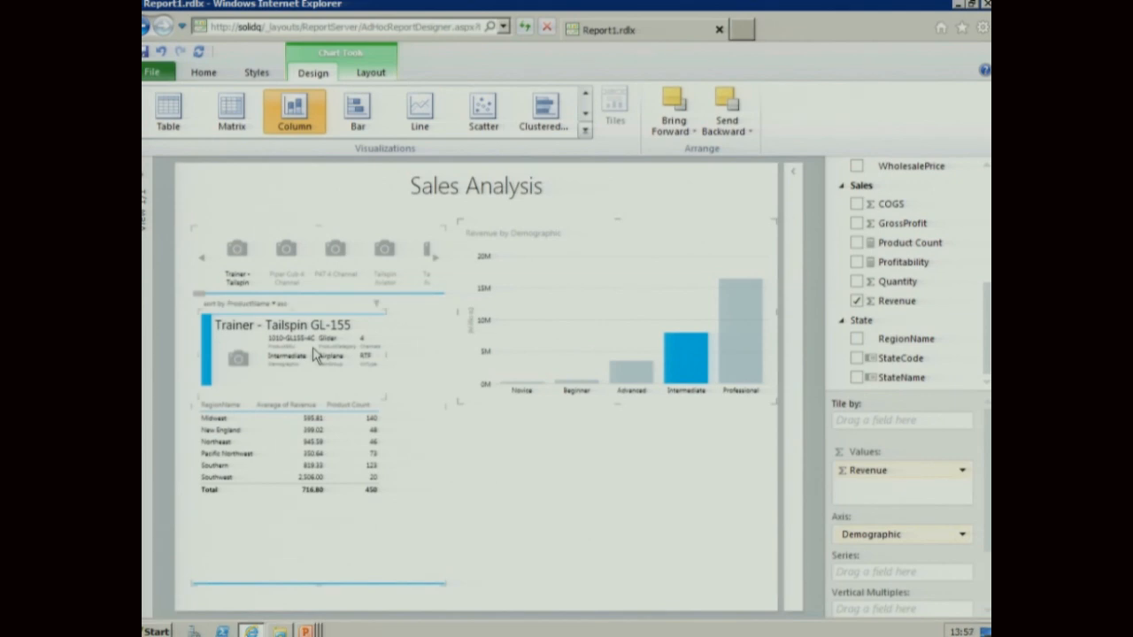
{"action": "left_click", "coordinate": [742, 338]}
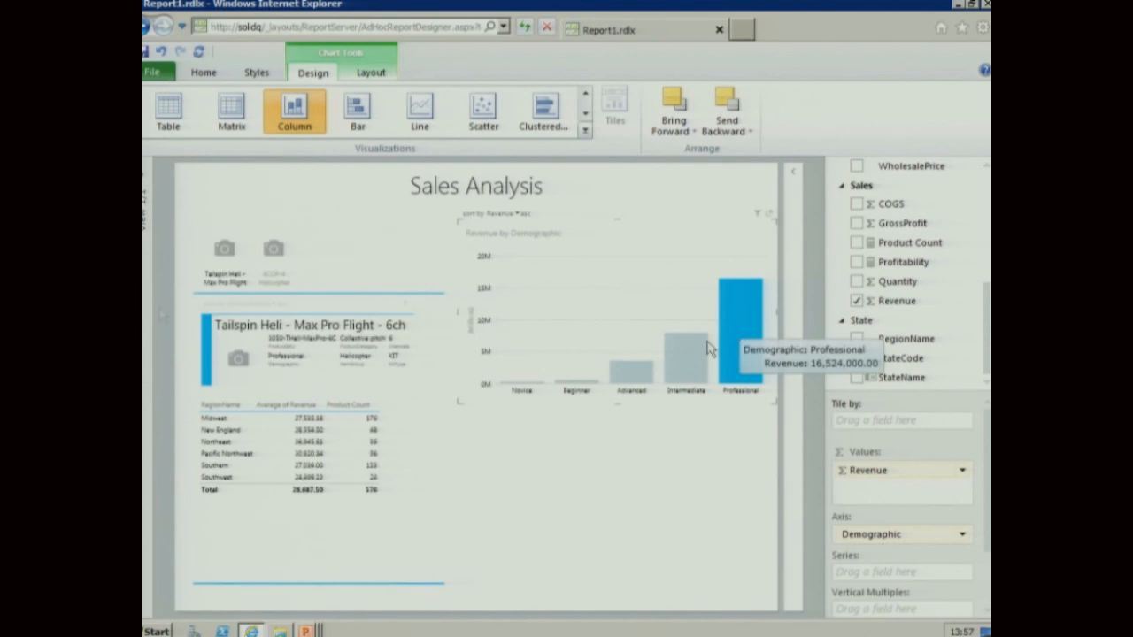
{"action": "left_click", "coordinate": [274, 266]}
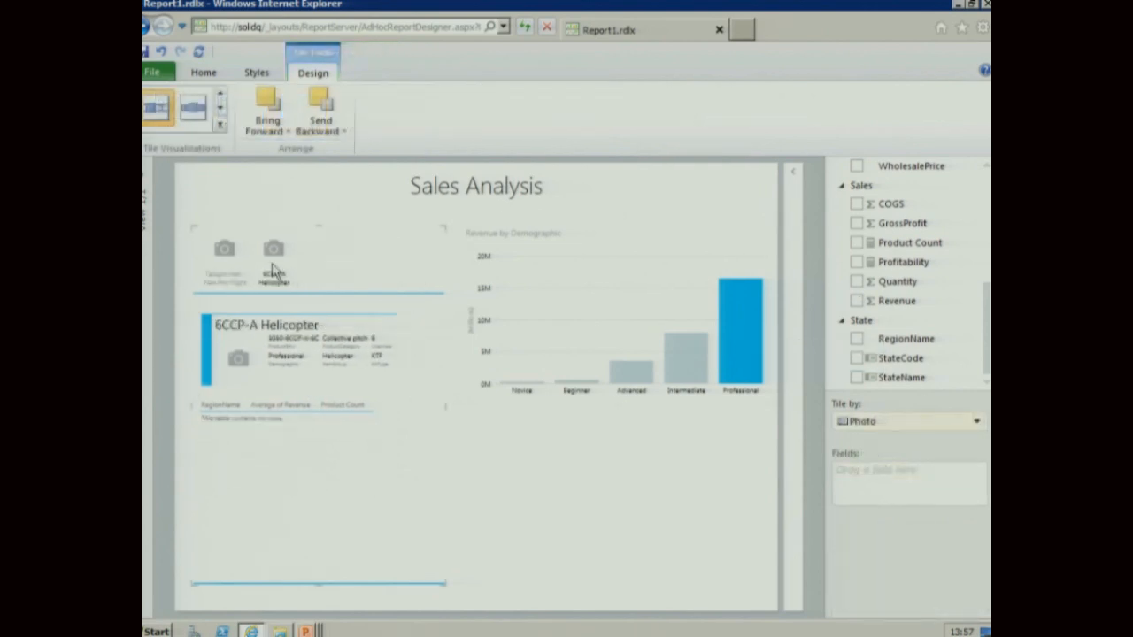
{"action": "left_click", "coordinate": [233, 274]}
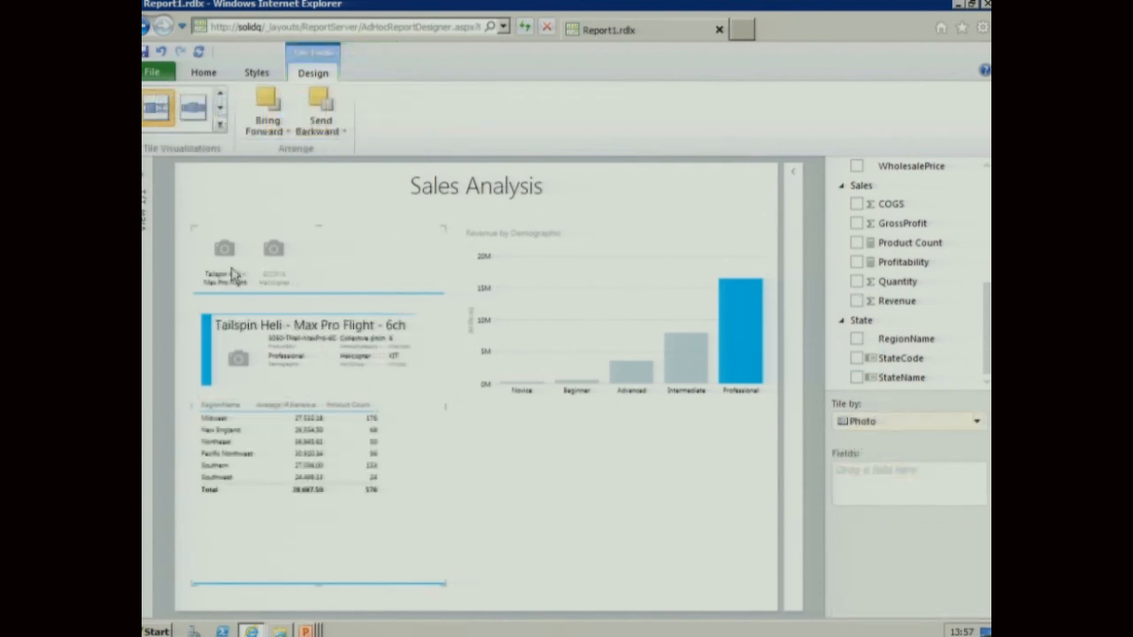
Create a separate table of Demographic, Revenue, Profitability and Product Count below the demographic column chart
{"action": "left_click", "coordinate": [483, 425]}
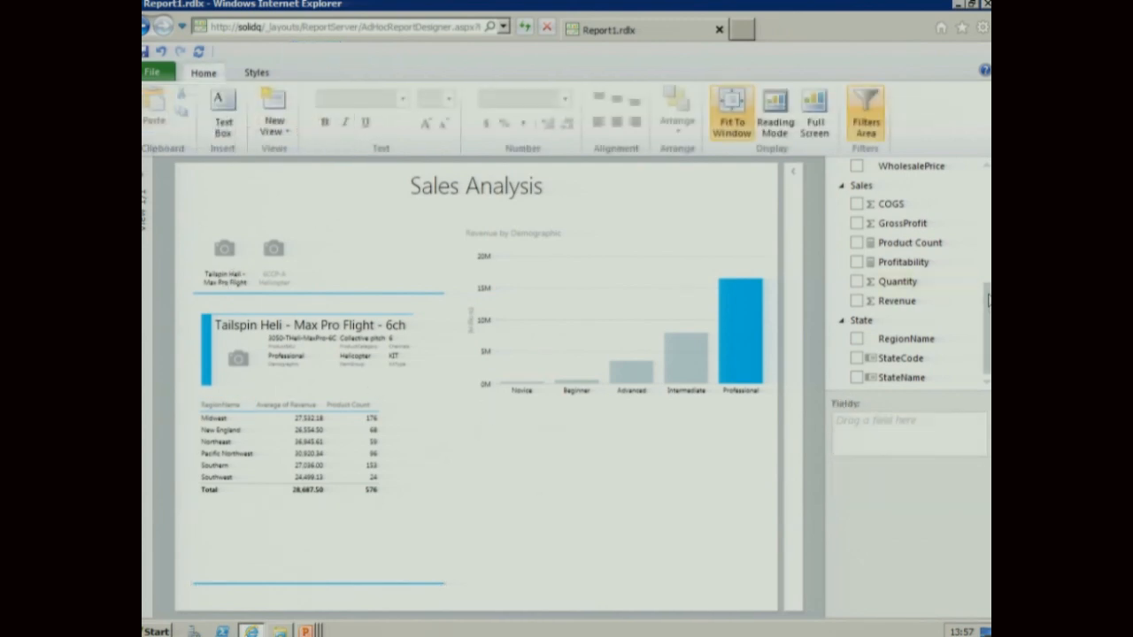
{"action": "scroll", "coordinate": [962, 230], "scroll_direction": "up", "scroll_amount": 5}
{"action": "left_click", "coordinate": [856, 232]}
{"action": "scroll", "coordinate": [987, 290], "scroll_direction": "down", "scroll_amount": 3}
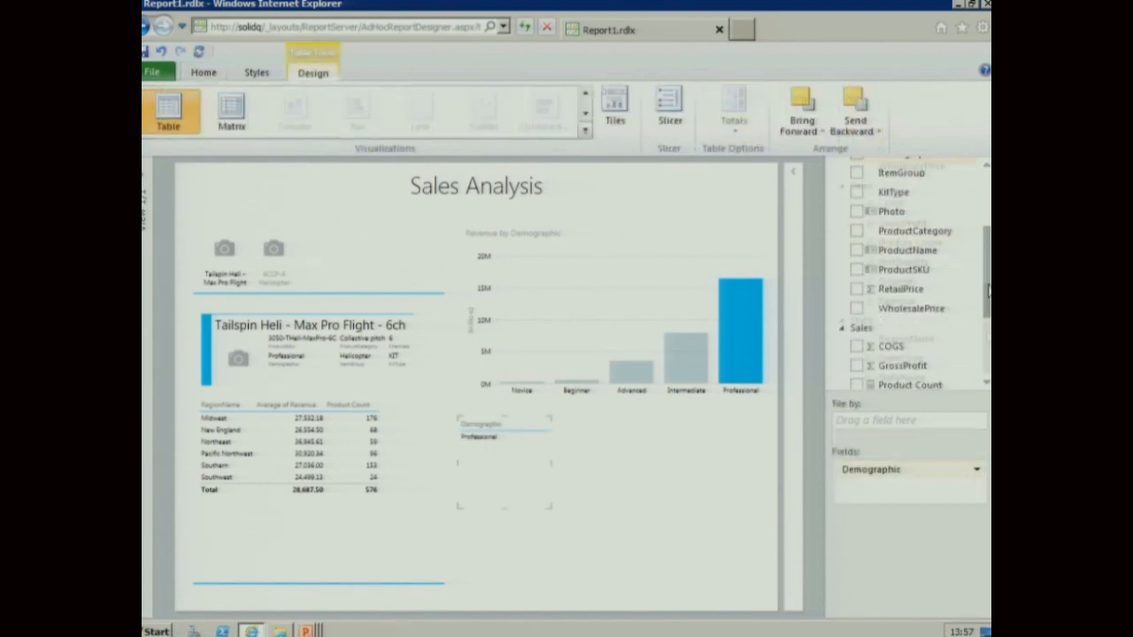
{"action": "scroll", "coordinate": [988, 290], "scroll_direction": "down", "scroll_amount": 3}
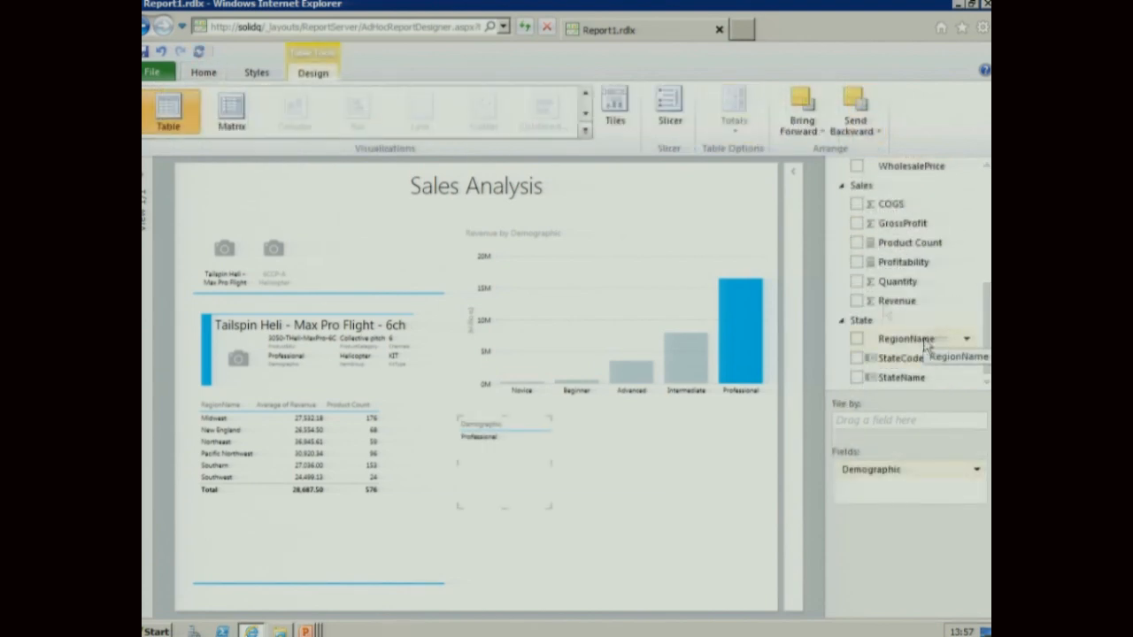
{"action": "left_click", "coordinate": [856, 301]}
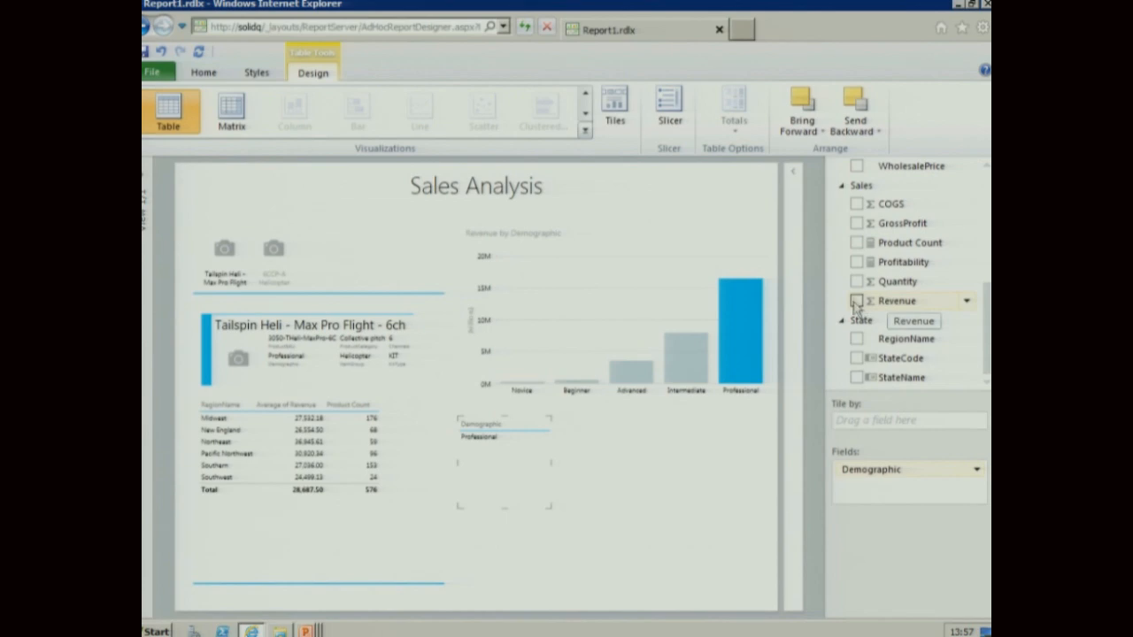
{"action": "left_click", "coordinate": [856, 245]}
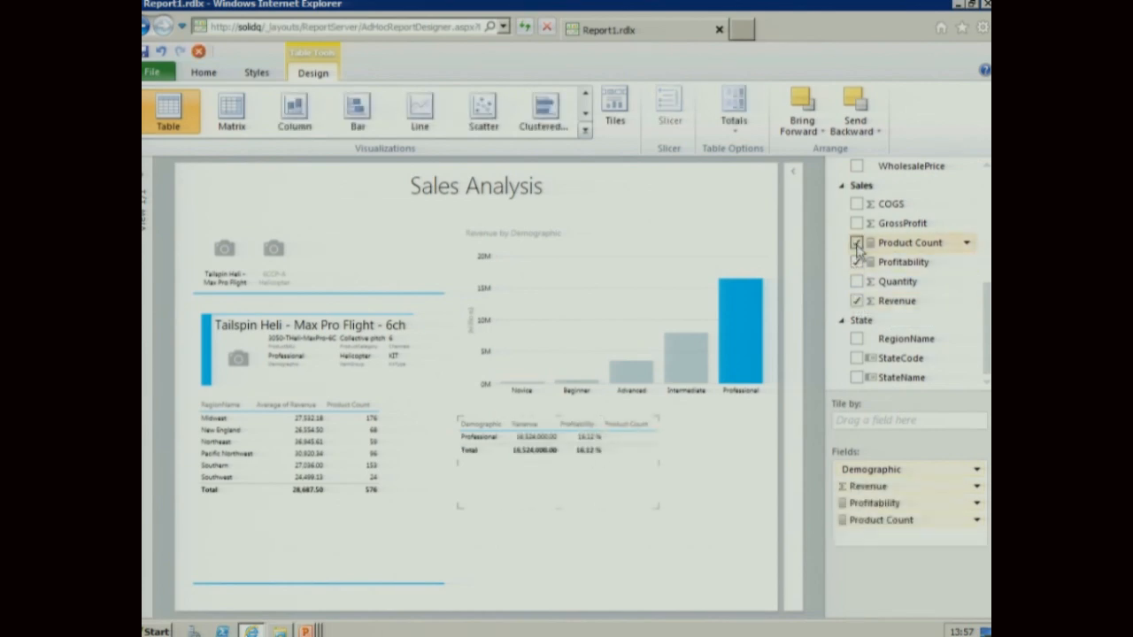
Convert the new table to a scatter chart enlarged to fill the space below the column chart, with Month as its play axis
{"action": "left_click", "coordinate": [492, 132]}
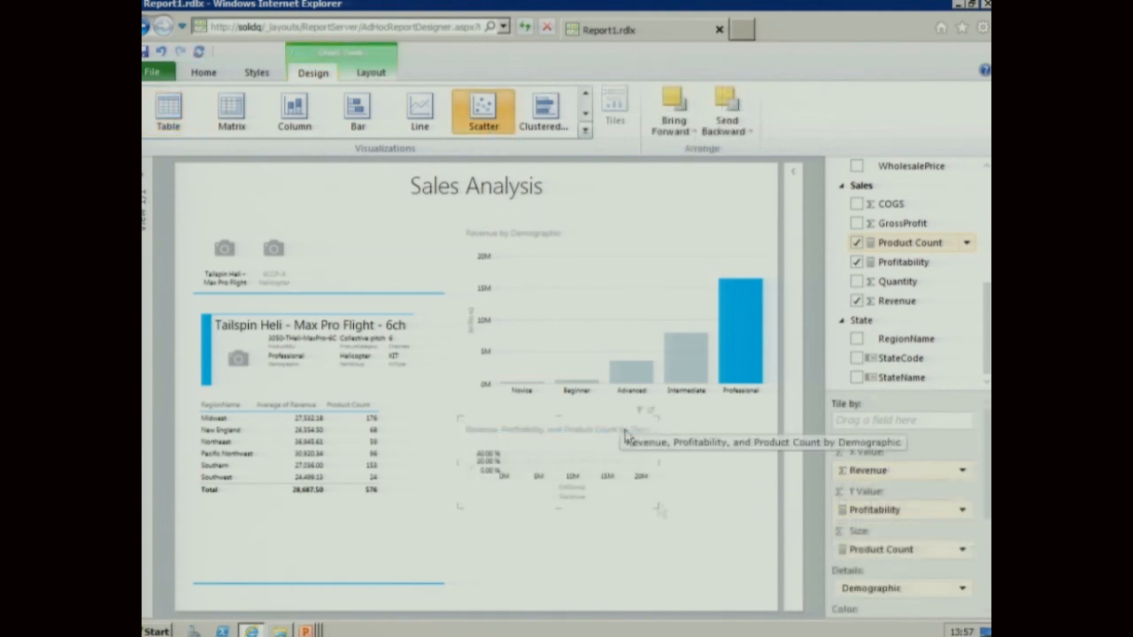
{"action": "left_click_drag", "start_coordinate": [655, 508], "coordinate": [762, 600]}
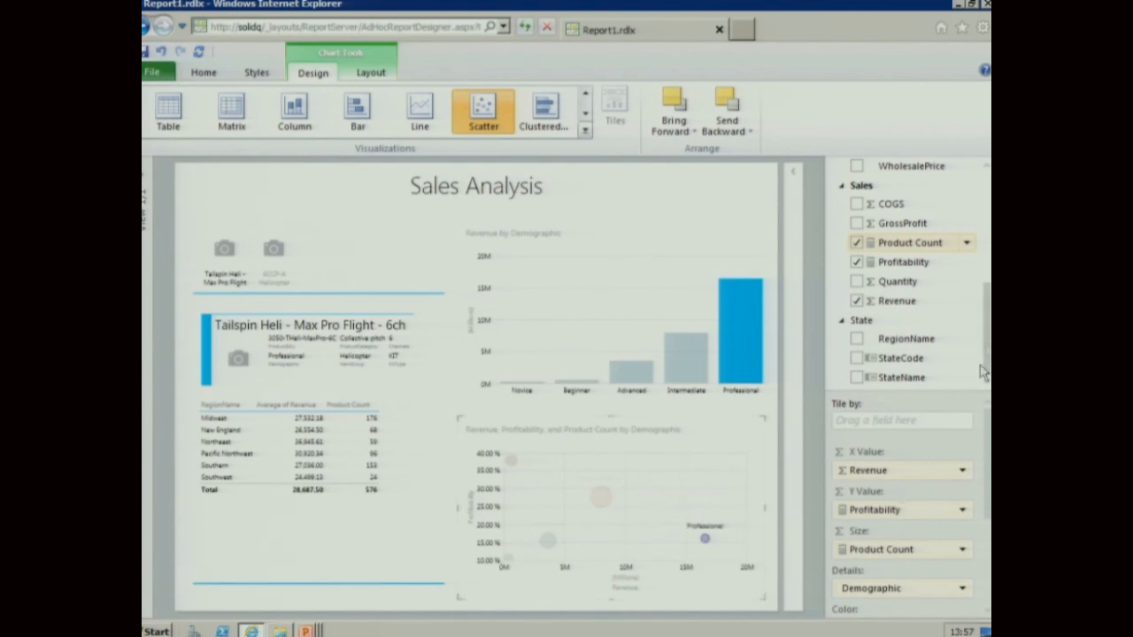
{"action": "left_click_drag", "start_coordinate": [985, 352], "coordinate": [986, 211]}
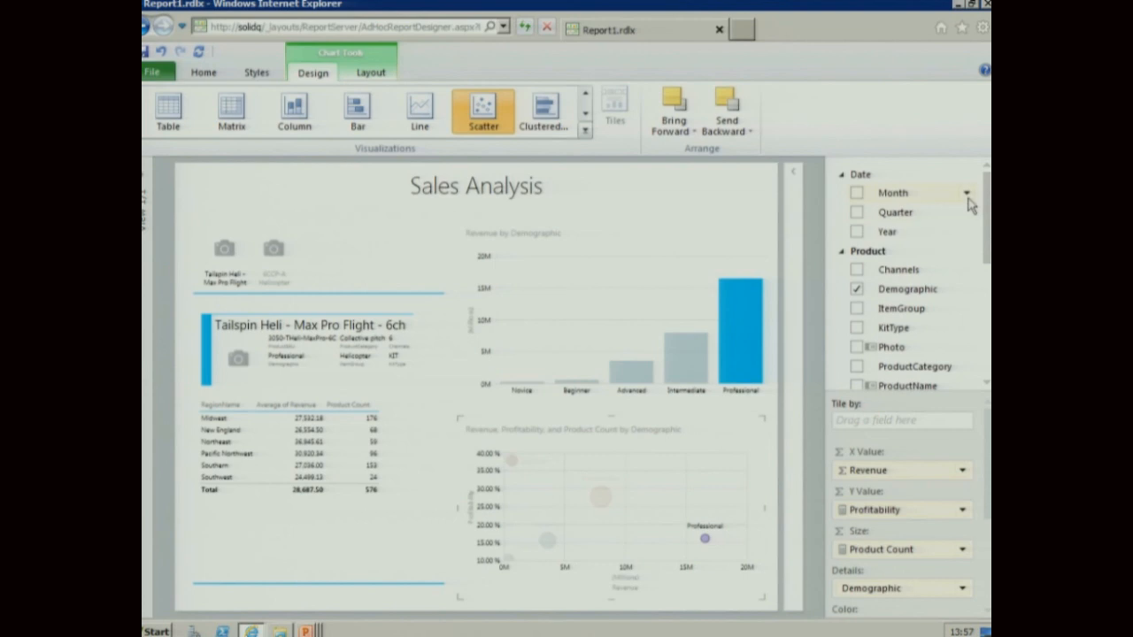
{"action": "left_click", "coordinate": [966, 194]}
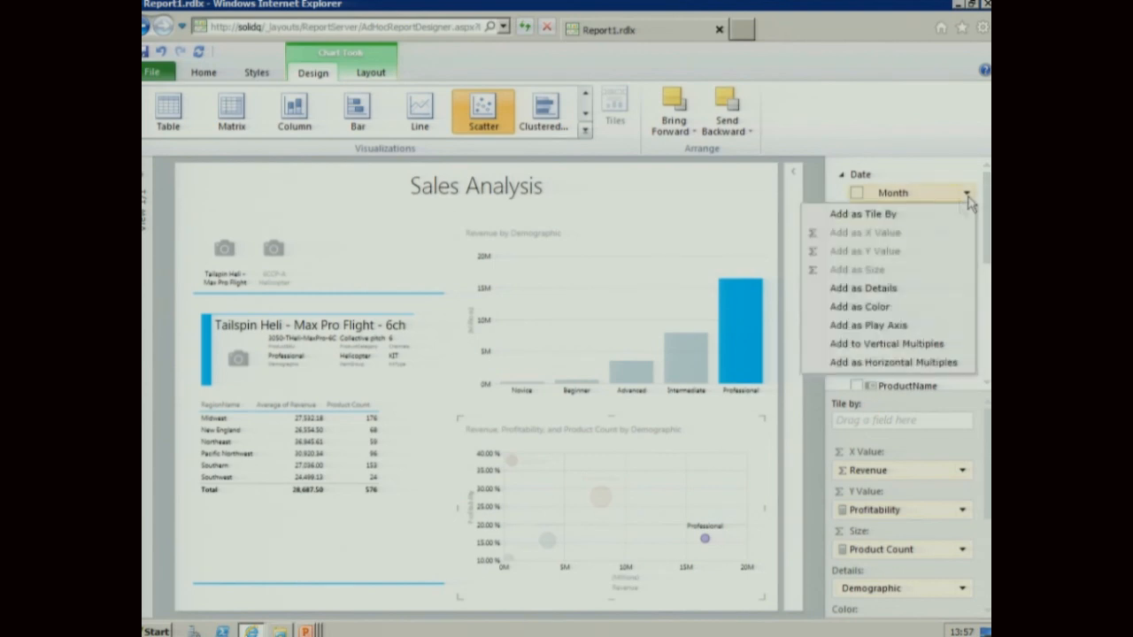
{"action": "left_click", "coordinate": [907, 326]}
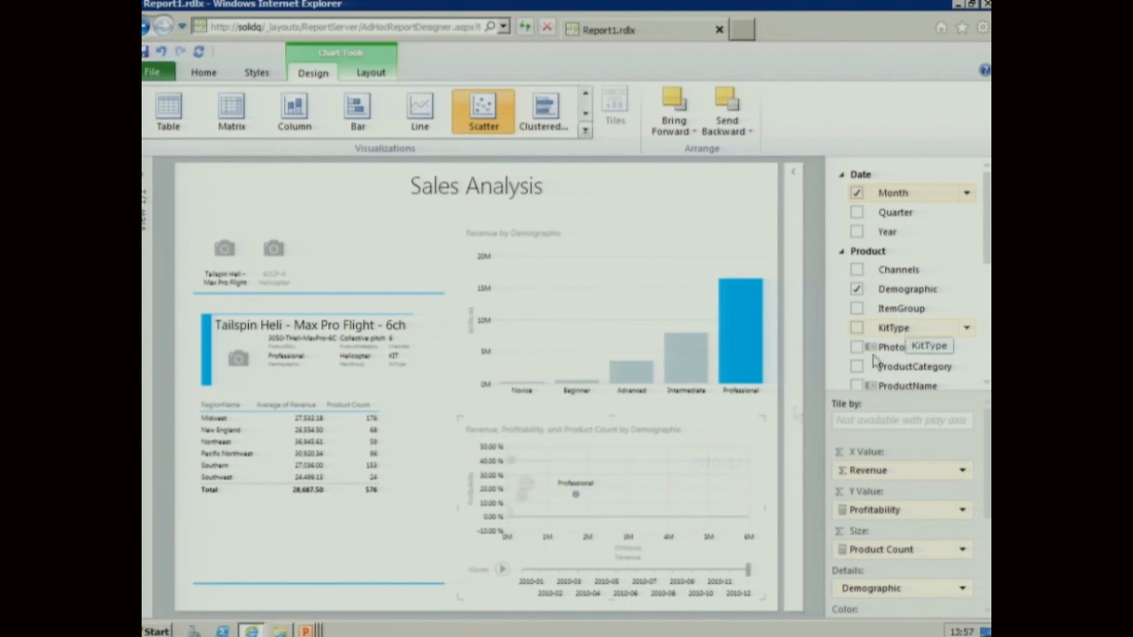
Pop out the scatter chart, play its monthly animation, and return it to its normal size
{"action": "left_click", "coordinate": [759, 415]}
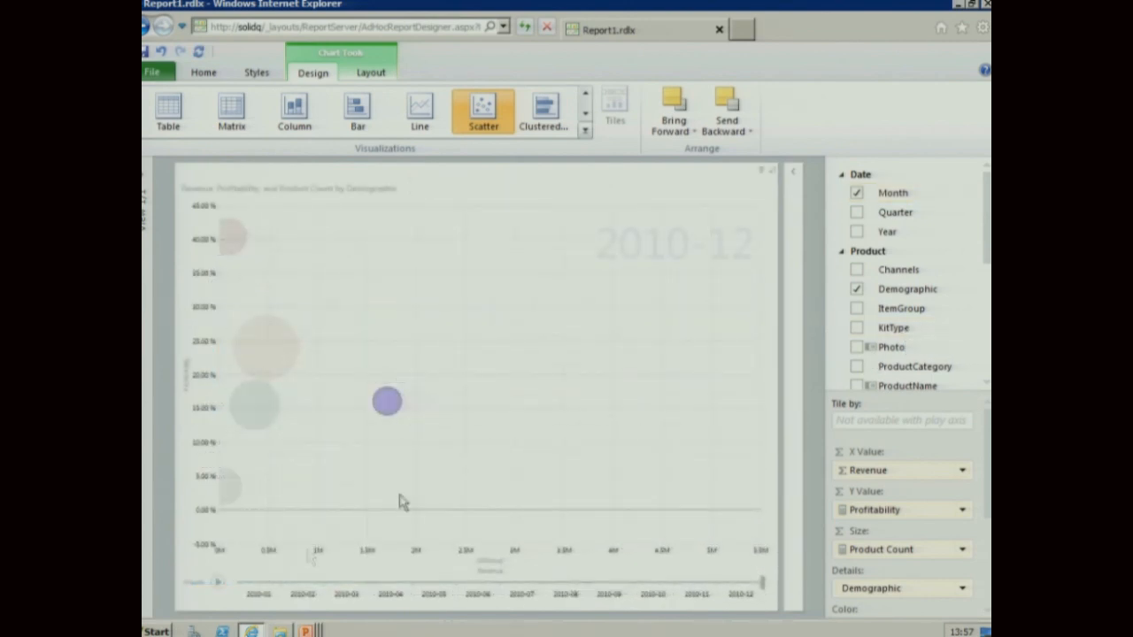
{"action": "left_click", "coordinate": [218, 584]}
{"action": "left_click", "coordinate": [771, 170]}
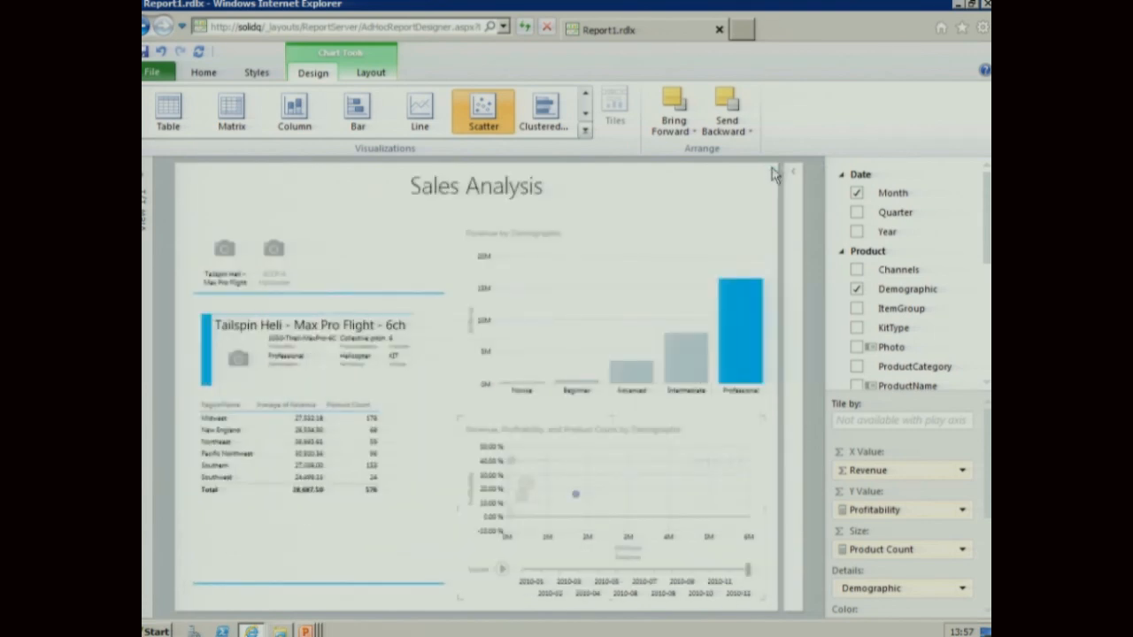
Add a new blank view to the report, collapse the view thumbnails, and delete the title placeholder
{"action": "left_click", "coordinate": [198, 73]}
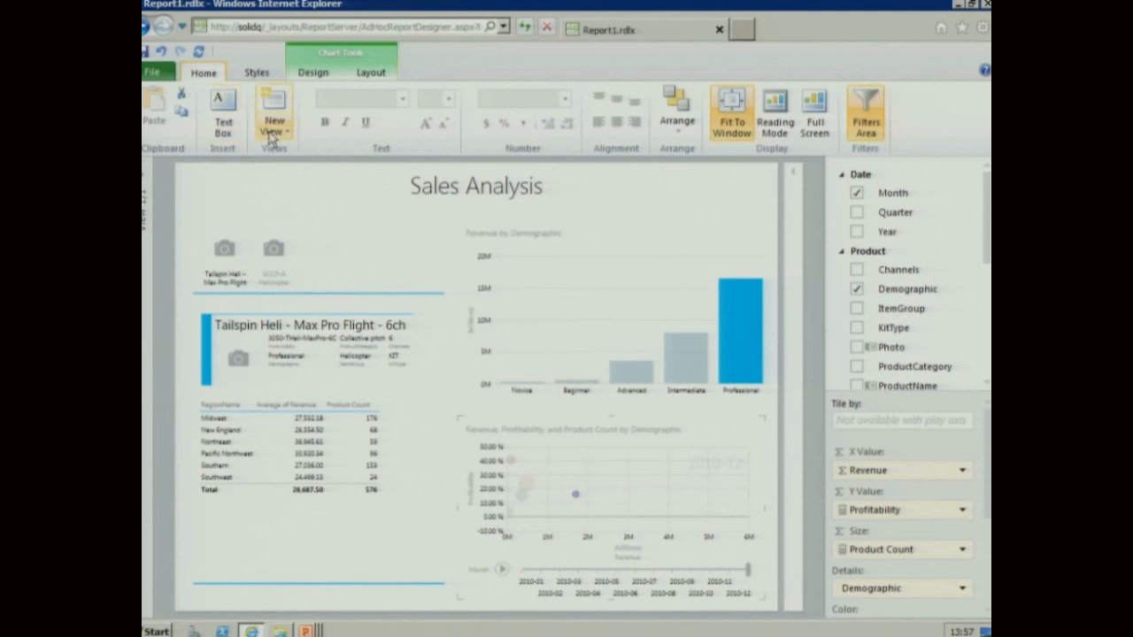
{"action": "left_click", "coordinate": [271, 131]}
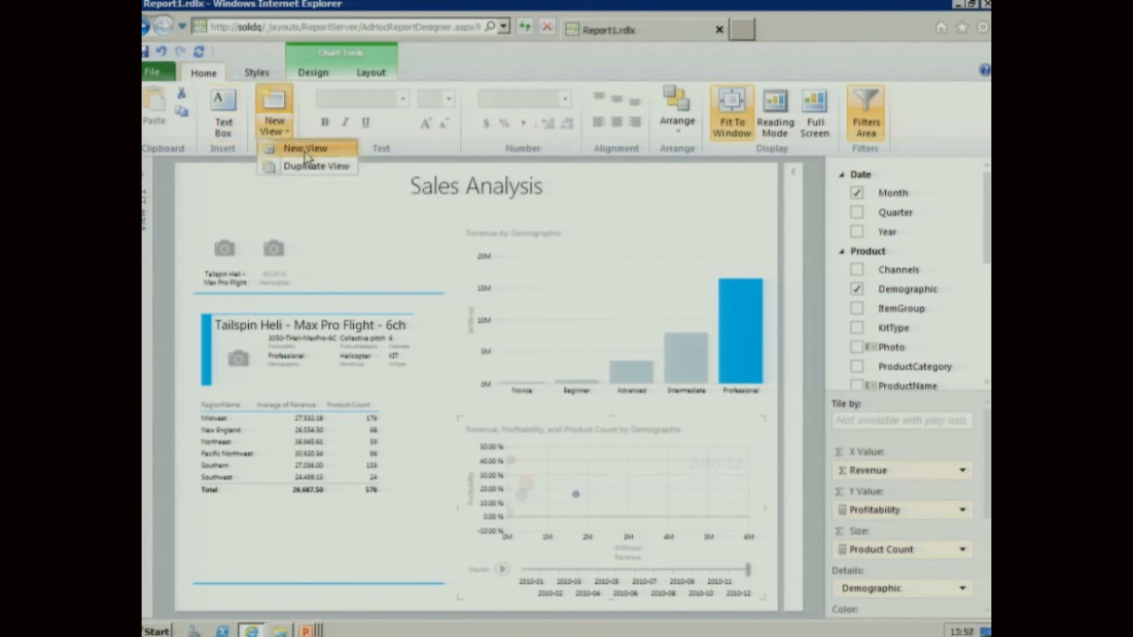
{"action": "left_click", "coordinate": [305, 149]}
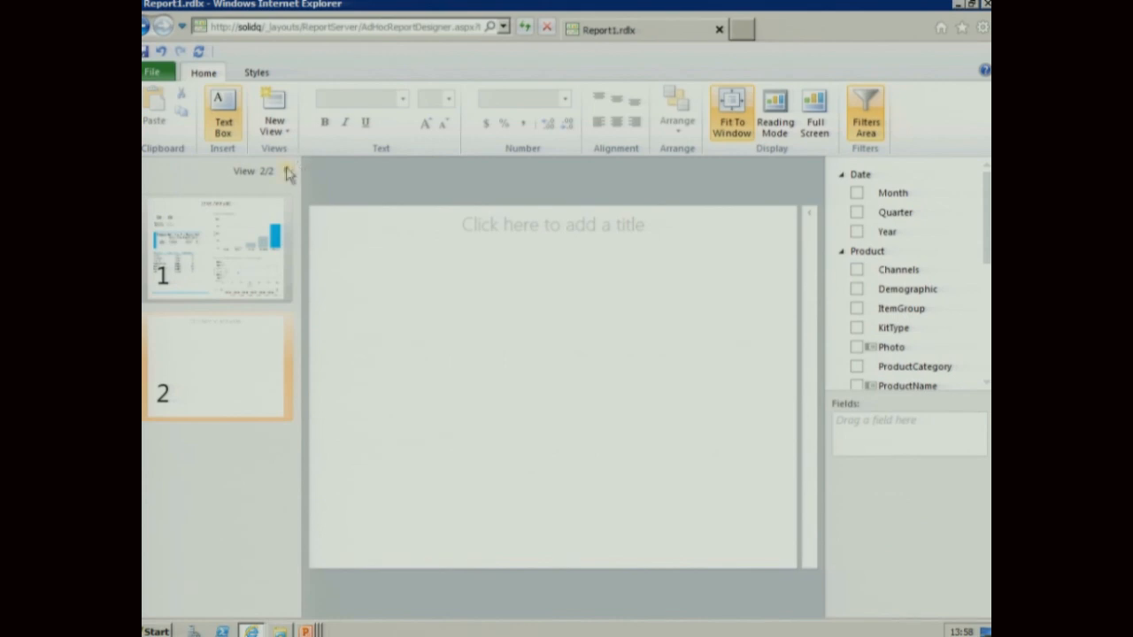
{"action": "left_click", "coordinate": [287, 173]}
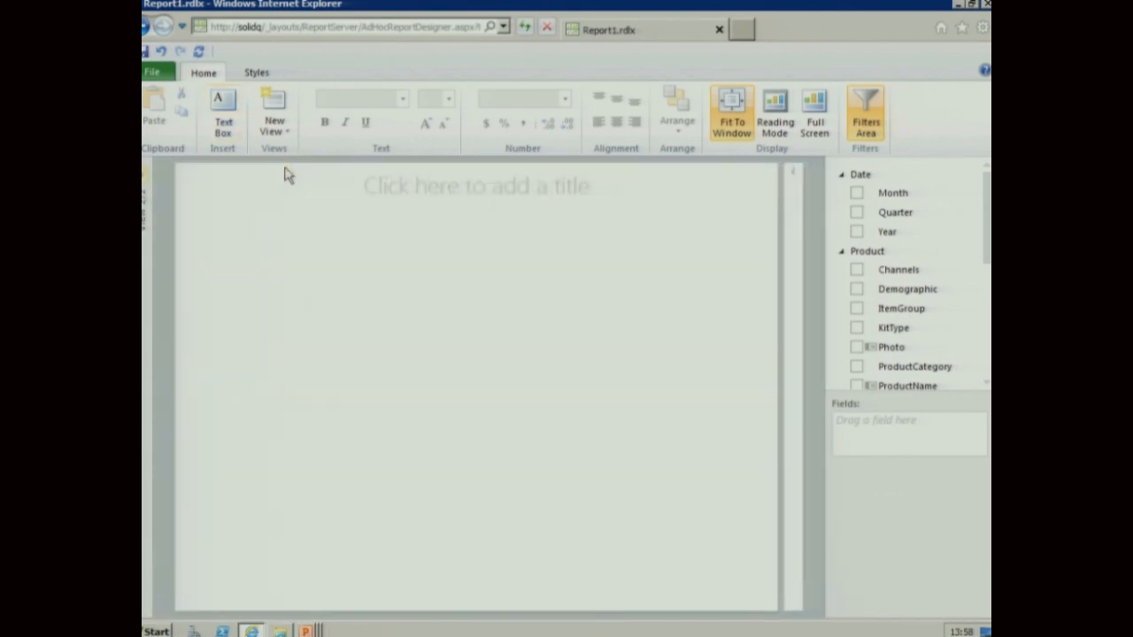
{"action": "left_click", "coordinate": [441, 203]}
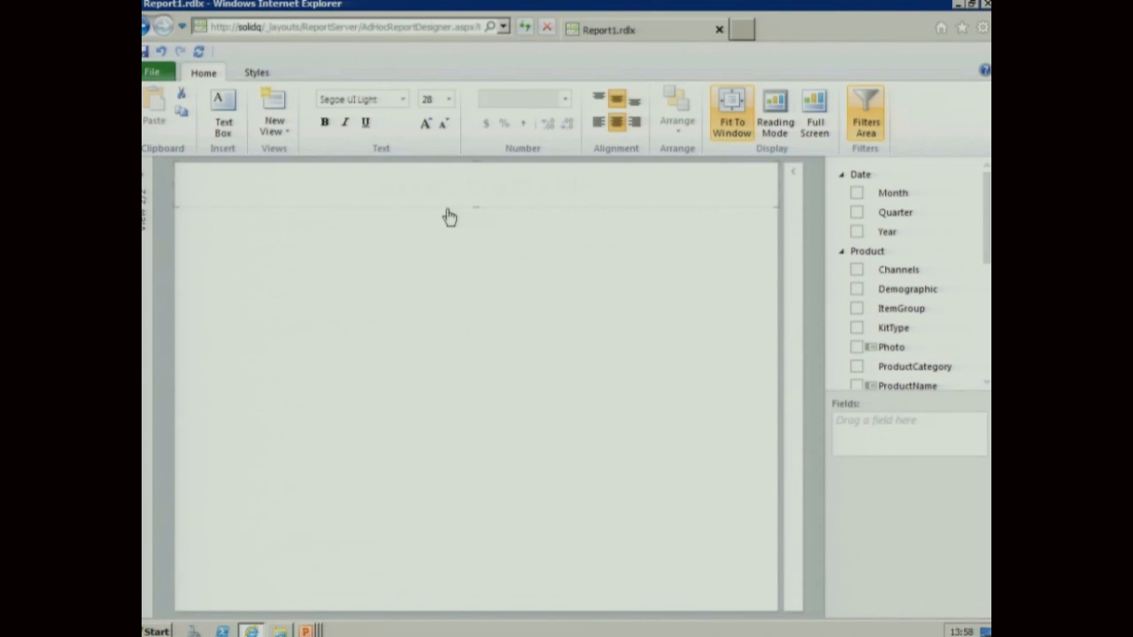
{"action": "key", "text": "Delete"}
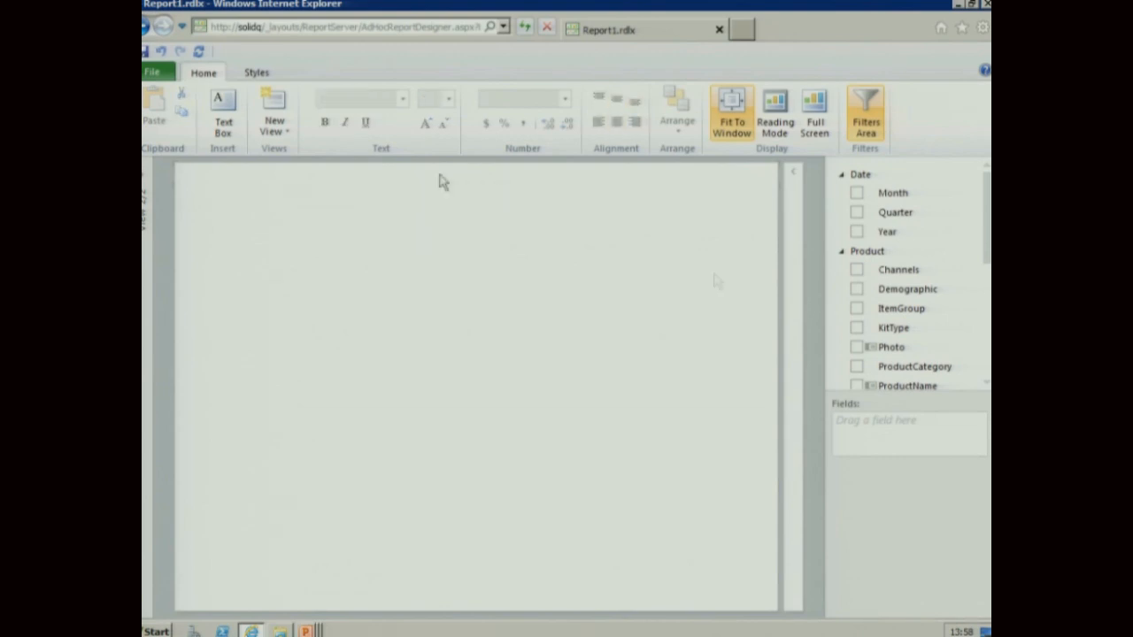
Create a table of ProductCategory, Revenue and GrossProfit on the new view
{"action": "left_click_drag", "start_coordinate": [986, 233], "coordinate": [987, 259]}
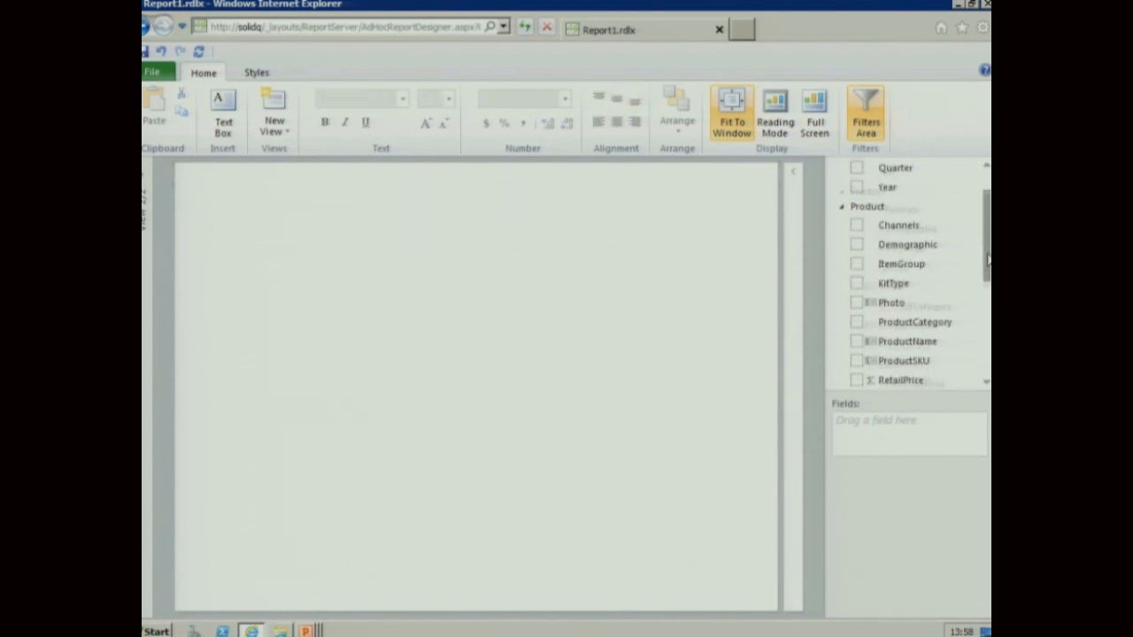
{"action": "left_click_drag", "start_coordinate": [988, 259], "coordinate": [988, 237]}
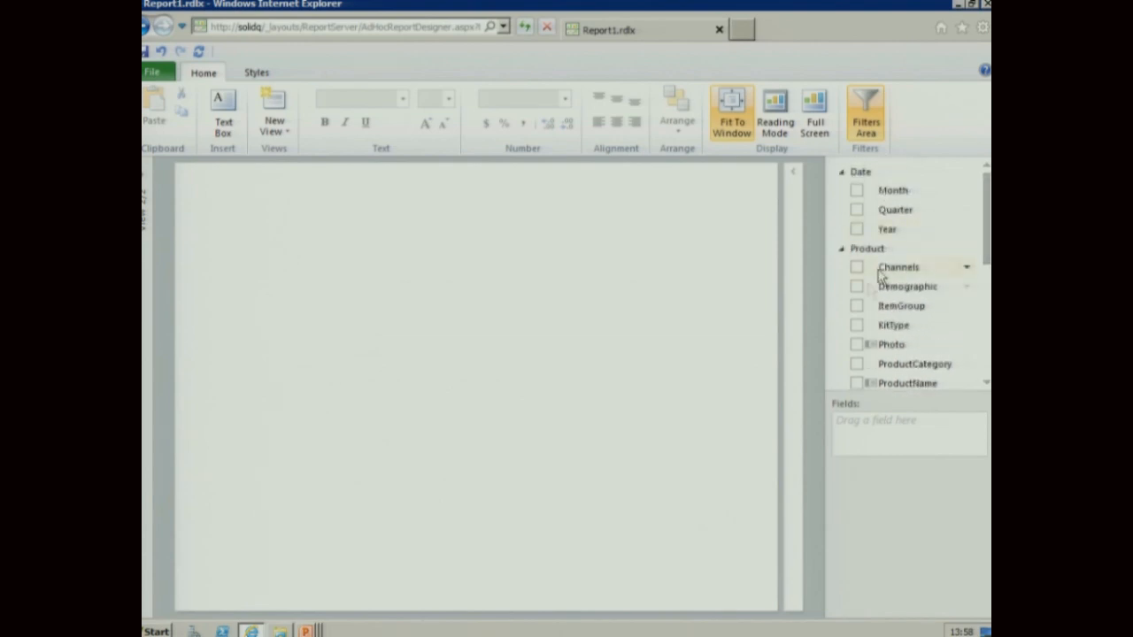
{"action": "left_click", "coordinate": [857, 287]}
{"action": "left_click", "coordinate": [856, 287]}
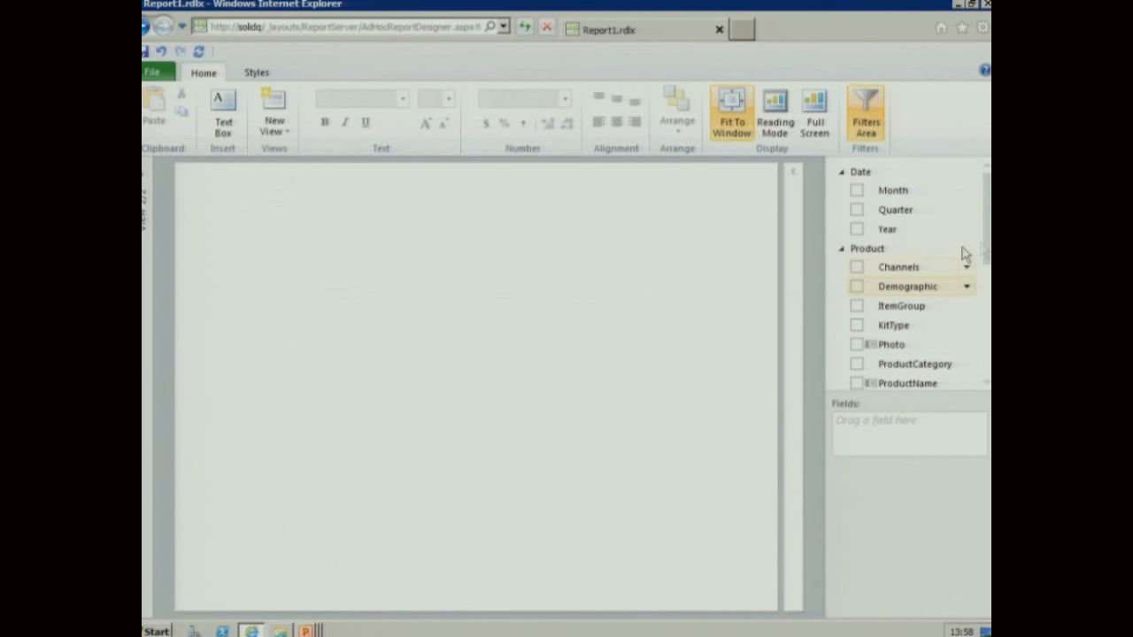
{"action": "left_click_drag", "start_coordinate": [987, 246], "coordinate": [987, 264]}
{"action": "left_click", "coordinate": [856, 313]}
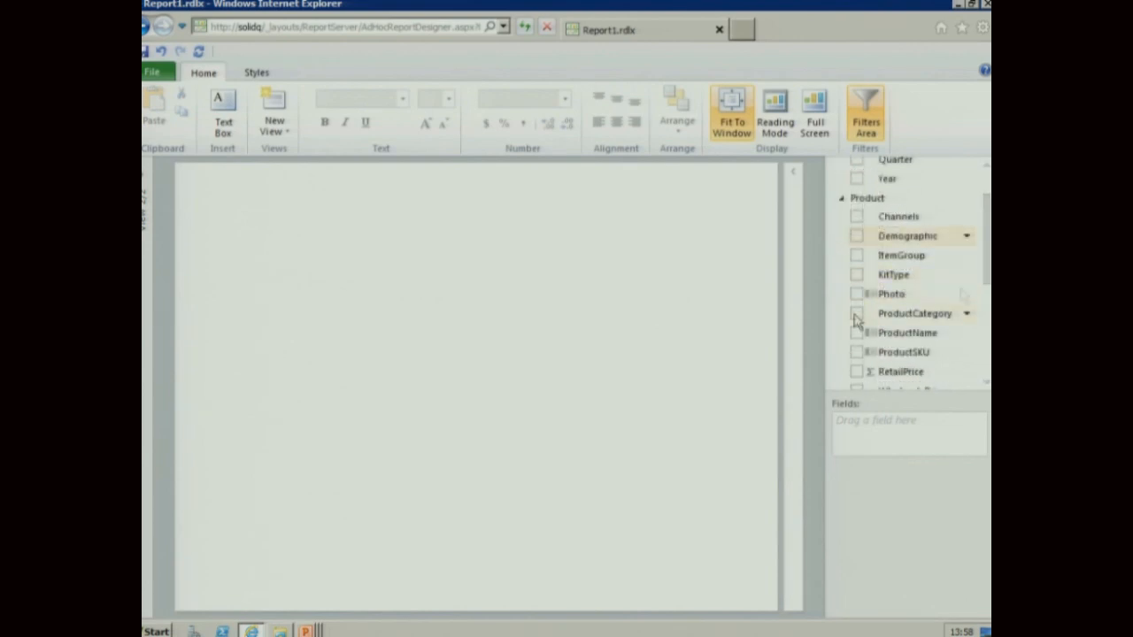
{"action": "scroll", "coordinate": [988, 302], "scroll_direction": "down", "scroll_amount": 4}
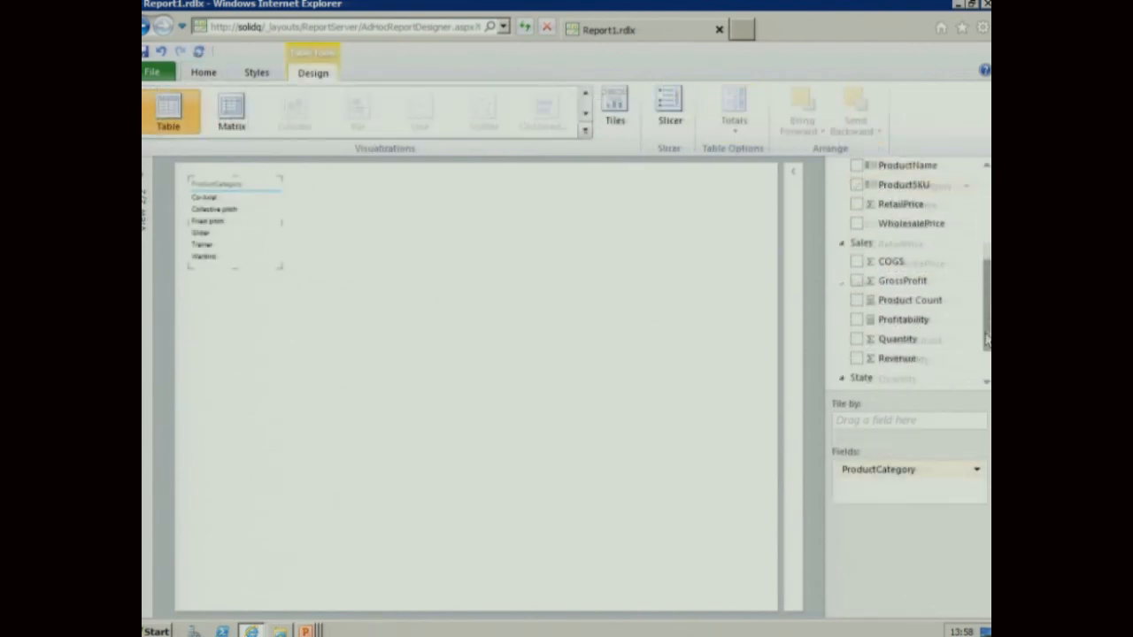
{"action": "left_click", "coordinate": [856, 349]}
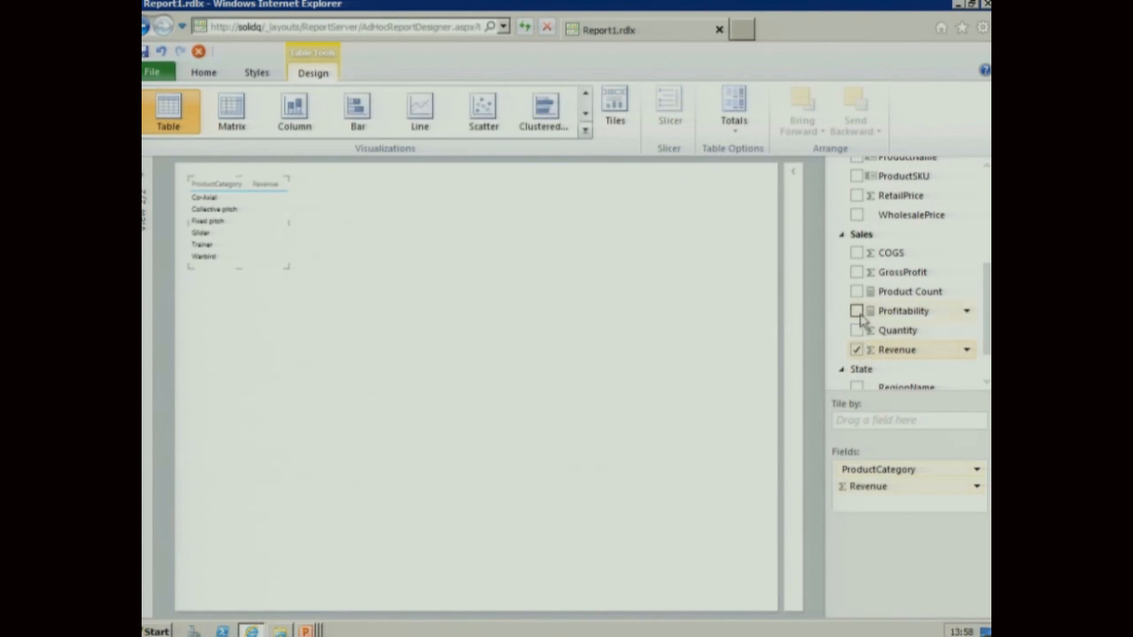
{"action": "left_click", "coordinate": [857, 274]}
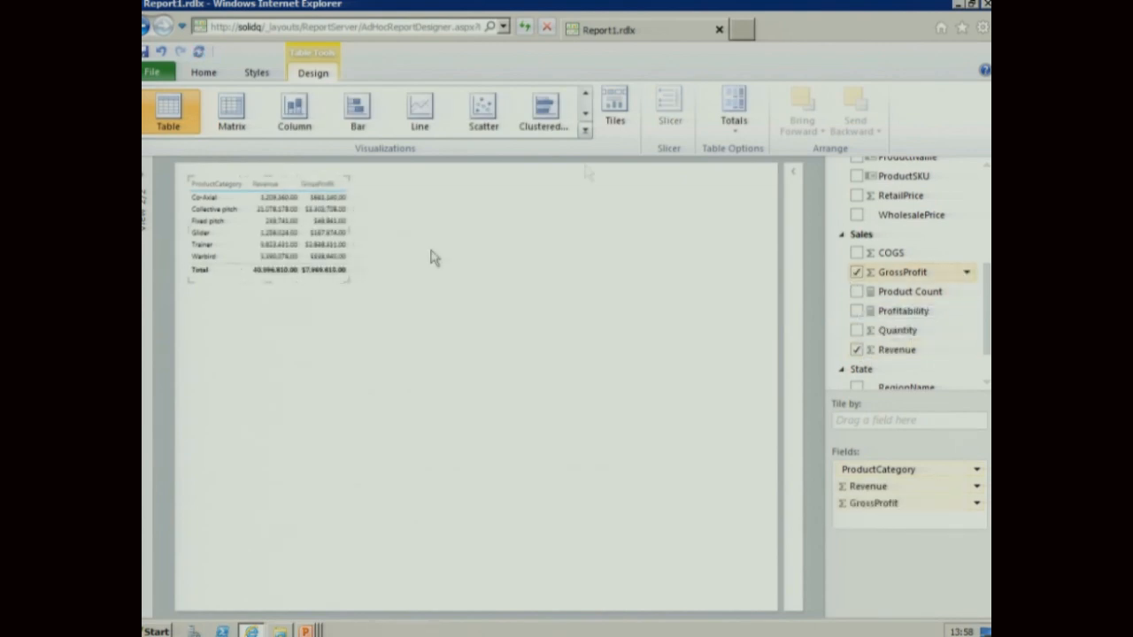
Convert the product category table to a clustered column chart filling the view, and check the filters area
{"action": "left_click", "coordinate": [584, 131]}
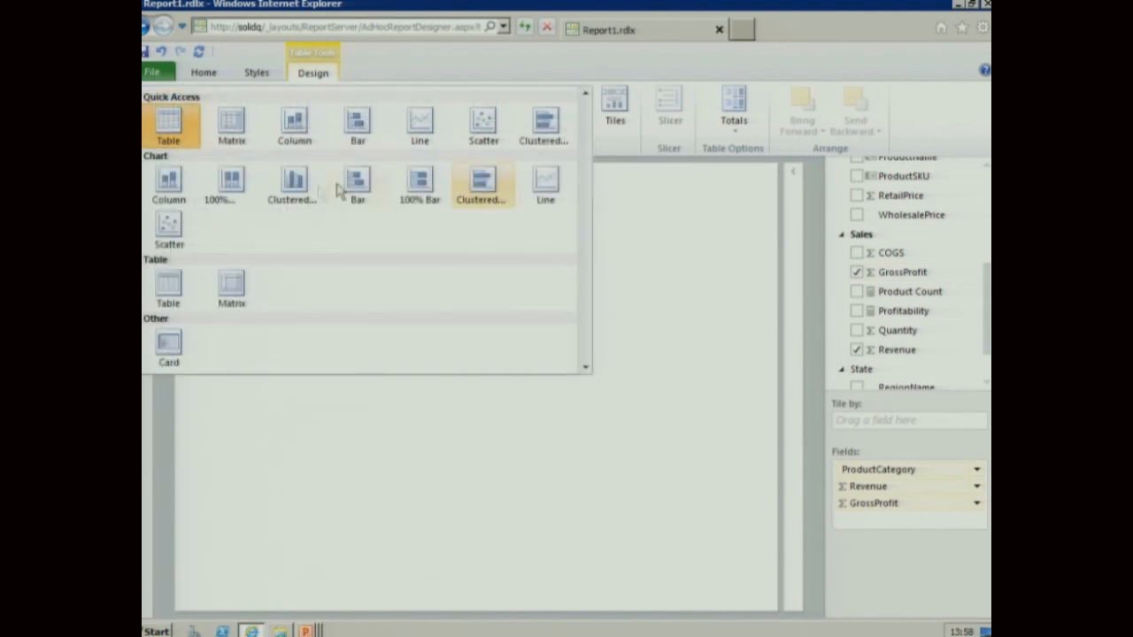
{"action": "left_click", "coordinate": [294, 186]}
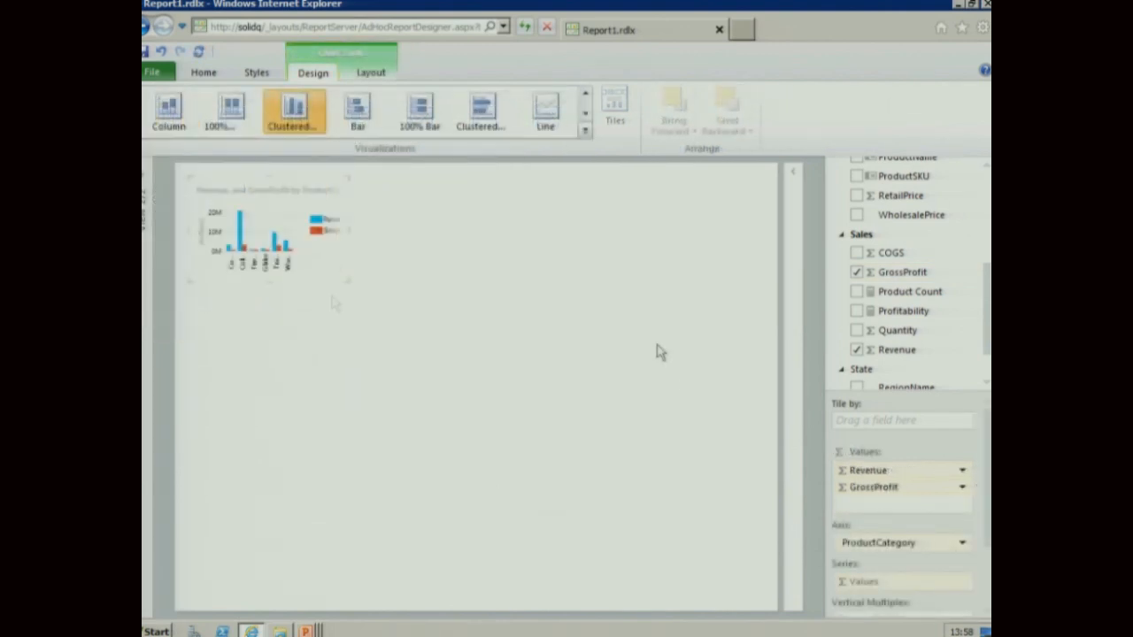
{"action": "left_click_drag", "start_coordinate": [345, 282], "coordinate": [759, 589]}
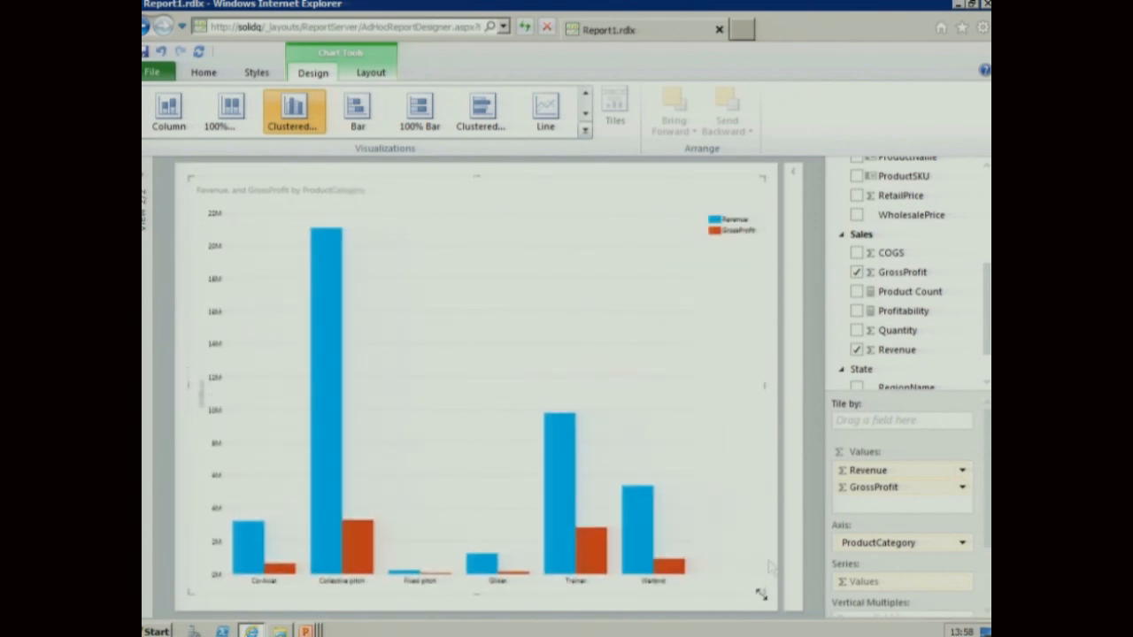
{"action": "left_click", "coordinate": [794, 175]}
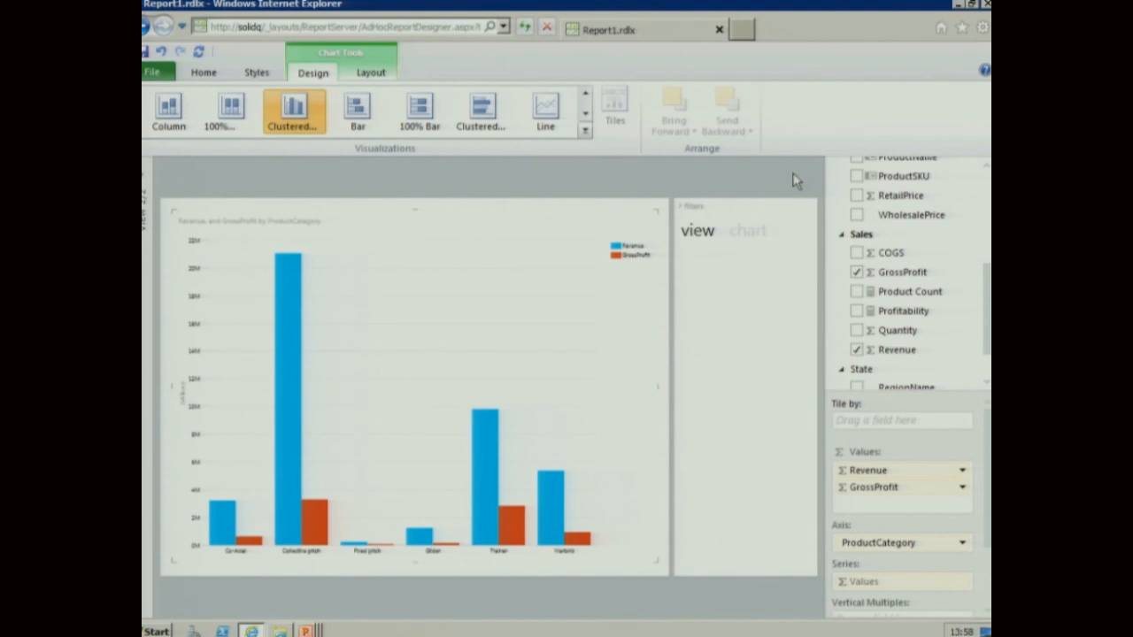
{"action": "left_click", "coordinate": [683, 209]}
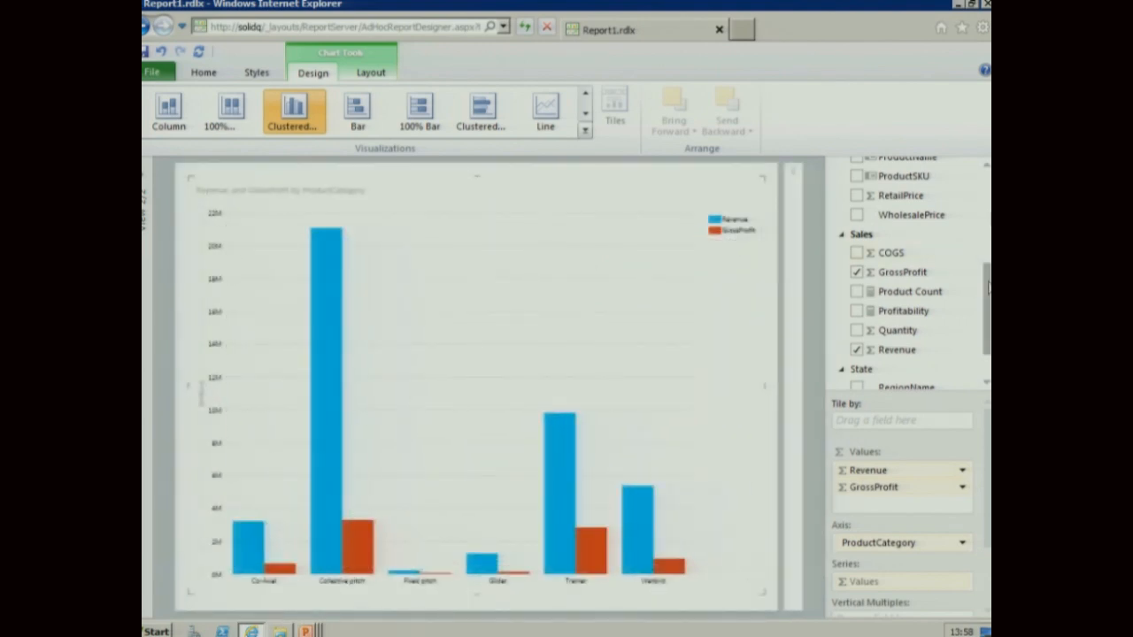
Add Quarter to the clustered column chart as vertical multiples
{"action": "scroll", "coordinate": [951, 239], "scroll_direction": "up", "scroll_amount": 5}
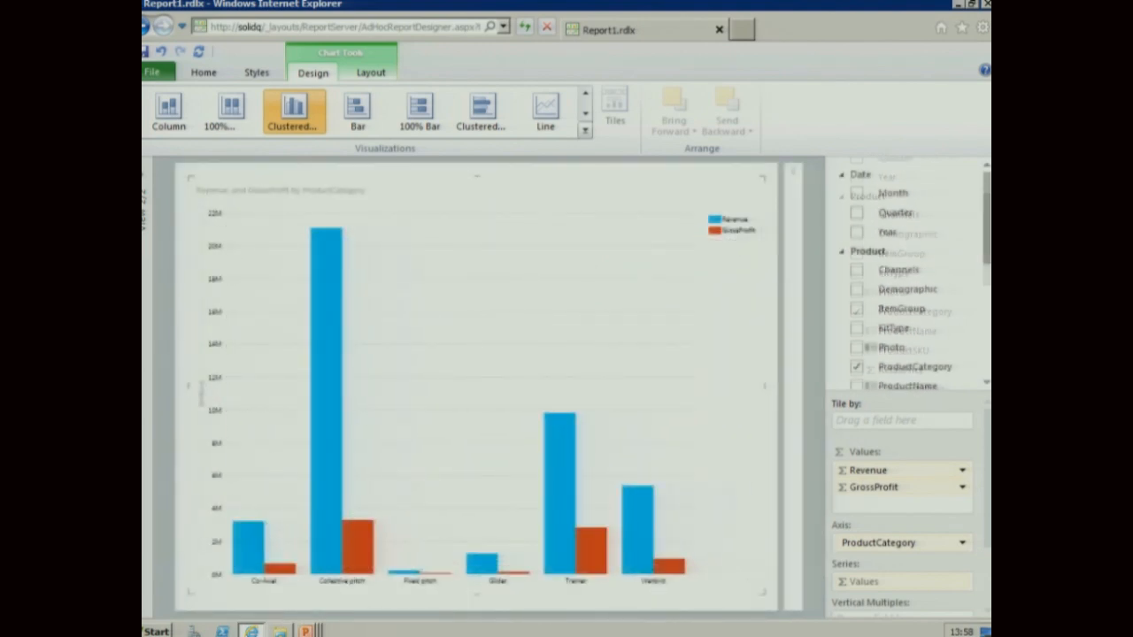
{"action": "left_click", "coordinate": [966, 215]}
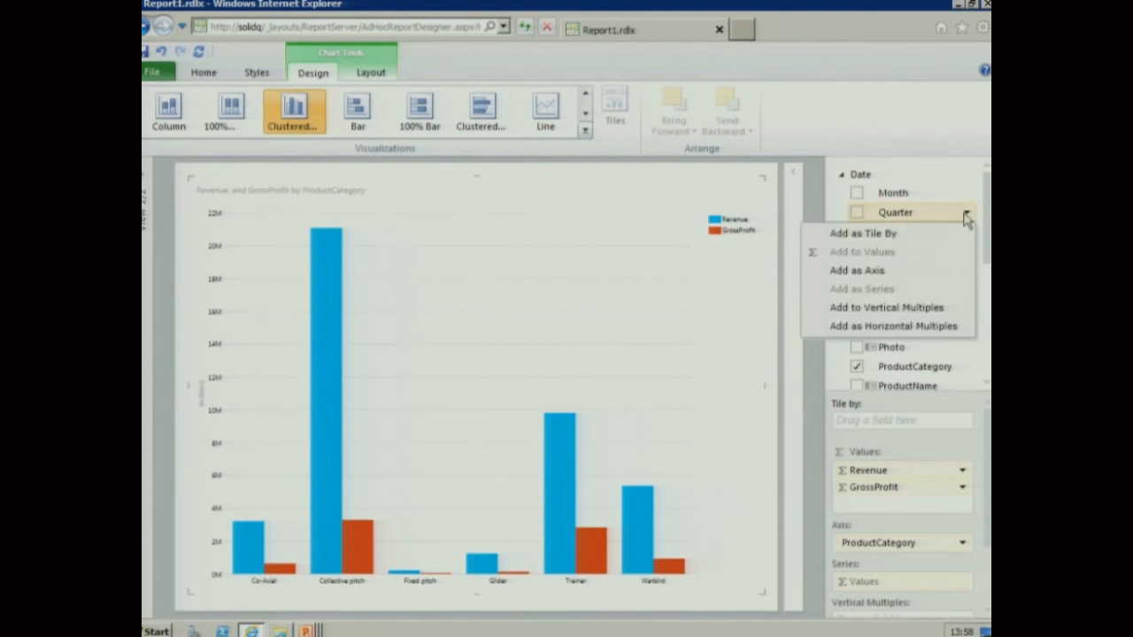
{"action": "left_click", "coordinate": [931, 308]}
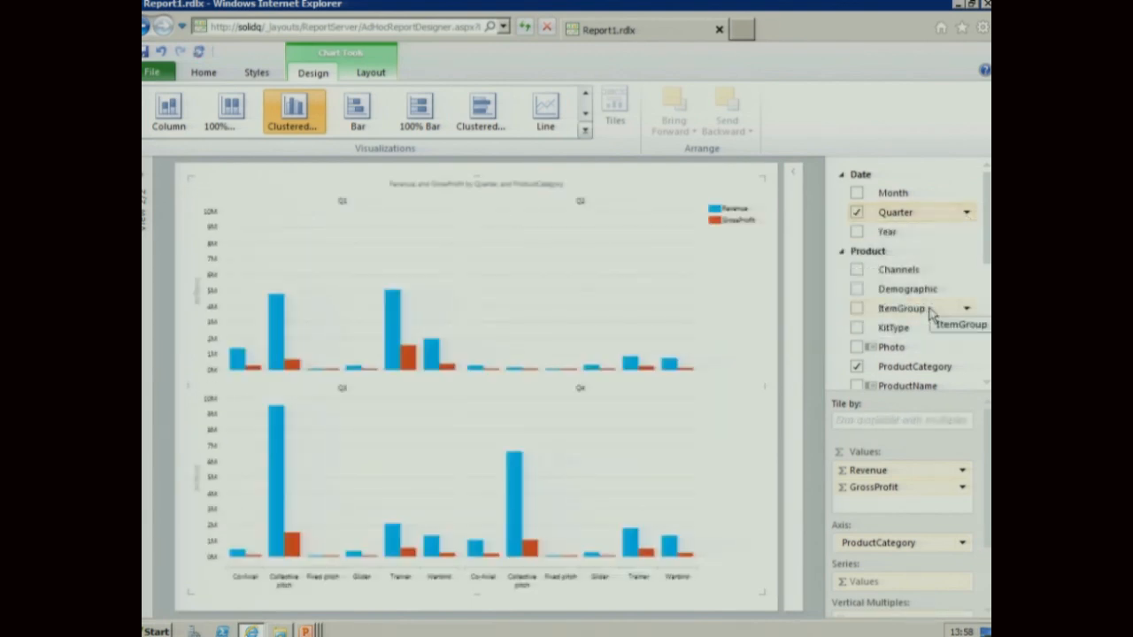
Set the chart's multiples grid to four charts across in a single row
{"action": "left_click", "coordinate": [370, 76]}
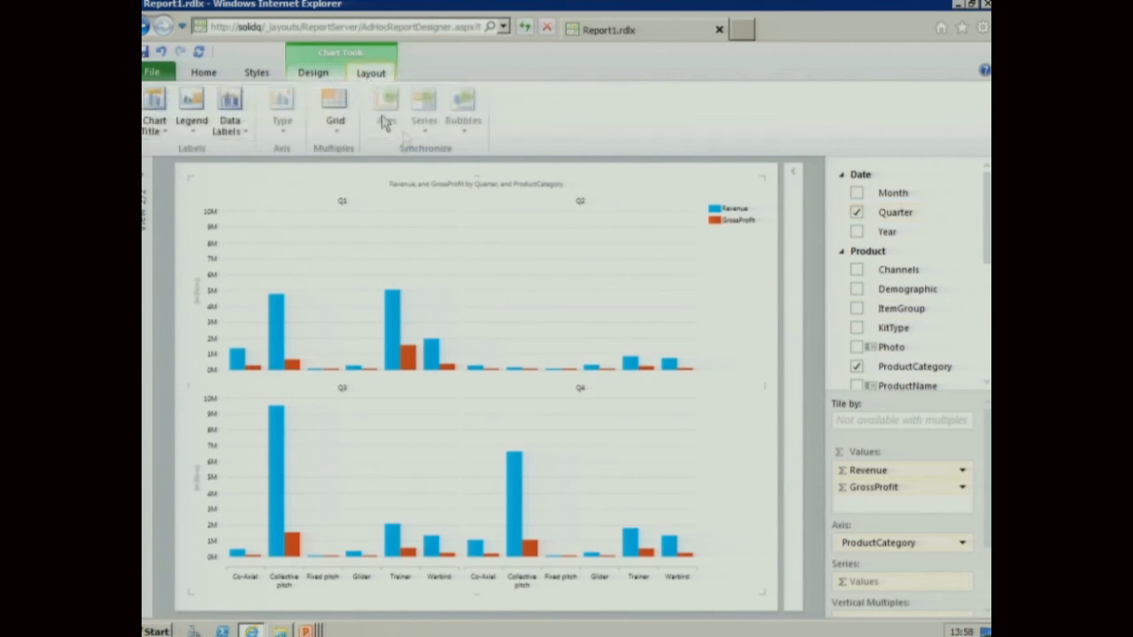
{"action": "left_click", "coordinate": [334, 117]}
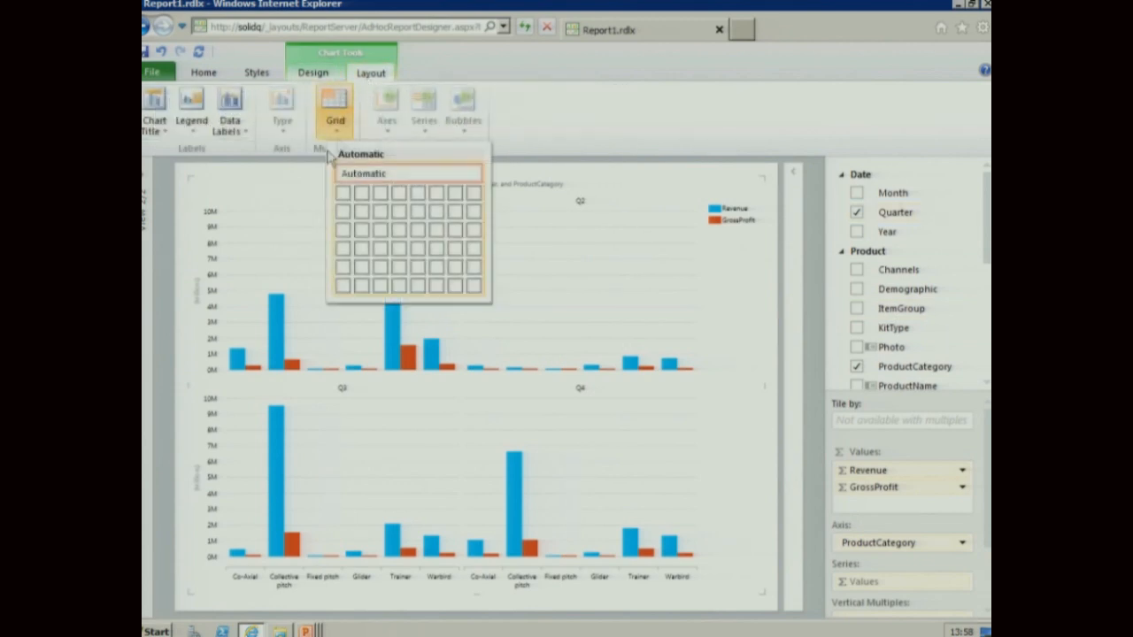
{"action": "left_click", "coordinate": [398, 195]}
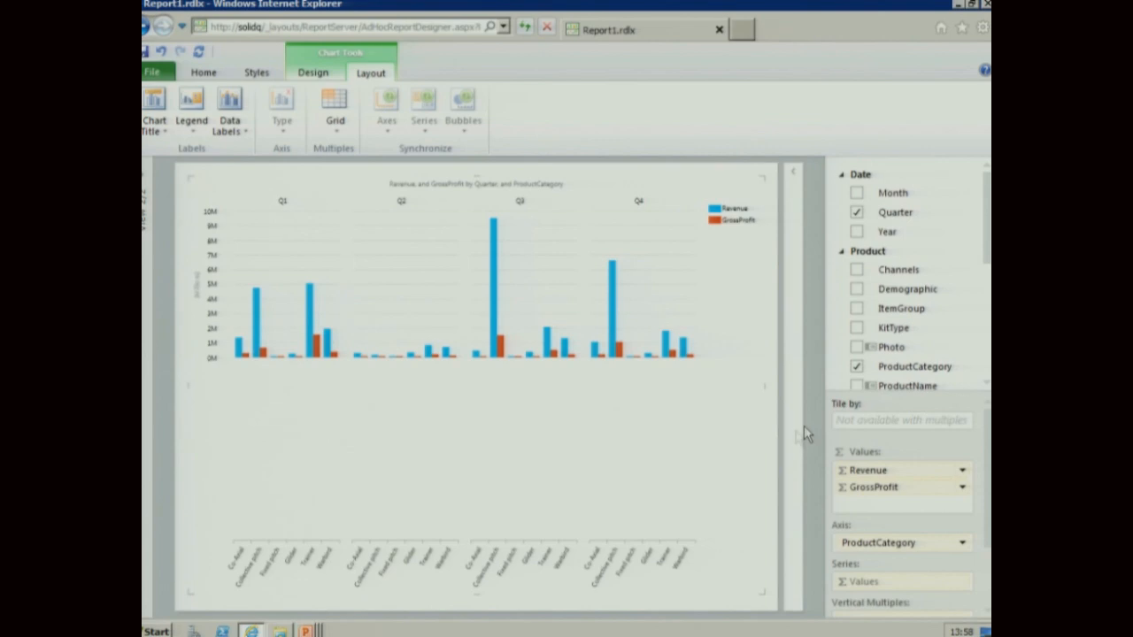
{"action": "left_click", "coordinate": [336, 131]}
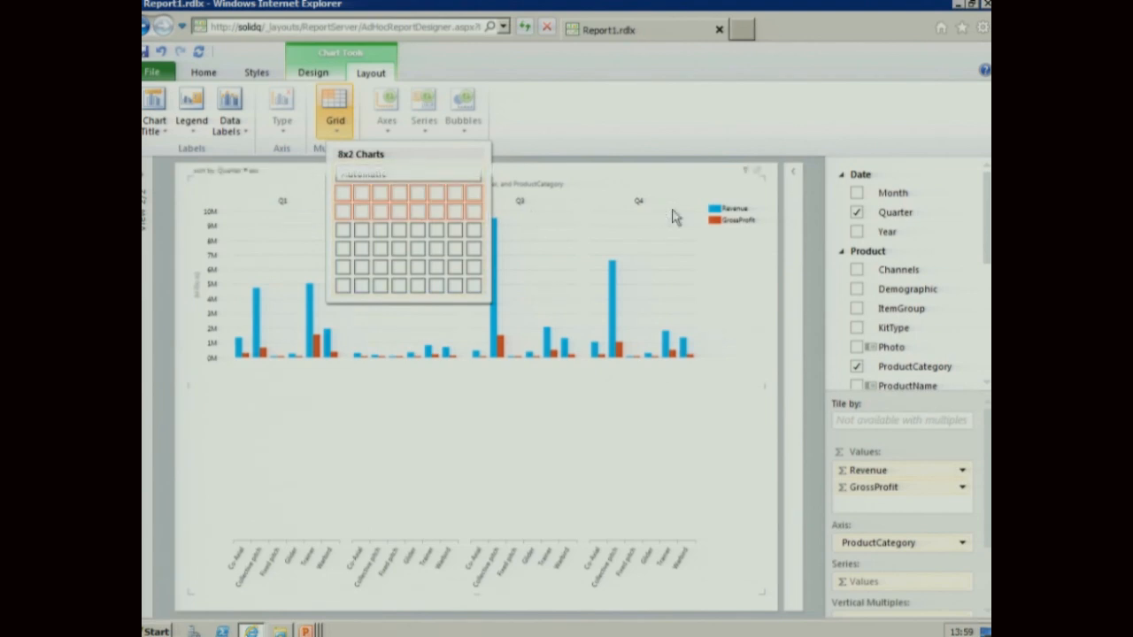
{"action": "left_click", "coordinate": [799, 188]}
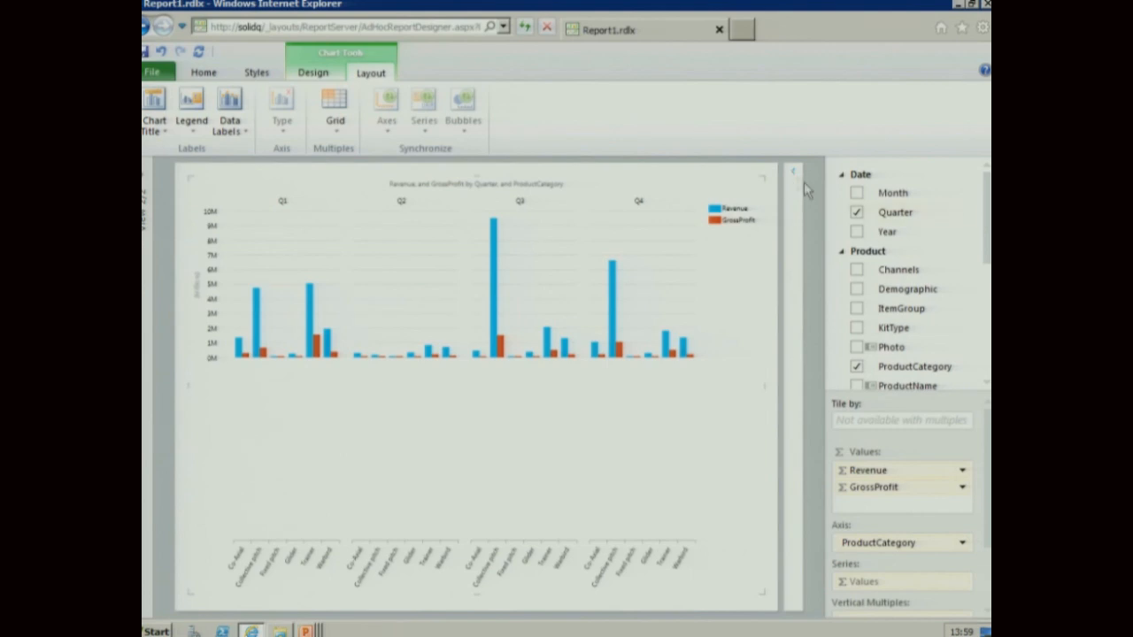
Add Year as a filter on the view, restrict it to 2009, and collapse the filters area
{"action": "left_click", "coordinate": [792, 172]}
{"action": "left_click_drag", "start_coordinate": [887, 231], "coordinate": [694, 281]}
{"action": "left_click", "coordinate": [688, 282]}
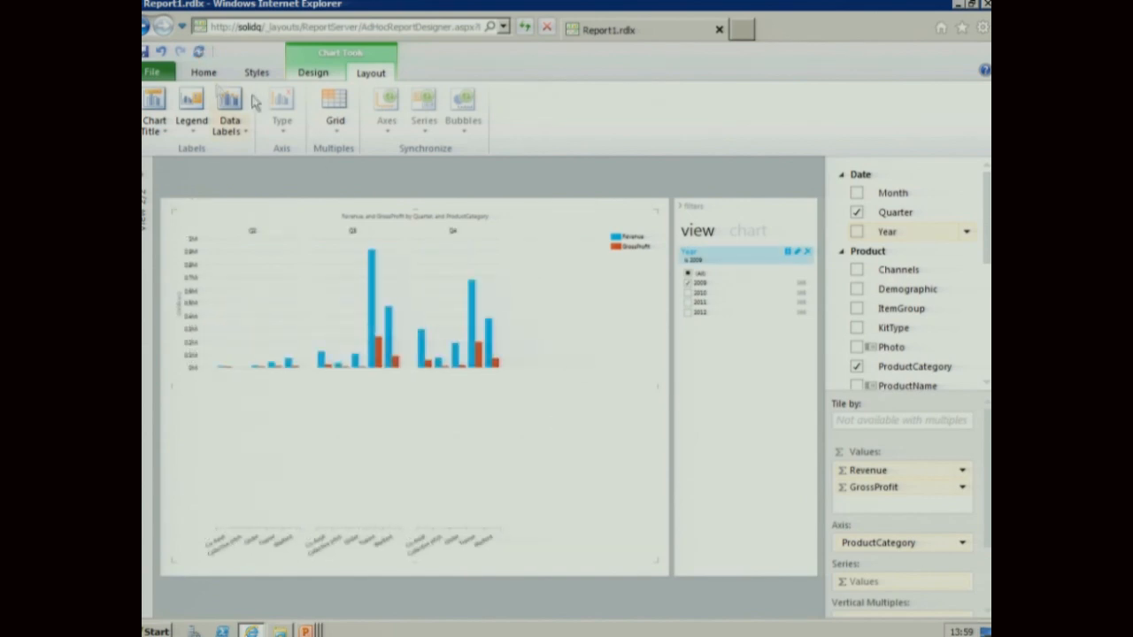
{"action": "left_click", "coordinate": [205, 74]}
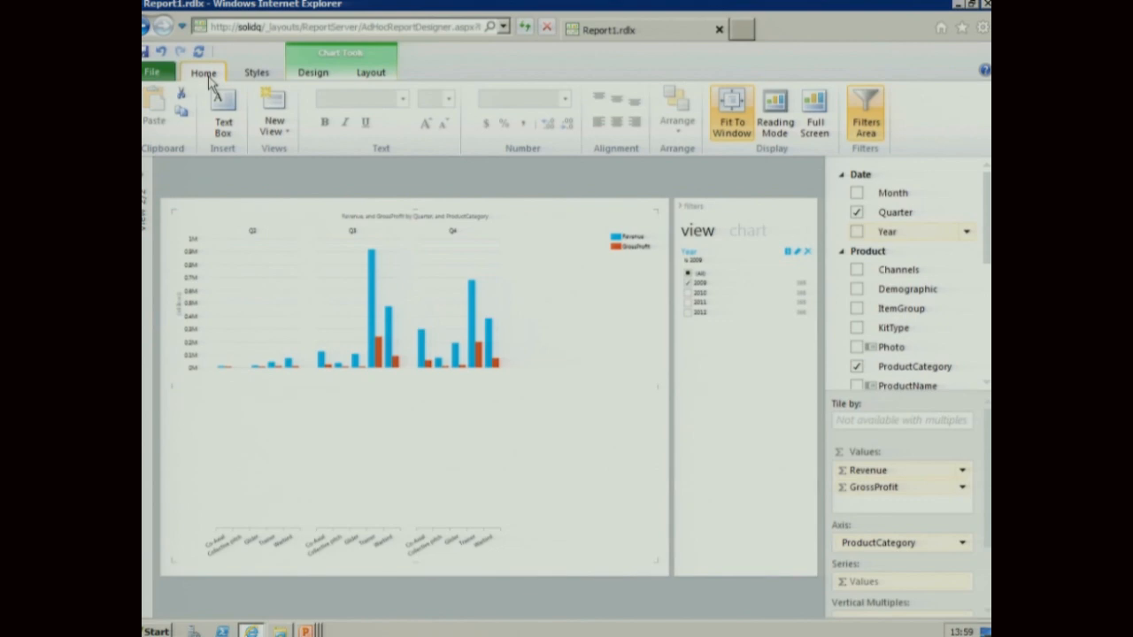
{"action": "left_click", "coordinate": [681, 211]}
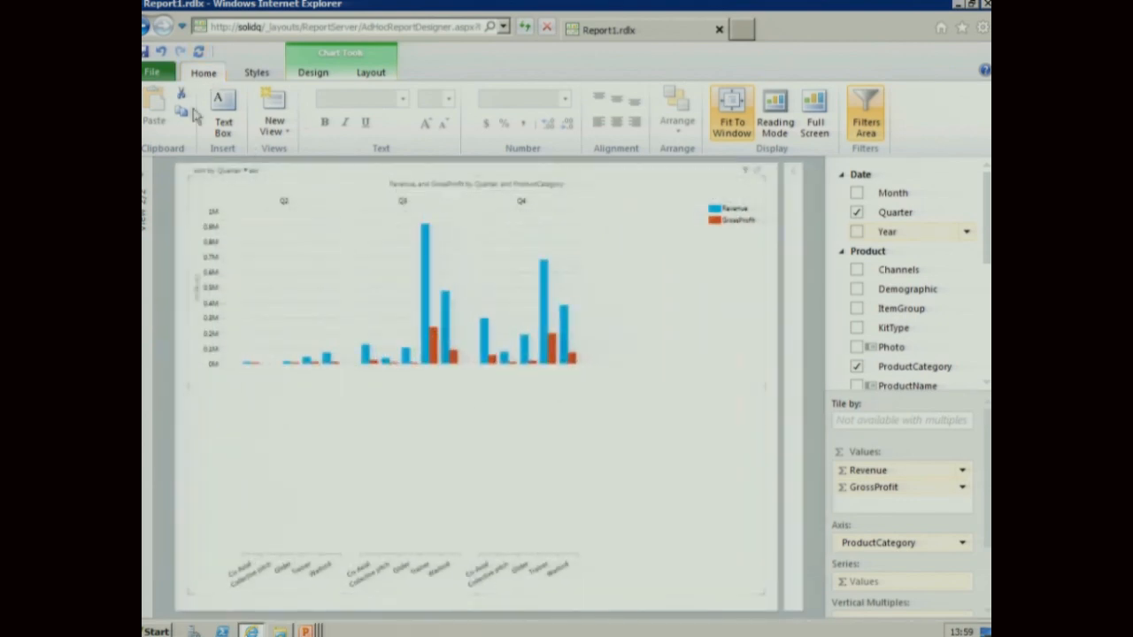
Save the report to the PowerPivot Gallery under the file name Sales Analysis
{"action": "left_click", "coordinate": [145, 30]}
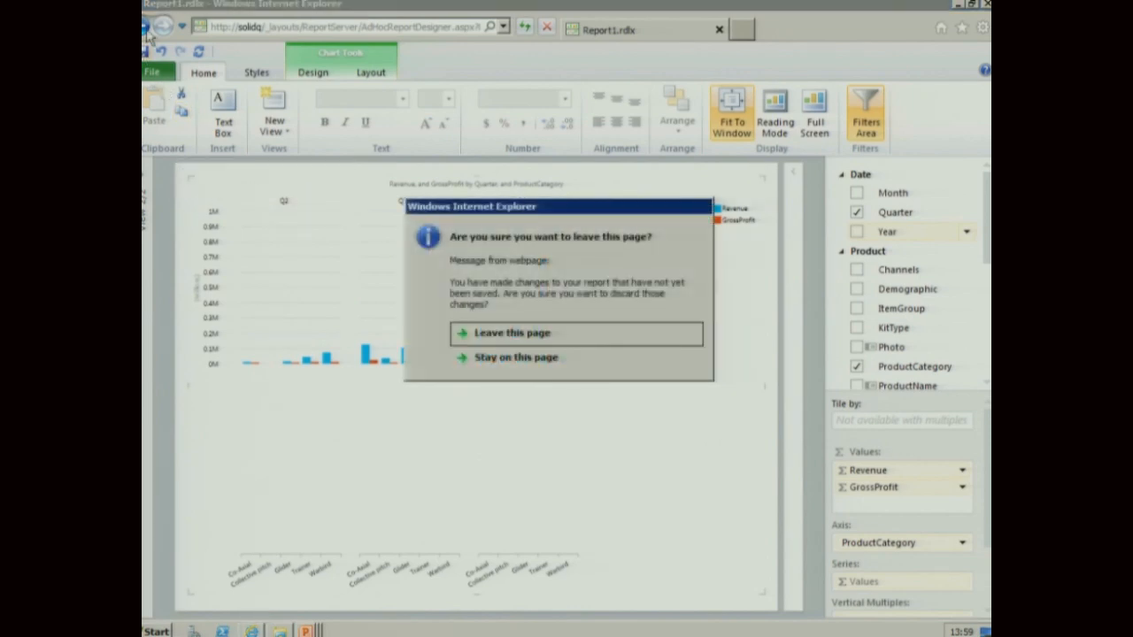
{"action": "left_click", "coordinate": [519, 361]}
{"action": "left_click", "coordinate": [160, 76]}
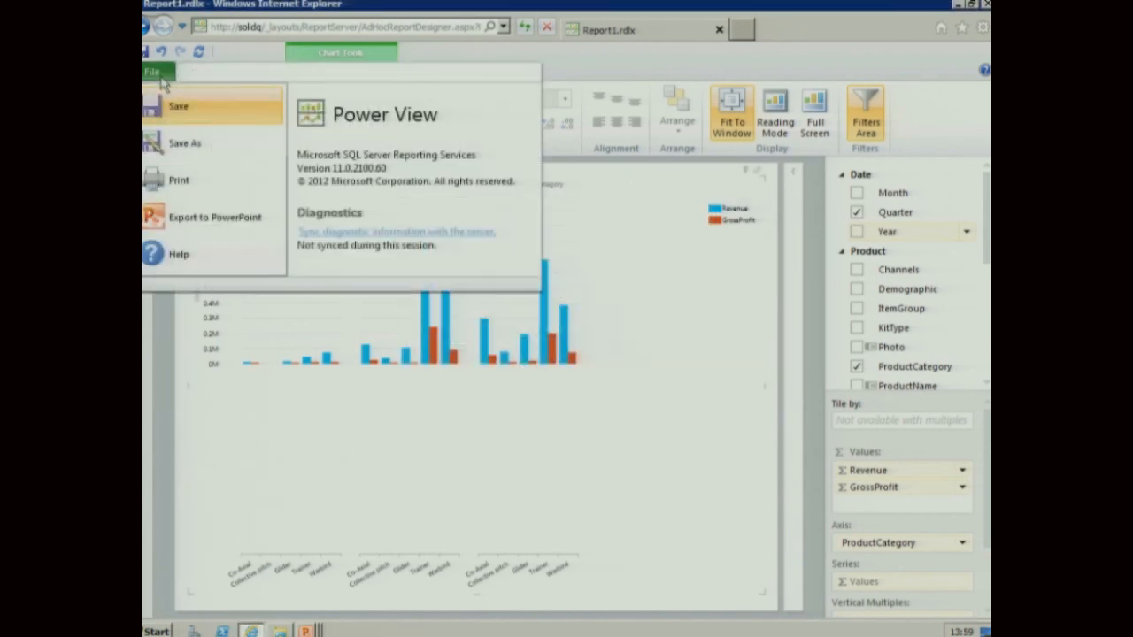
{"action": "left_click", "coordinate": [184, 146]}
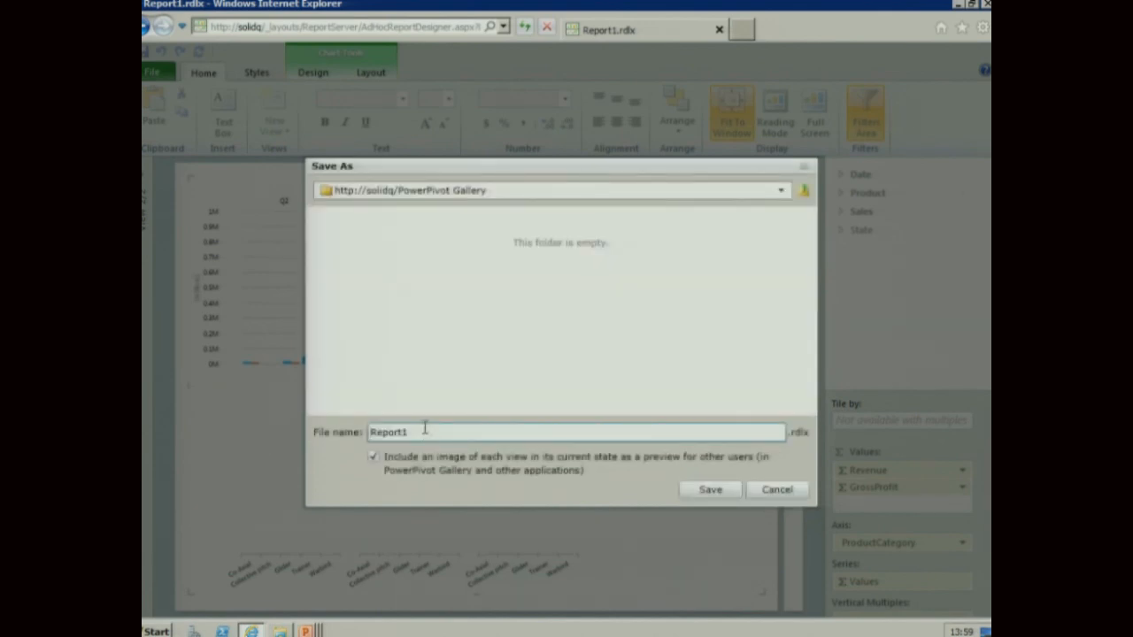
{"action": "left_click_drag", "start_coordinate": [425, 430], "coordinate": [337, 441]}
{"action": "type", "text": "Sales Analysis"}
{"action": "left_click", "coordinate": [709, 489]}
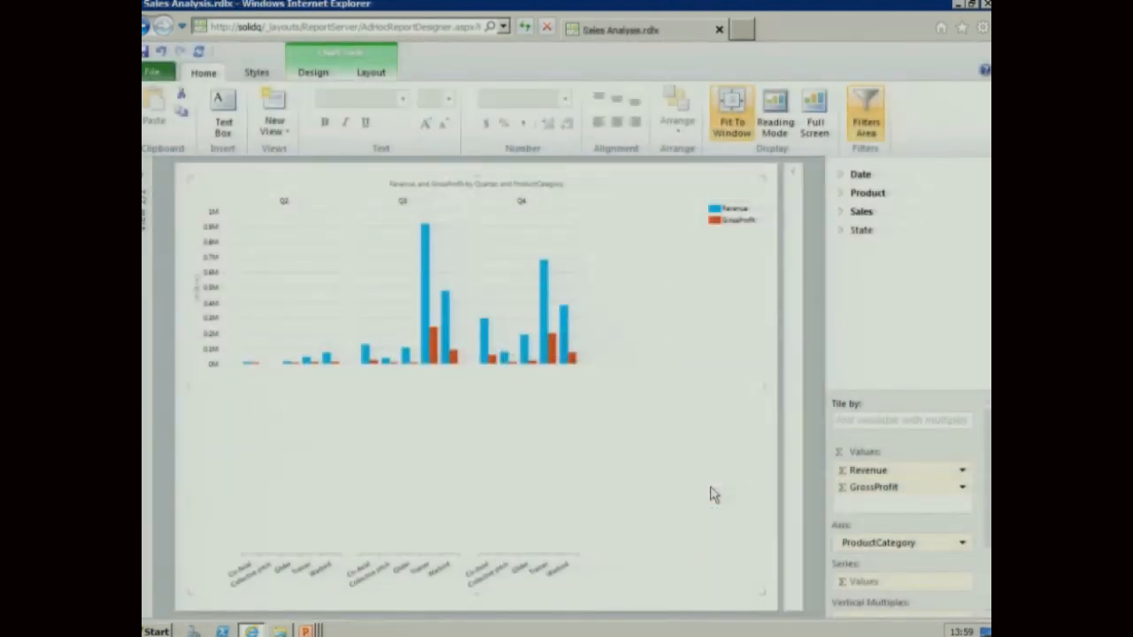
Check the PowerPoint export option, return to the PowerPivot Gallery, and open the first view of the Sales Analysis report
{"action": "left_click", "coordinate": [167, 79]}
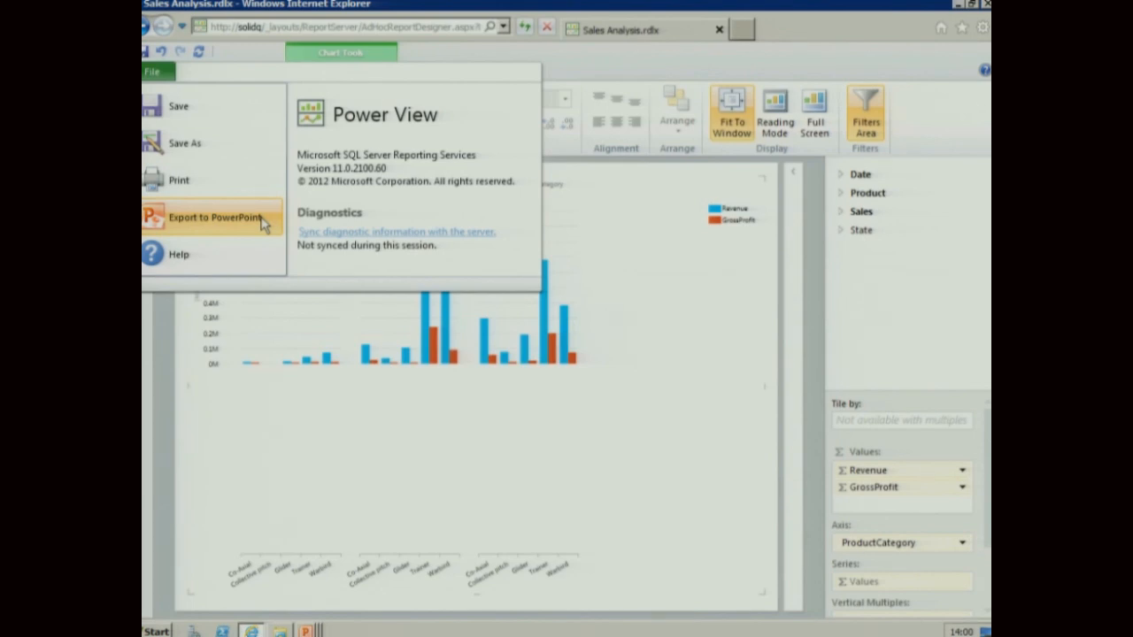
{"action": "left_click", "coordinate": [600, 76]}
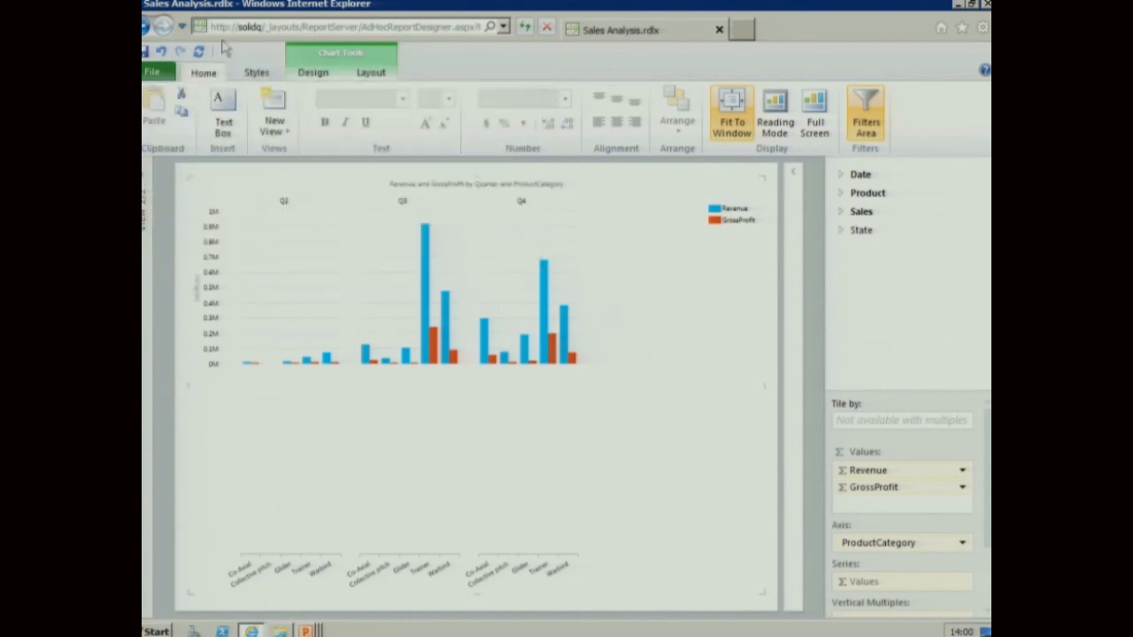
{"action": "left_click", "coordinate": [147, 26]}
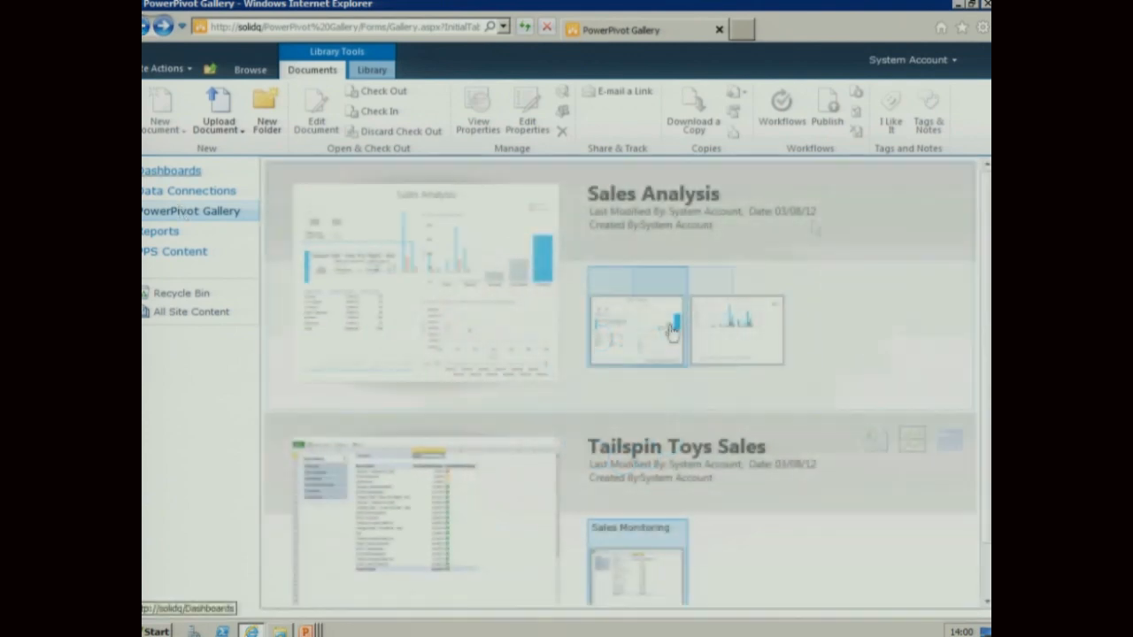
{"action": "mouse_move", "coordinate": [668, 324]}
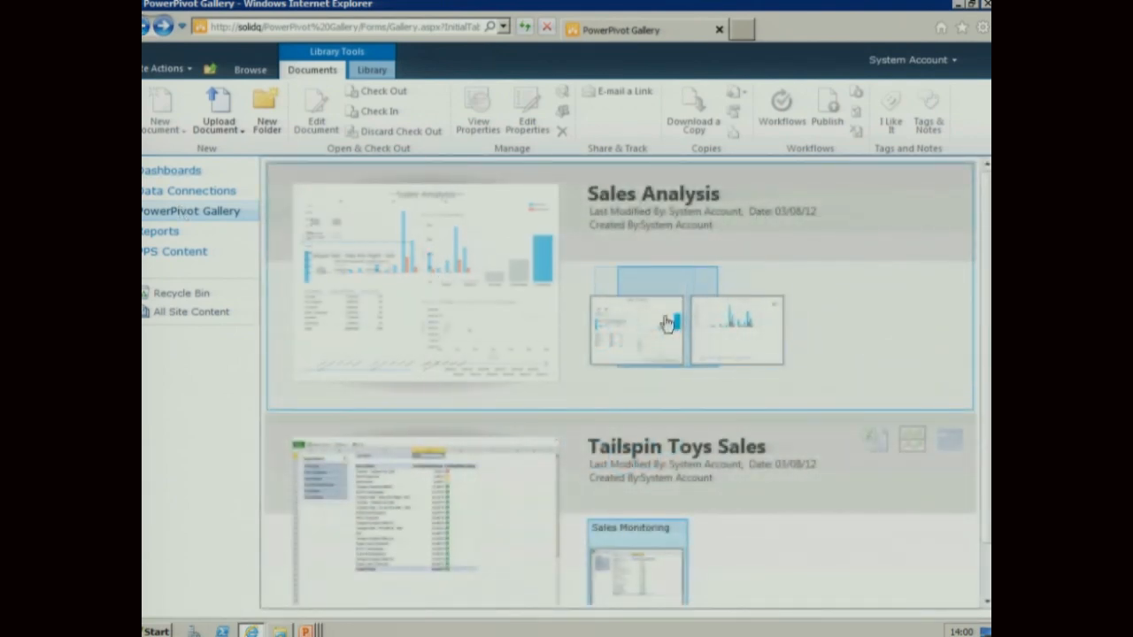
{"action": "left_click", "coordinate": [623, 339]}
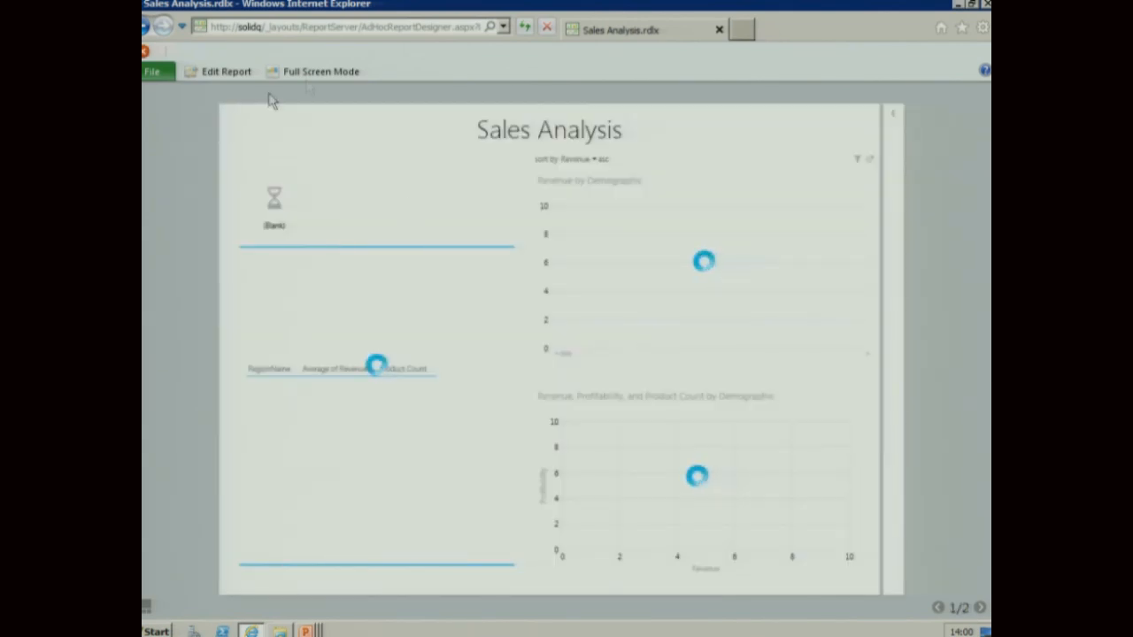
{"action": "left_click", "coordinate": [311, 73]}
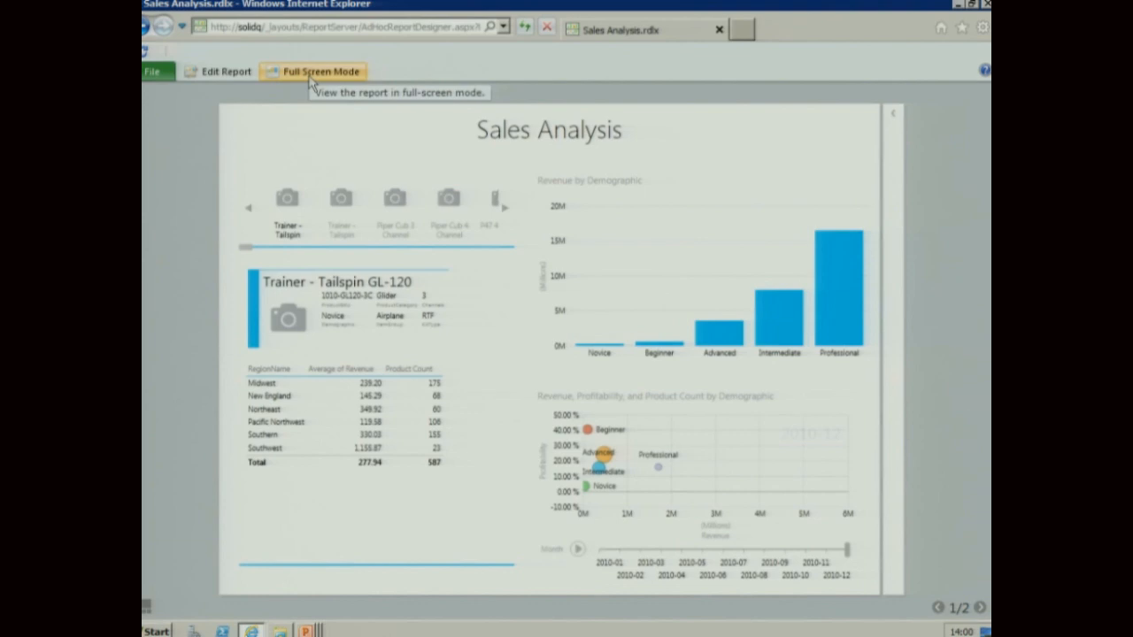
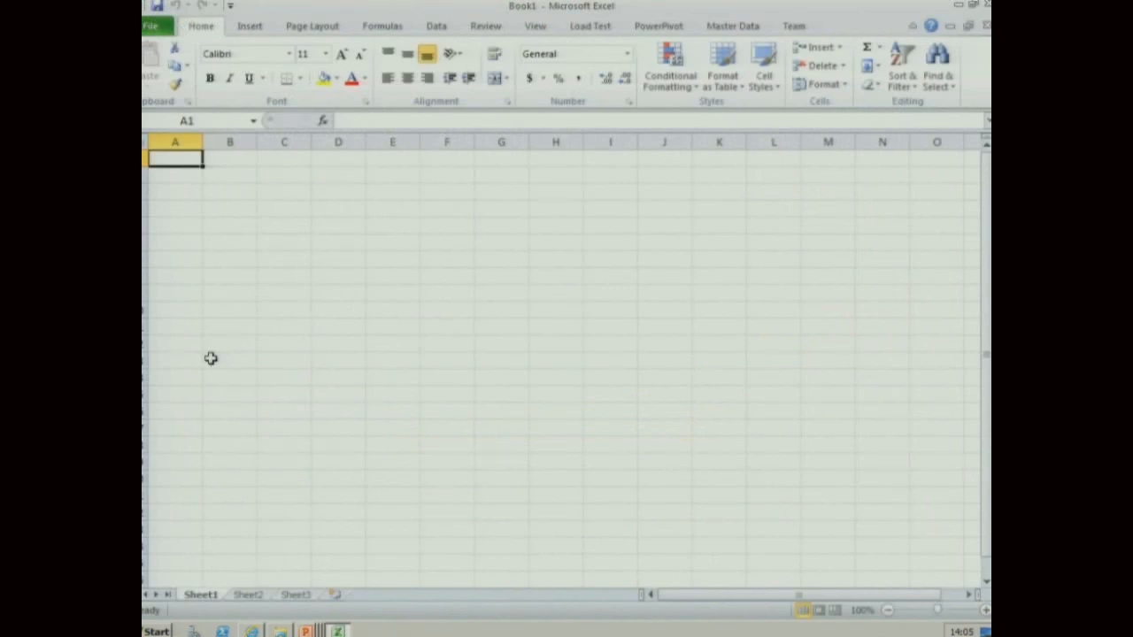
Switch to the blank Excel workbook, open its PowerPivot window, and check the available database sources
{"action": "left_click", "coordinate": [657, 27]}
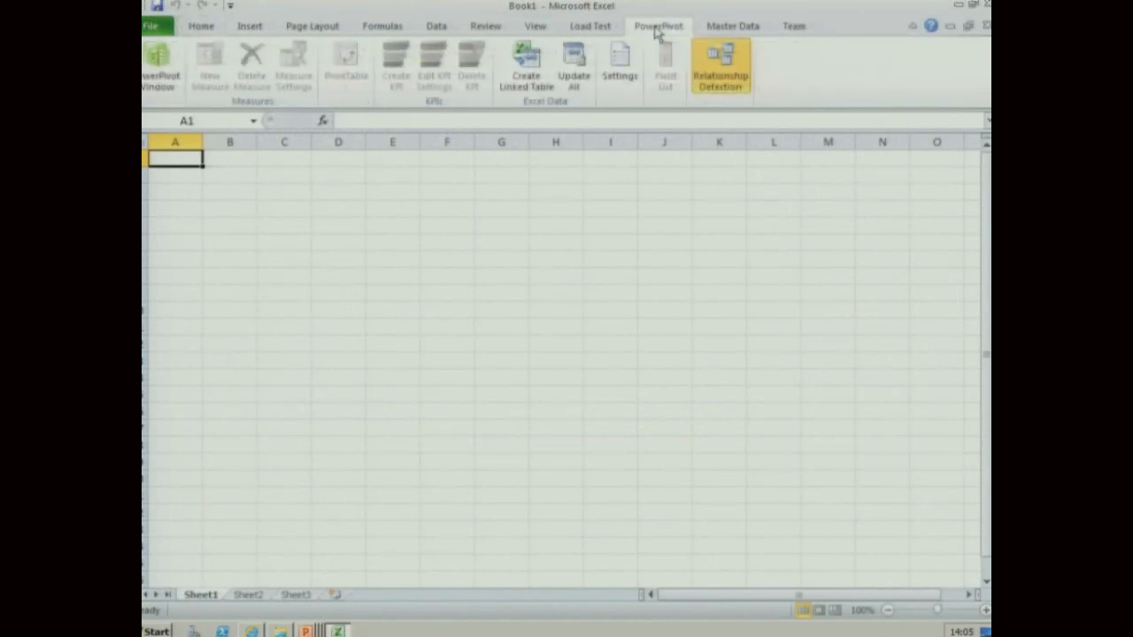
{"action": "left_click", "coordinate": [149, 85]}
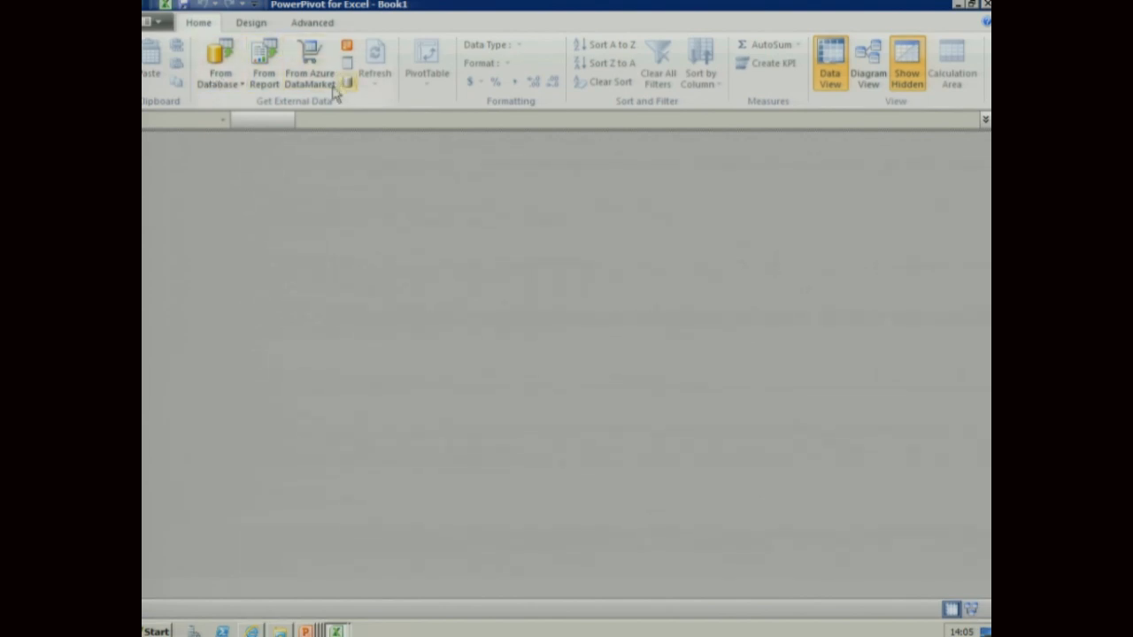
{"action": "left_click", "coordinate": [228, 89]}
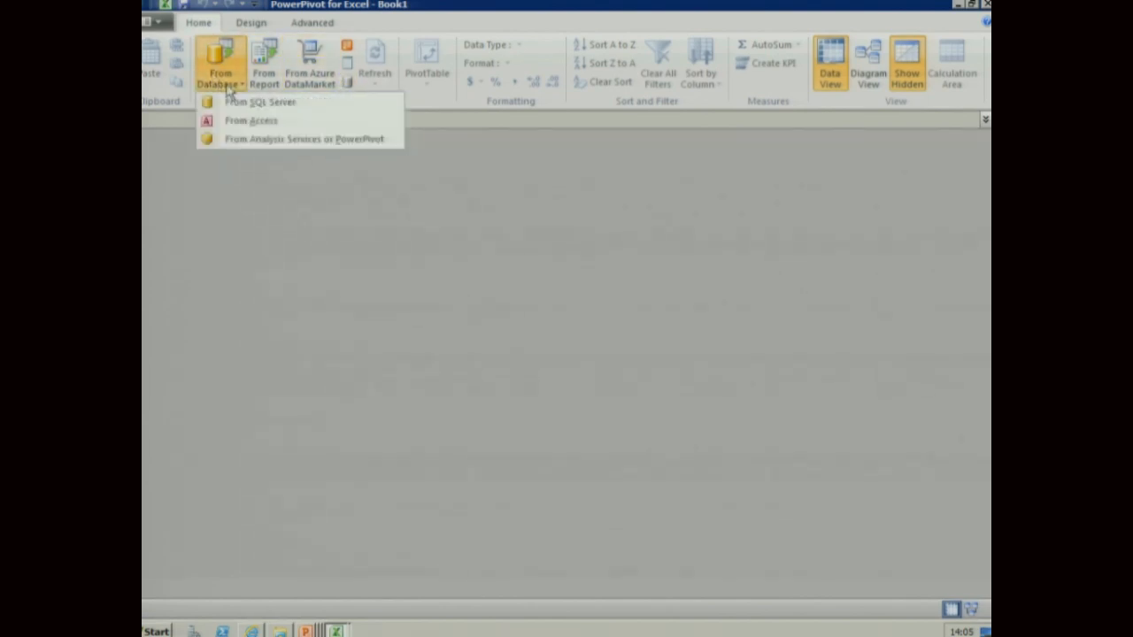
{"action": "left_click", "coordinate": [228, 89]}
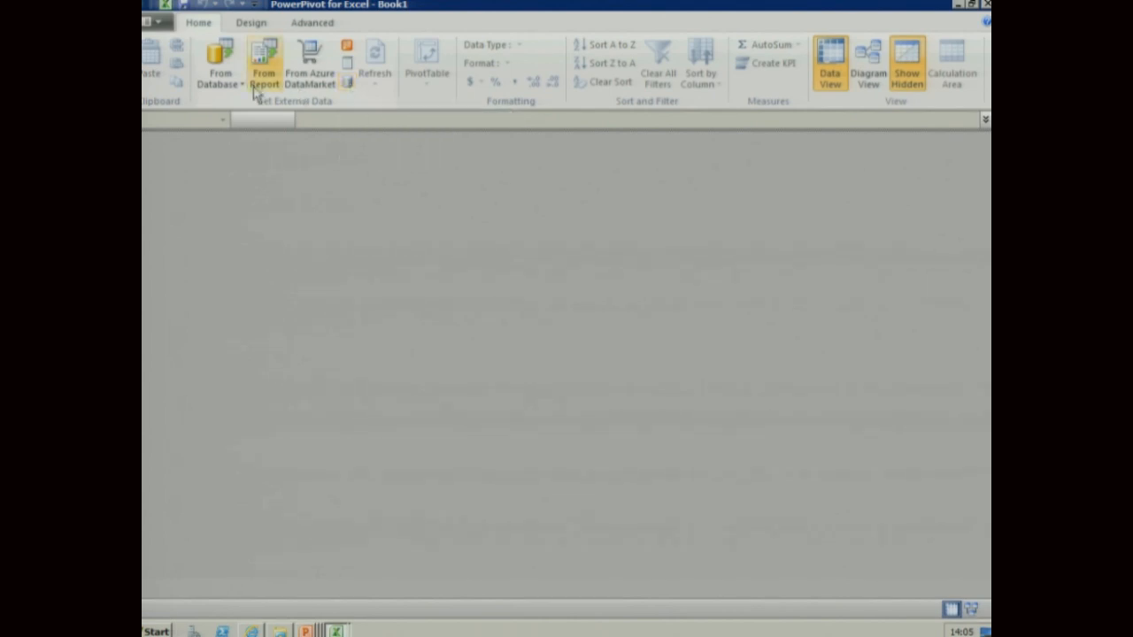
Connect to the TailspinToys SQL Server database on localhost using Windows Authentication
{"action": "left_click", "coordinate": [226, 80]}
{"action": "left_click", "coordinate": [255, 109]}
{"action": "type", "text": "localhost"}
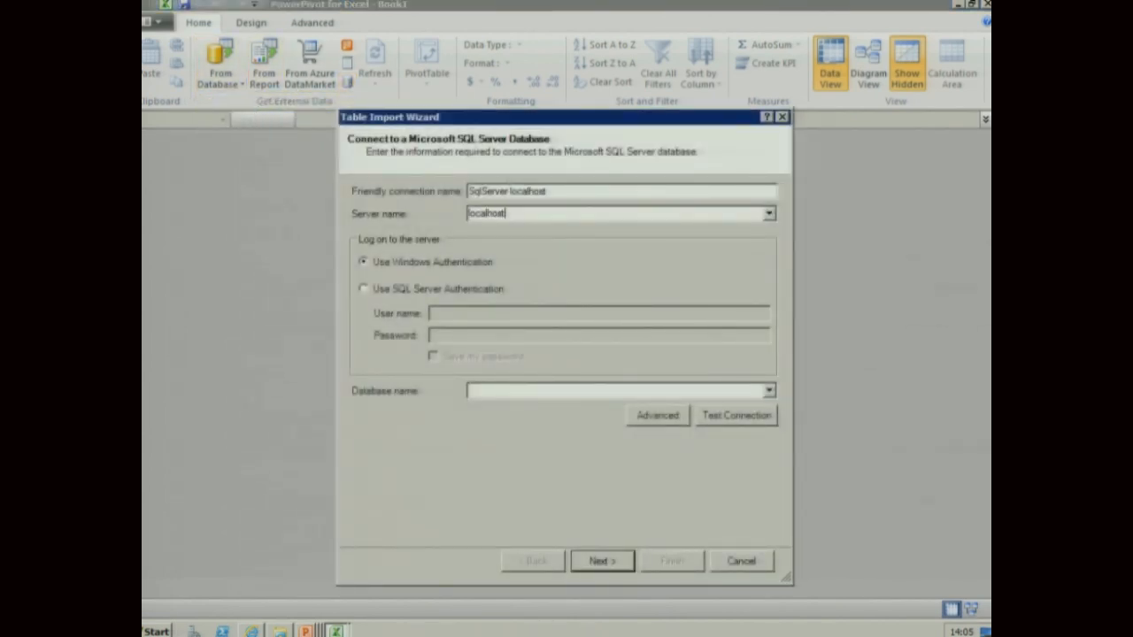
{"action": "left_click", "coordinate": [769, 391]}
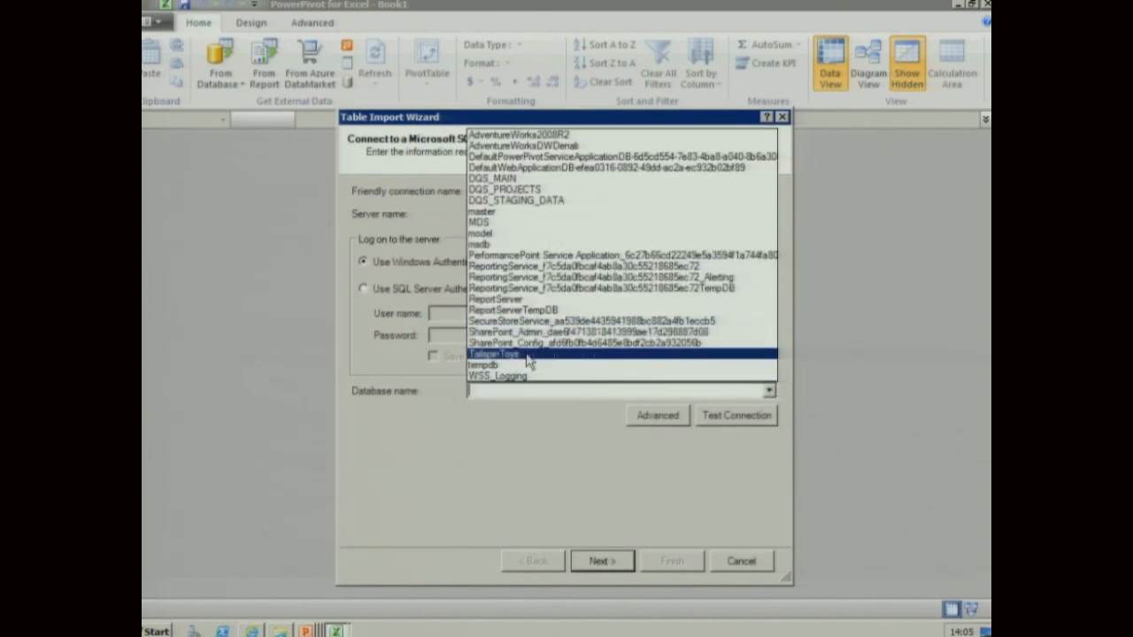
{"action": "left_click", "coordinate": [529, 354]}
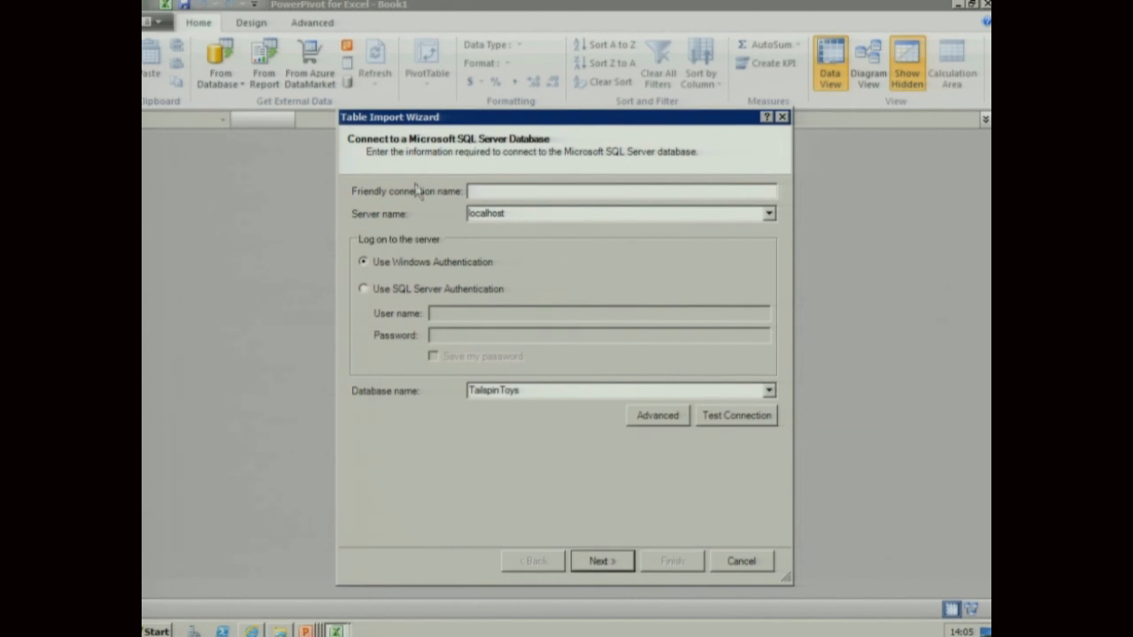
{"action": "left_click", "coordinate": [611, 560]}
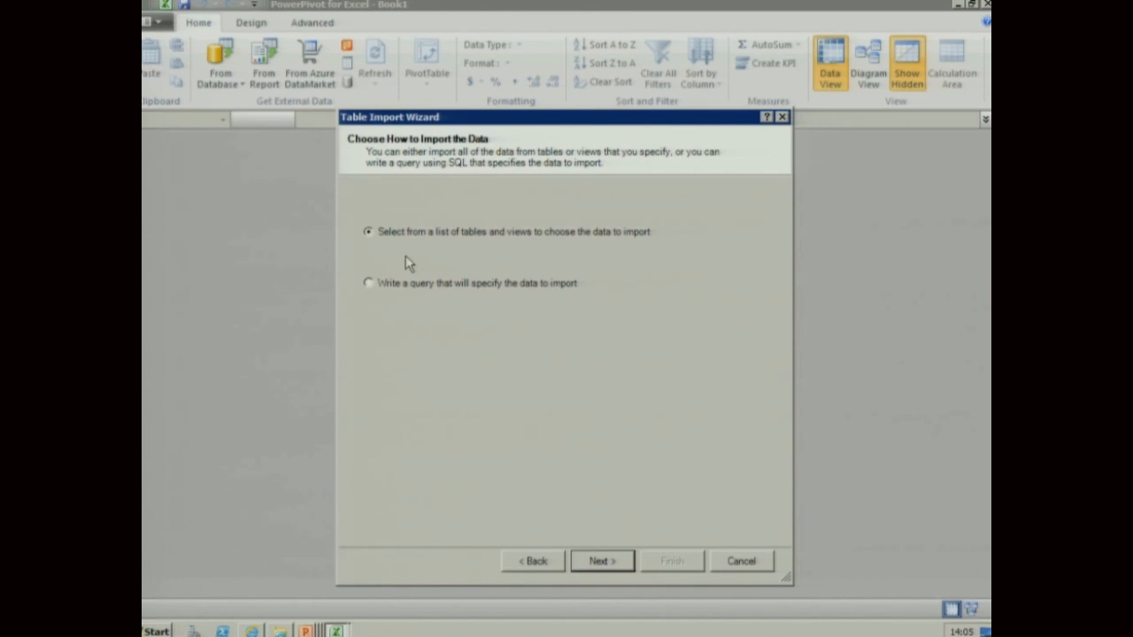
Choose to import from the list of tables and views, select DimDate, and set its friendly name to Date
{"action": "left_click", "coordinate": [600, 561]}
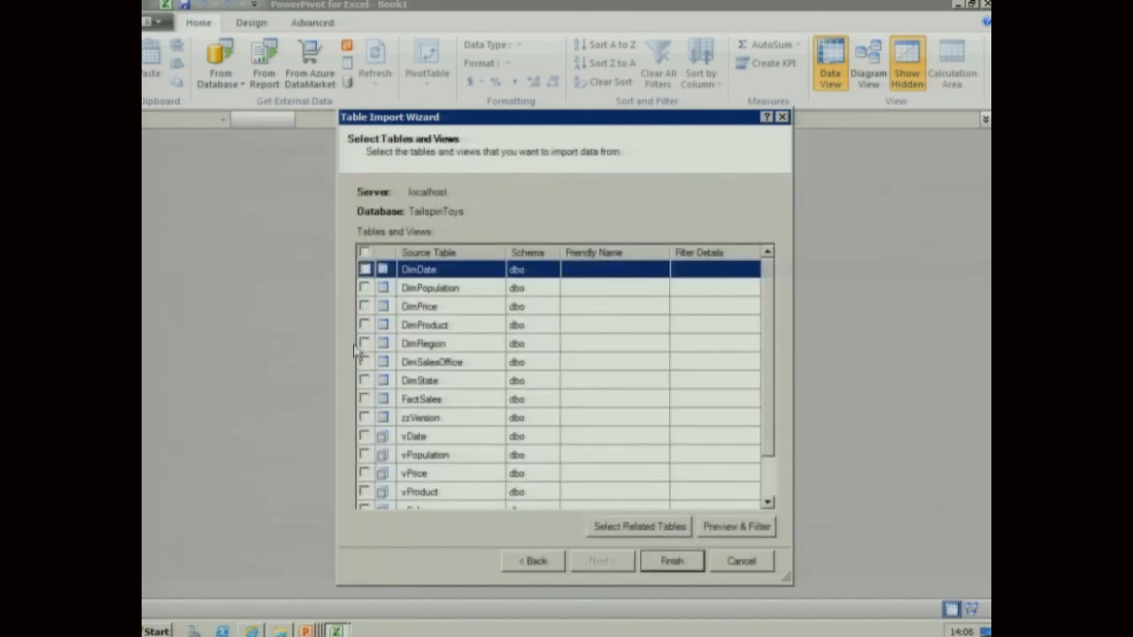
{"action": "left_click", "coordinate": [364, 269]}
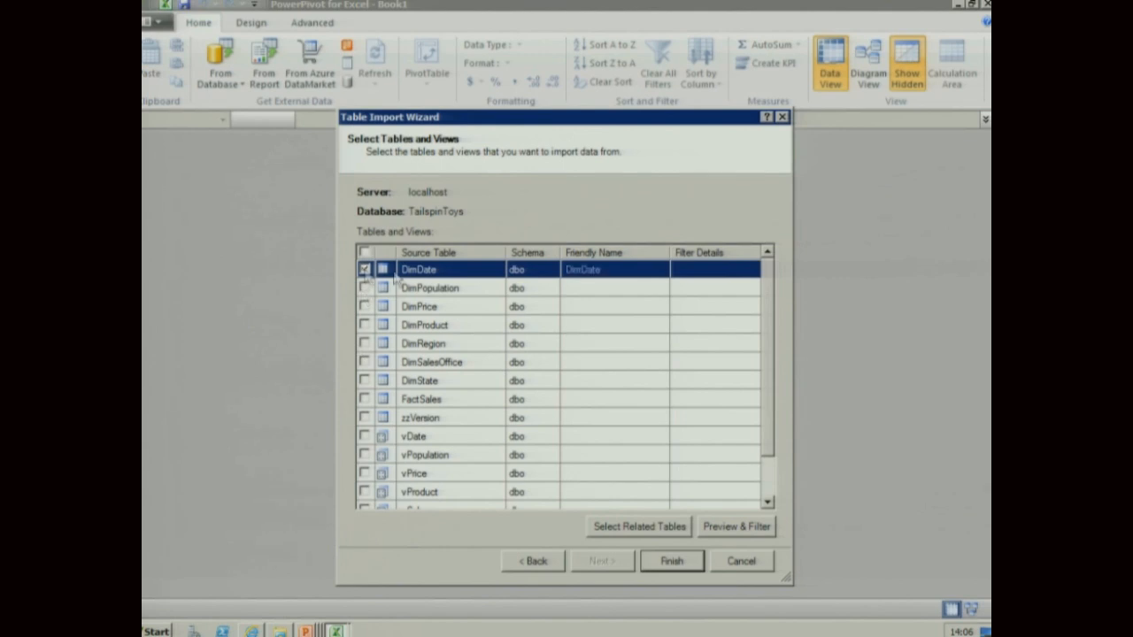
{"action": "left_click", "coordinate": [578, 275]}
{"action": "key", "text": "BackSpace"}
{"action": "key", "text": "BackSpace"}
{"action": "key", "text": "BackSpace"}
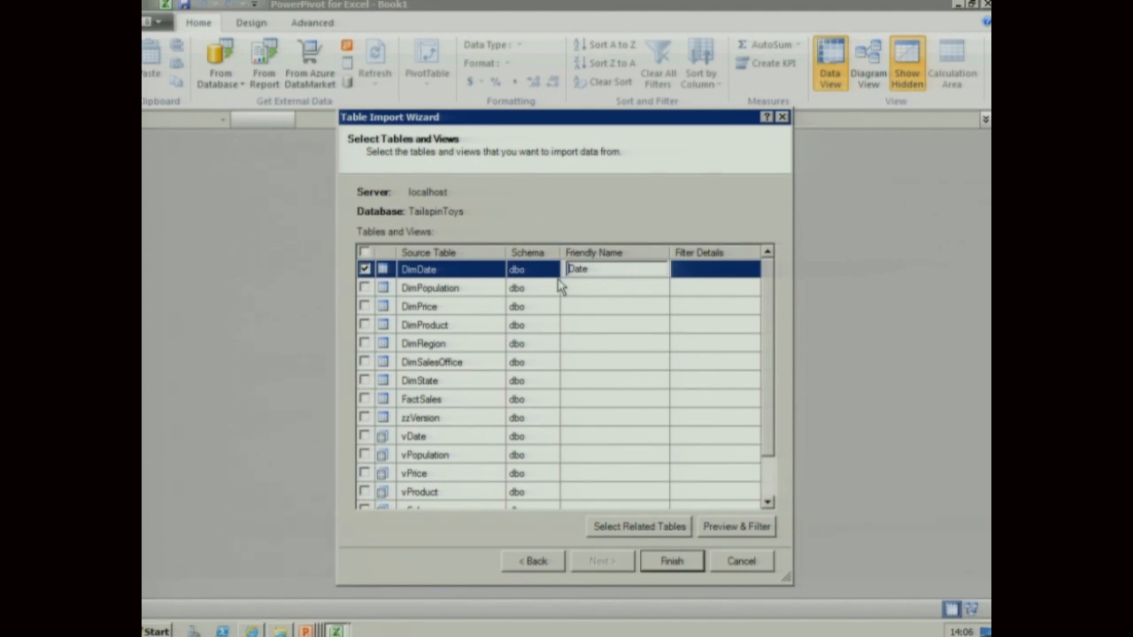
Preview the DimDate table, exclude and re-include its Year column, and accept the column selection
{"action": "left_click", "coordinate": [741, 526]}
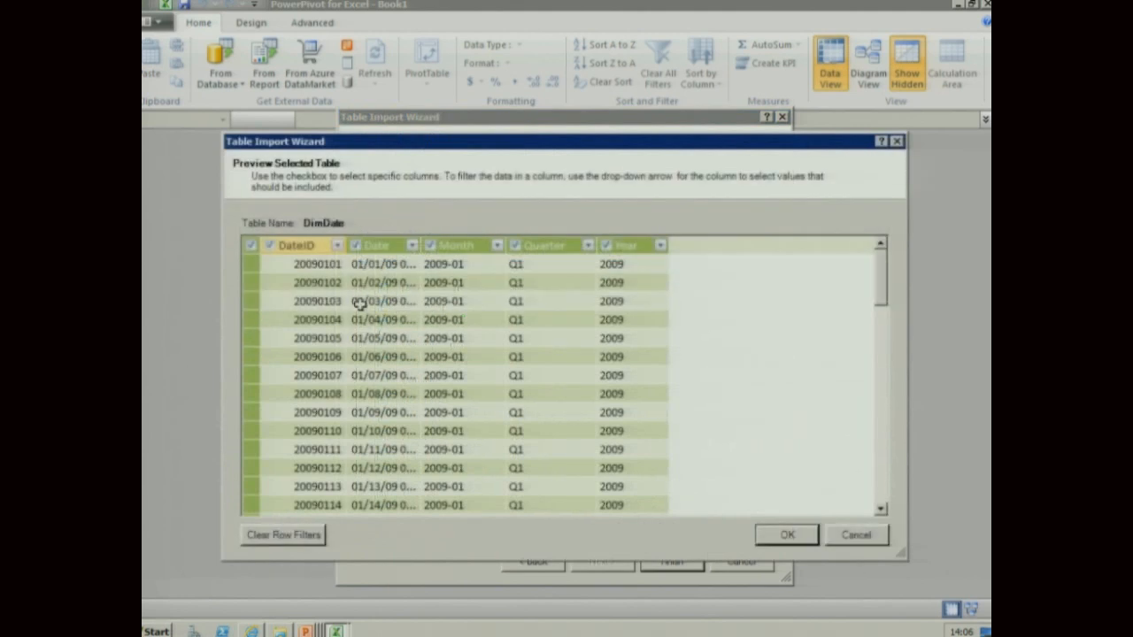
{"action": "left_click", "coordinate": [606, 245]}
{"action": "left_click", "coordinate": [606, 246]}
{"action": "left_click", "coordinate": [787, 534]}
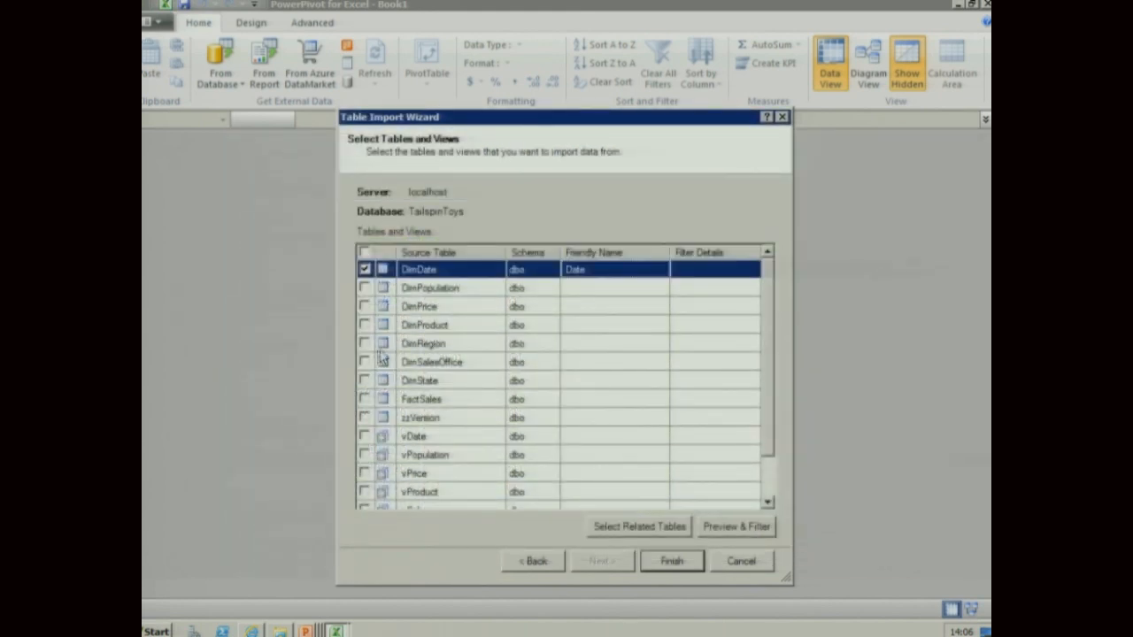
Include the DimProduct table in the import and set its friendly name to Product
{"action": "left_click", "coordinate": [364, 325]}
{"action": "left_click", "coordinate": [569, 328]}
{"action": "left_click", "coordinate": [580, 329]}
{"action": "left_click_drag", "start_coordinate": [581, 329], "coordinate": [534, 323]}
{"action": "key", "text": "BackSpace"}
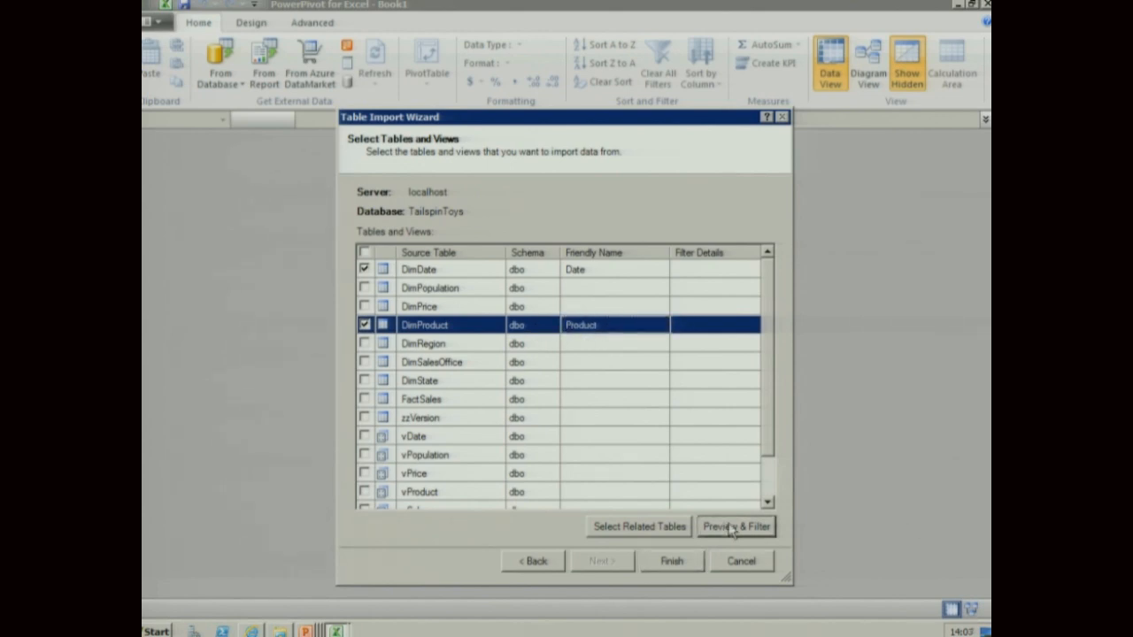
Preview the DimProduct table, exclude its RetailPrice and WholesalePrice columns, and accept the column selection
{"action": "left_click", "coordinate": [733, 525]}
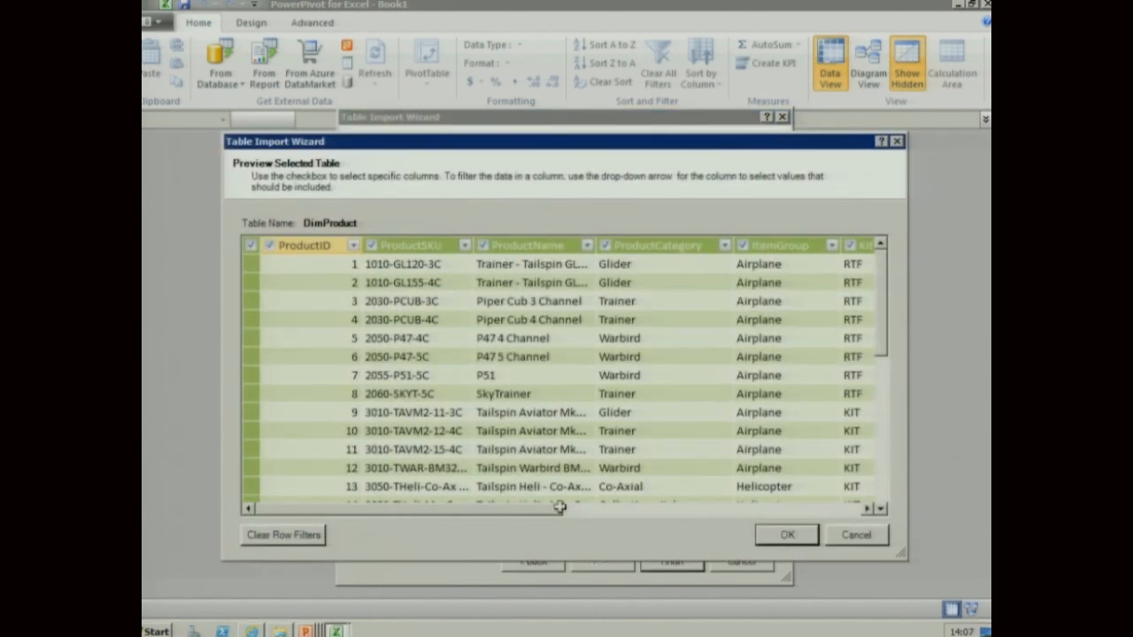
{"action": "left_click_drag", "start_coordinate": [562, 509], "coordinate": [863, 523]}
{"action": "left_click", "coordinate": [563, 247]}
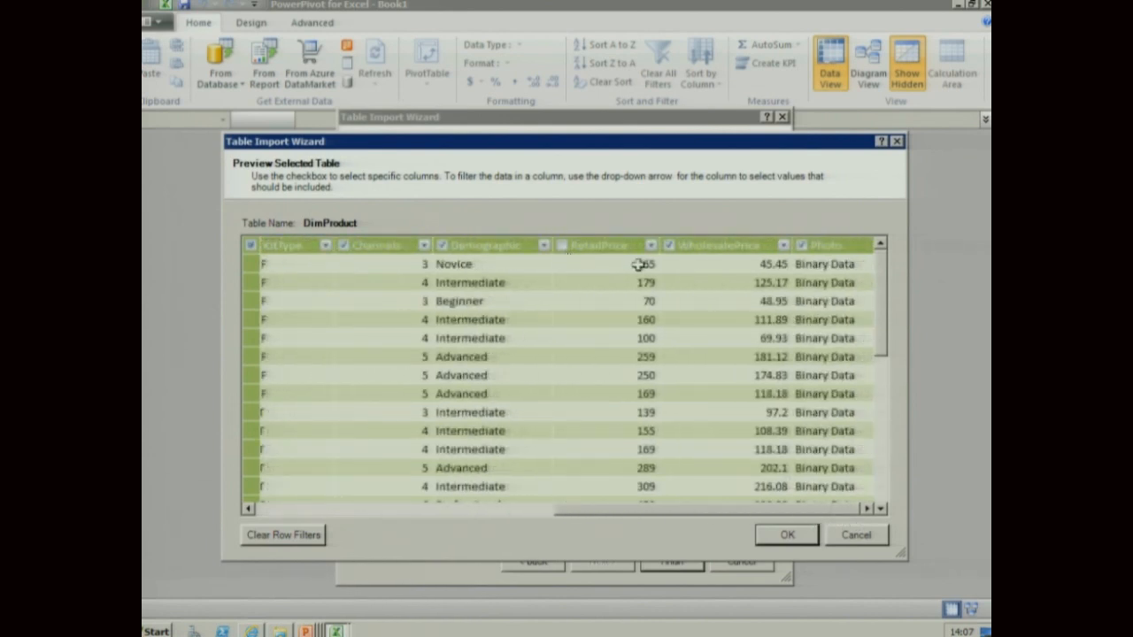
{"action": "left_click", "coordinate": [669, 247]}
{"action": "left_click", "coordinate": [787, 535]}
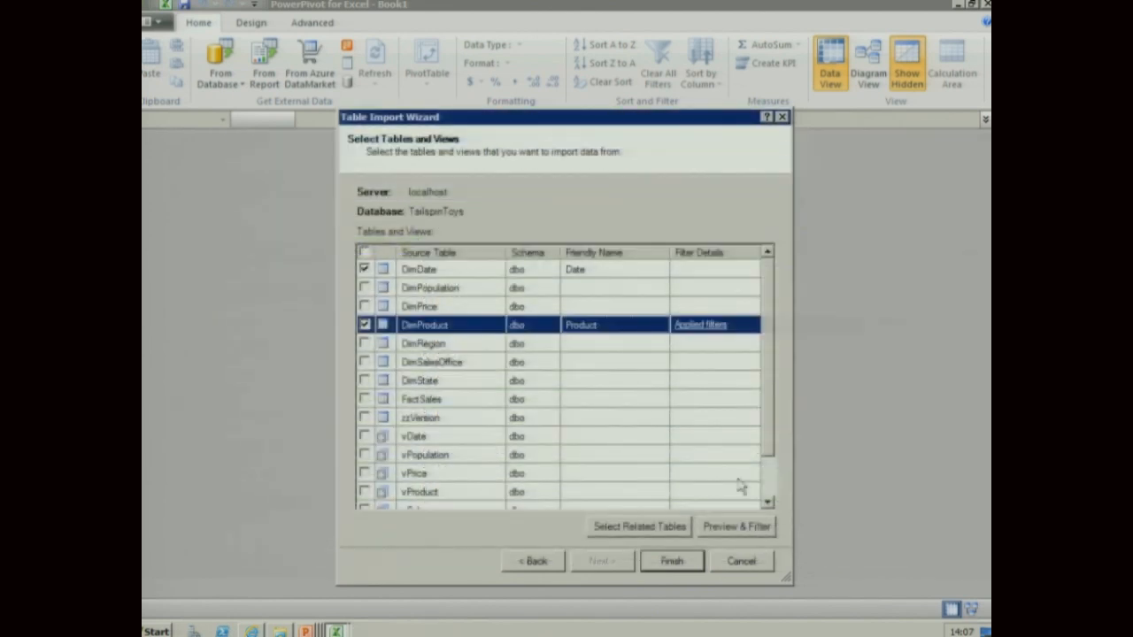
Include the FactSales table in the import and set its friendly name to Sales
{"action": "left_click_drag", "start_coordinate": [770, 368], "coordinate": [770, 407]}
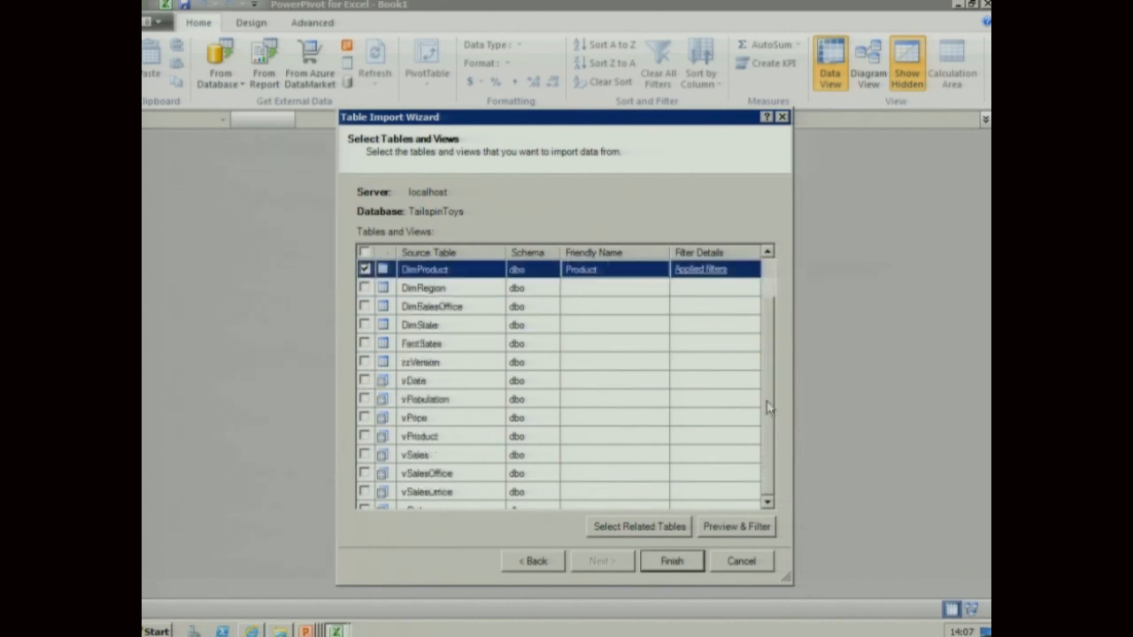
{"action": "left_click", "coordinate": [363, 344]}
{"action": "left_click", "coordinate": [587, 343]}
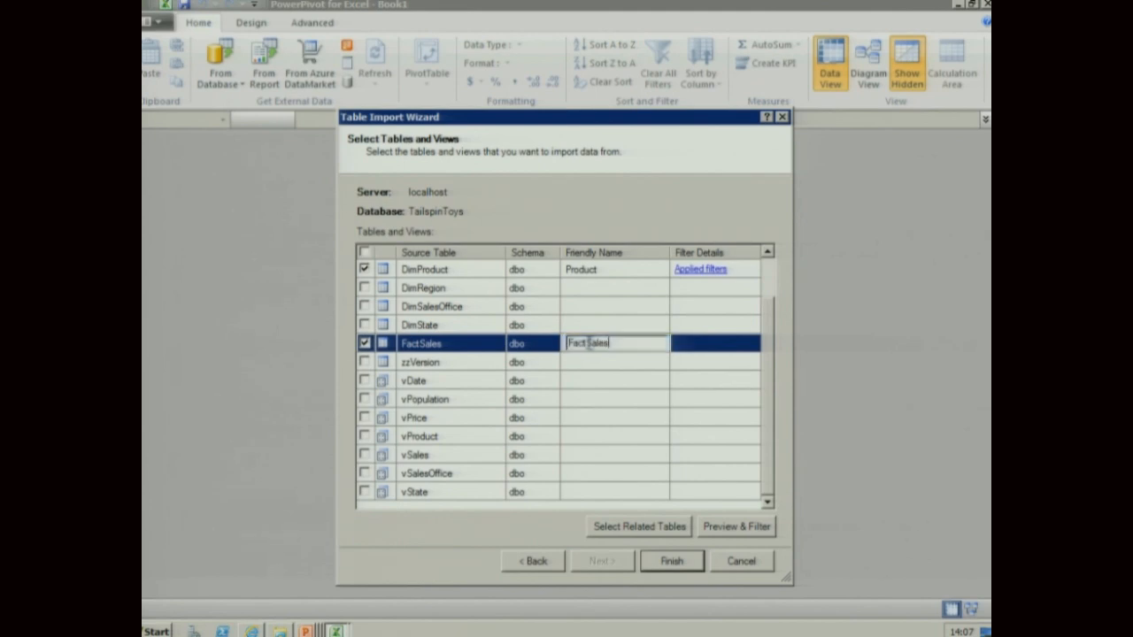
{"action": "left_click_drag", "start_coordinate": [587, 343], "coordinate": [531, 350]}
{"action": "key", "text": "BackSpace"}
Preview the FactSales table, exclude its Profitability column, and accept the column selection
{"action": "left_click", "coordinate": [746, 528]}
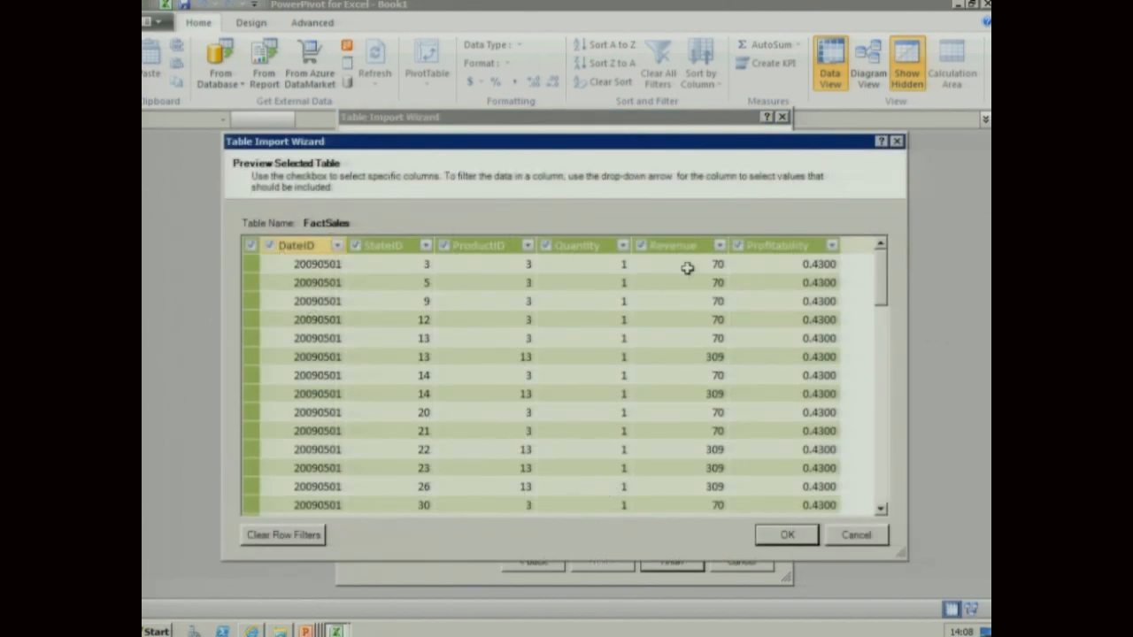
{"action": "left_click", "coordinate": [739, 247]}
{"action": "left_click", "coordinate": [790, 535]}
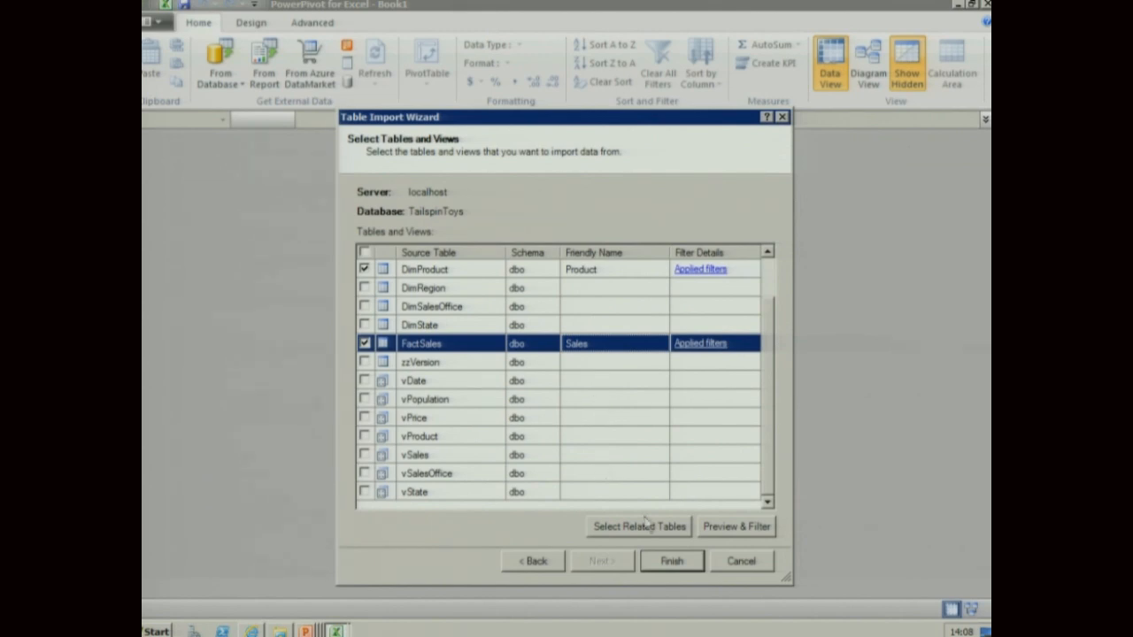
Import the selected tables, review the relationship details of the data preparation, and close the import wizard
{"action": "left_click", "coordinate": [671, 562]}
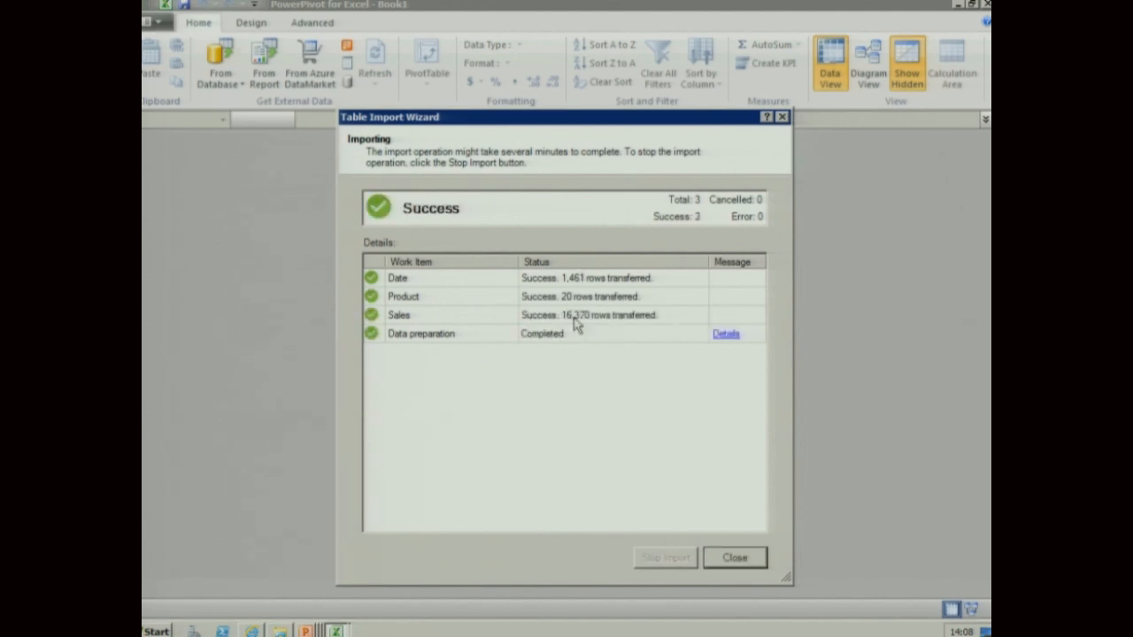
{"action": "left_click", "coordinate": [731, 334]}
{"action": "left_click_drag", "start_coordinate": [548, 271], "coordinate": [389, 220]}
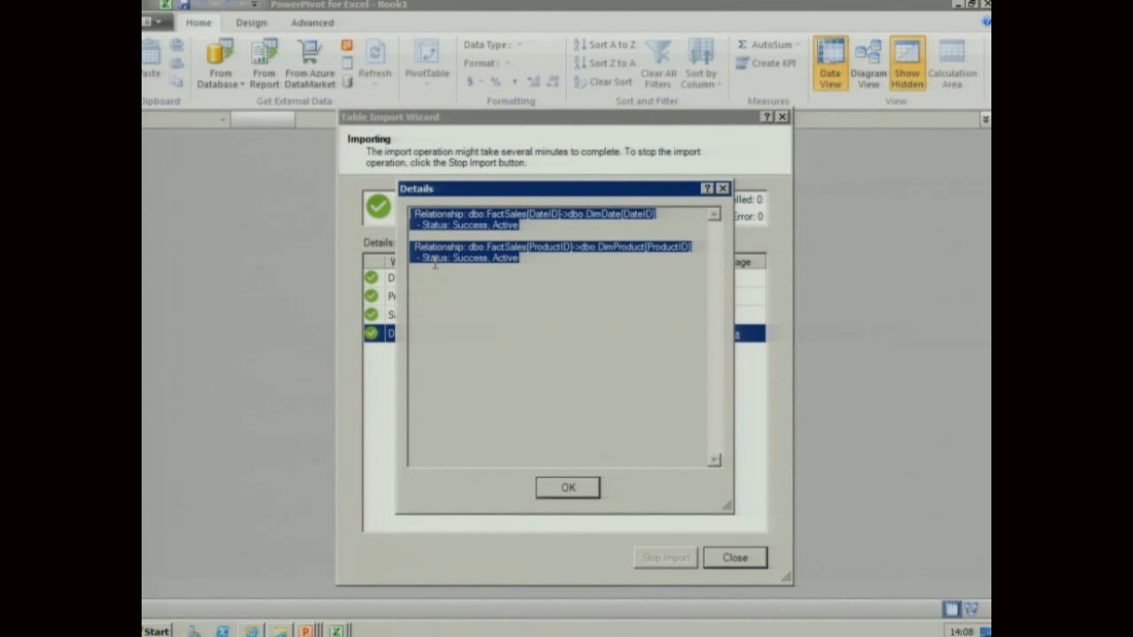
{"action": "left_click", "coordinate": [579, 488]}
{"action": "key", "text": "Return"}
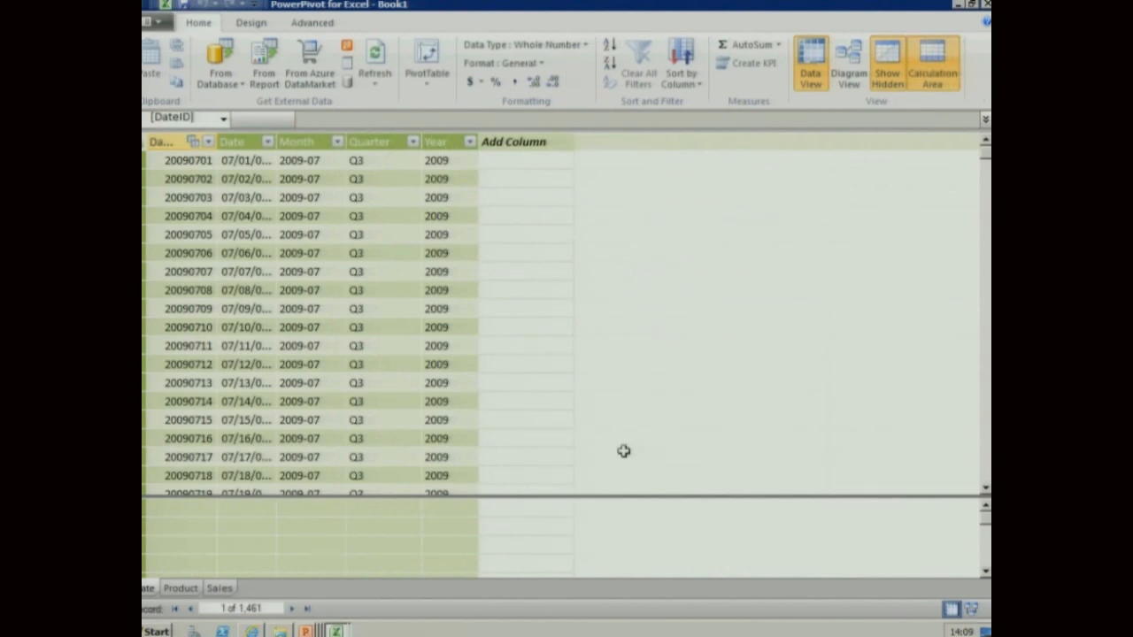
Show the model as a diagram, arrange the Sales table between Date and Product, and enlarge Sales to fit all its fields
{"action": "left_click", "coordinate": [848, 69]}
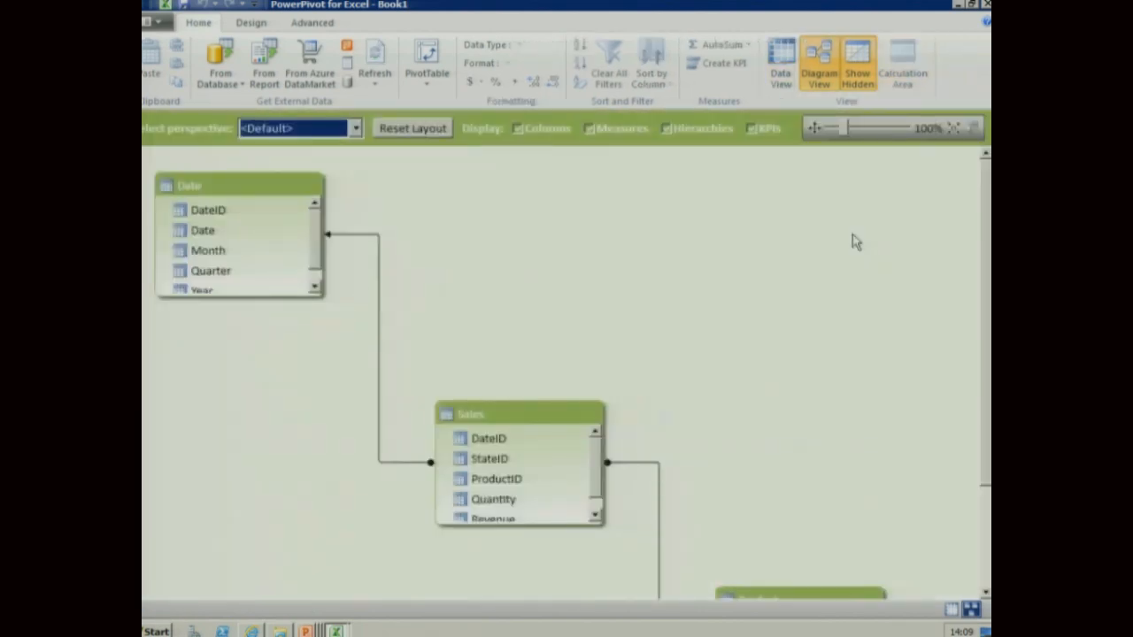
{"action": "left_click", "coordinate": [814, 129]}
{"action": "left_click_drag", "start_coordinate": [870, 192], "coordinate": [830, 167]}
{"action": "left_click_drag", "start_coordinate": [783, 595], "coordinate": [728, 207]}
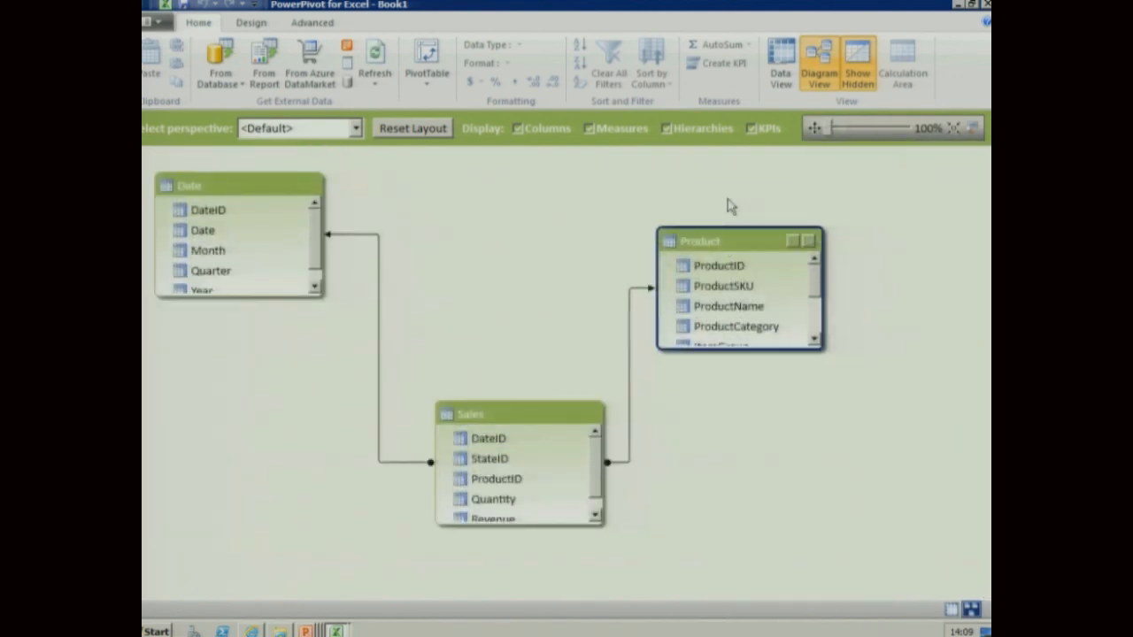
{"action": "left_click_drag", "start_coordinate": [490, 420], "coordinate": [471, 250]}
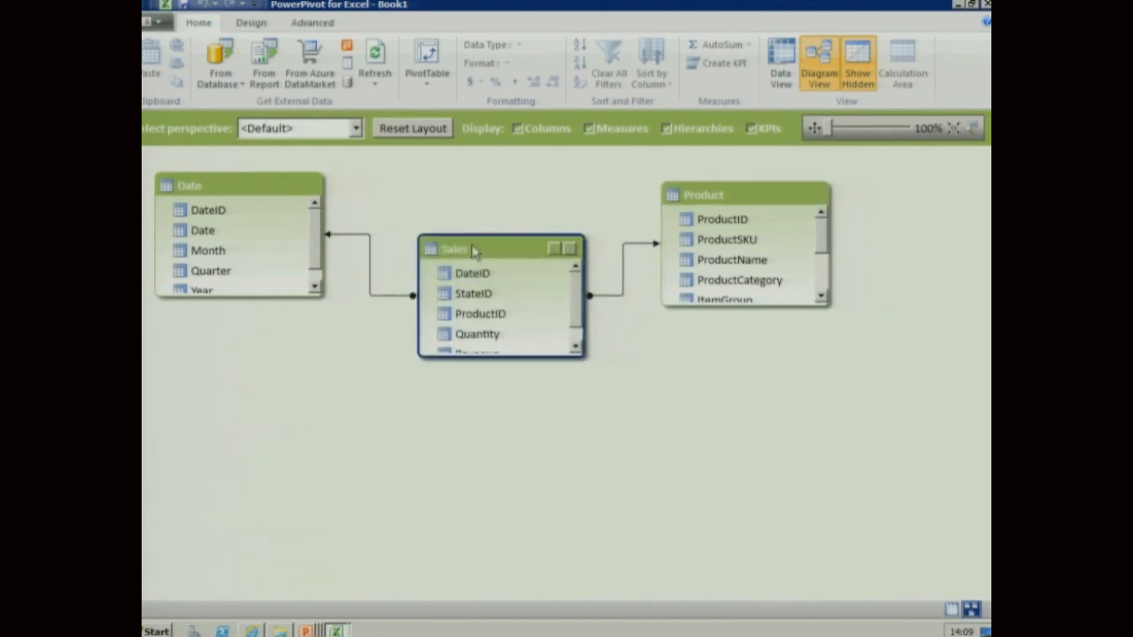
{"action": "left_click_drag", "start_coordinate": [492, 356], "coordinate": [484, 538]}
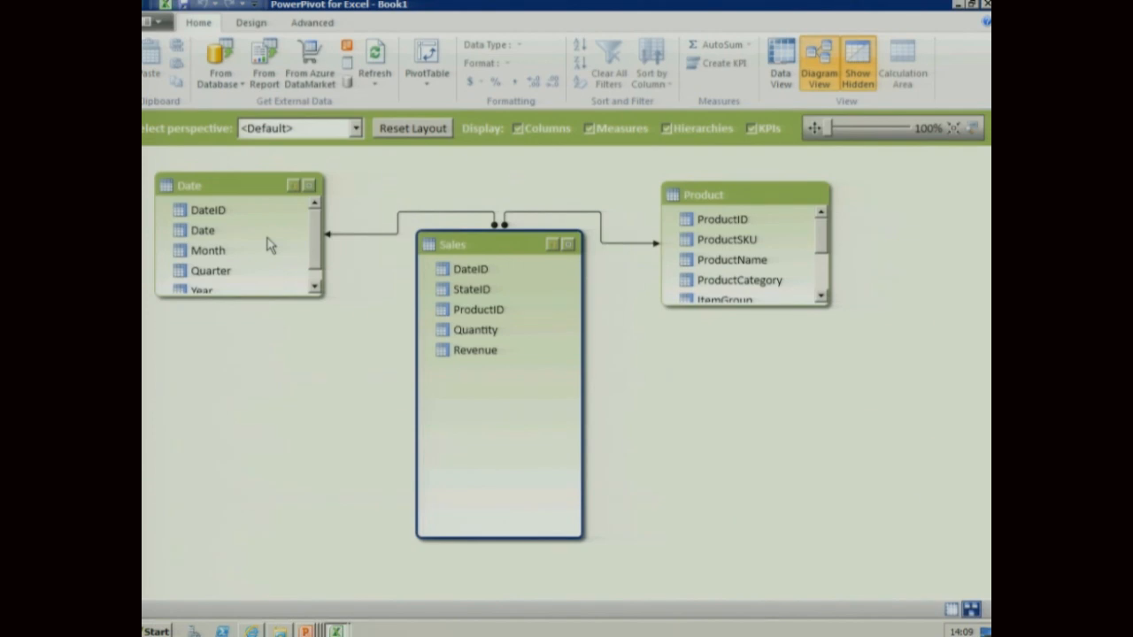
Start another import from the existing TailspinToys connection, choosing to write a query that specifies the data
{"action": "left_click", "coordinate": [250, 24]}
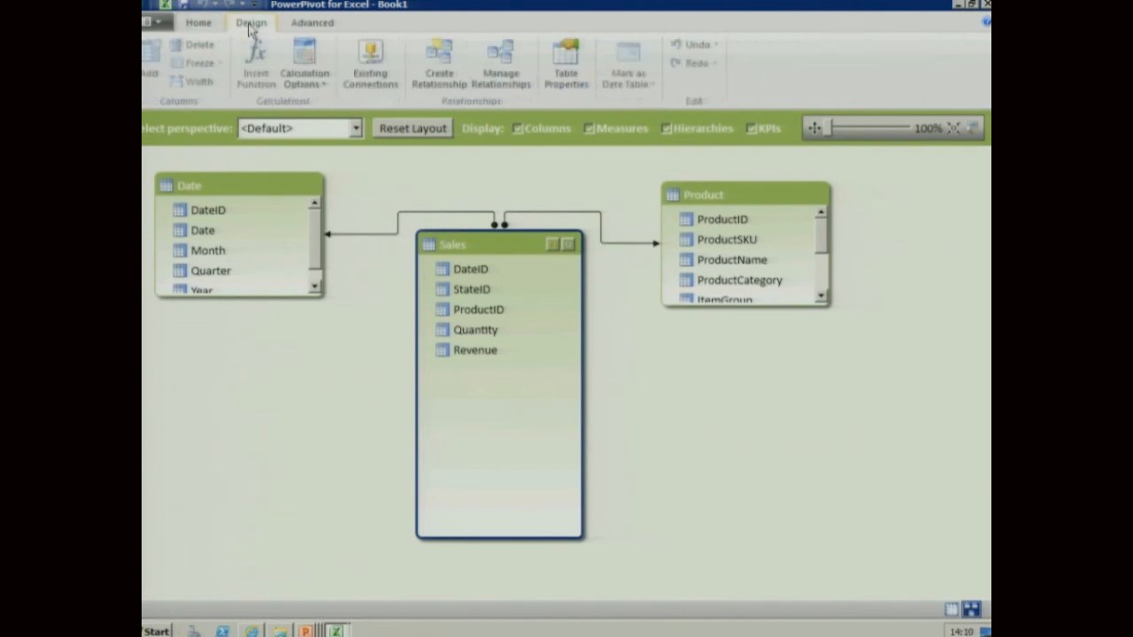
{"action": "left_click", "coordinate": [377, 78]}
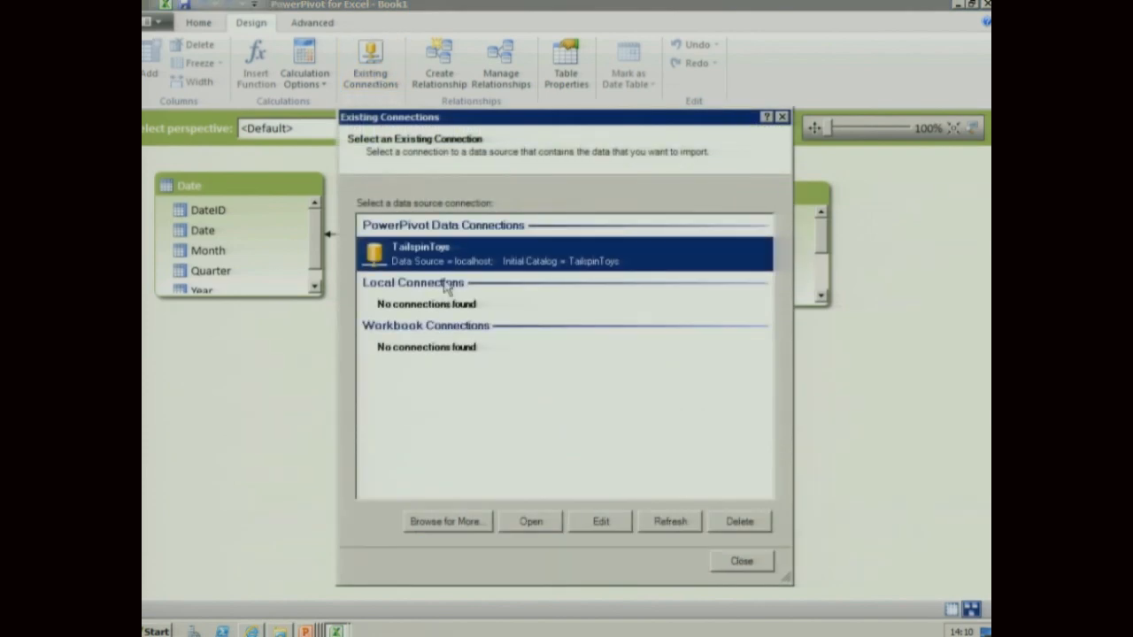
{"action": "left_click", "coordinate": [530, 522]}
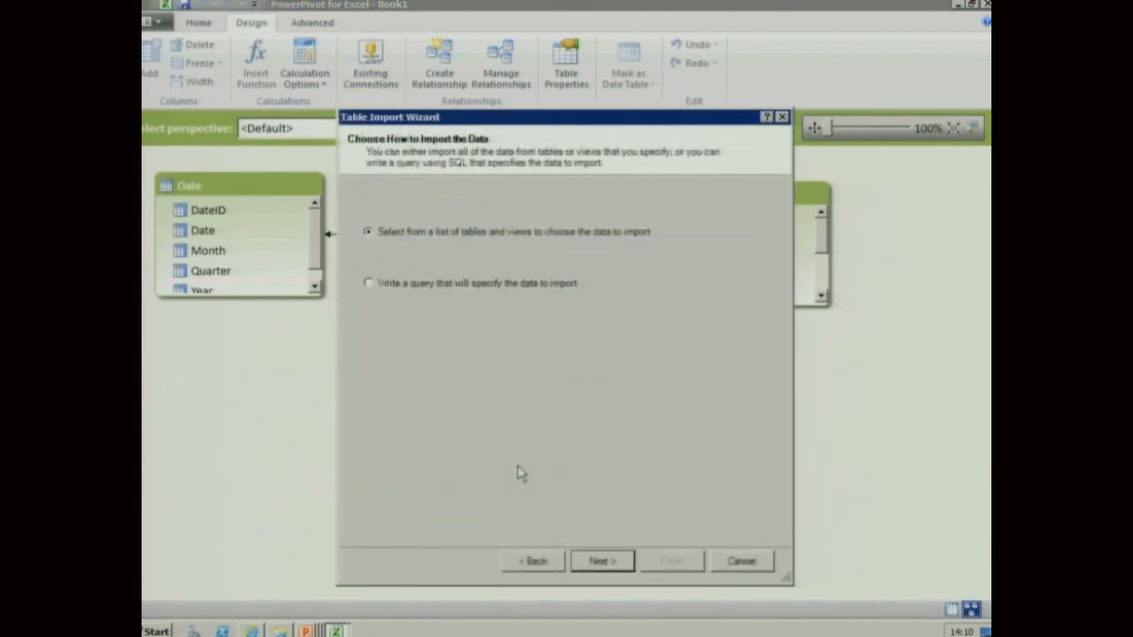
{"action": "left_click", "coordinate": [372, 285]}
{"action": "left_click", "coordinate": [597, 561]}
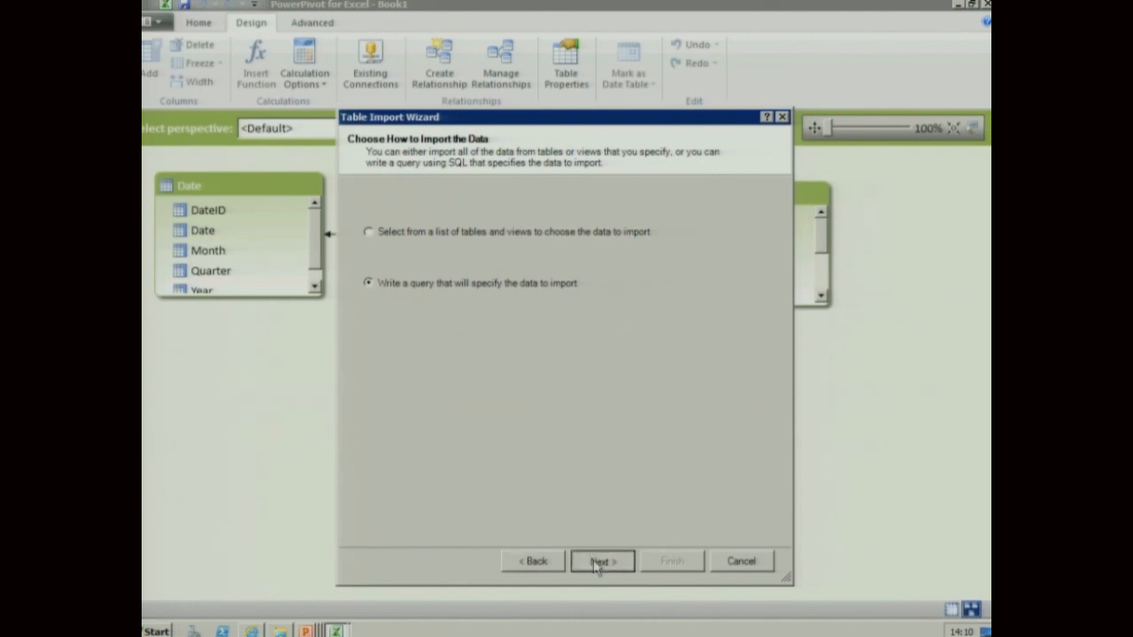
Name the query State and begin its SQL statement with SELECT
{"action": "double_click", "coordinate": [474, 195]}
{"action": "type", "text": "State"}
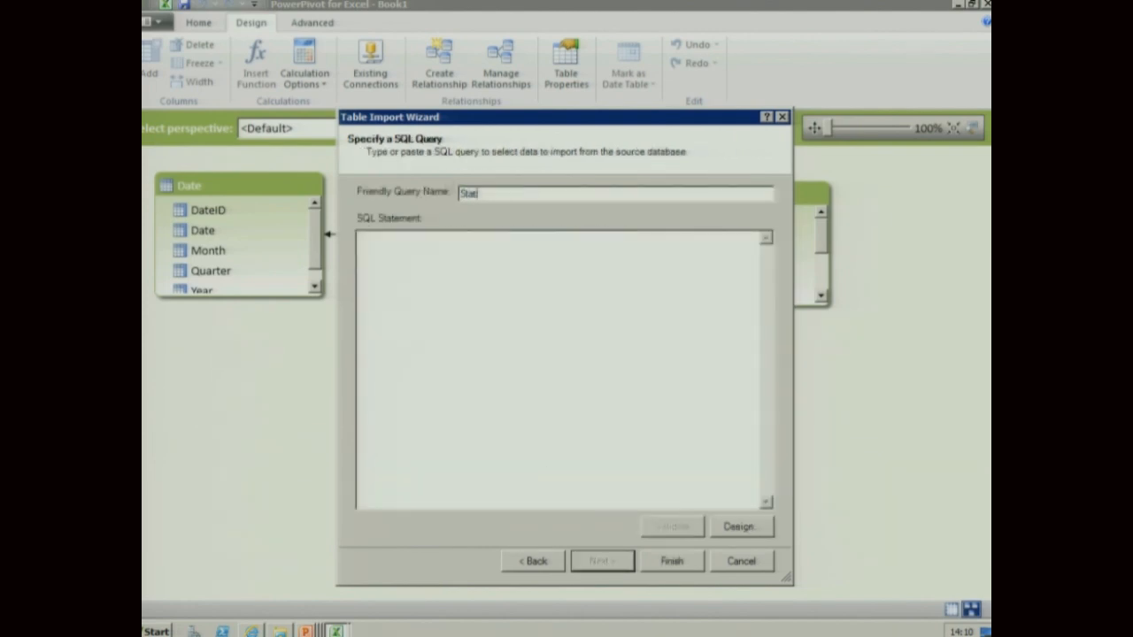
{"action": "left_click", "coordinate": [498, 262]}
{"action": "type", "text": "SELECT"}
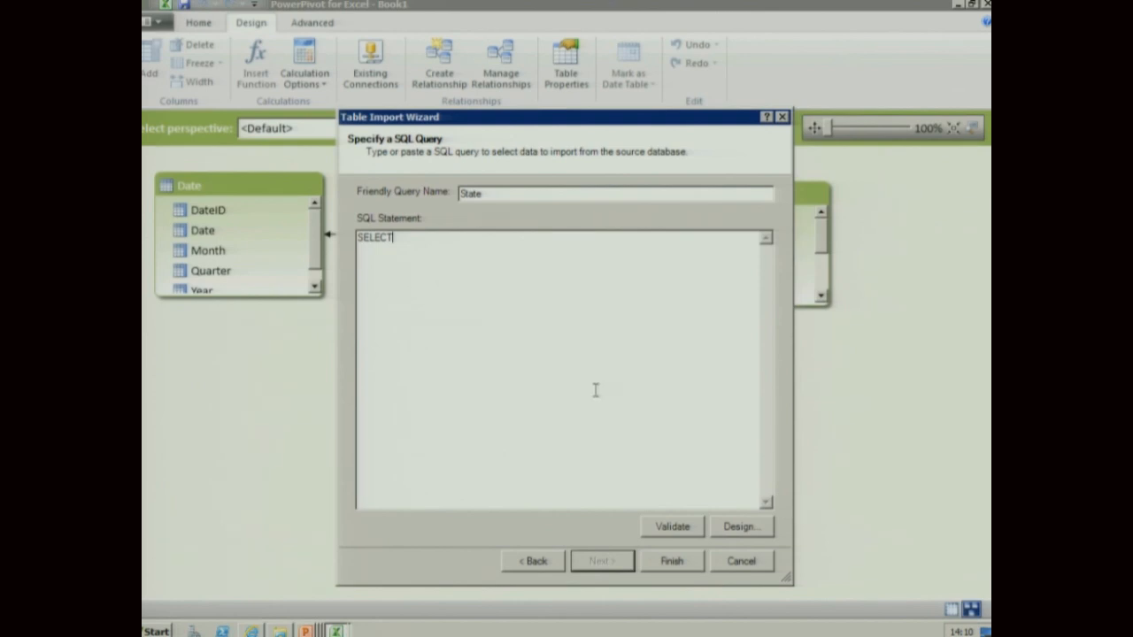
Open the query designer and switch from text editing to the visual designer, discarding the typed query
{"action": "left_click", "coordinate": [758, 527]}
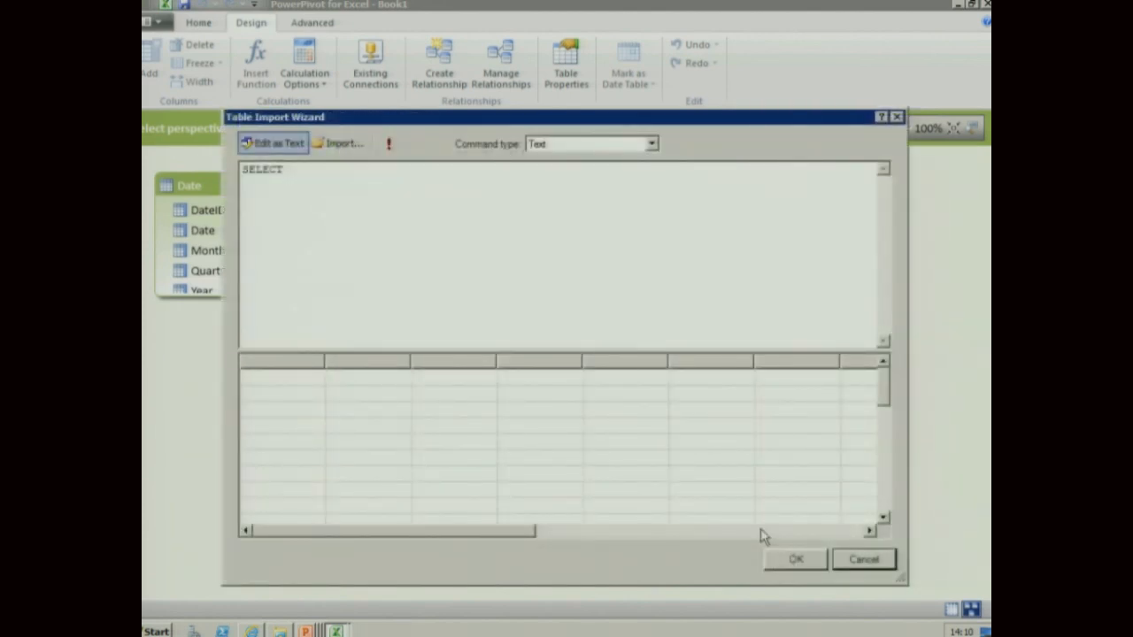
{"action": "left_click", "coordinate": [292, 144]}
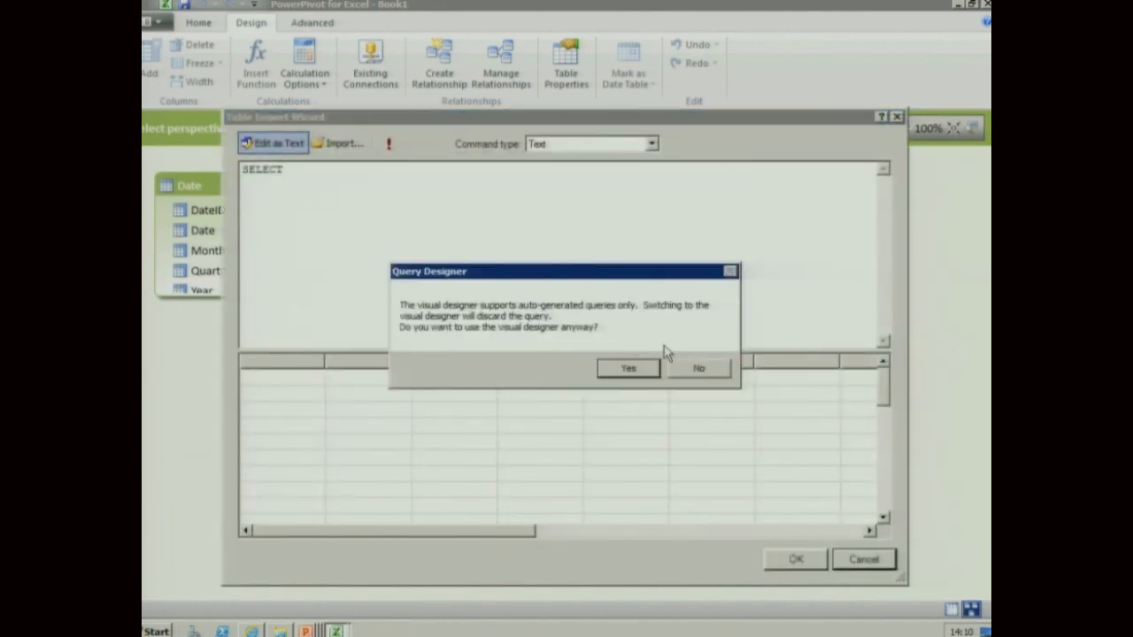
{"action": "left_click", "coordinate": [630, 367]}
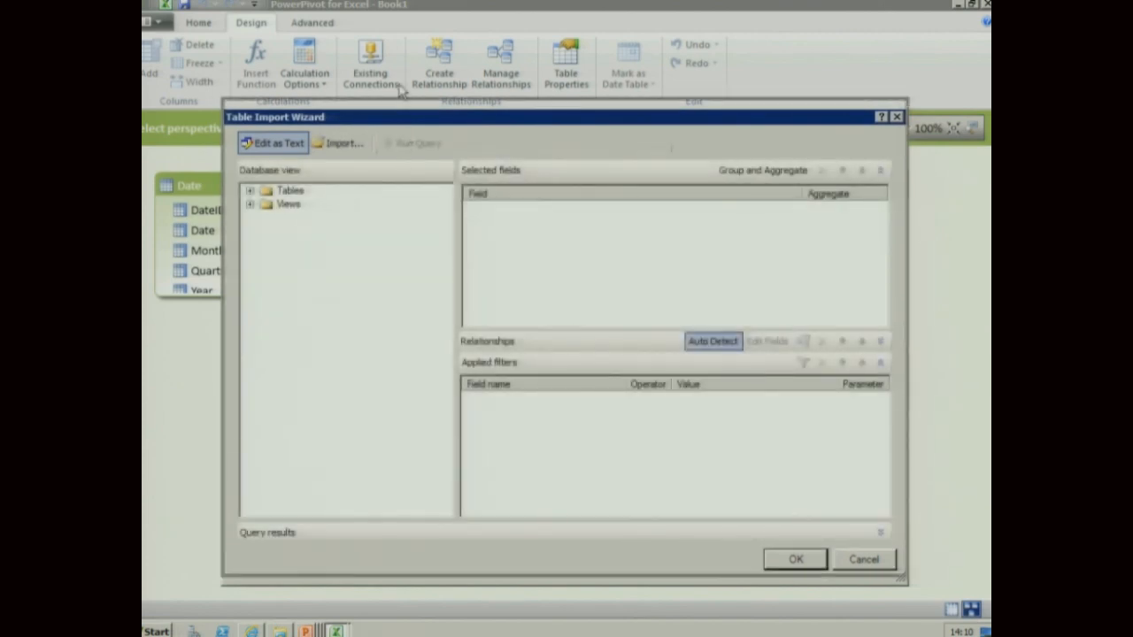
{"action": "left_click_drag", "start_coordinate": [405, 121], "coordinate": [398, 82]}
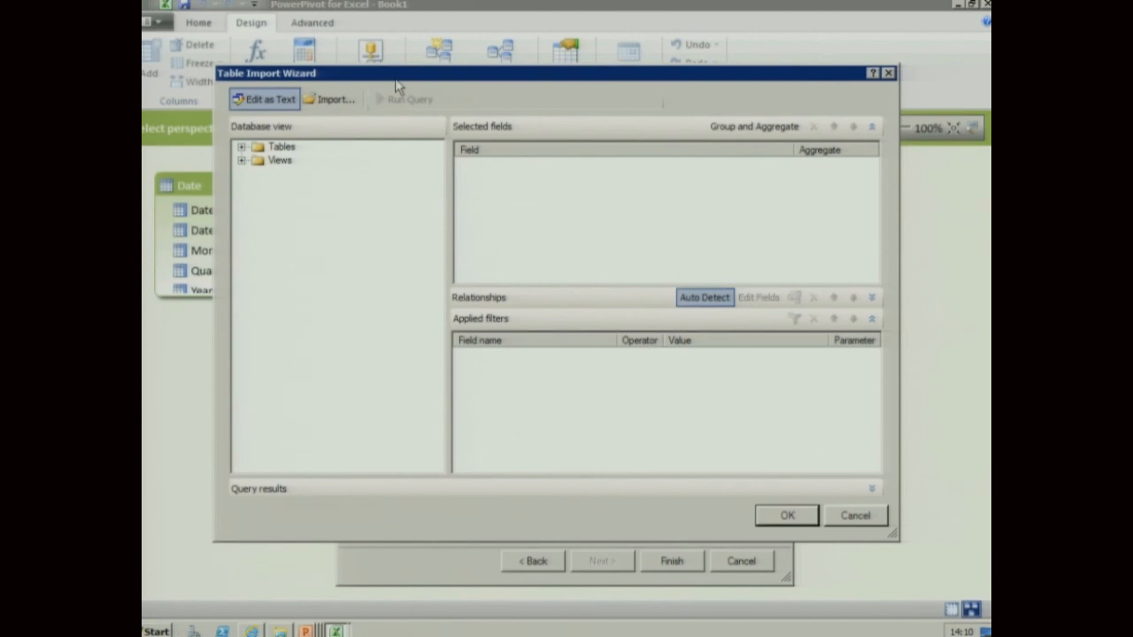
Build a query with StateID and StateName from DimState and RegionName from DimRegion, run it, and accept the design
{"action": "left_click", "coordinate": [241, 148]}
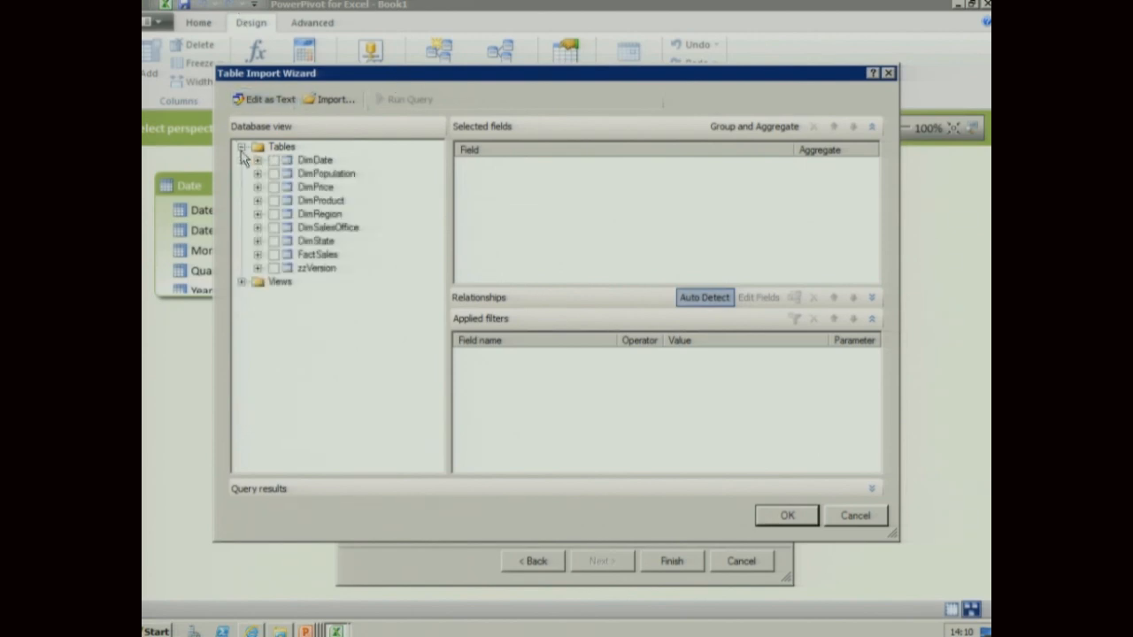
{"action": "left_click", "coordinate": [257, 242]}
{"action": "left_click", "coordinate": [290, 254]}
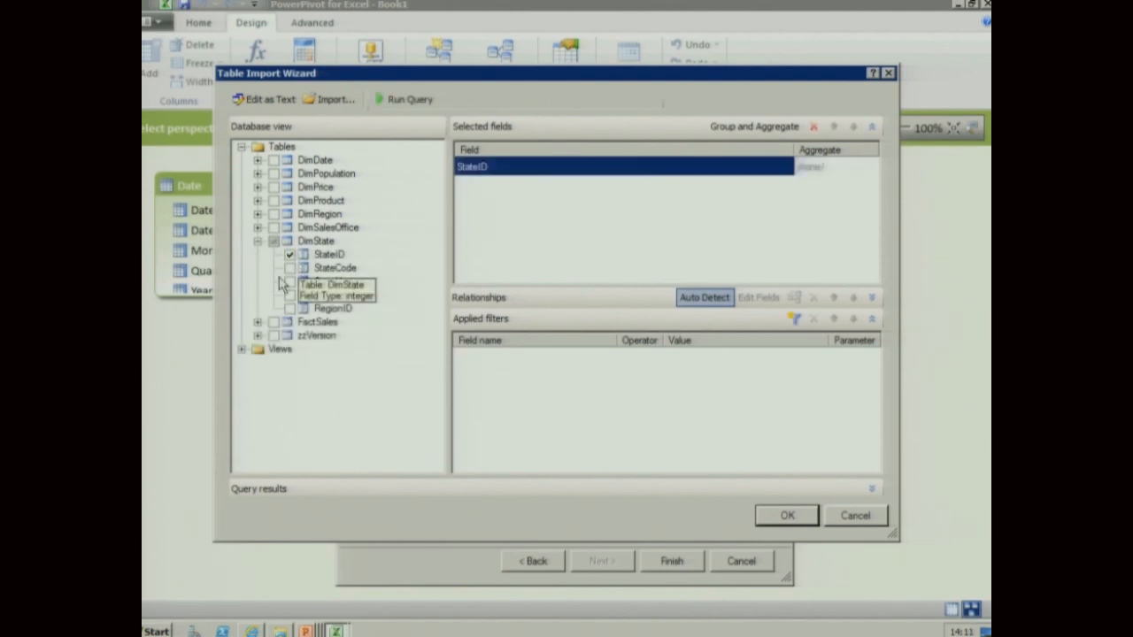
{"action": "left_click", "coordinate": [289, 282]}
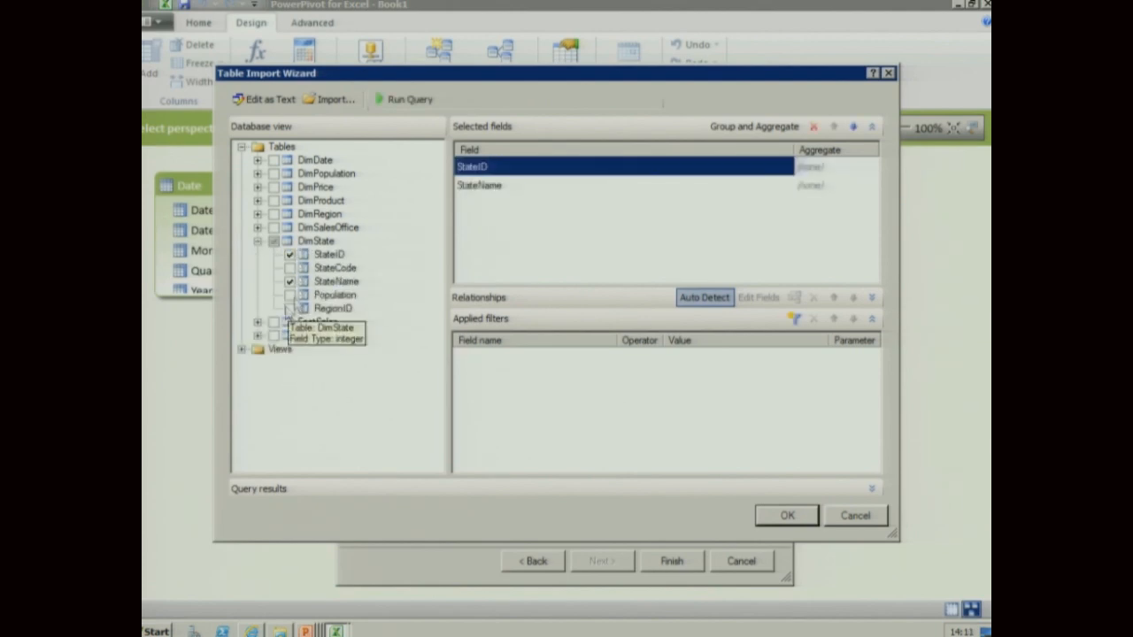
{"action": "left_click", "coordinate": [257, 215]}
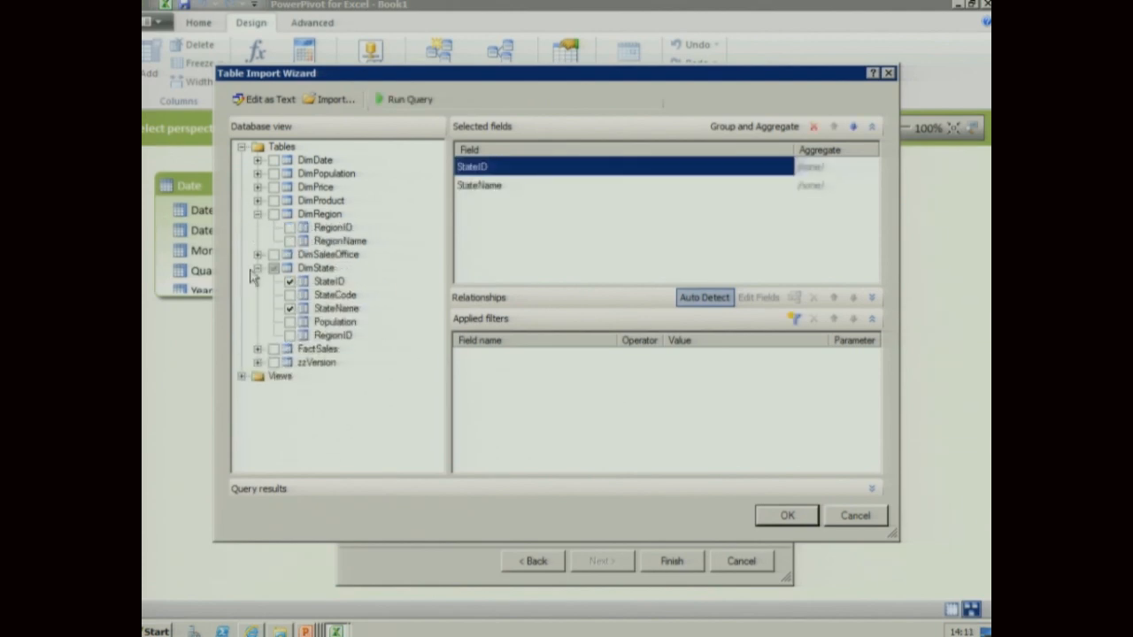
{"action": "left_click", "coordinate": [290, 241]}
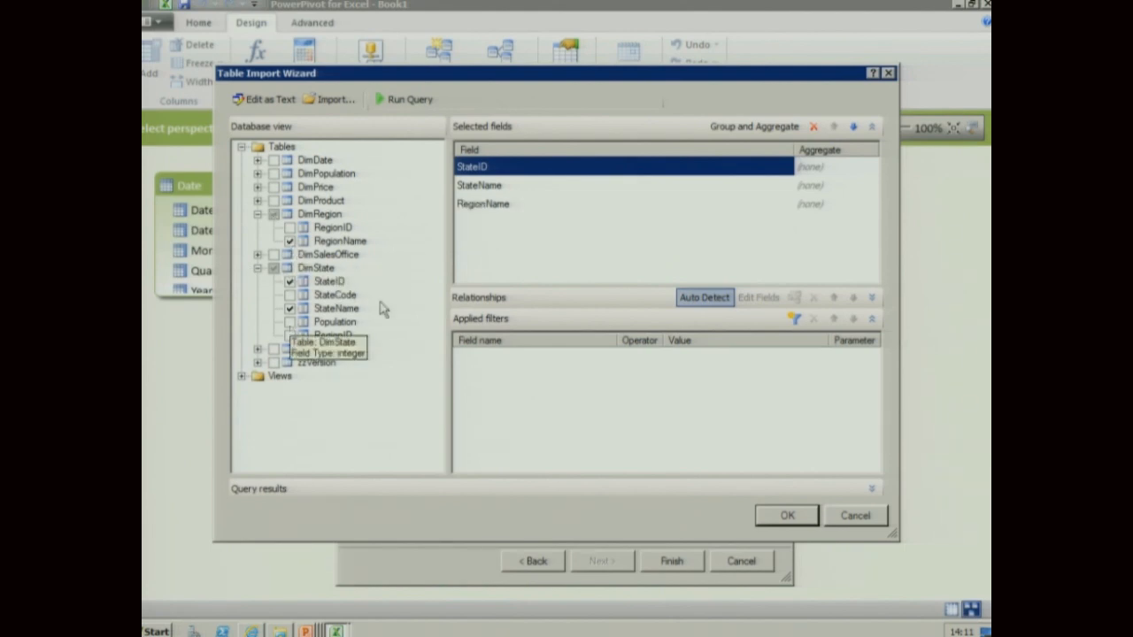
{"action": "left_click", "coordinate": [416, 103]}
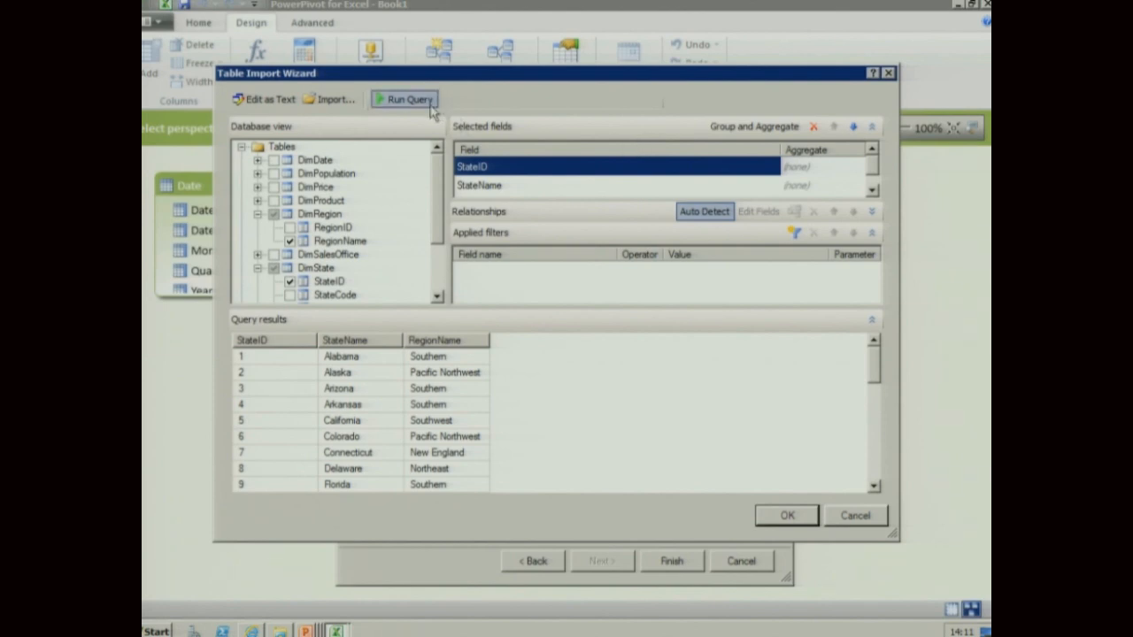
{"action": "left_click", "coordinate": [808, 517]}
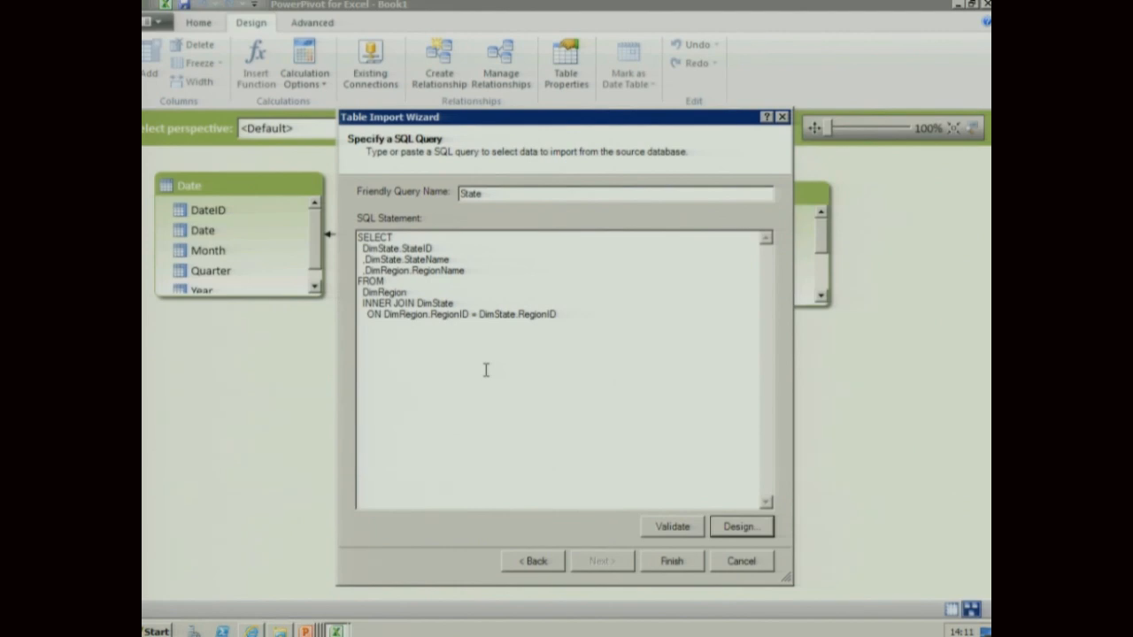
Alias StateName as State and RegionName as Region in the SQL statement, import the query, and close the wizard
{"action": "left_click", "coordinate": [456, 261]}
{"action": "type", "text": "AS State"}
{"action": "left_click", "coordinate": [478, 274]}
{"action": "type", "text": "Region"}
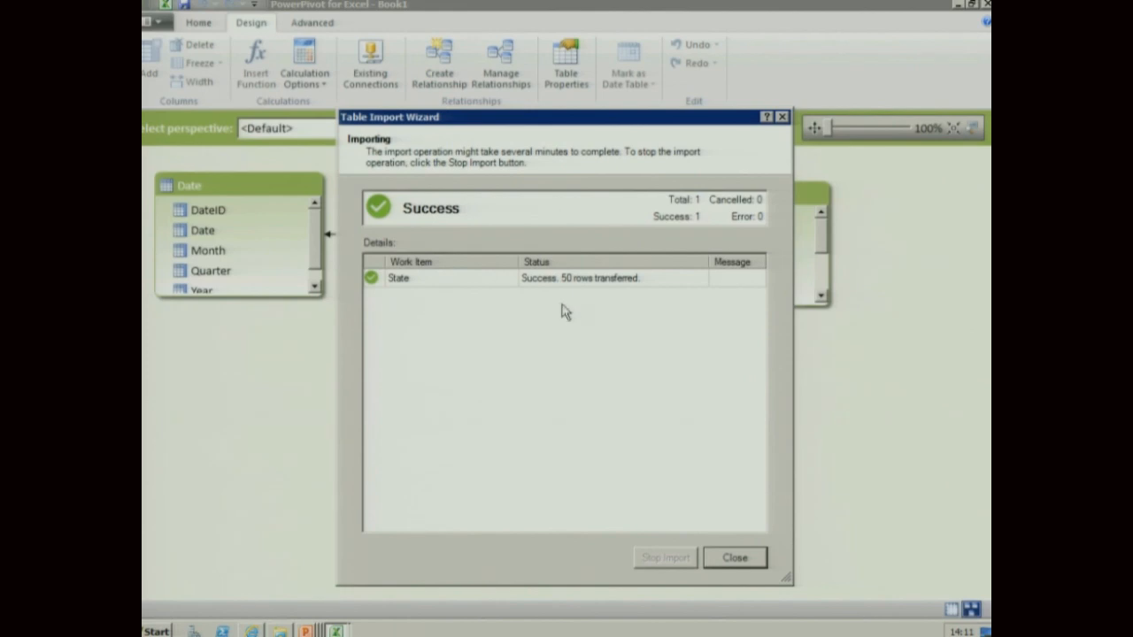
{"action": "left_click", "coordinate": [734, 557]}
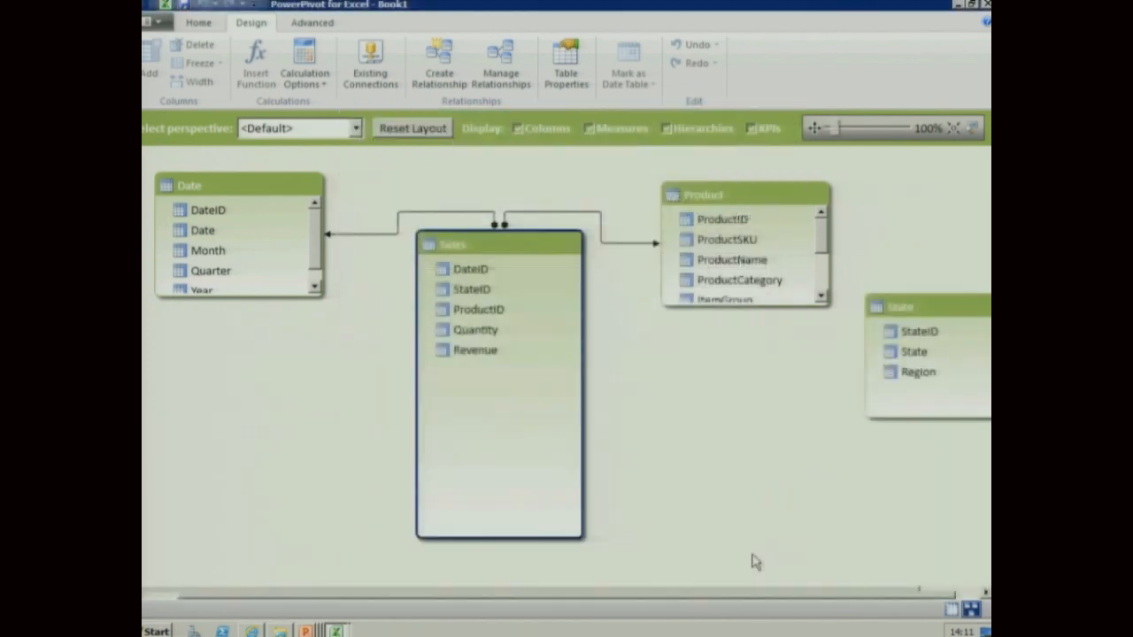
Move the State table below the Product table, beside Sales in the diagram
{"action": "left_click_drag", "start_coordinate": [876, 319], "coordinate": [657, 415]}
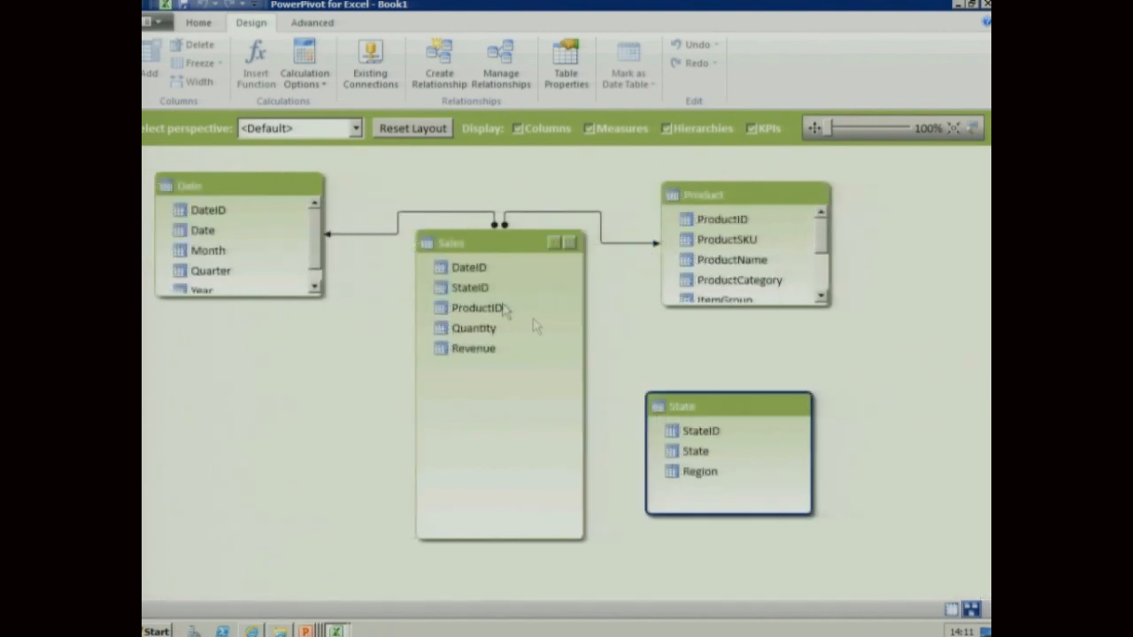
Relate Sales to State on StateID, and arrange the diagram with State below Date and Product enlarged to show all its columns
{"action": "left_click", "coordinate": [491, 289]}
{"action": "left_click_drag", "start_coordinate": [493, 293], "coordinate": [217, 402]}
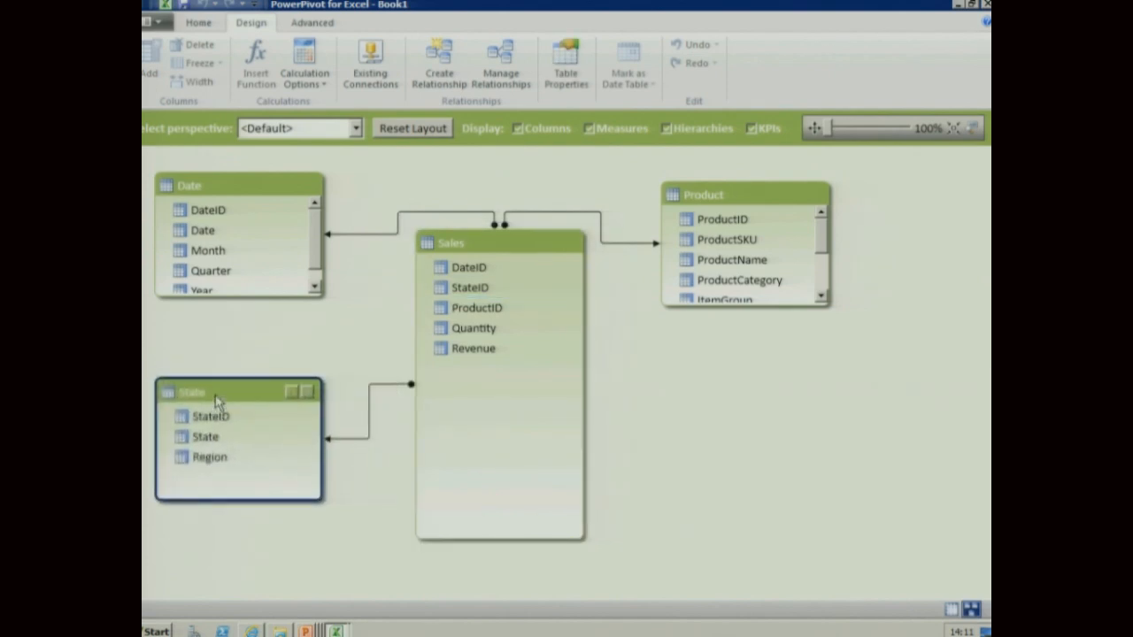
{"action": "left_click", "coordinate": [755, 307]}
{"action": "left_click_drag", "start_coordinate": [766, 415], "coordinate": [766, 440]}
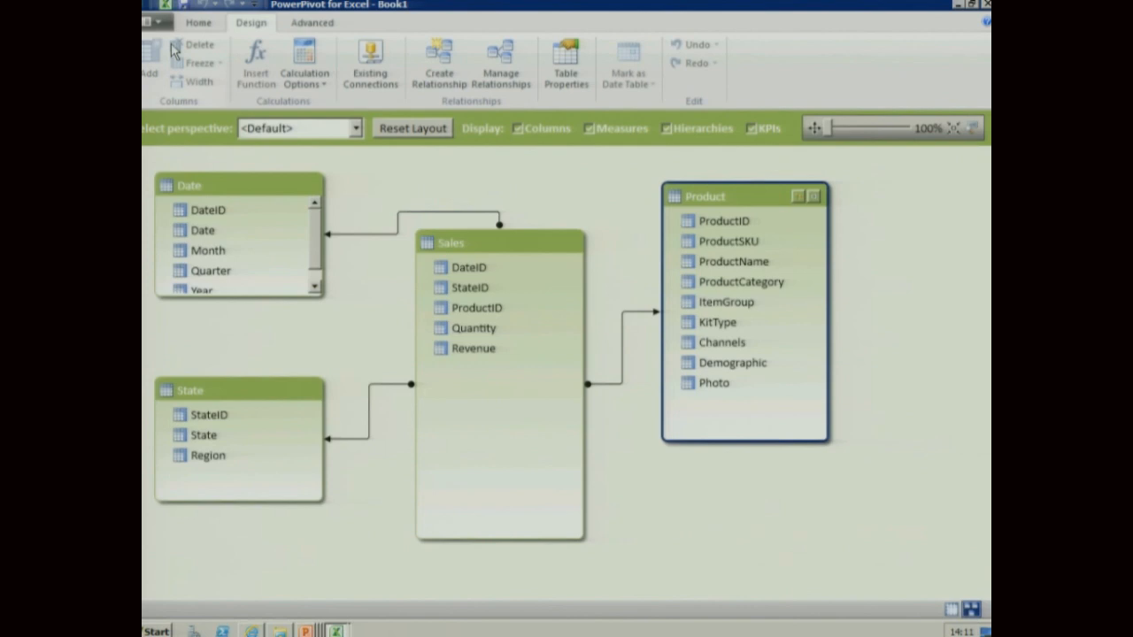
Start a table import from an Excel file and open the browser for choosing the source file
{"action": "left_click", "coordinate": [200, 23]}
{"action": "left_click", "coordinate": [349, 69]}
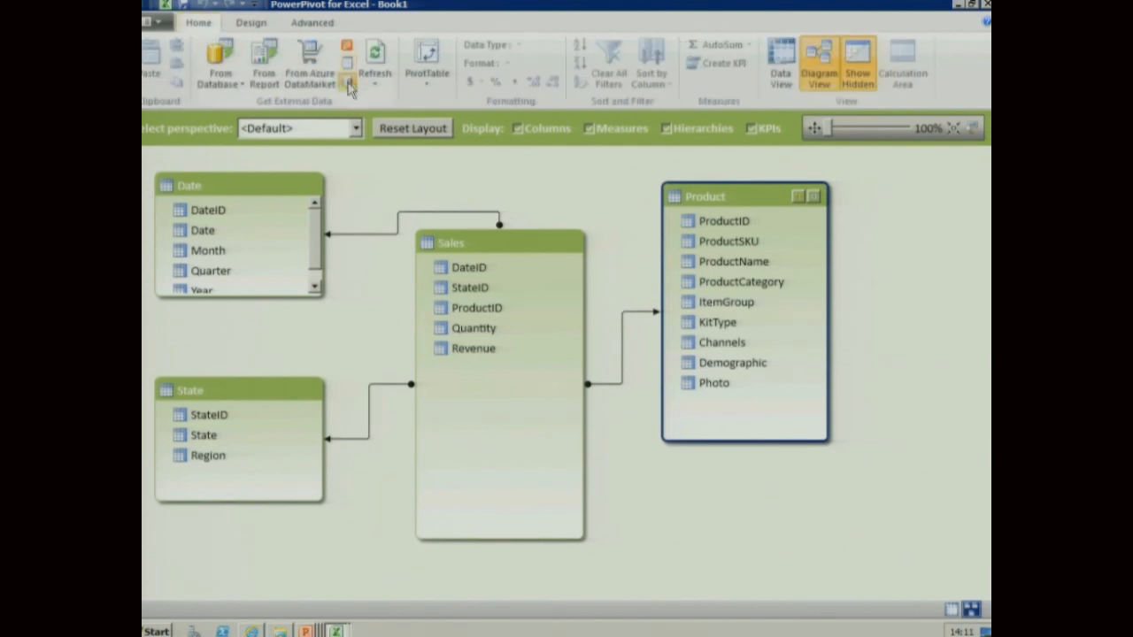
{"action": "left_click_drag", "start_coordinate": [769, 259], "coordinate": [765, 405]}
{"action": "left_click", "coordinate": [379, 496]}
{"action": "left_click", "coordinate": [591, 566]}
{"action": "left_click", "coordinate": [712, 223]}
Go to the root of the C:\ drive in the file browser
{"action": "type", "text": "c"}
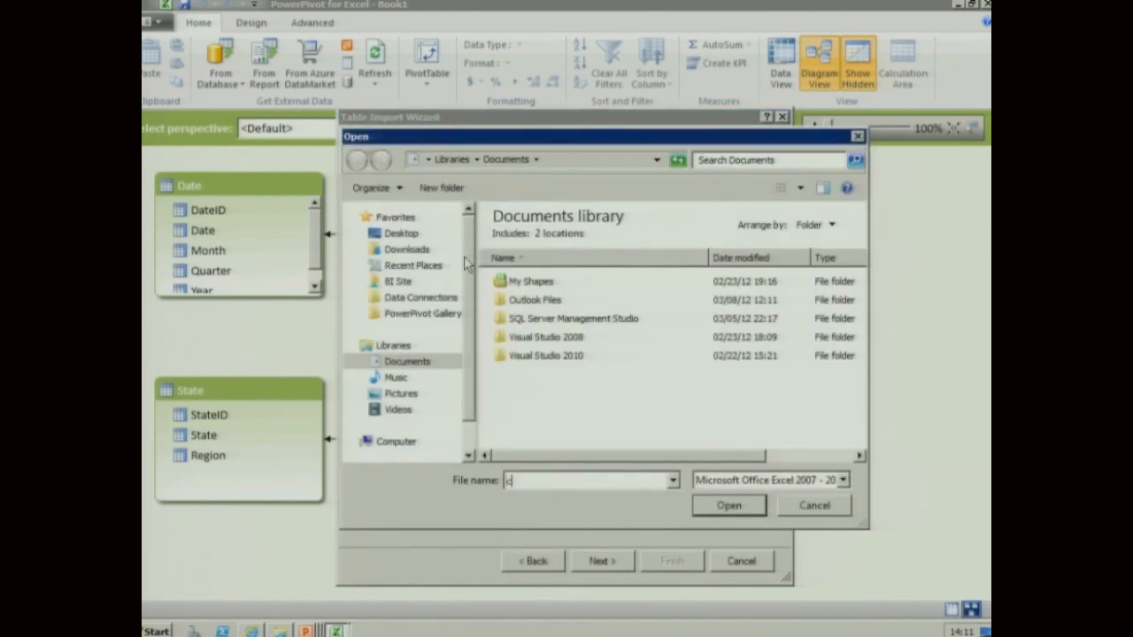
{"action": "type", "text": ":\\da"}
{"action": "key", "text": "BackSpace"}
{"action": "key", "text": "BackSpace"}
{"action": "key", "text": "BackSpace"}
{"action": "key", "text": "BackSpace"}
{"action": "key", "text": "BackSpace"}
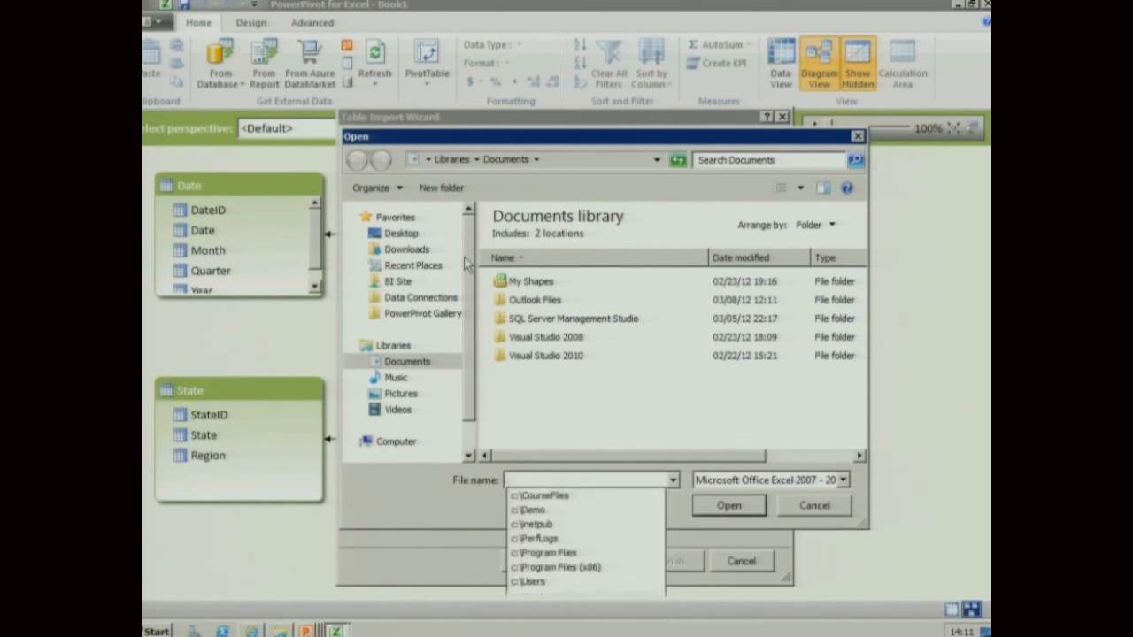
{"action": "type", "text": "c:\\da"}
{"action": "key", "text": "BackSpace"}
{"action": "key", "text": "BackSpace"}
{"action": "key", "text": "Return"}
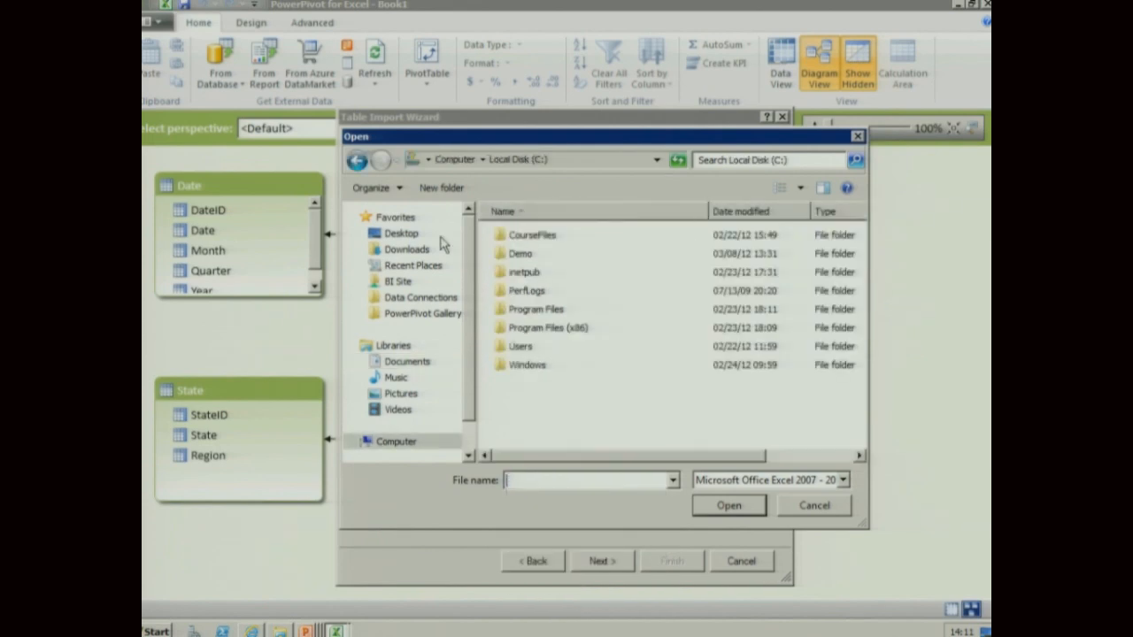
Open ProductCost.xlsx from CourseFiles\Labs\Lab08A\Assets as the Excel source file
{"action": "double_click", "coordinate": [541, 236]}
{"action": "double_click", "coordinate": [542, 251]}
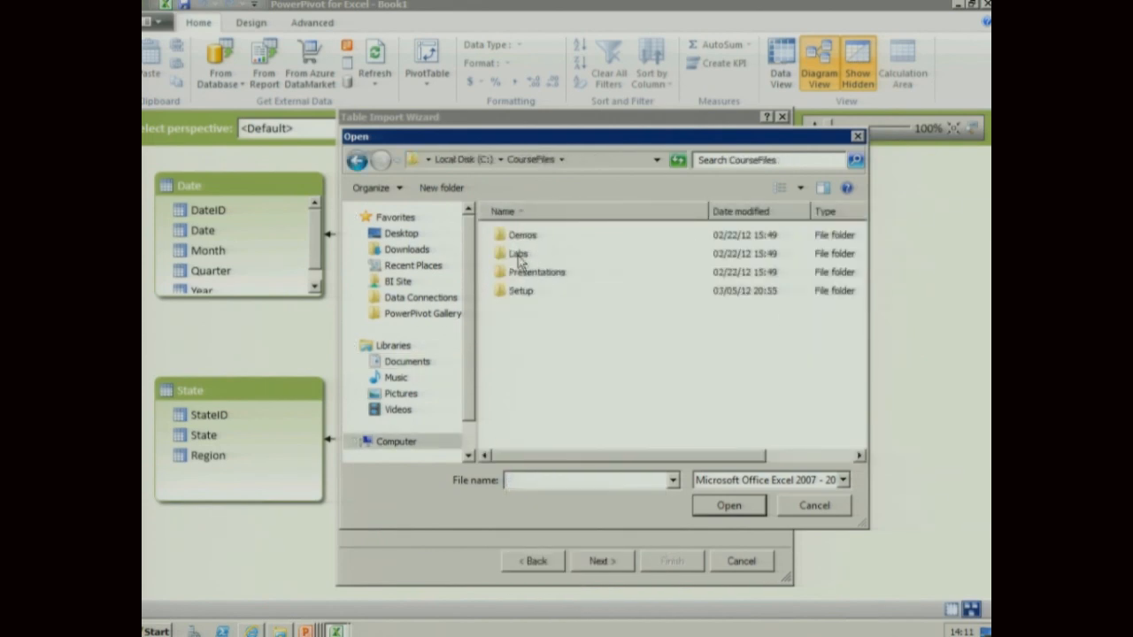
{"action": "scroll", "coordinate": [547, 354], "scroll_direction": "right", "scroll_amount": 1}
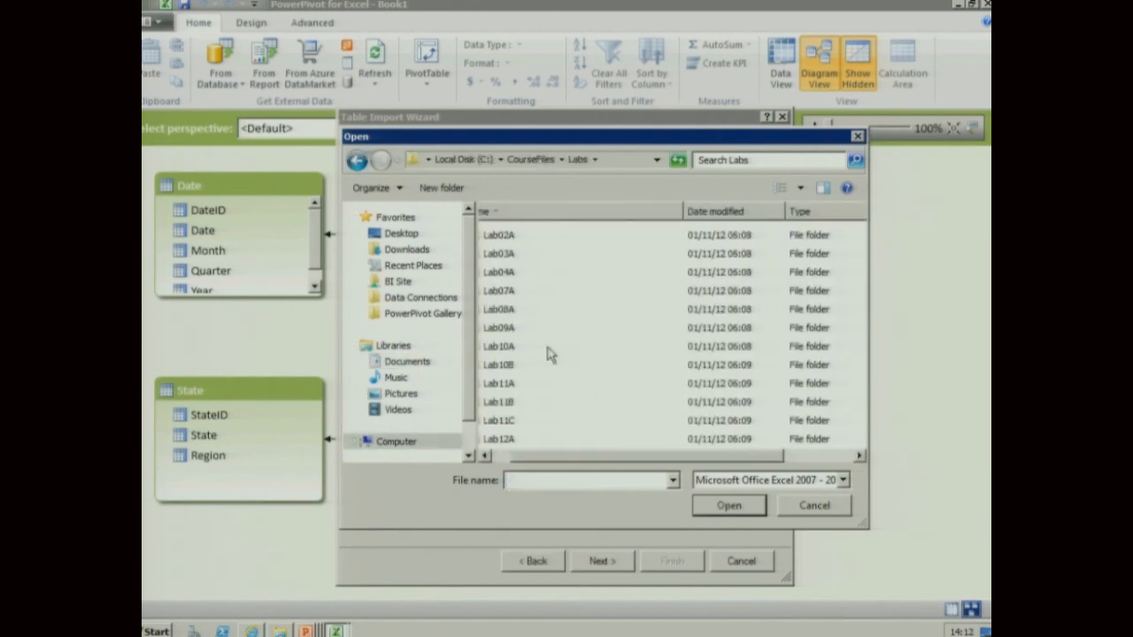
{"action": "left_click", "coordinate": [498, 456]}
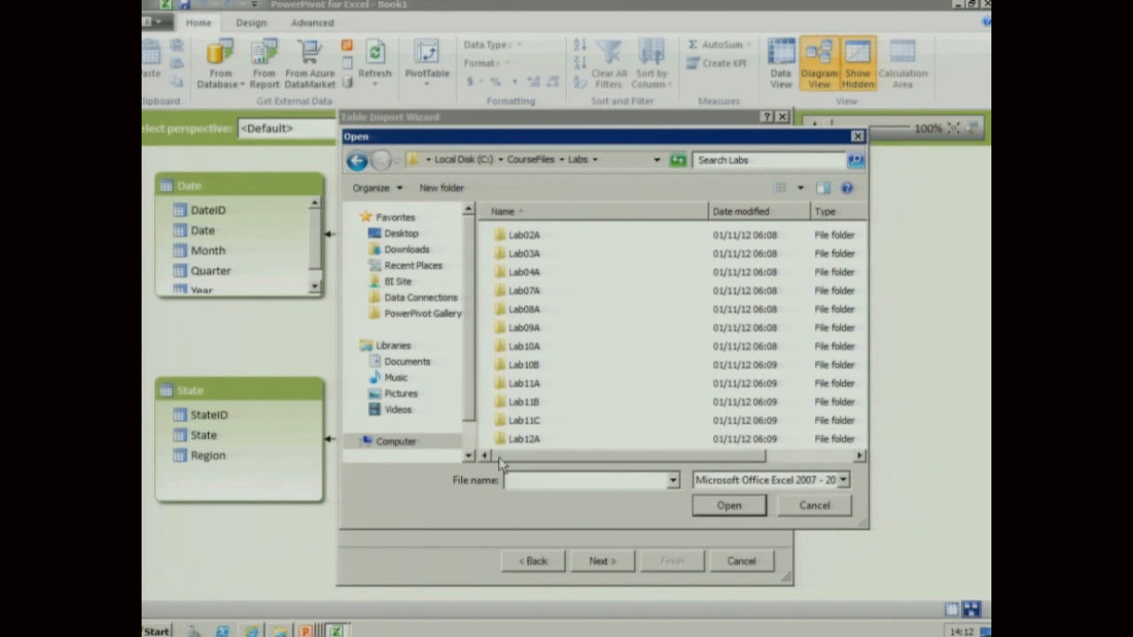
{"action": "double_click", "coordinate": [534, 310]}
{"action": "double_click", "coordinate": [538, 237]}
{"action": "left_click", "coordinate": [542, 237]}
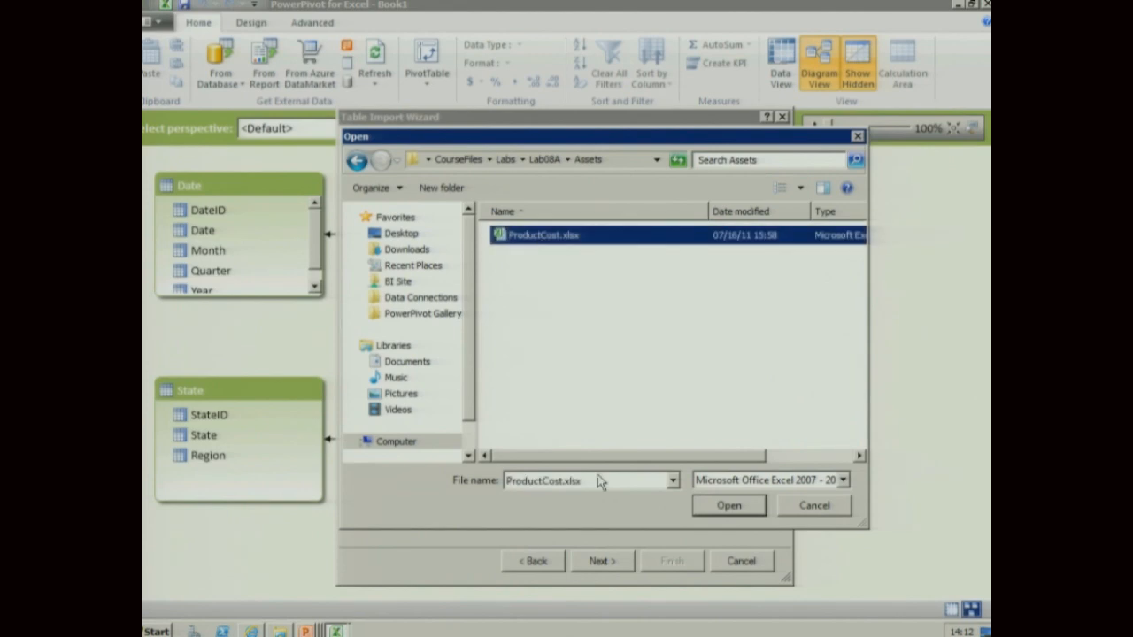
{"action": "left_click", "coordinate": [728, 505]}
Use the first row as column headers and give the source table the friendly name ProductCost
{"action": "left_click", "coordinate": [482, 241]}
{"action": "left_click", "coordinate": [602, 560]}
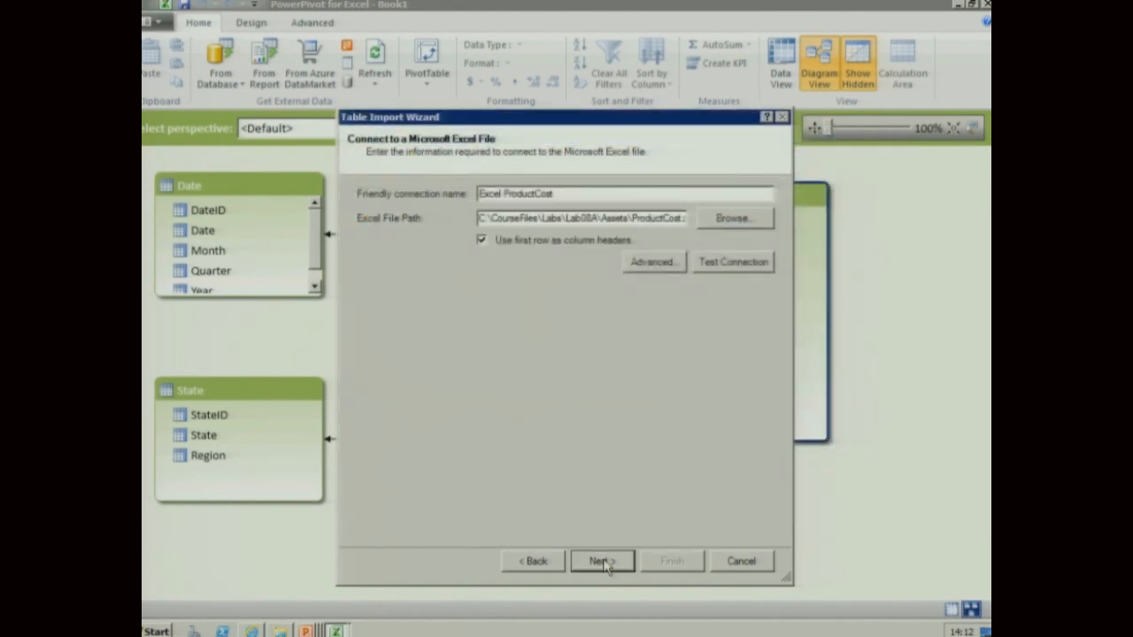
{"action": "left_click", "coordinate": [576, 249]}
{"action": "key", "text": "BackSpace"}
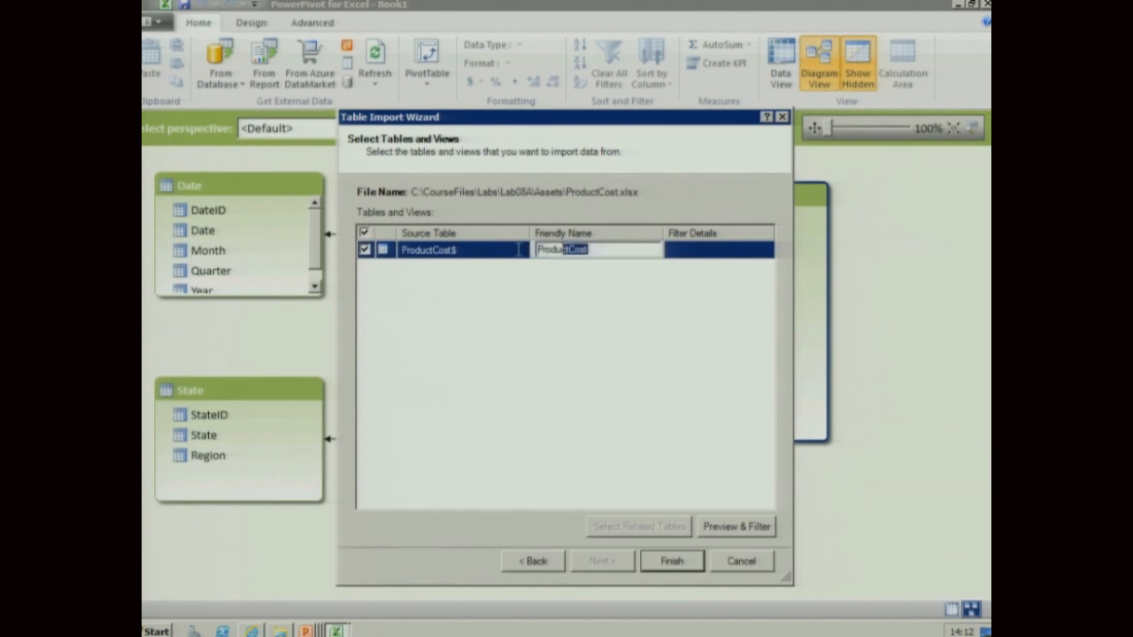
Exclude the Product column in the ProductCost$ preview, import the table, and close the wizard
{"action": "left_click", "coordinate": [735, 527]}
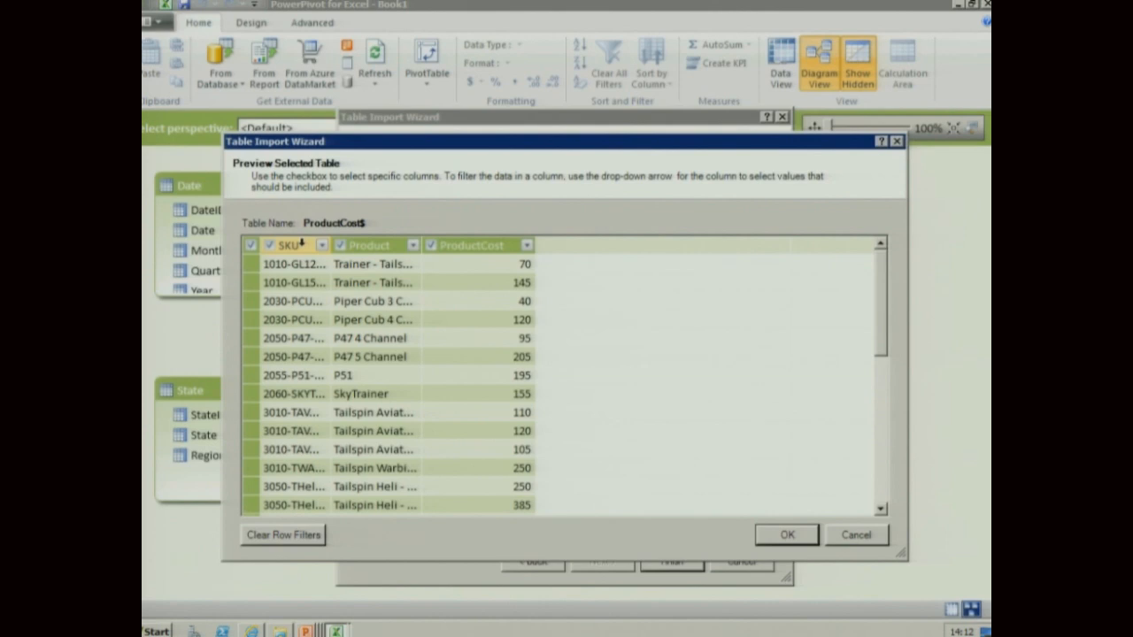
{"action": "double_click", "coordinate": [422, 248]}
{"action": "left_click", "coordinate": [340, 245]}
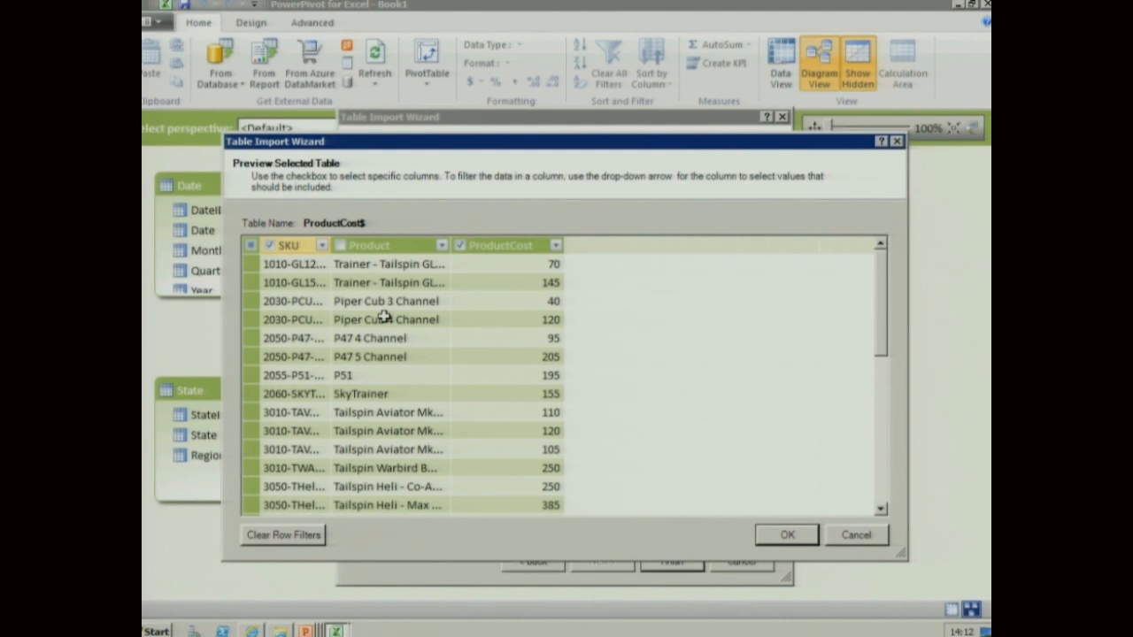
{"action": "left_click_drag", "start_coordinate": [549, 268], "coordinate": [548, 334]}
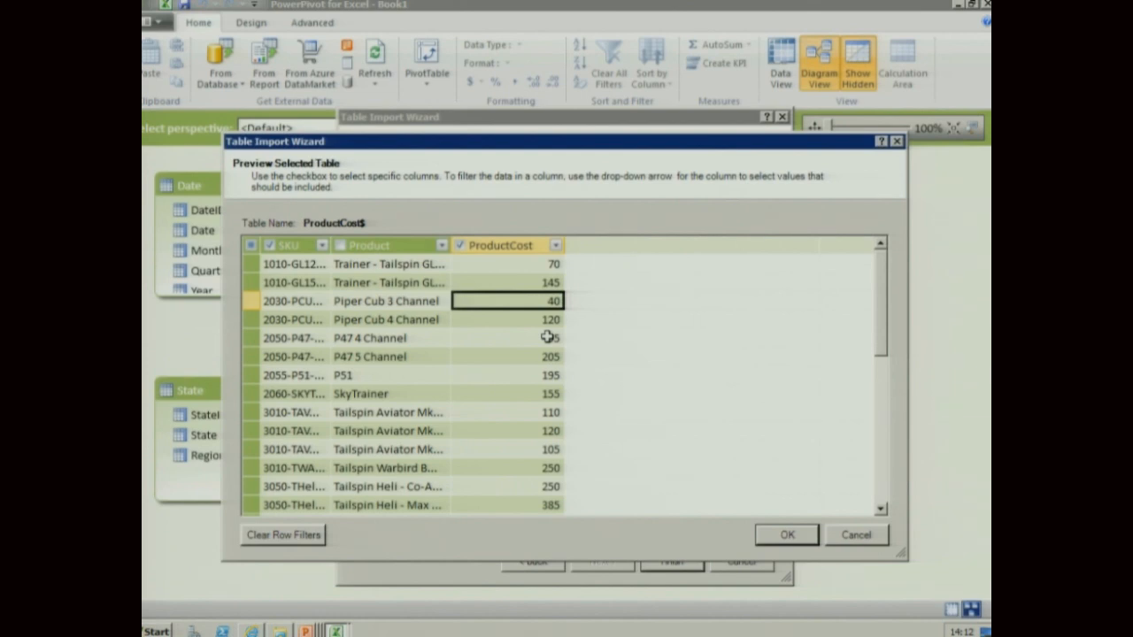
{"action": "left_click", "coordinate": [792, 536]}
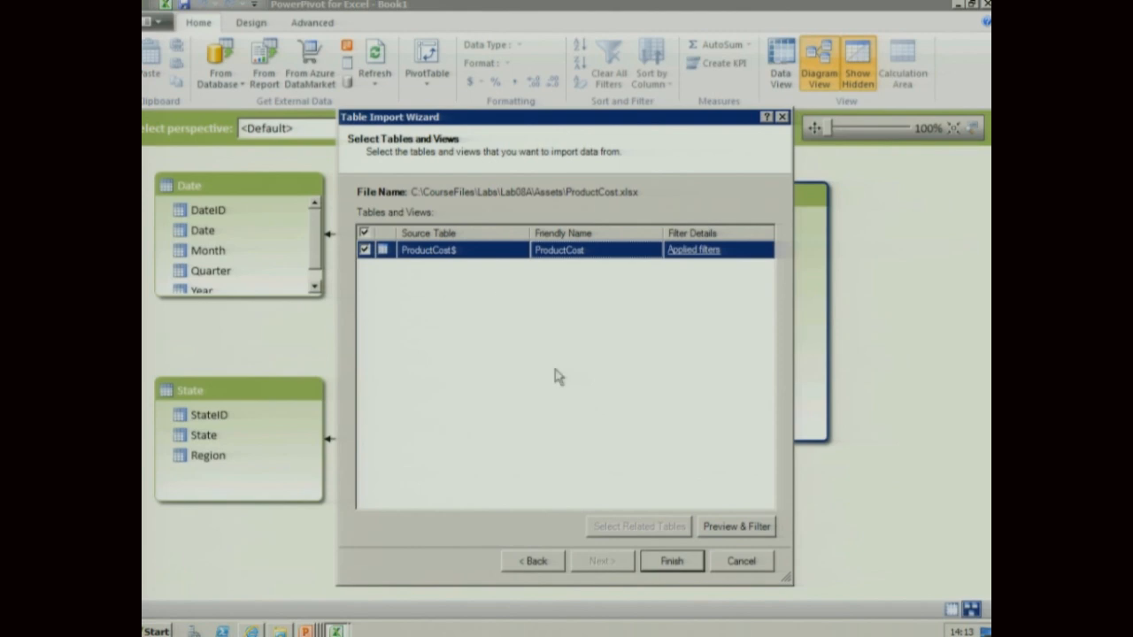
{"action": "left_click", "coordinate": [687, 559]}
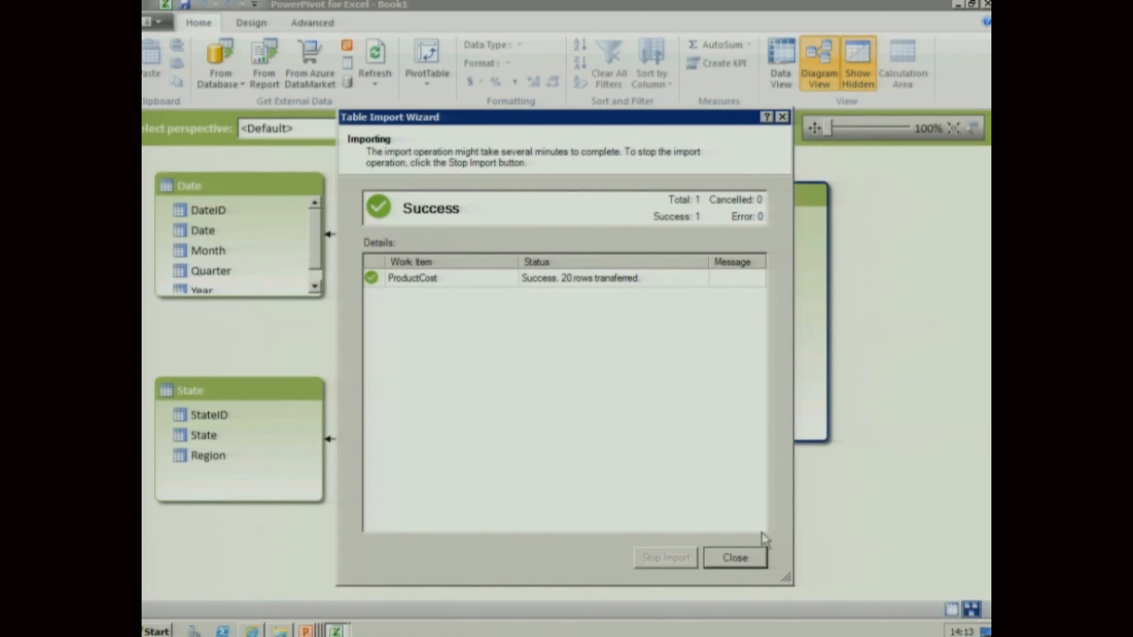
{"action": "left_click", "coordinate": [735, 558]}
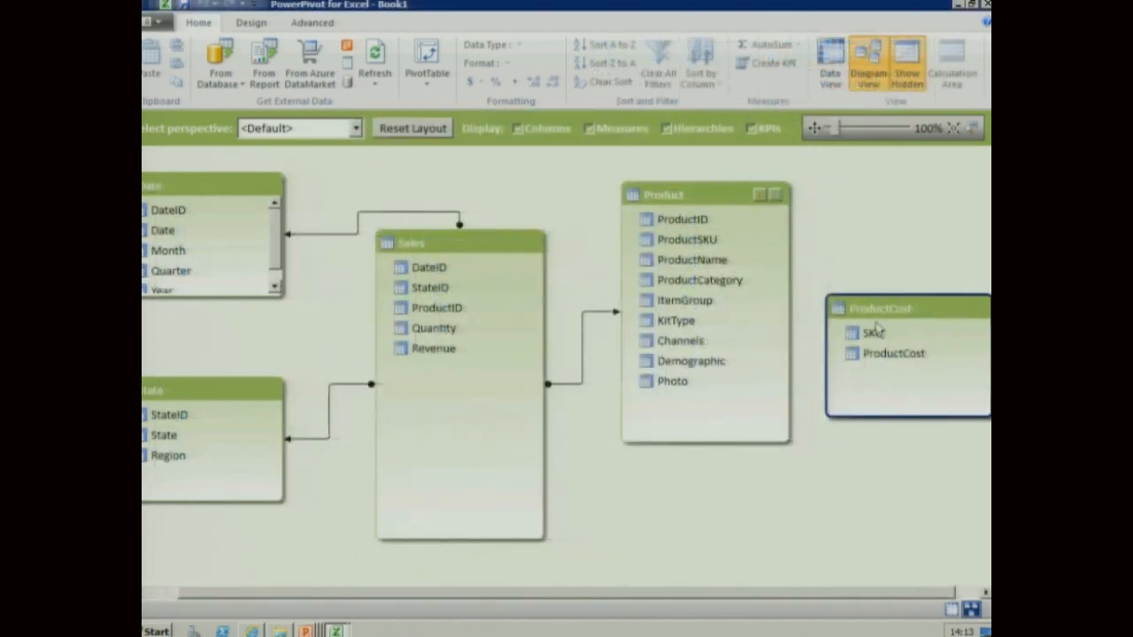
Place the ProductCost table below Product and relate ProductSKU in Product to SKU in ProductCost
{"action": "left_click_drag", "start_coordinate": [909, 310], "coordinate": [712, 507]}
{"action": "left_click", "coordinate": [713, 242]}
{"action": "left_click_drag", "start_coordinate": [718, 265], "coordinate": [735, 528]}
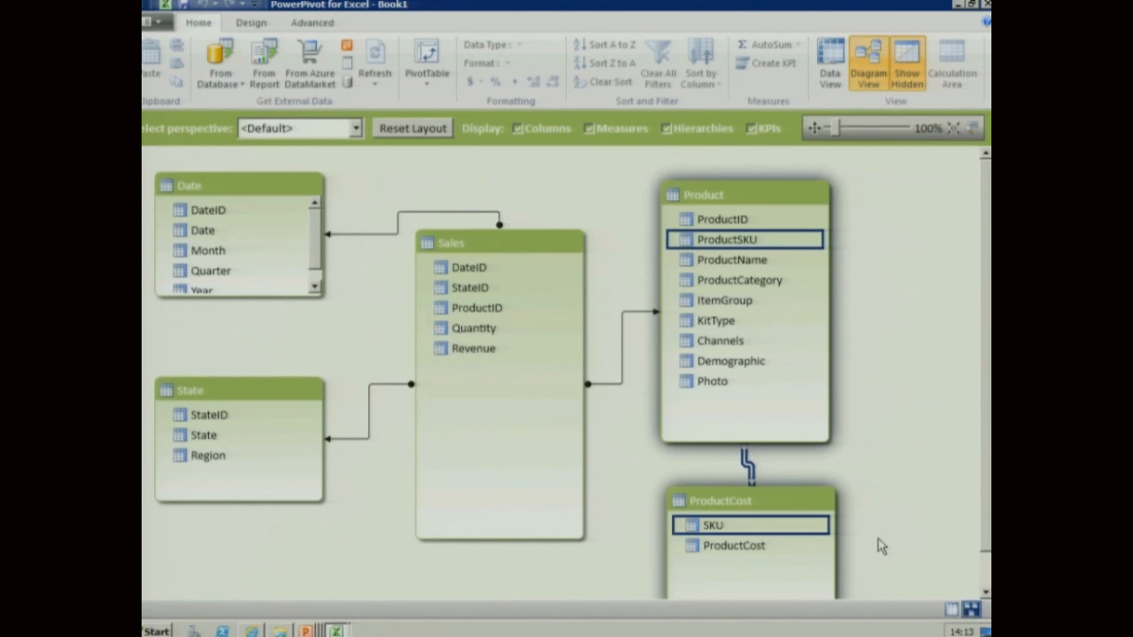
Enlarge the Date table in the diagram to show all its columns, and go to its data
{"action": "left_click", "coordinate": [214, 191]}
{"action": "mouse_move", "coordinate": [233, 301]}
{"action": "left_mouse_down"}
{"action": "mouse_move", "coordinate": [233, 329]}
{"action": "mouse_move", "coordinate": [233, 318]}
{"action": "left_mouse_up"}
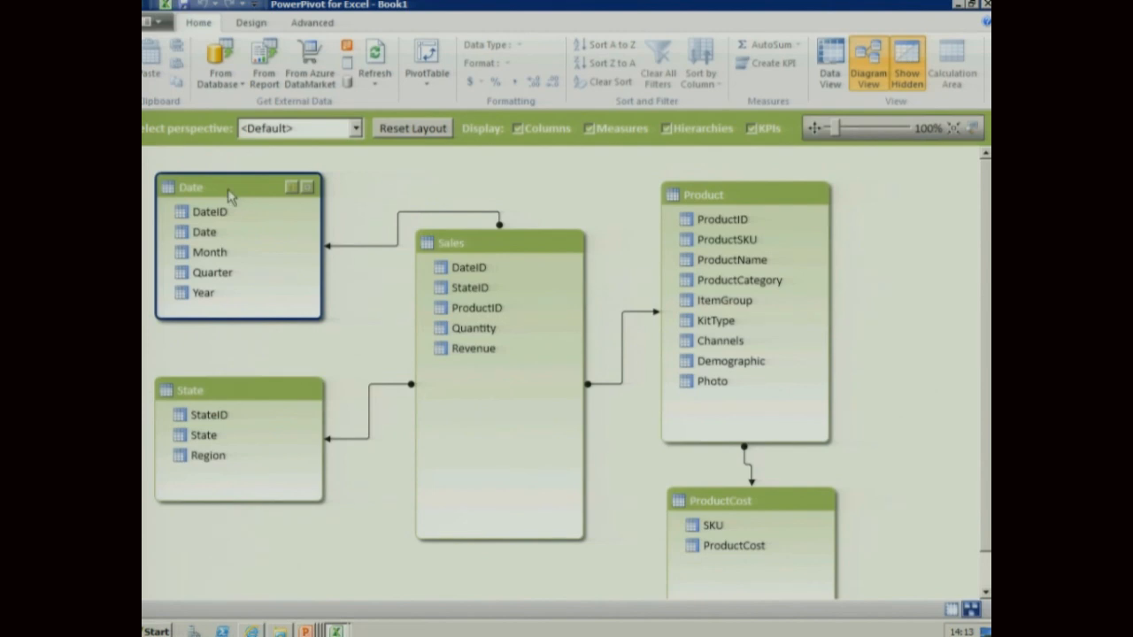
{"action": "right_click", "coordinate": [229, 194]}
{"action": "left_click", "coordinate": [296, 301]}
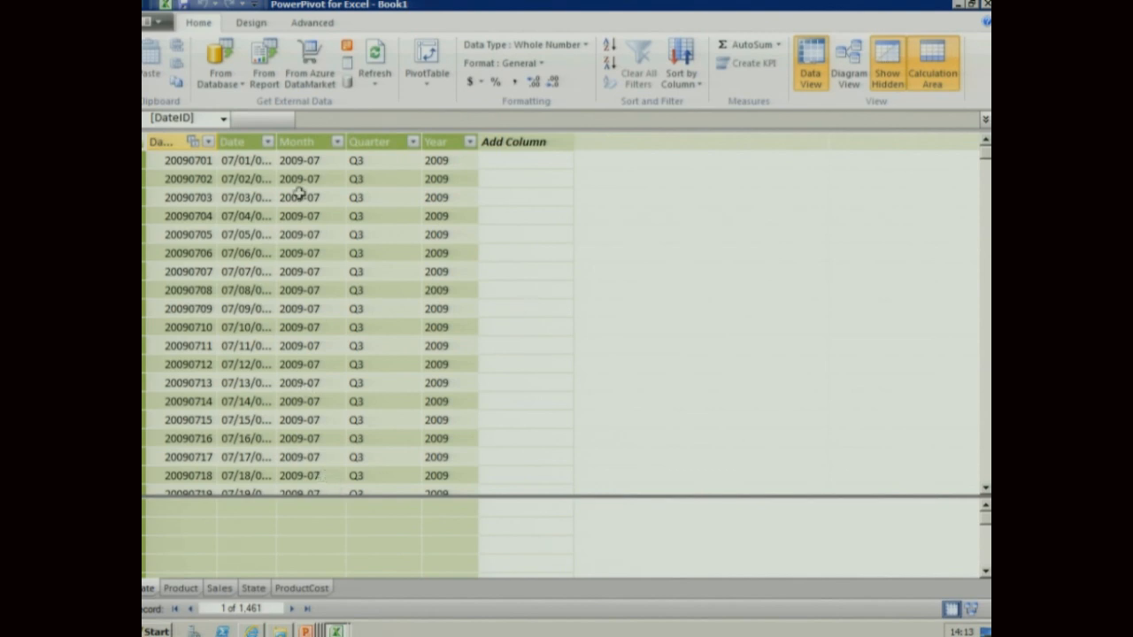
Mark the Date table as the model's date table and accept the settings
{"action": "left_click", "coordinate": [254, 24]}
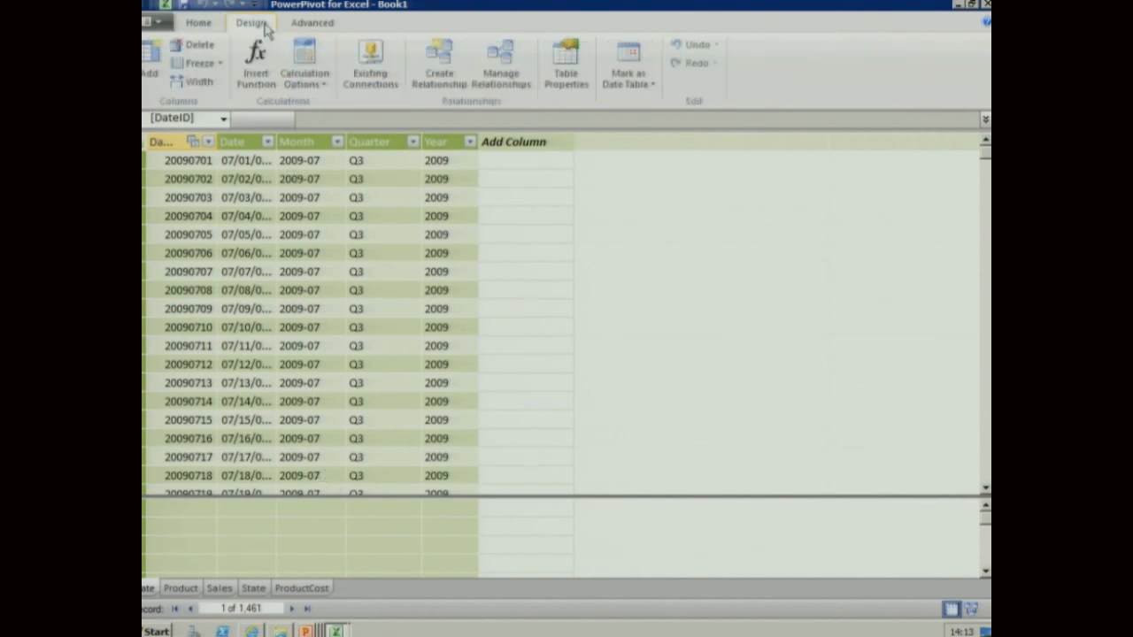
{"action": "left_click", "coordinate": [630, 84]}
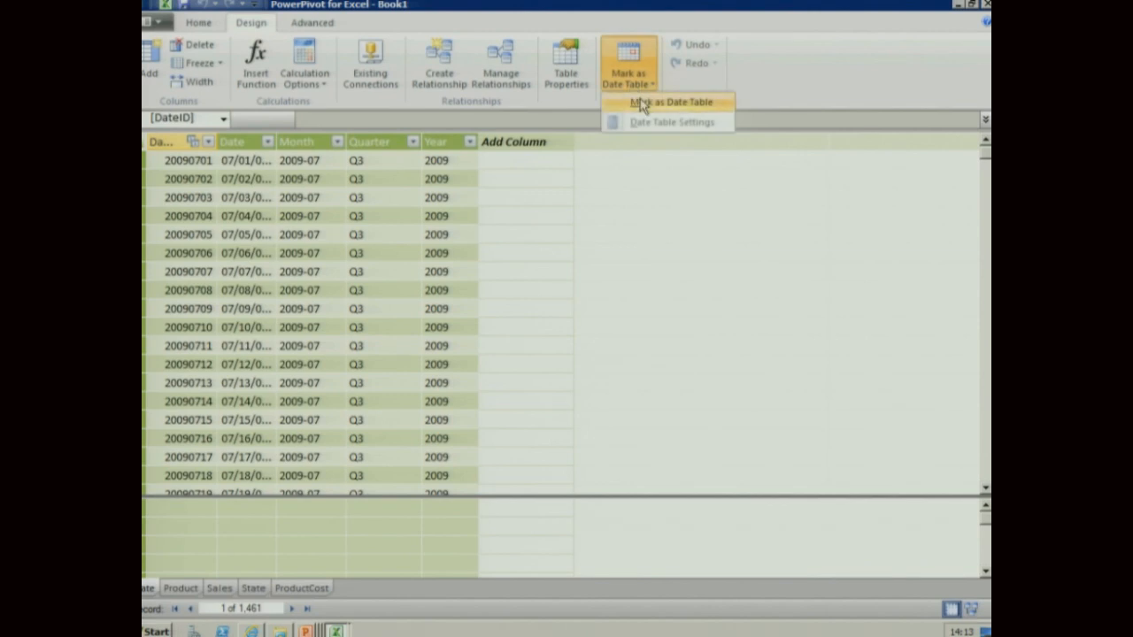
{"action": "left_click", "coordinate": [642, 104]}
{"action": "left_click", "coordinate": [610, 432]}
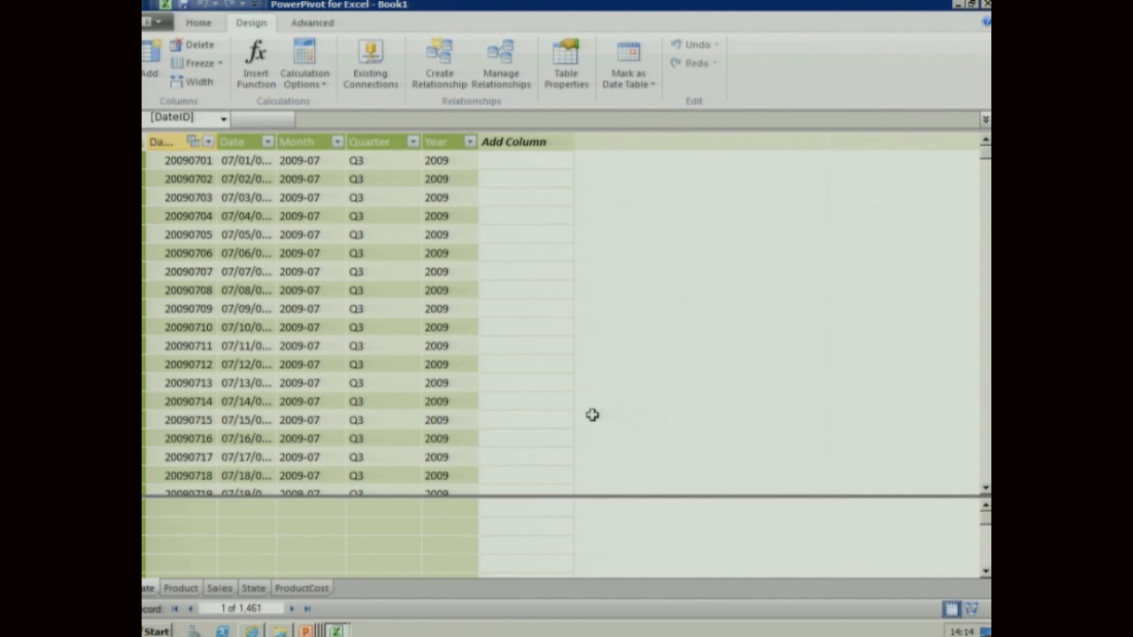
Hide the DateID and Date columns of the Date table from client tools
{"action": "left_click", "coordinate": [235, 140]}
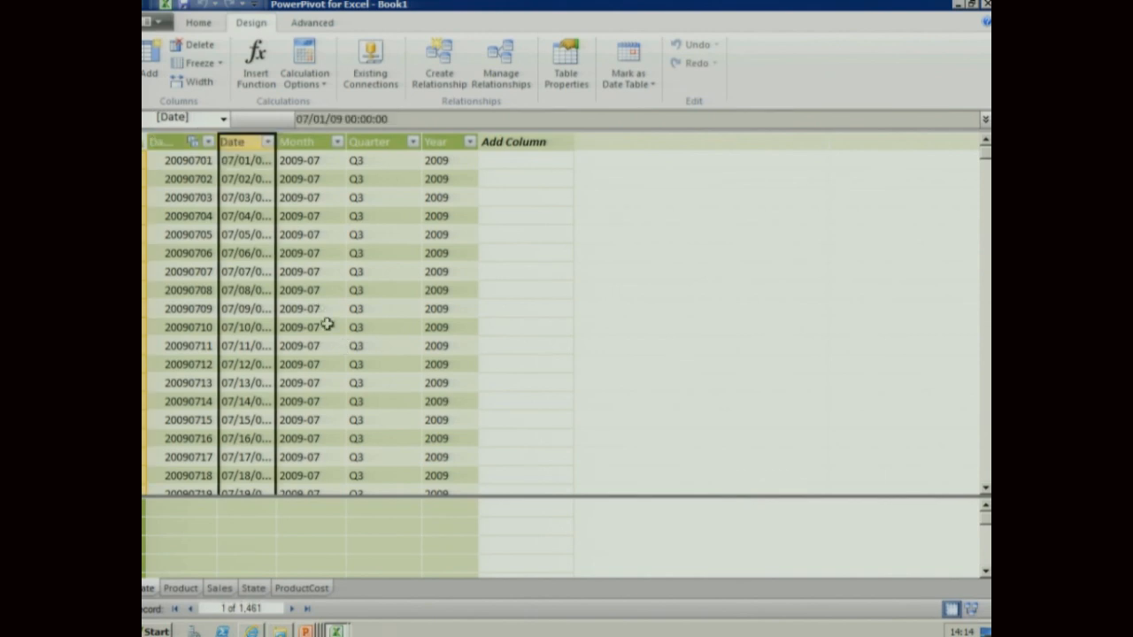
{"action": "left_click_drag", "start_coordinate": [169, 141], "coordinate": [234, 141]}
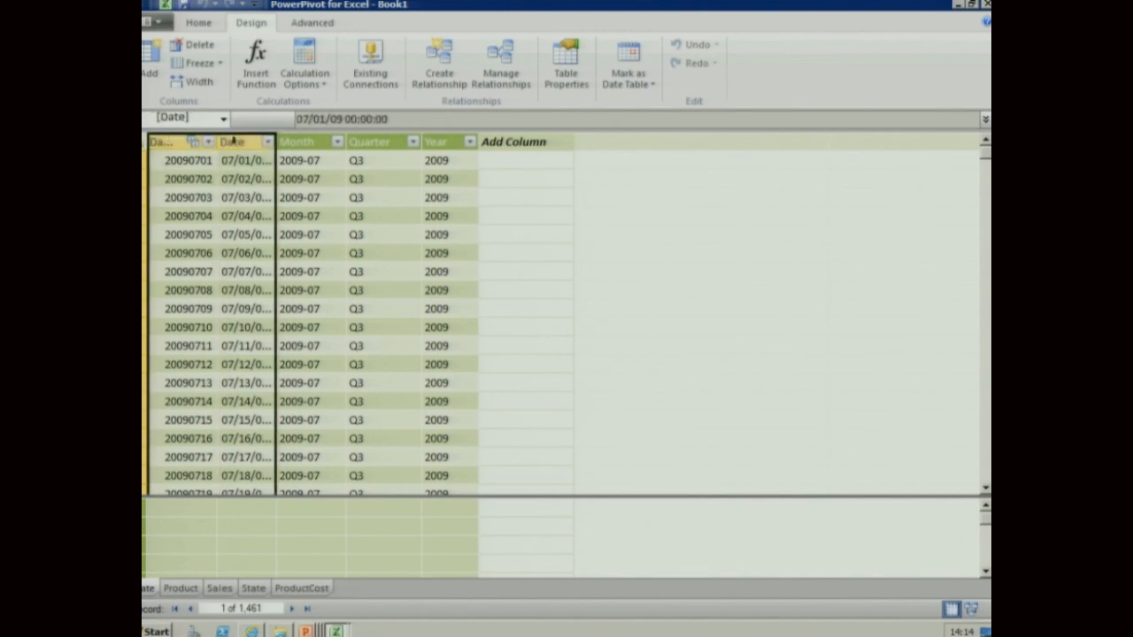
{"action": "right_click", "coordinate": [236, 142]}
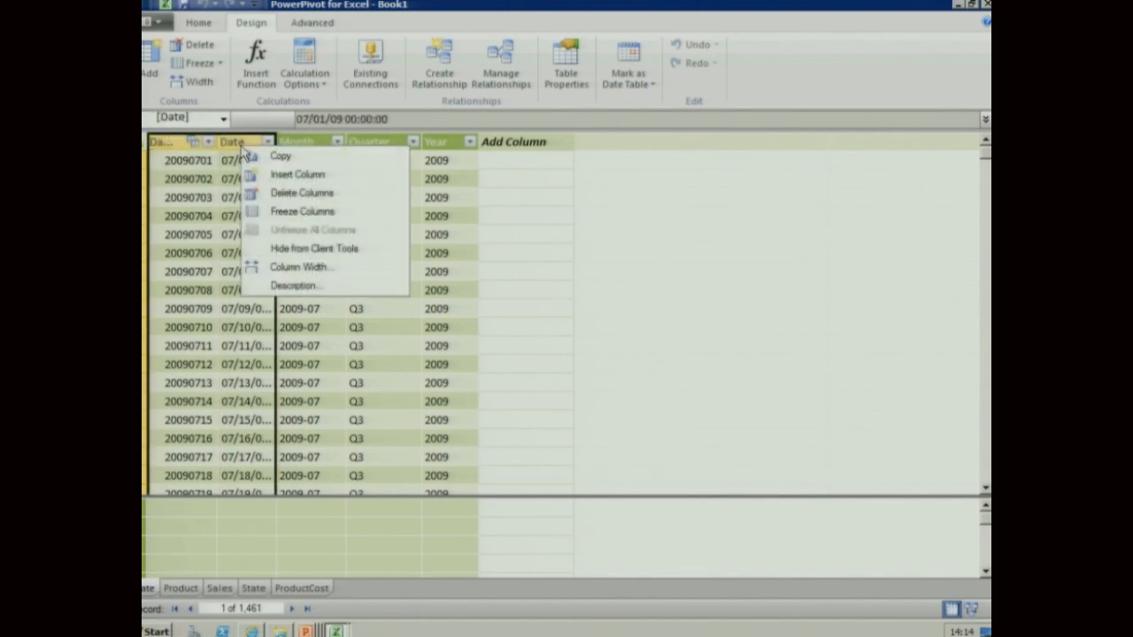
{"action": "left_click", "coordinate": [381, 254]}
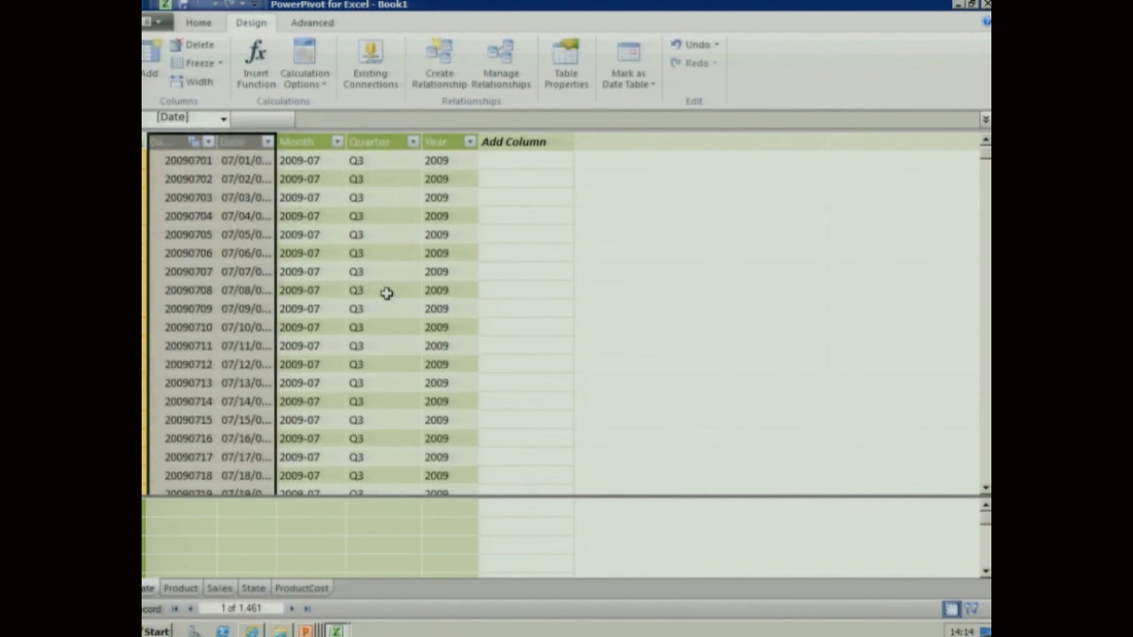
Rename the Quarter column of the Date table to QuarterOld
{"action": "left_click", "coordinate": [299, 143]}
{"action": "left_click", "coordinate": [389, 144]}
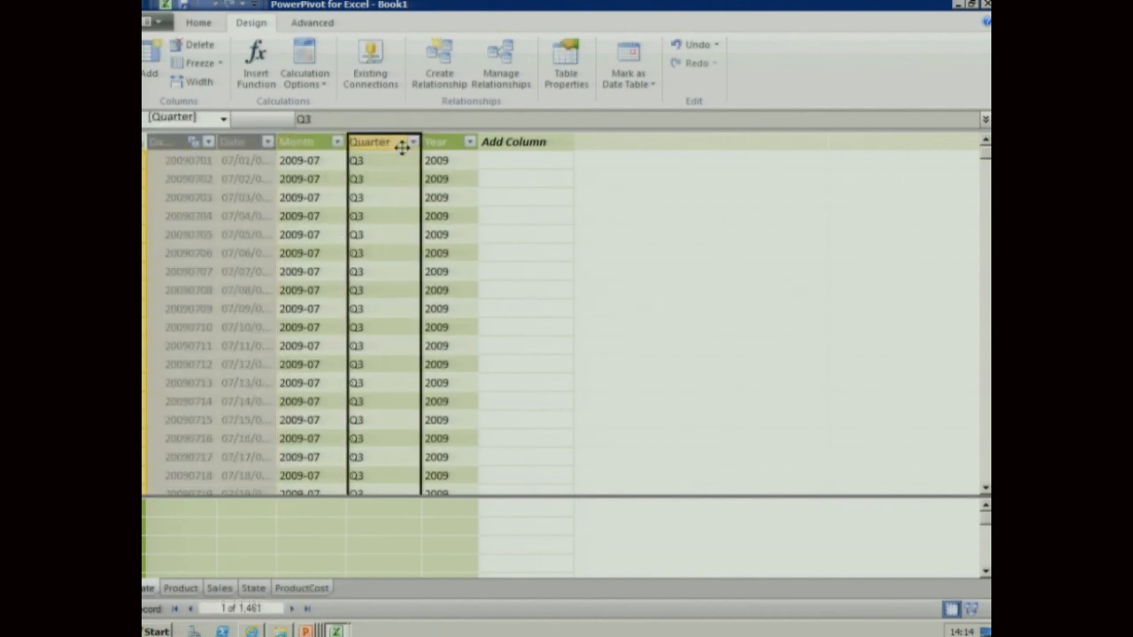
{"action": "left_click", "coordinate": [435, 145]}
{"action": "left_click", "coordinate": [355, 163]}
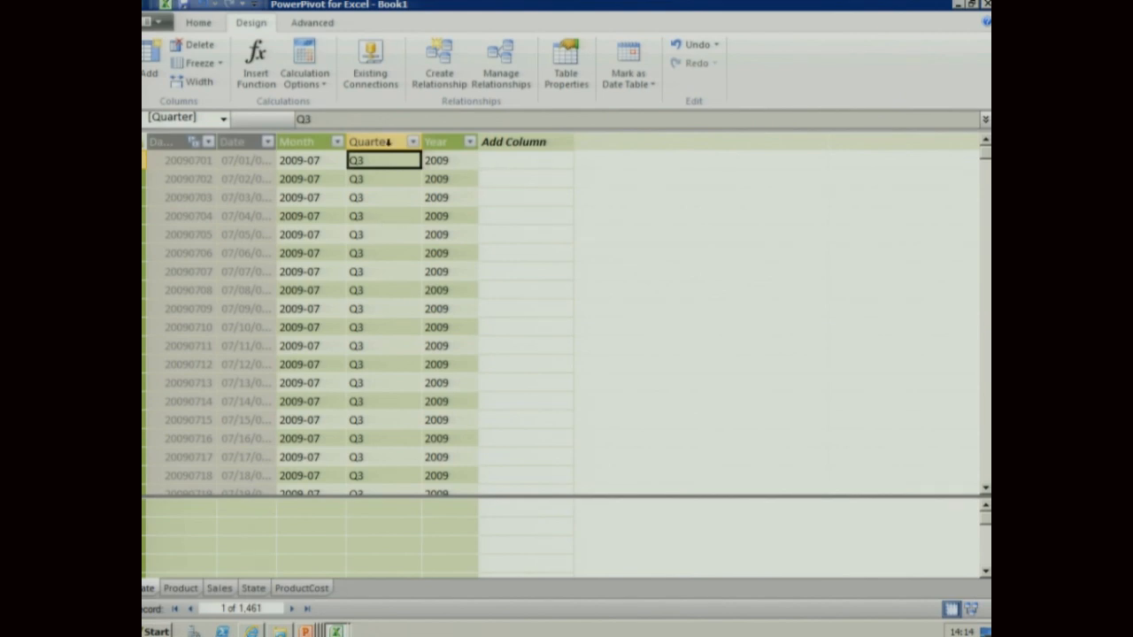
{"action": "right_click", "coordinate": [390, 143]}
{"action": "left_click", "coordinate": [490, 268]}
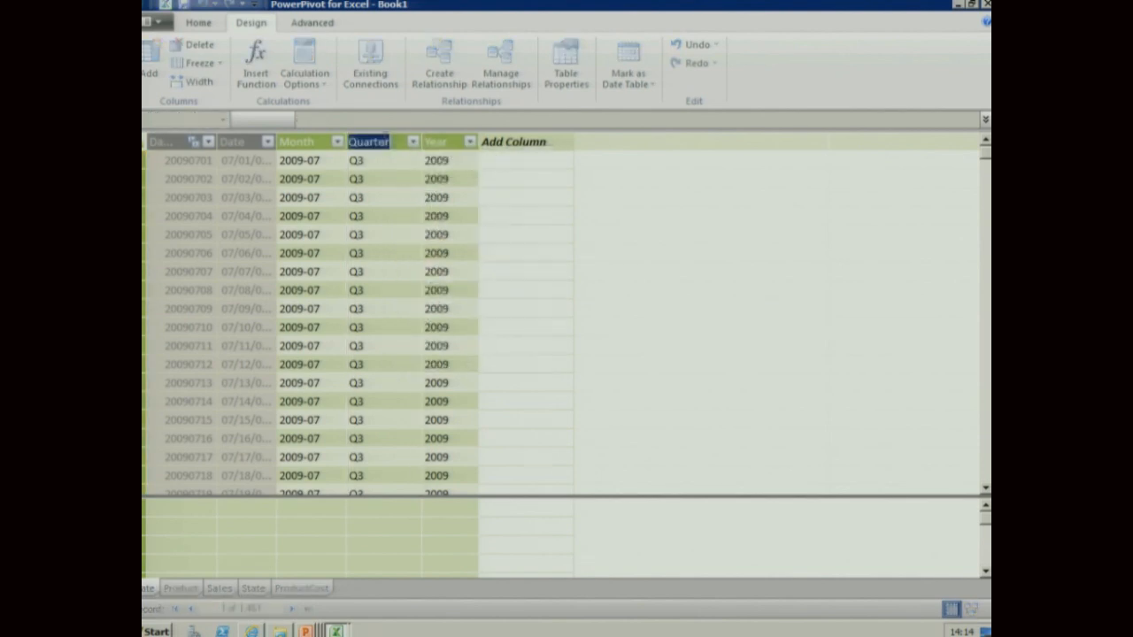
{"action": "type", "text": "Old"}
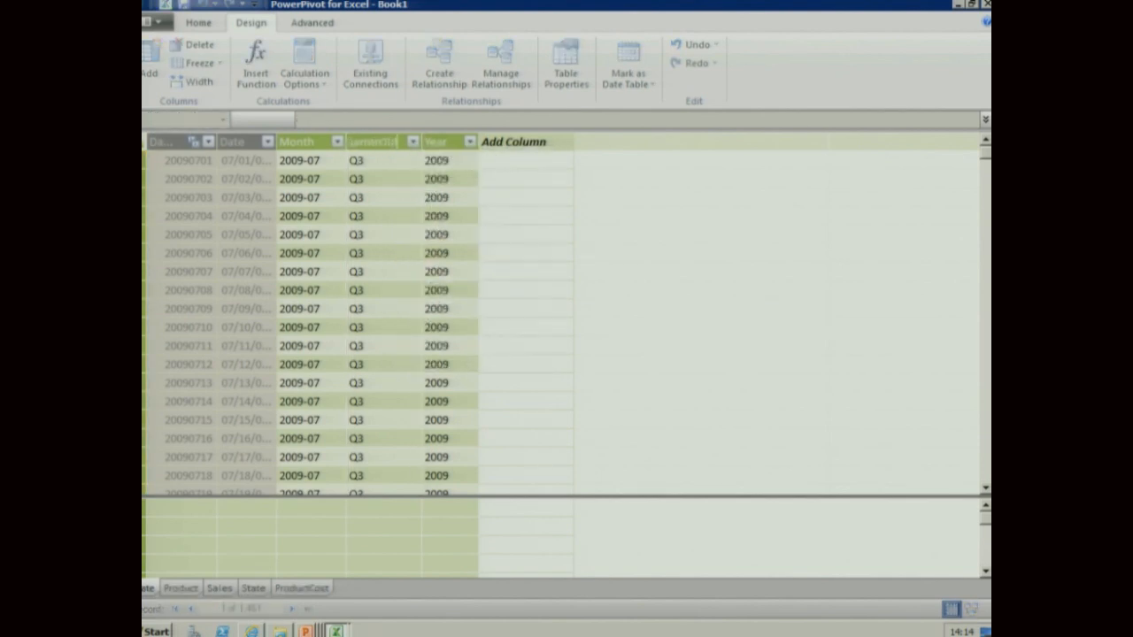
{"action": "key", "text": "Return"}
Add a calculated column to the Date table with the formula =[Year] & "-" & [QuarterOld]
{"action": "left_click", "coordinate": [531, 161]}
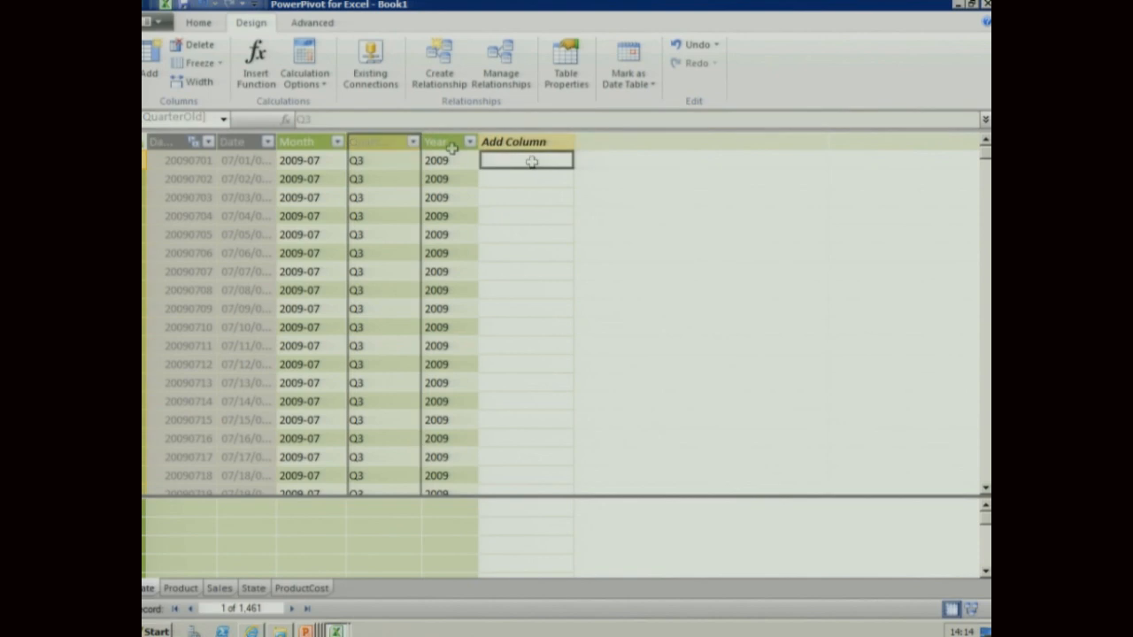
{"action": "left_click", "coordinate": [325, 117]}
{"action": "type", "text": "="}
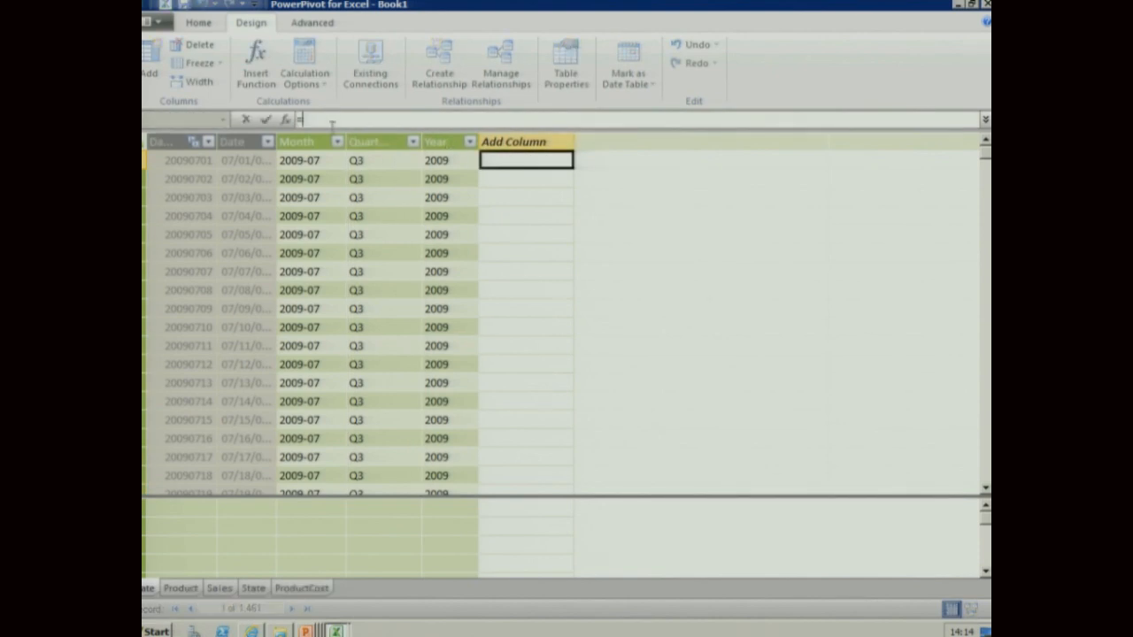
{"action": "left_click", "coordinate": [447, 142]}
{"action": "type", "text": "& \"-"}
{"action": "type", "text": "&"}
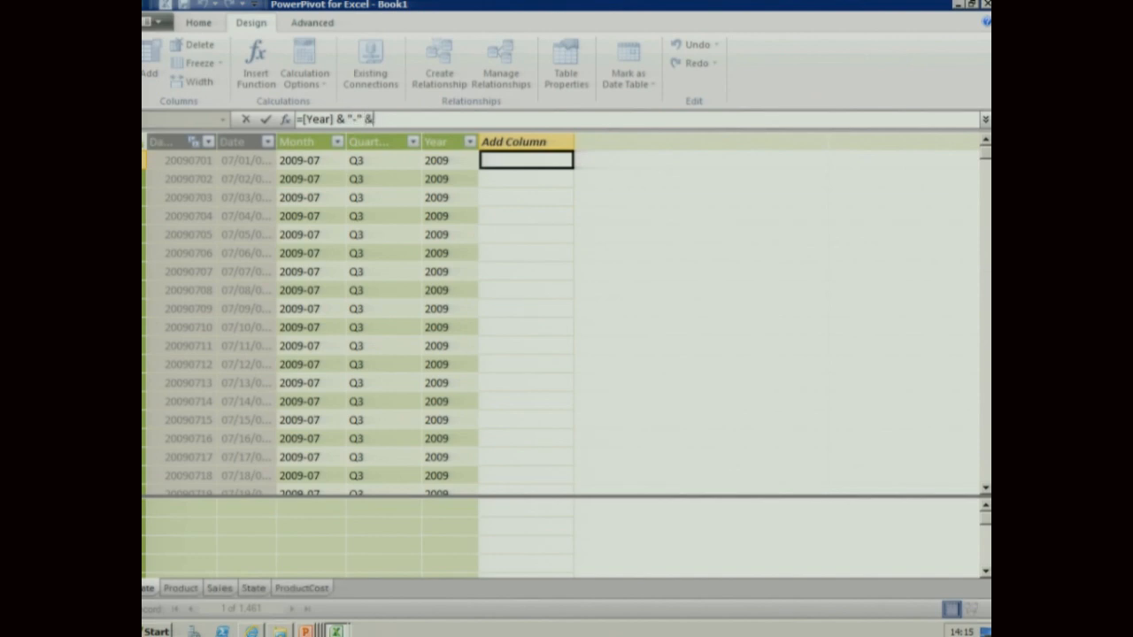
{"action": "left_click", "coordinate": [361, 164]}
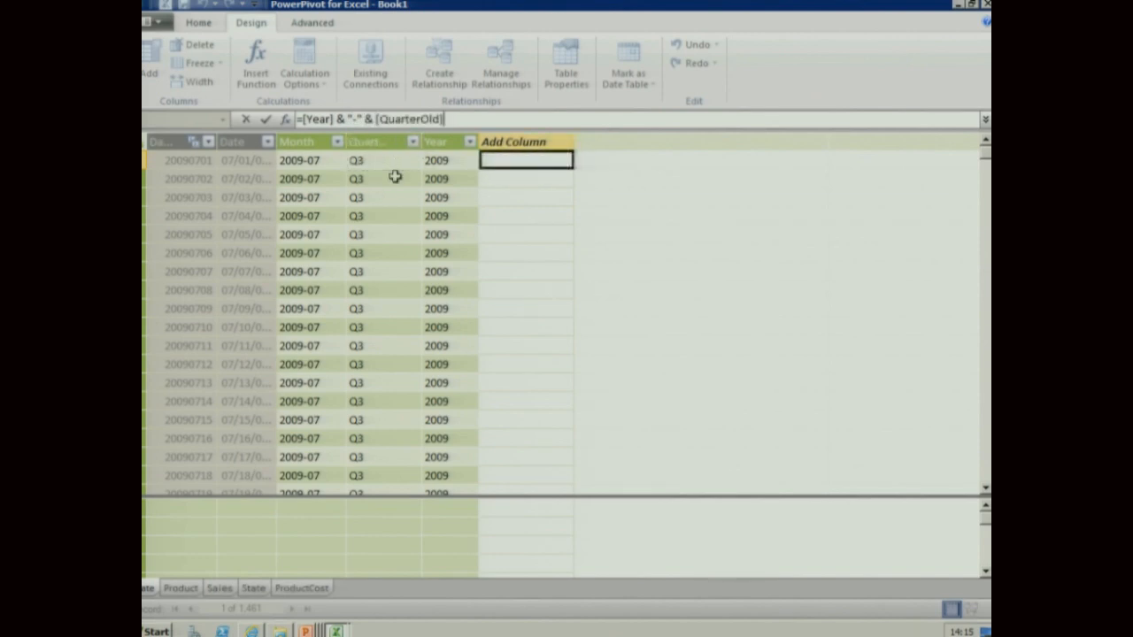
{"action": "key", "text": "Return"}
Rename the new calculated column to Quarter and hide the QuarterOld column from client tools
{"action": "right_click", "coordinate": [535, 145]}
{"action": "left_click", "coordinate": [571, 245]}
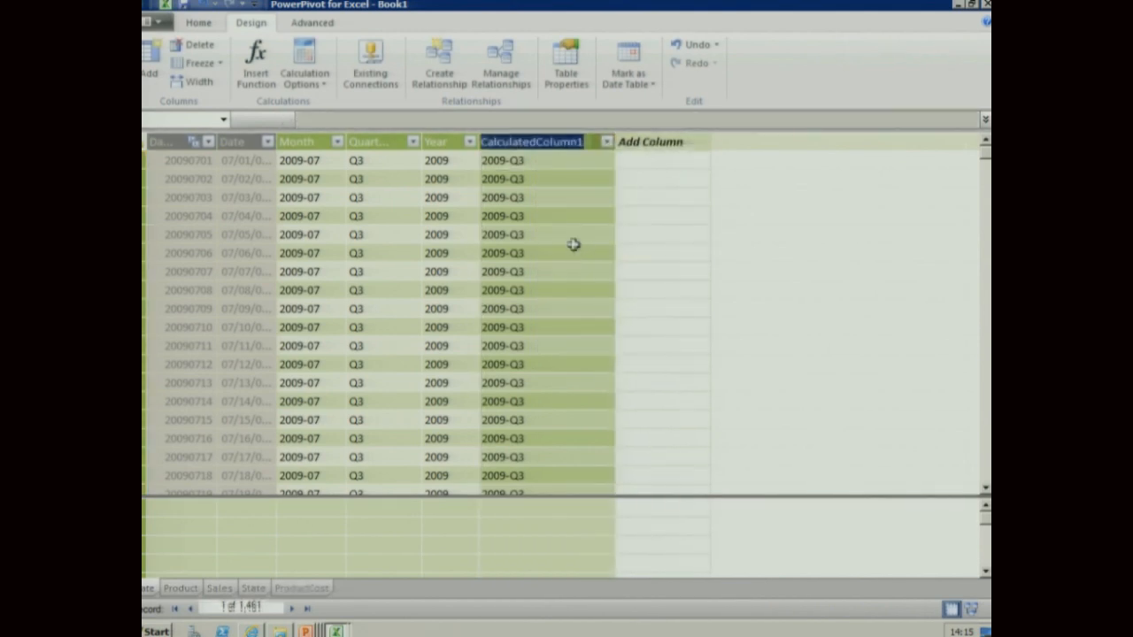
{"action": "type", "text": "Qualrter"}
{"action": "key", "text": "Return"}
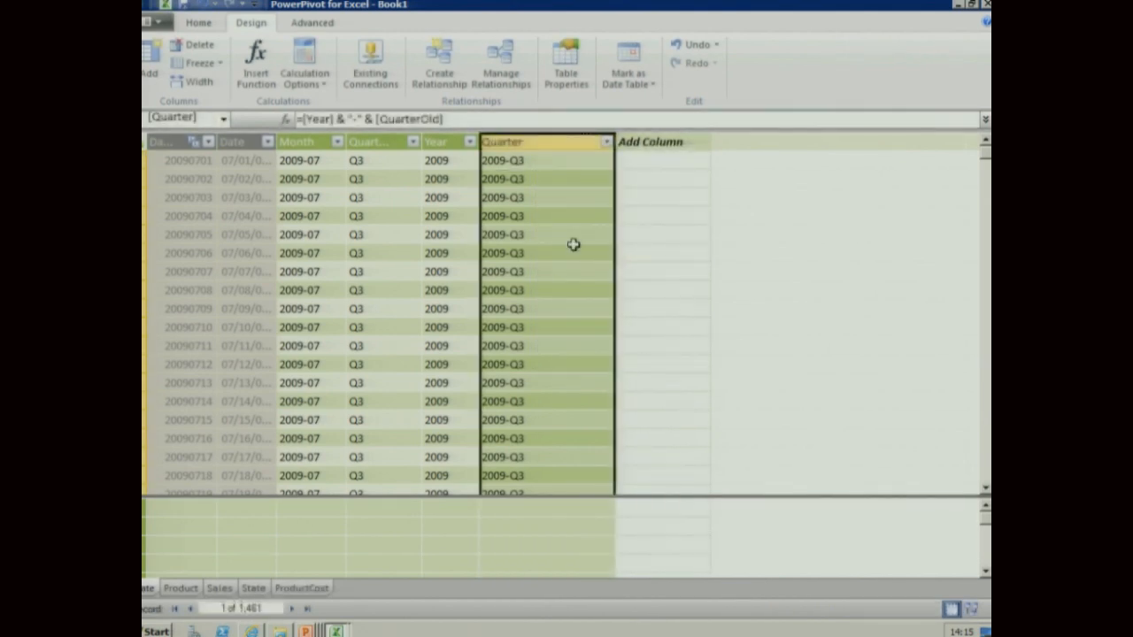
{"action": "right_click", "coordinate": [384, 144]}
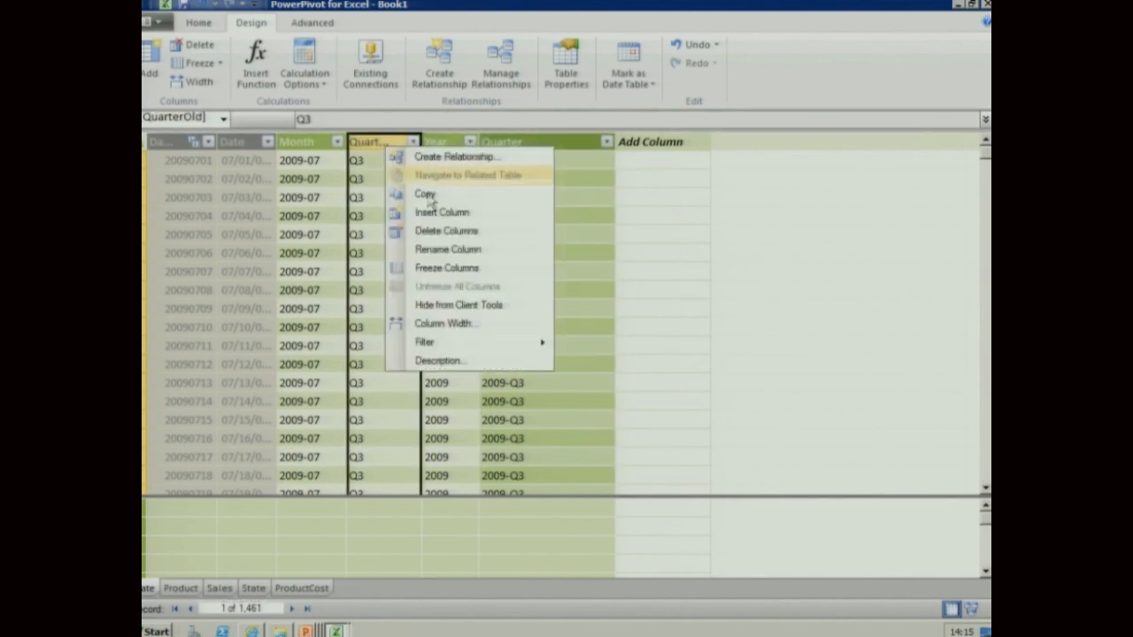
{"action": "left_click", "coordinate": [450, 305]}
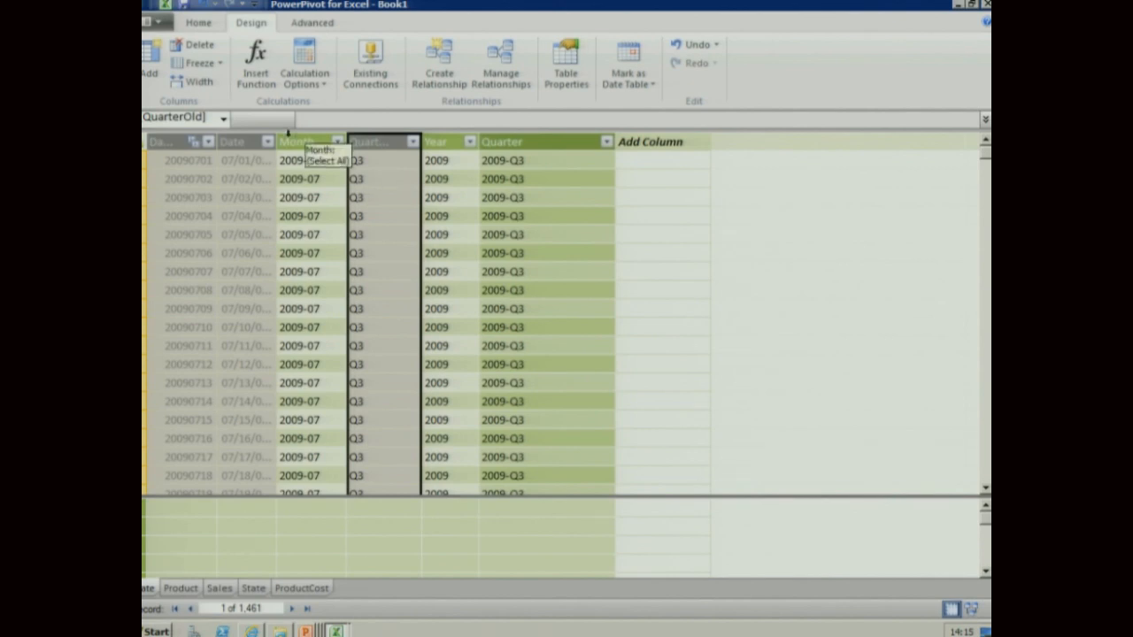
Create a hierarchy from the Month, Year and Quarter columns in the diagram's enlarged Date table
{"action": "left_click", "coordinate": [182, 21]}
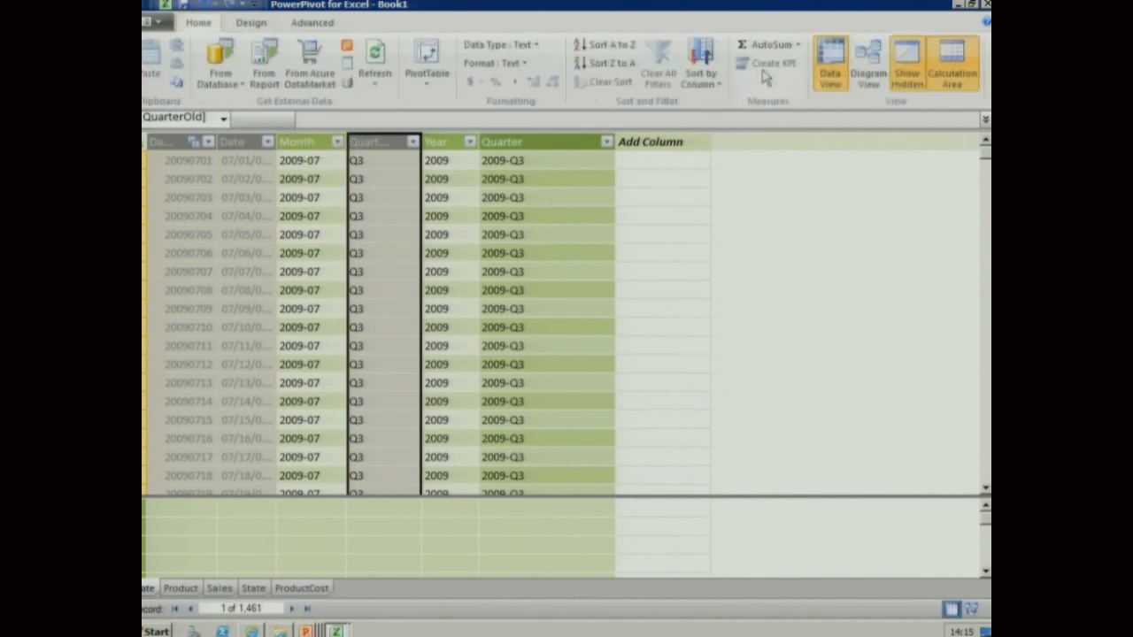
{"action": "left_click", "coordinate": [867, 67]}
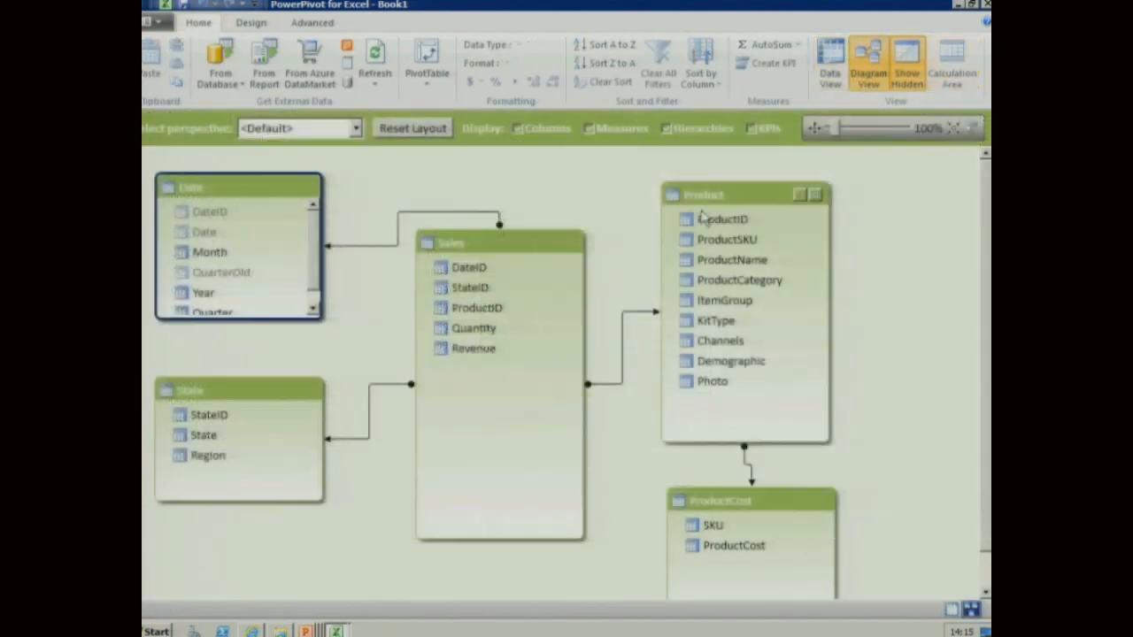
{"action": "left_click", "coordinate": [310, 188]}
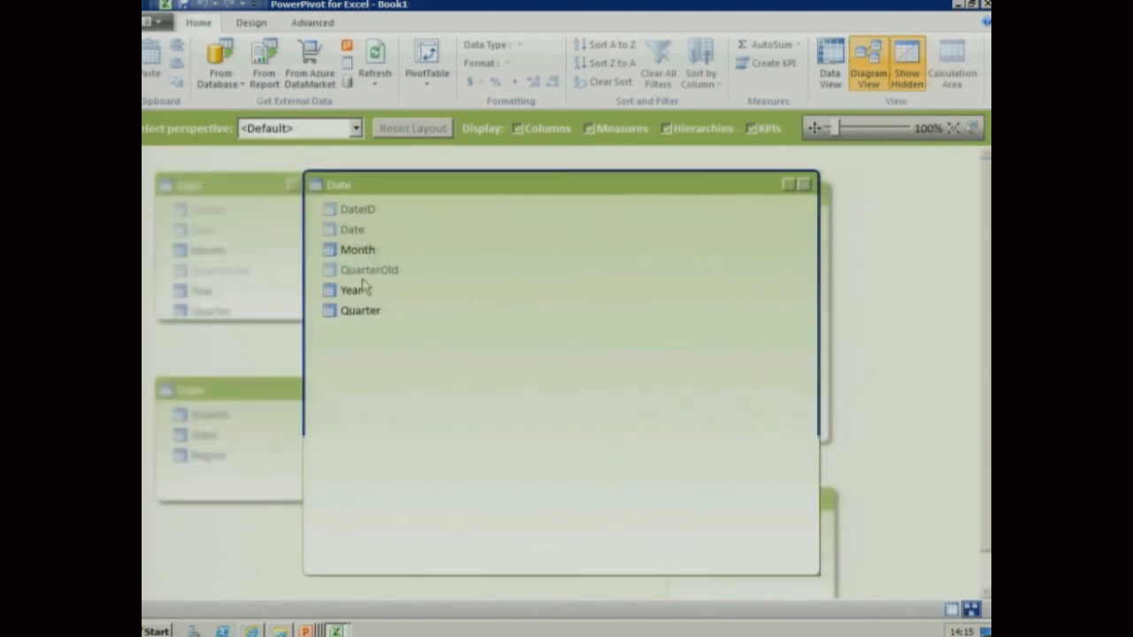
{"action": "left_click", "coordinate": [361, 290], "text": "ctrl"}
{"action": "left_click", "coordinate": [367, 310], "text": "ctrl"}
{"action": "right_click", "coordinate": [377, 318]}
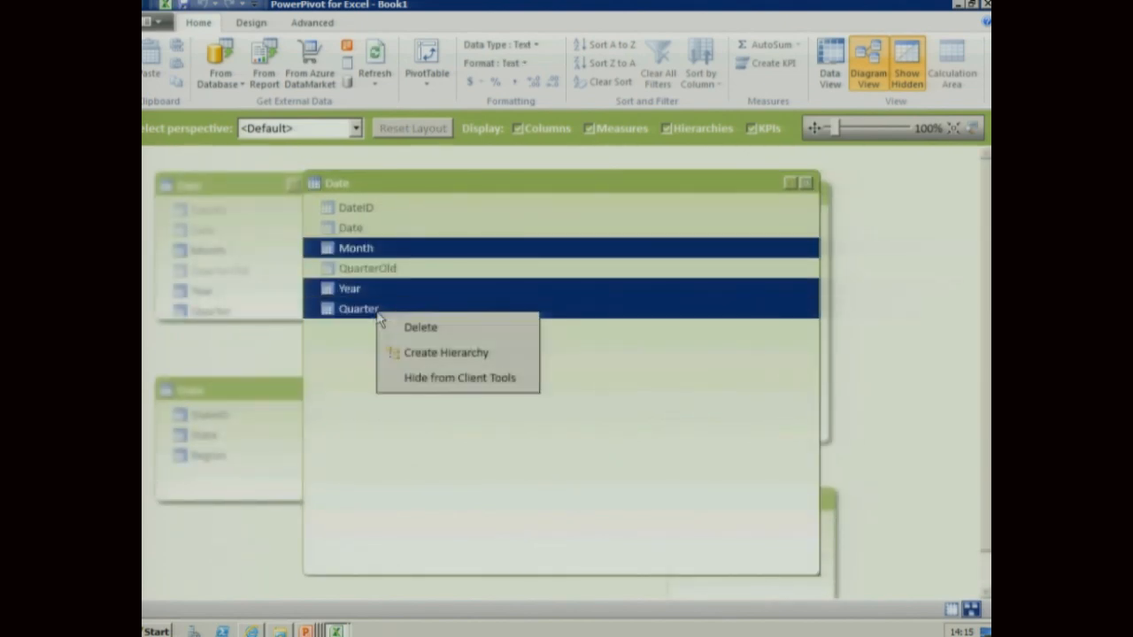
{"action": "left_click", "coordinate": [495, 355]}
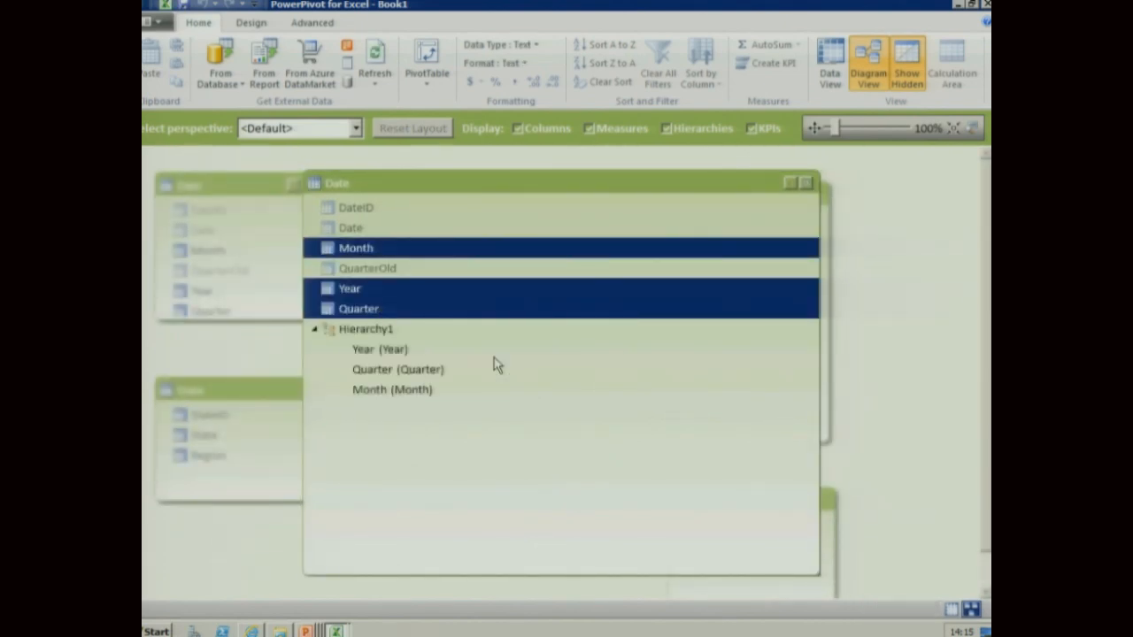
Name the new hierarchy of the Date table Calendar
{"action": "type", "text": "Claendar"}
{"action": "key", "text": "BackSpace"}
{"action": "key", "text": "BackSpace"}
{"action": "key", "text": "BackSpace"}
{"action": "key", "text": "BackSpace"}
{"action": "key", "text": "BackSpace"}
{"action": "key", "text": "BackSpace"}
{"action": "key", "text": "BackSpace"}
{"action": "type", "text": "alendar"}
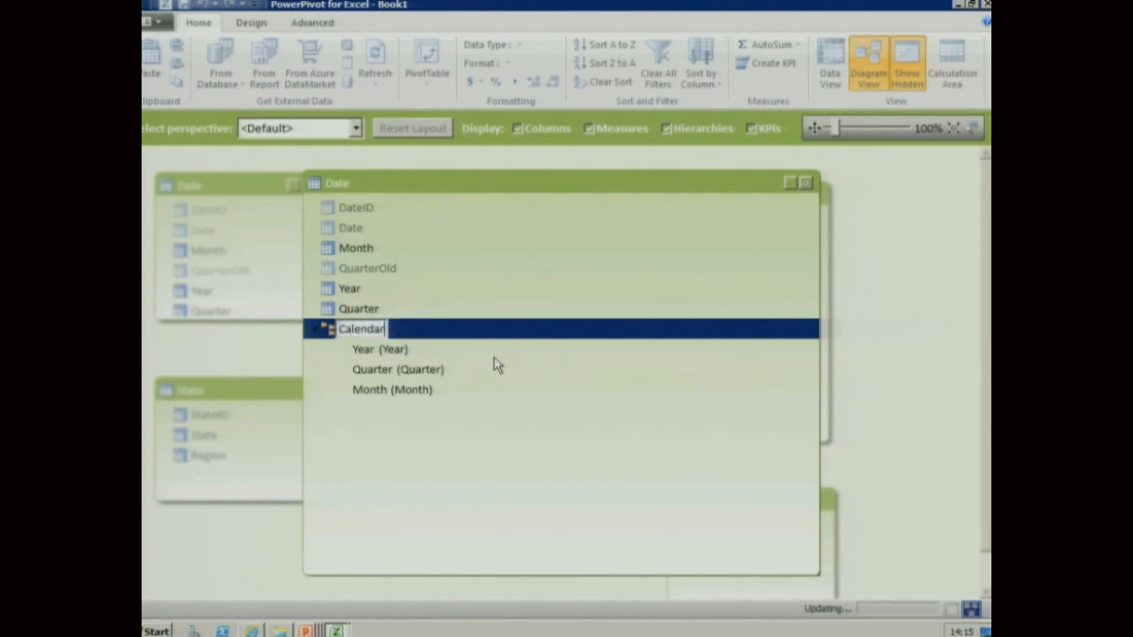
{"action": "key", "text": "Return"}
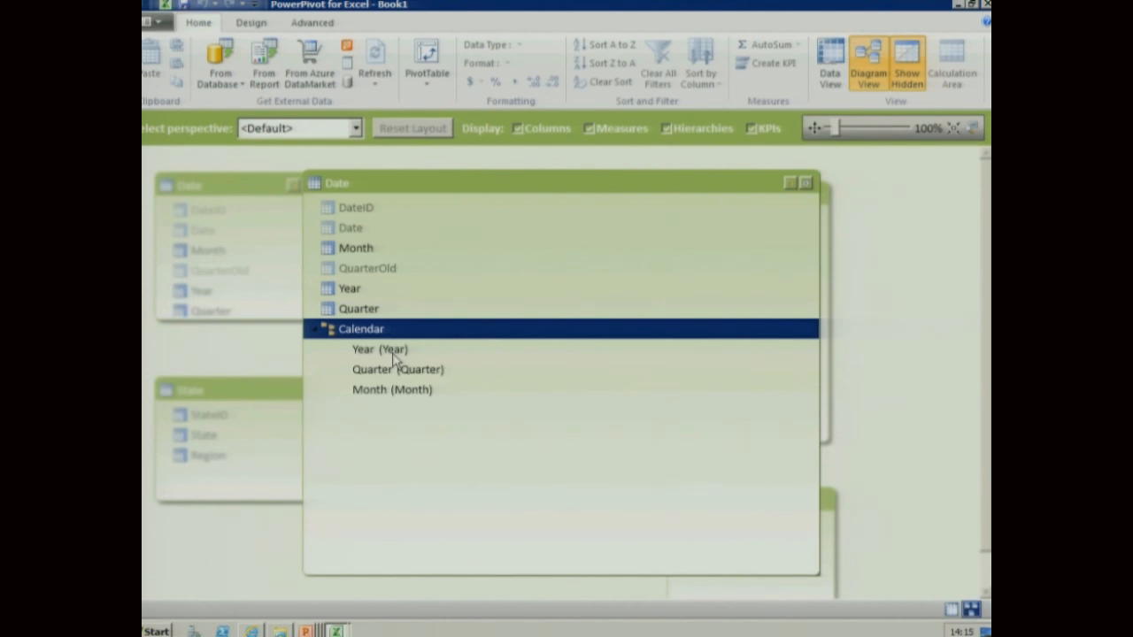
{"action": "mouse_move", "coordinate": [386, 390]}
{"action": "left_mouse_down"}
{"action": "mouse_move", "coordinate": [384, 362]}
{"action": "mouse_move", "coordinate": [386, 393]}
{"action": "left_mouse_up"}
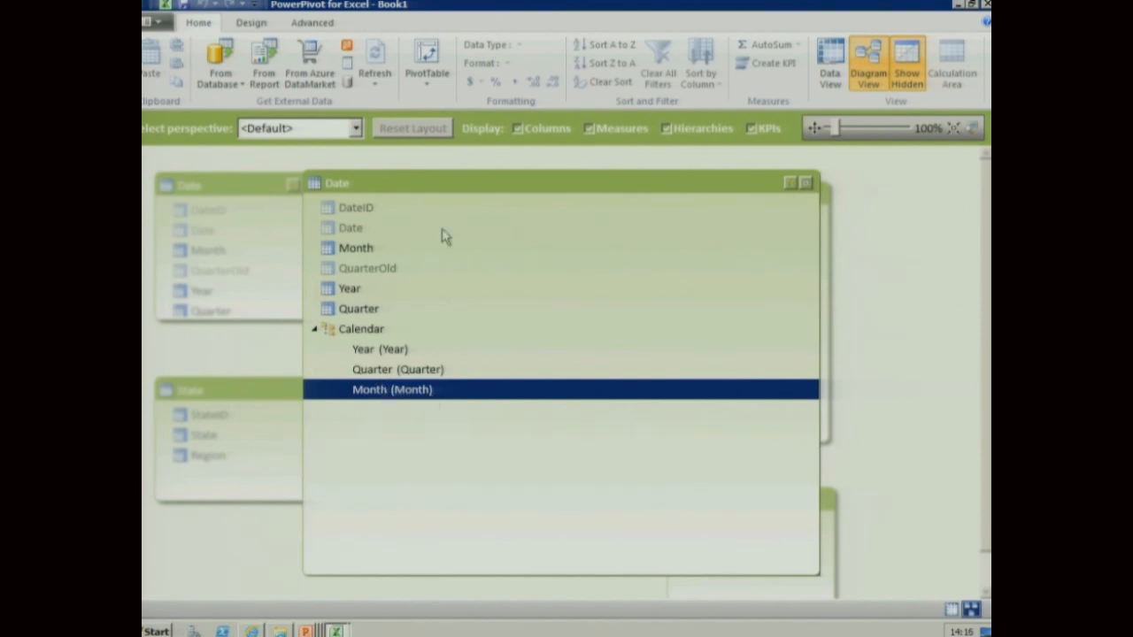
Hide the Month, Year and Quarter columns of the Date table from client tools and restore the table's size
{"action": "left_click", "coordinate": [368, 252]}
{"action": "left_click", "coordinate": [358, 292], "text": "ctrl"}
{"action": "left_click", "coordinate": [380, 311], "text": "ctrl"}
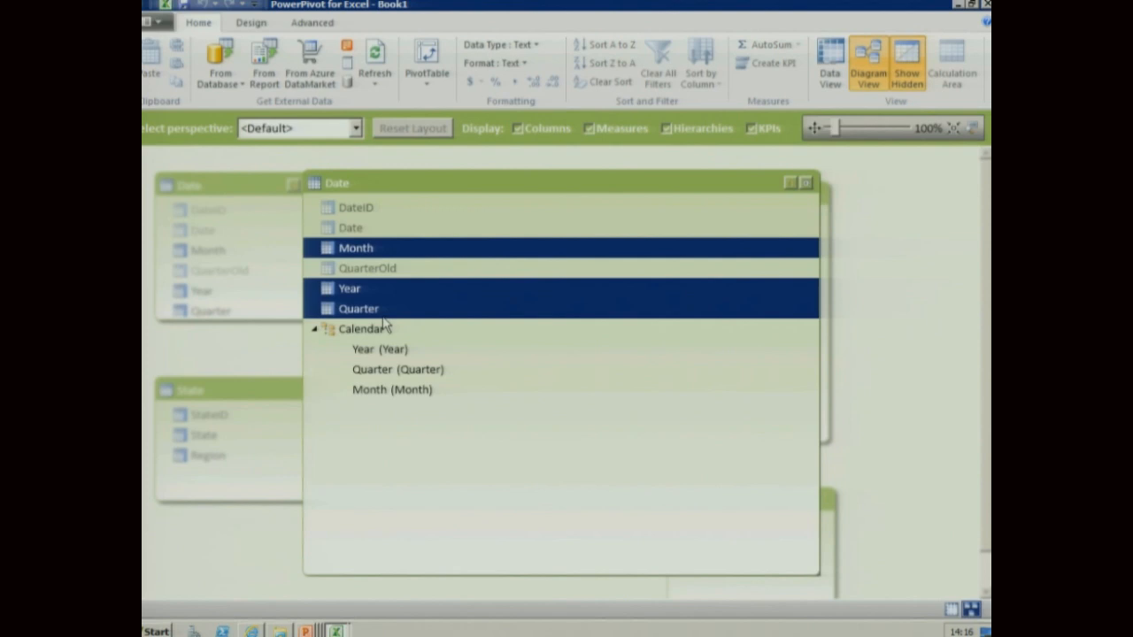
{"action": "right_click", "coordinate": [386, 324]}
{"action": "left_click", "coordinate": [473, 380]}
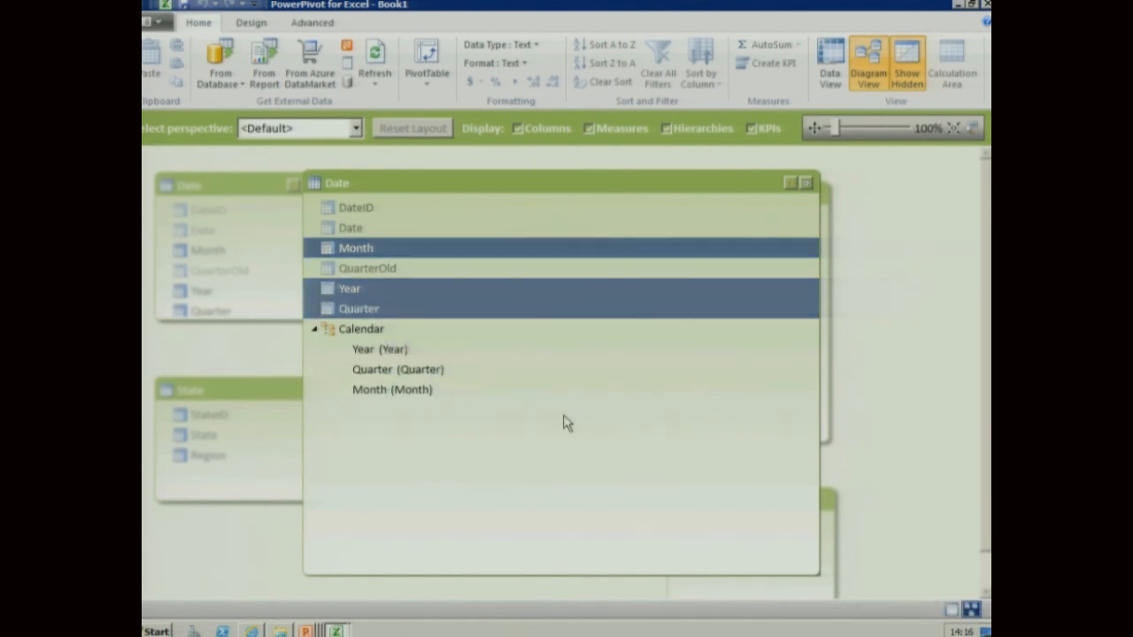
{"action": "left_click", "coordinate": [804, 182]}
Hide StateID in the State table and ProductID in the Product table from client tools
{"action": "left_click", "coordinate": [233, 394]}
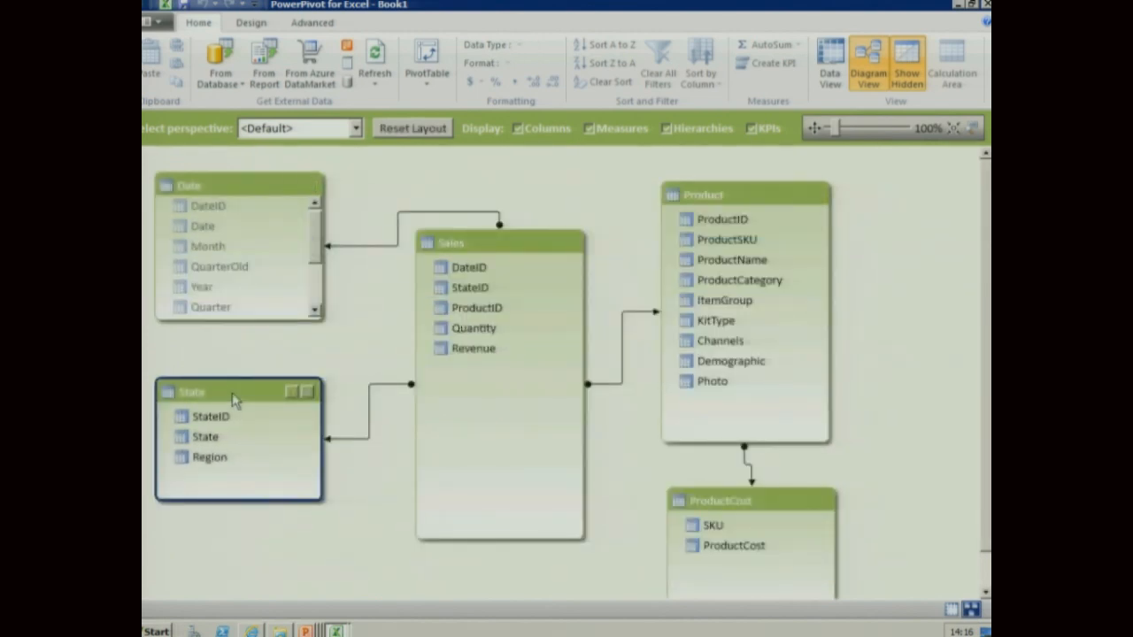
{"action": "left_click", "coordinate": [743, 201]}
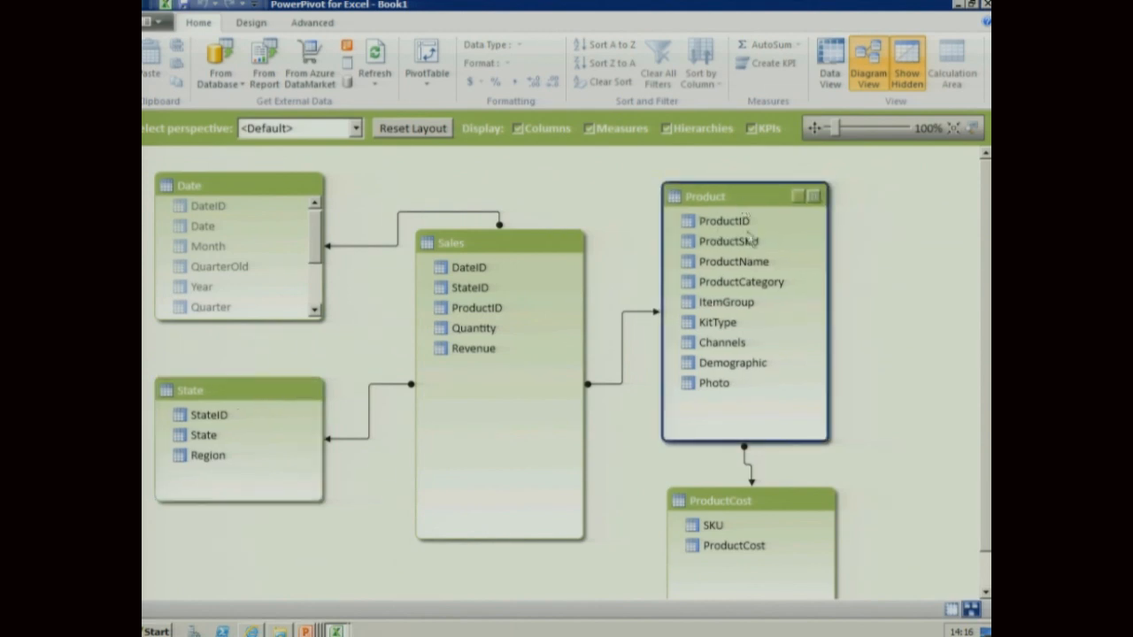
{"action": "left_click", "coordinate": [749, 264]}
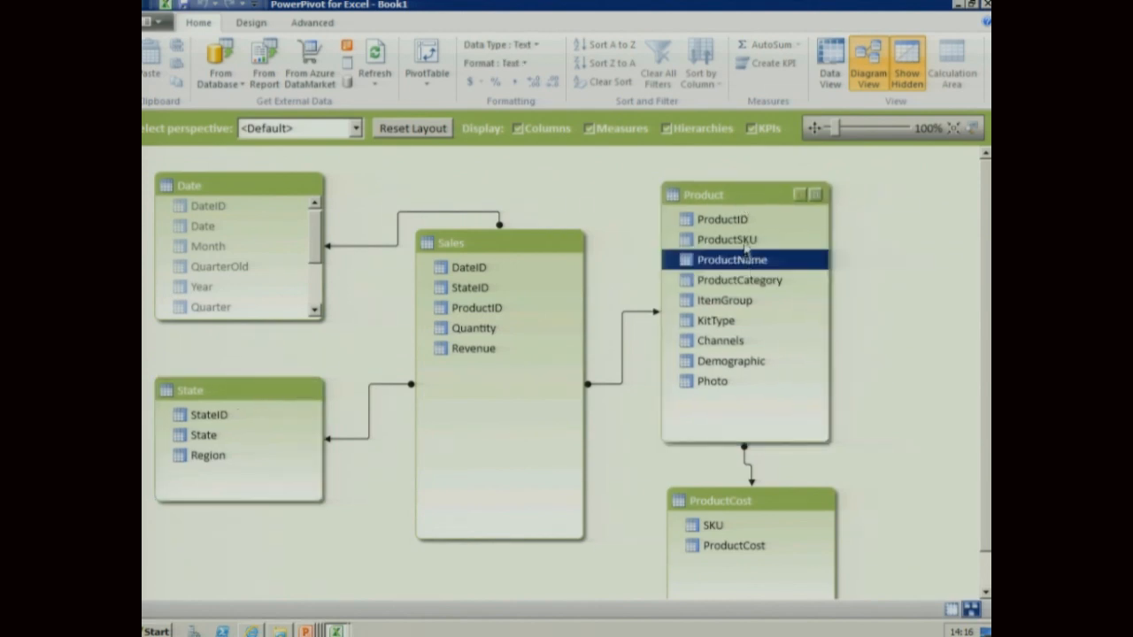
{"action": "key", "text": "Up"}
{"action": "left_click", "coordinate": [763, 285]}
{"action": "left_click", "coordinate": [760, 267]}
{"action": "right_click", "coordinate": [210, 416]}
{"action": "left_click", "coordinate": [283, 511]}
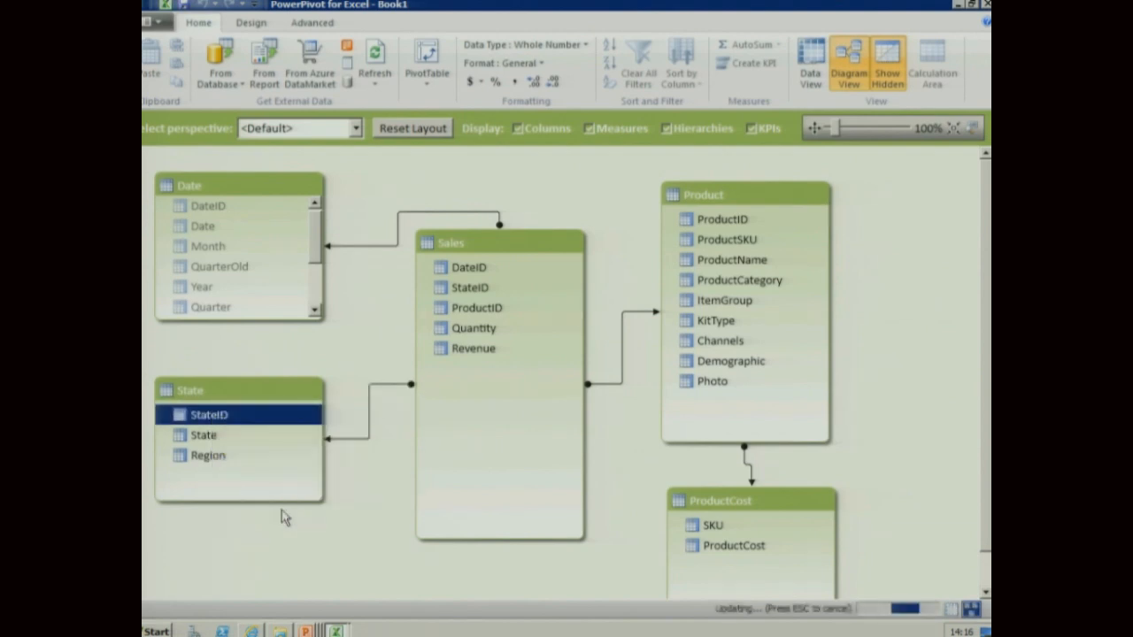
{"action": "left_click", "coordinate": [728, 225]}
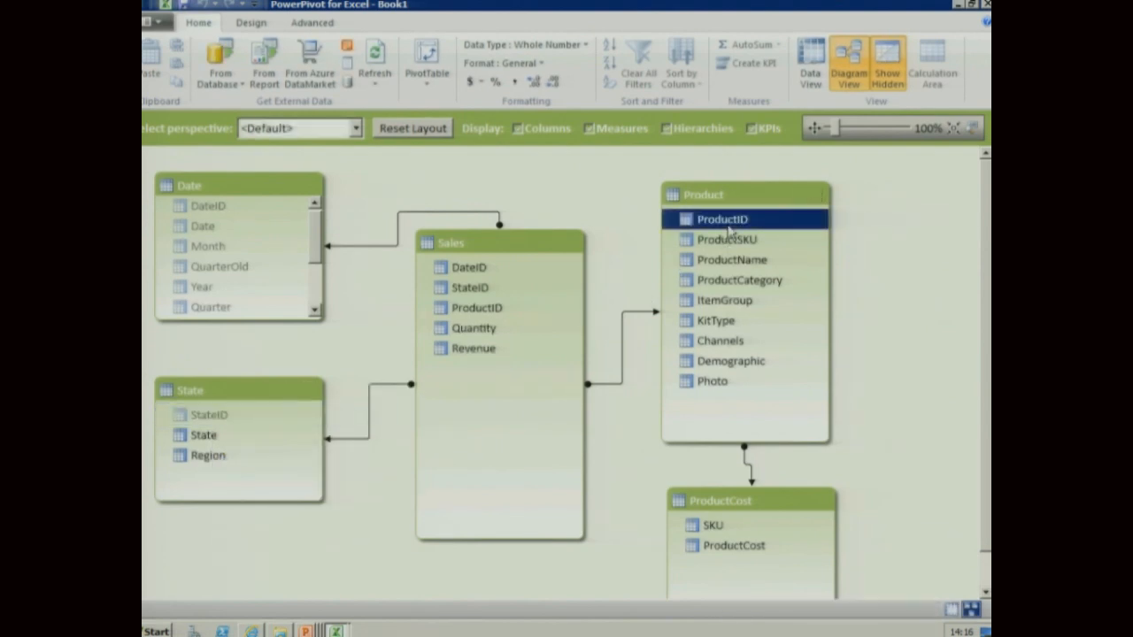
{"action": "right_click", "coordinate": [727, 228]}
{"action": "left_click", "coordinate": [755, 324]}
Rename the ProductSKU column of the Product table to SKU
{"action": "left_click", "coordinate": [758, 244]}
{"action": "right_click", "coordinate": [758, 244]}
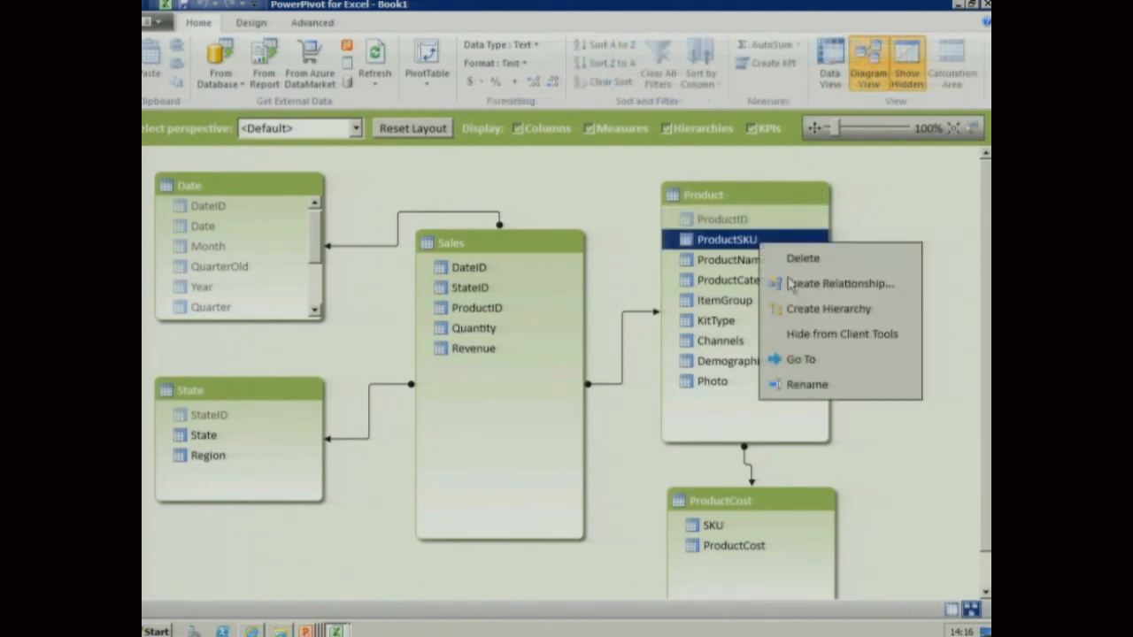
{"action": "left_click", "coordinate": [805, 387]}
{"action": "type", "text": "SKU"}
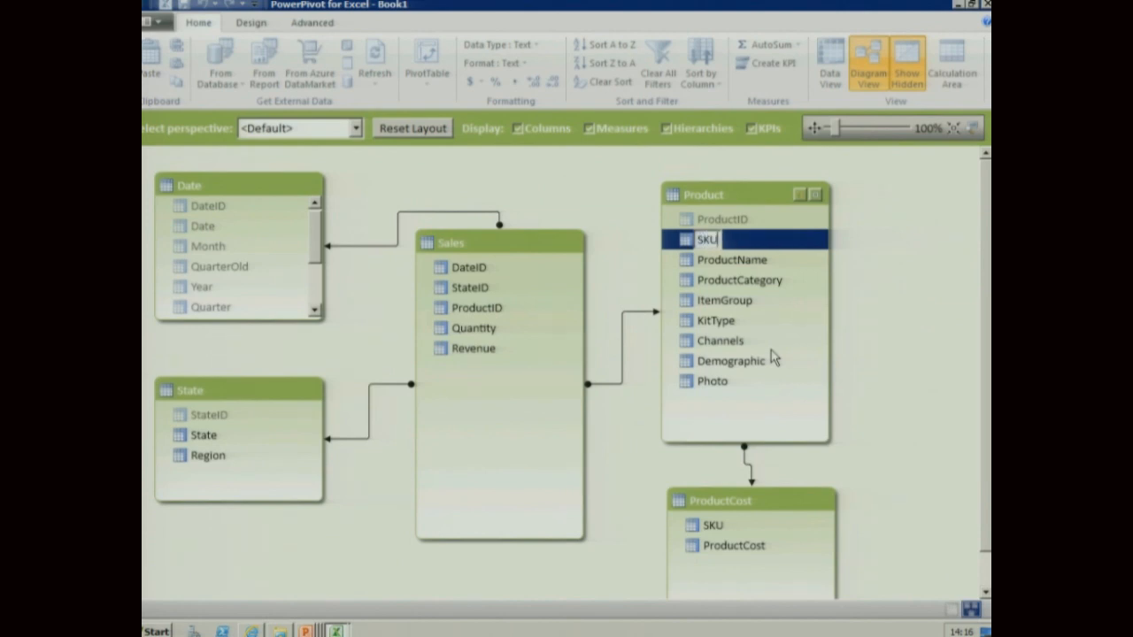
{"action": "key", "text": "Return"}
Rename the ProductName column of the Product table to Product
{"action": "left_click", "coordinate": [740, 259]}
{"action": "right_click", "coordinate": [740, 259]}
{"action": "left_click", "coordinate": [788, 404]}
{"action": "type", "text": "Product"}
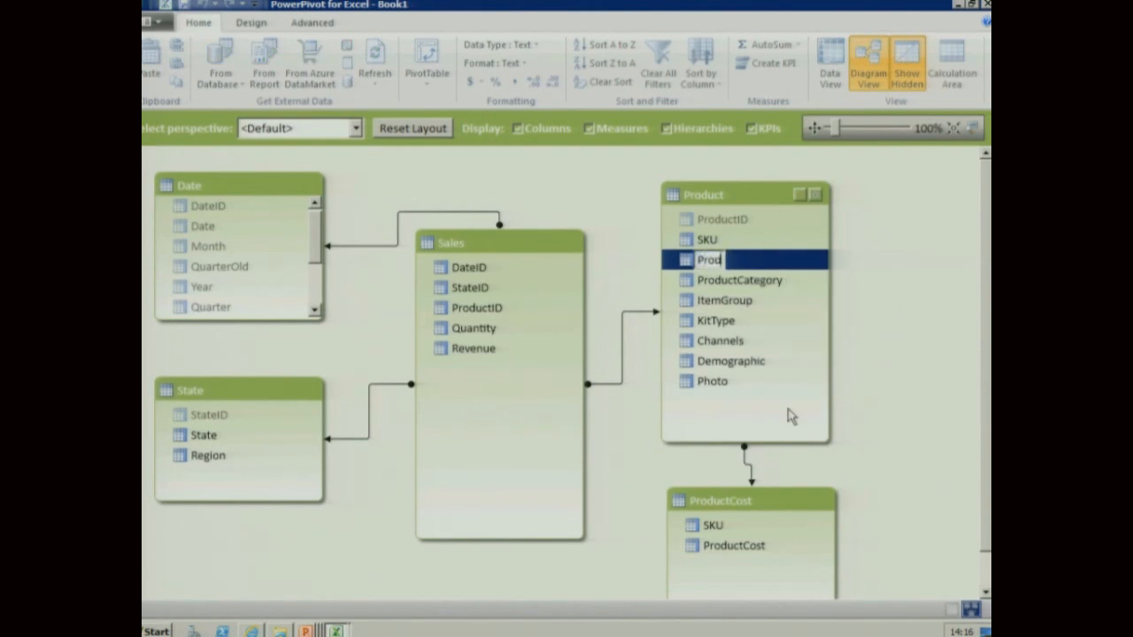
{"action": "key", "text": "Return"}
Rename the ProductCategory column of the Product table to Category
{"action": "left_click", "coordinate": [744, 281]}
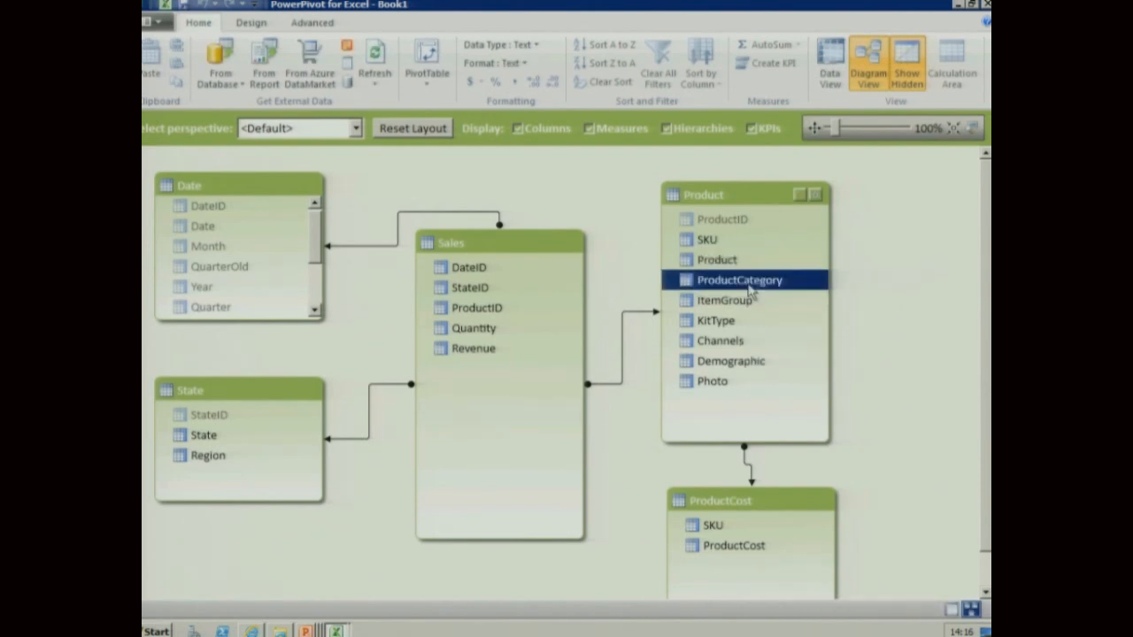
{"action": "right_click", "coordinate": [743, 281]}
{"action": "left_click", "coordinate": [793, 426]}
{"action": "type", "text": "Category"}
{"action": "key", "text": "Return"}
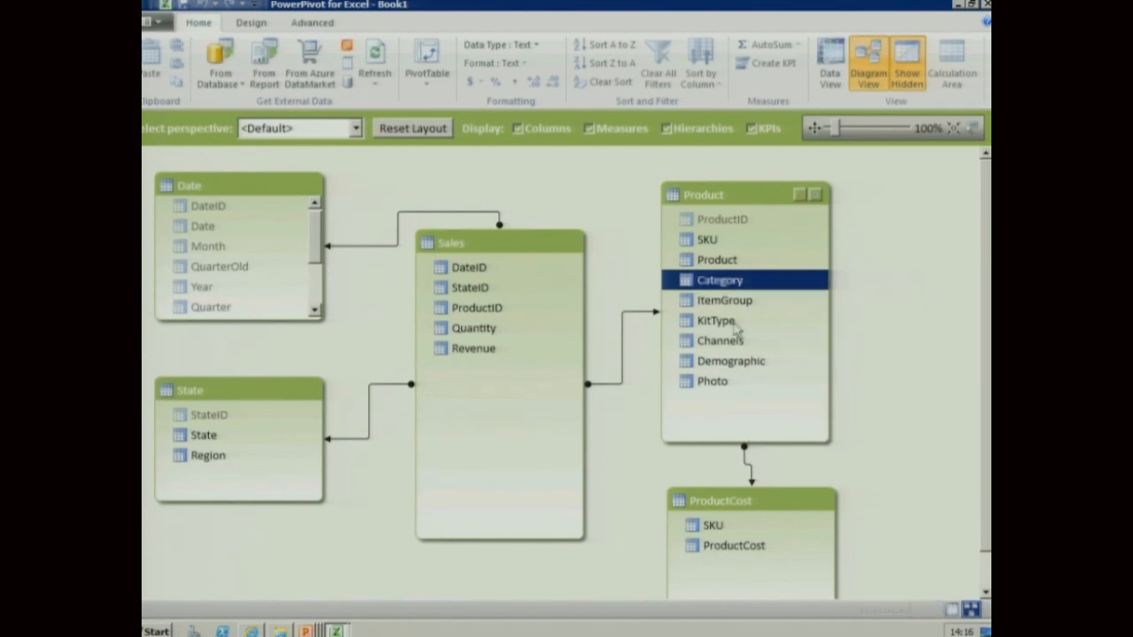
Rename the ItemGroup column of the Product table to Item Group
{"action": "left_click", "coordinate": [733, 306]}
{"action": "right_click", "coordinate": [733, 305]}
{"action": "left_click", "coordinate": [783, 447]}
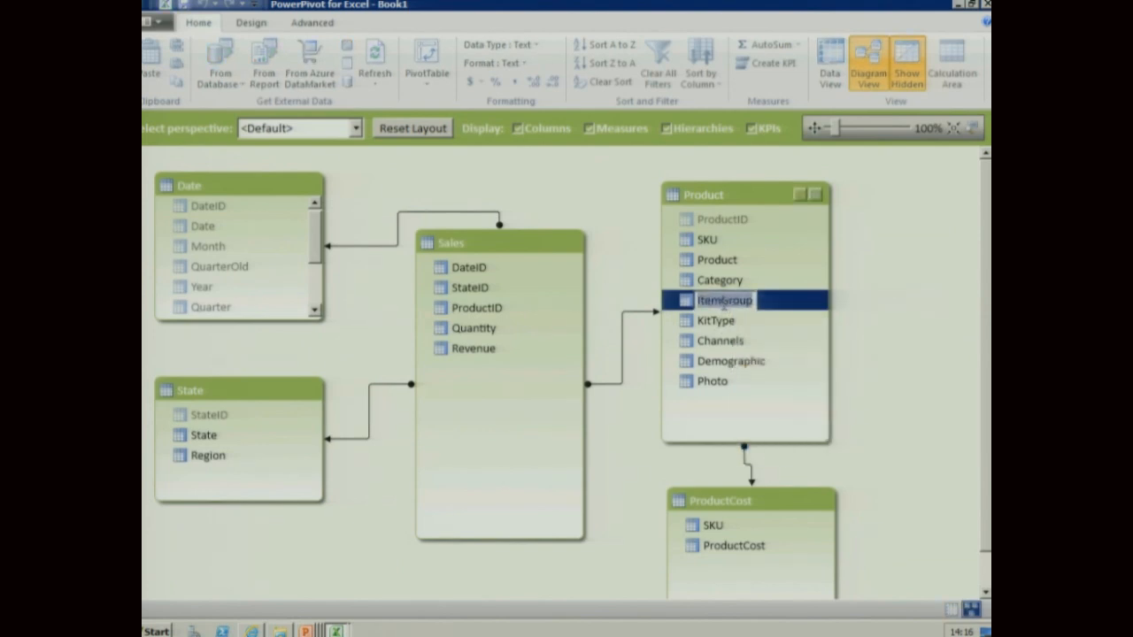
{"action": "type", "text": "Item Group"}
{"action": "key", "text": "Return"}
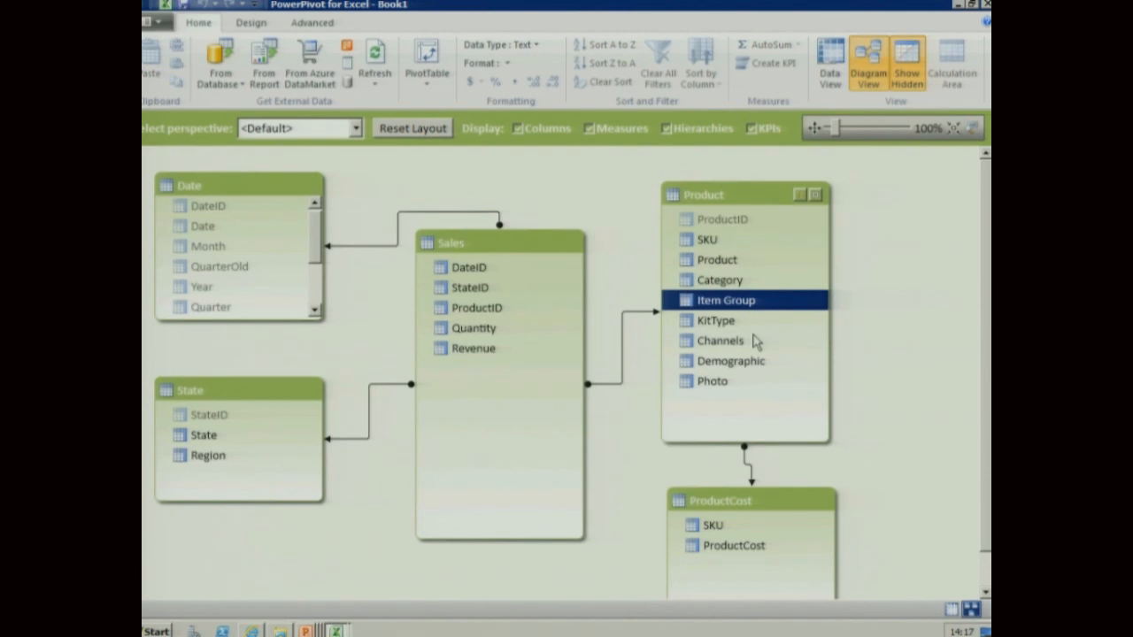
Rename the KitType column of the Product table to Kit Type
{"action": "right_click", "coordinate": [700, 317]}
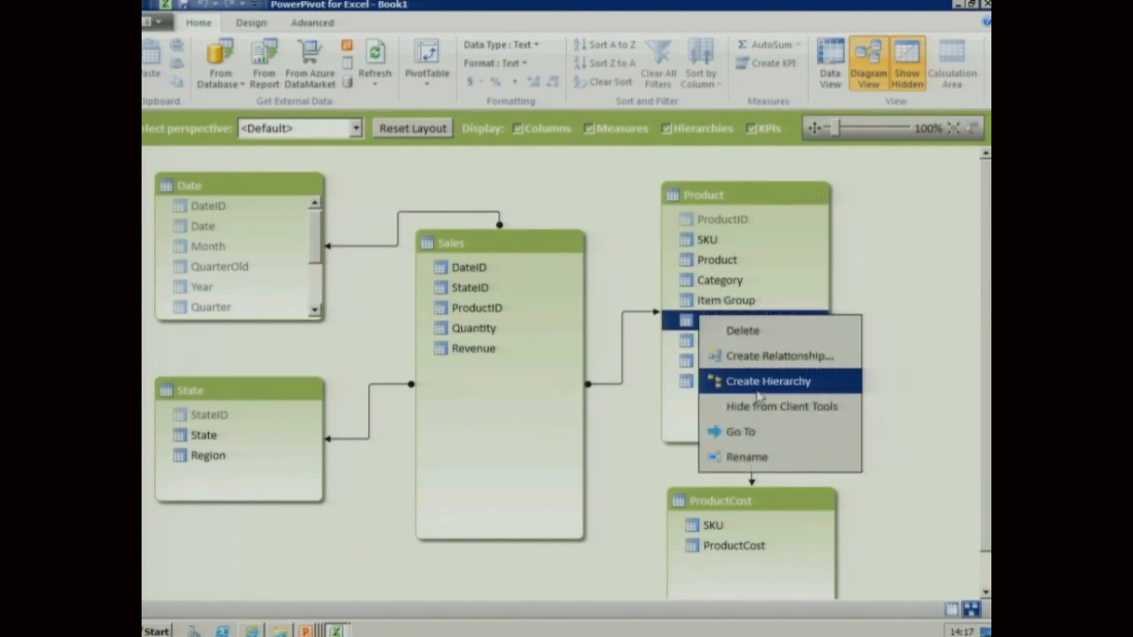
{"action": "left_click", "coordinate": [748, 457]}
{"action": "type", "text": "Kit Type"}
{"action": "key", "text": "Return"}
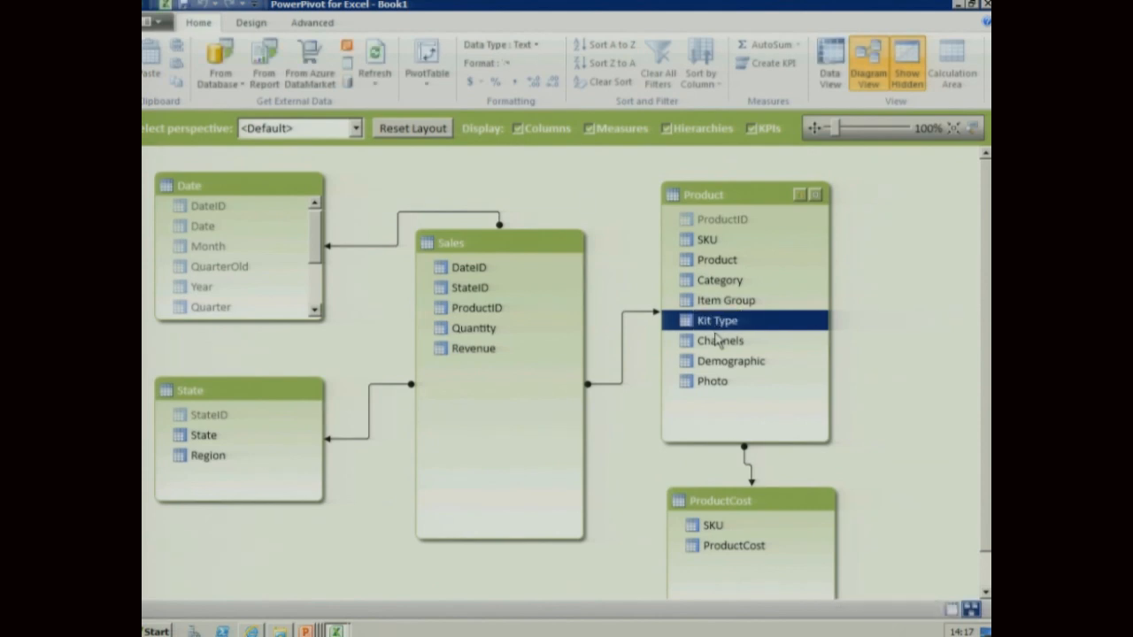
Go from the diagram to the data of the Sales table
{"action": "left_click", "coordinate": [485, 250]}
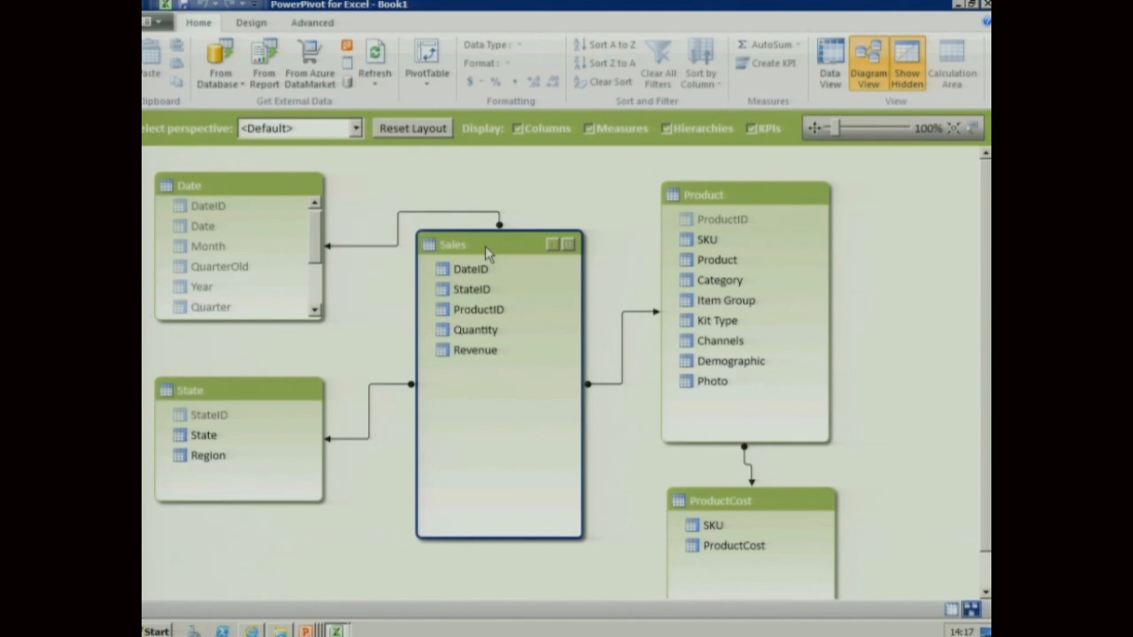
{"action": "right_click", "coordinate": [485, 246]}
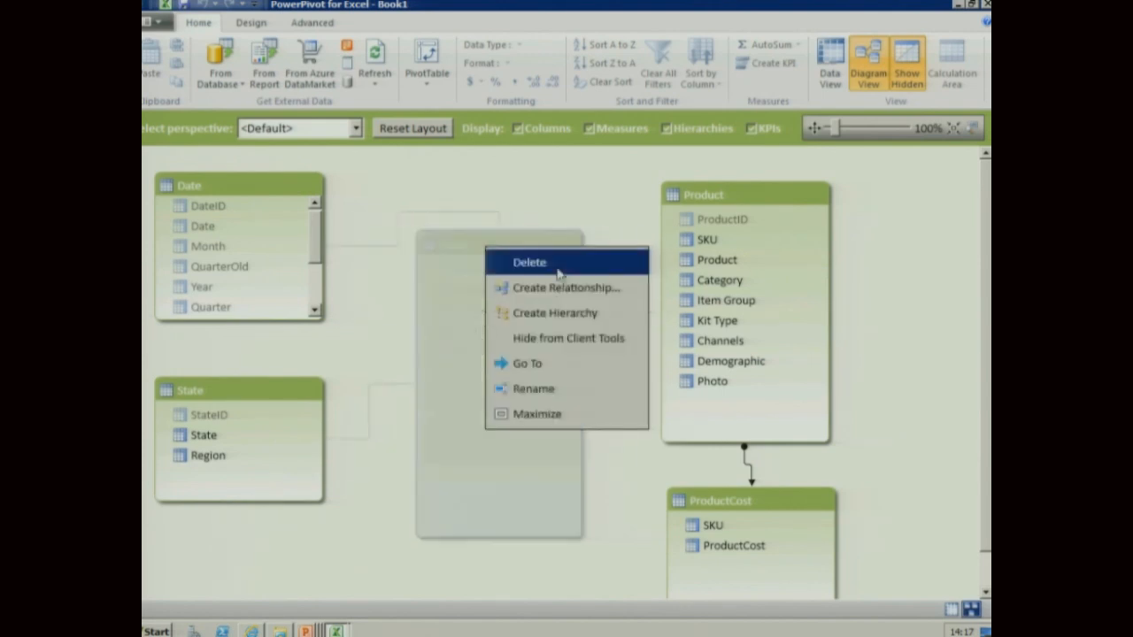
{"action": "left_click", "coordinate": [528, 363]}
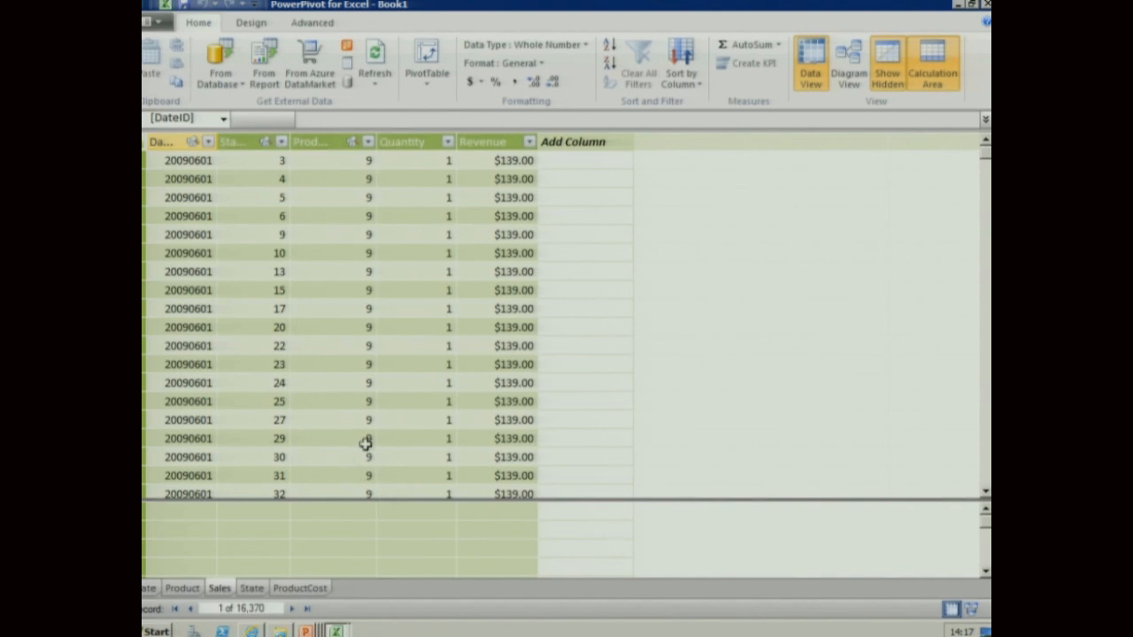
Add a calculated column to the Sales table with the formula =RELATED(ProductCost[ProductCost])
{"action": "left_click", "coordinate": [402, 142]}
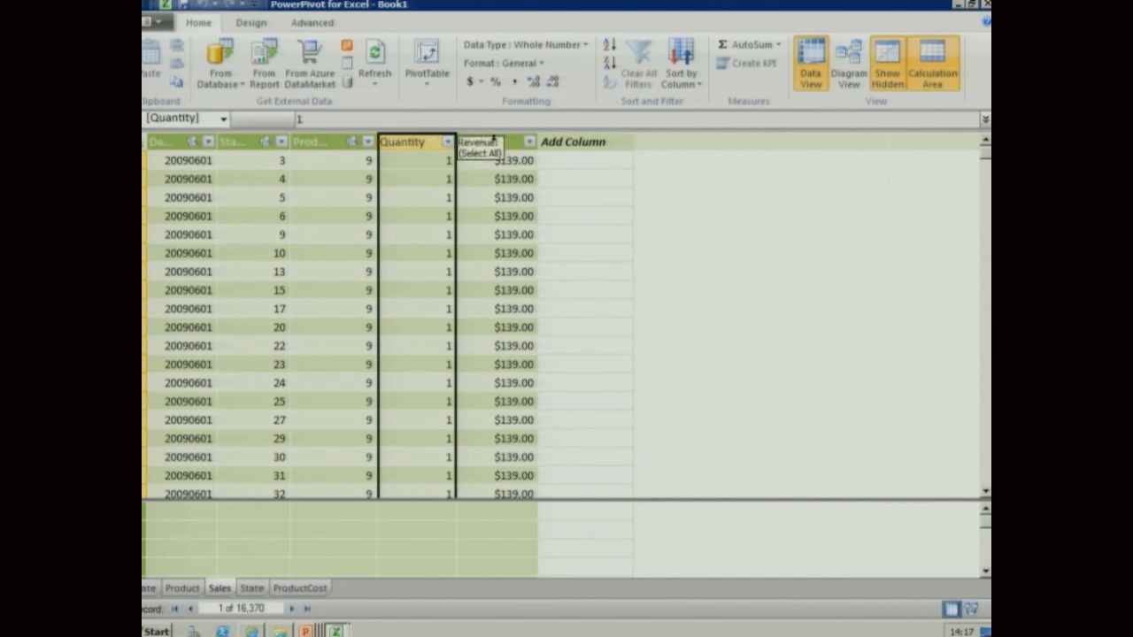
{"action": "left_click", "coordinate": [554, 164]}
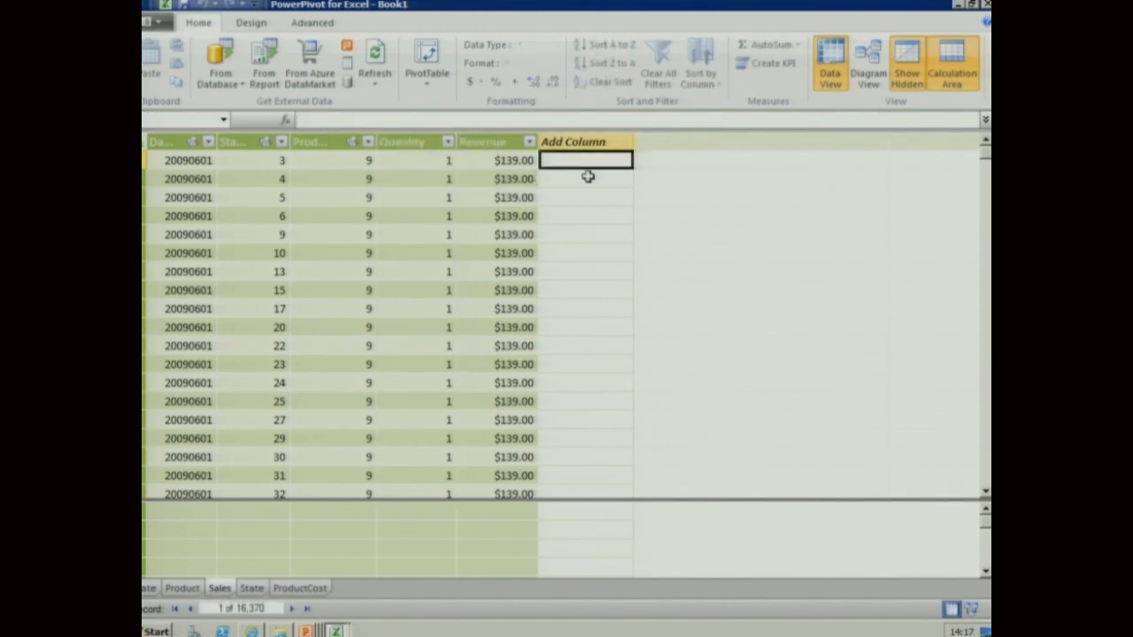
{"action": "left_click", "coordinate": [354, 119]}
{"action": "type", "text": "=RELATE"}
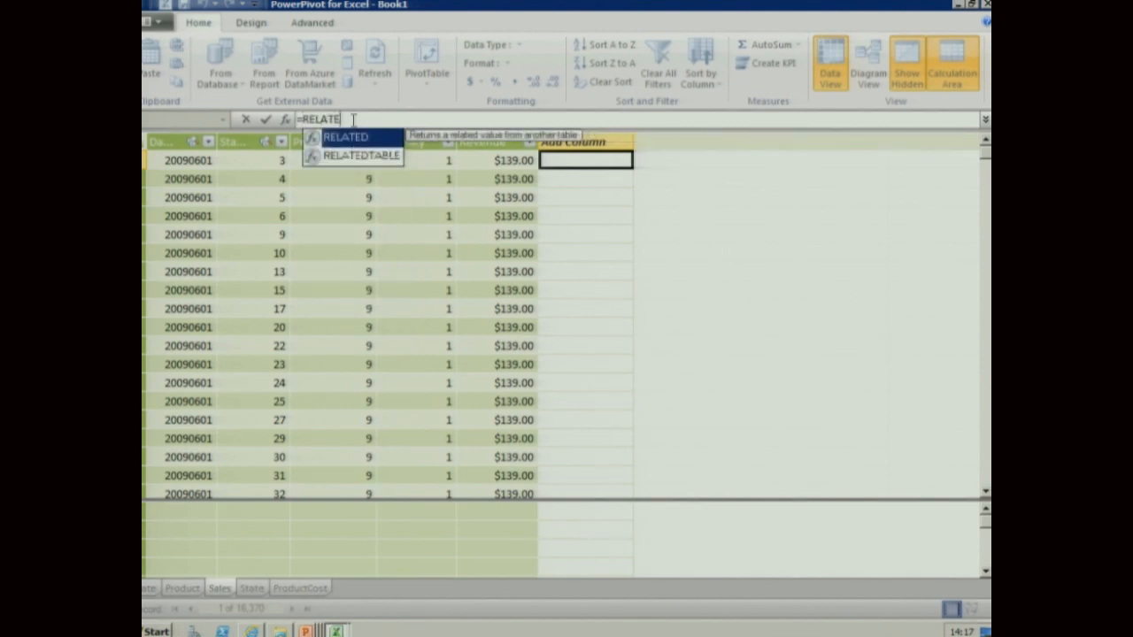
{"action": "type", "text": "D(Propd"}
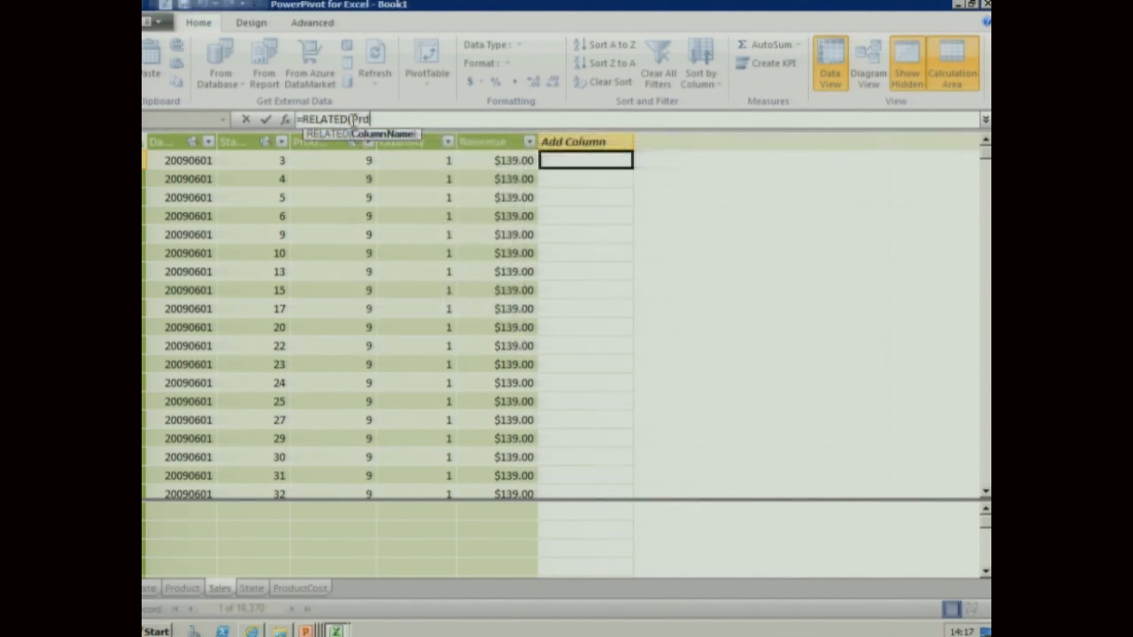
{"action": "key", "text": "BackSpace"}
{"action": "key", "text": "BackSpace"}
{"action": "type", "text": "d"}
{"action": "key", "text": "Down"}
{"action": "key", "text": "Down"}
{"action": "key", "text": "Down"}
{"action": "key", "text": "Down"}
{"action": "key", "text": "Down"}
{"action": "key", "text": "Down"}
{"action": "key", "text": "Down"}
{"action": "key", "text": "Down"}
{"action": "key", "text": "Down"}
{"action": "key", "text": "Down"}
{"action": "key", "text": "Down"}
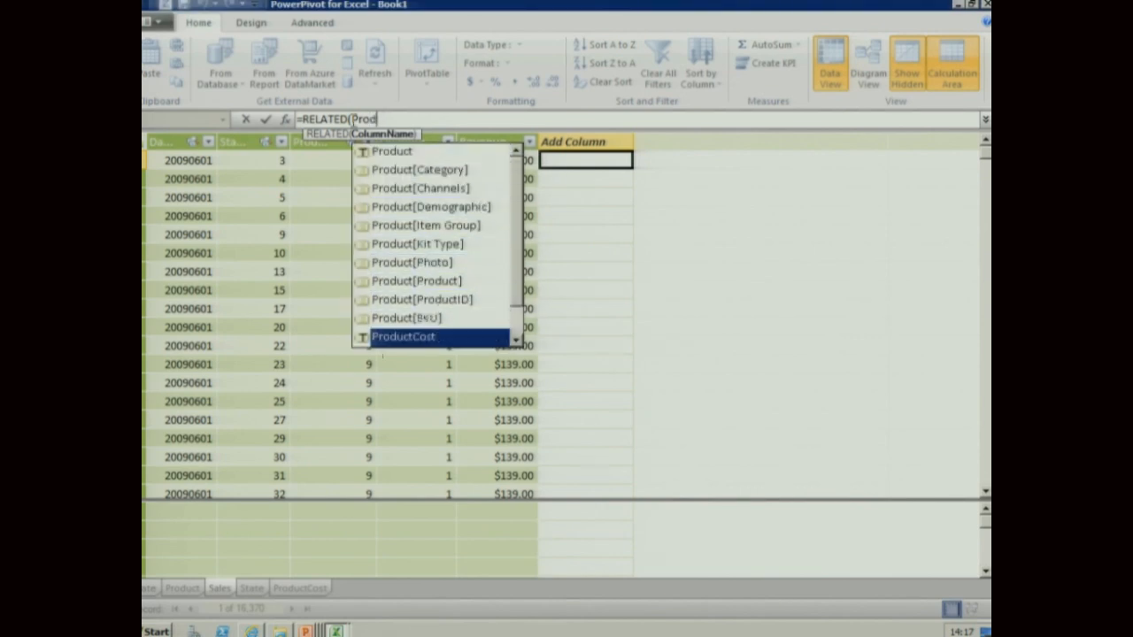
{"action": "key", "text": "Tab"}
{"action": "type", "text": ")"}
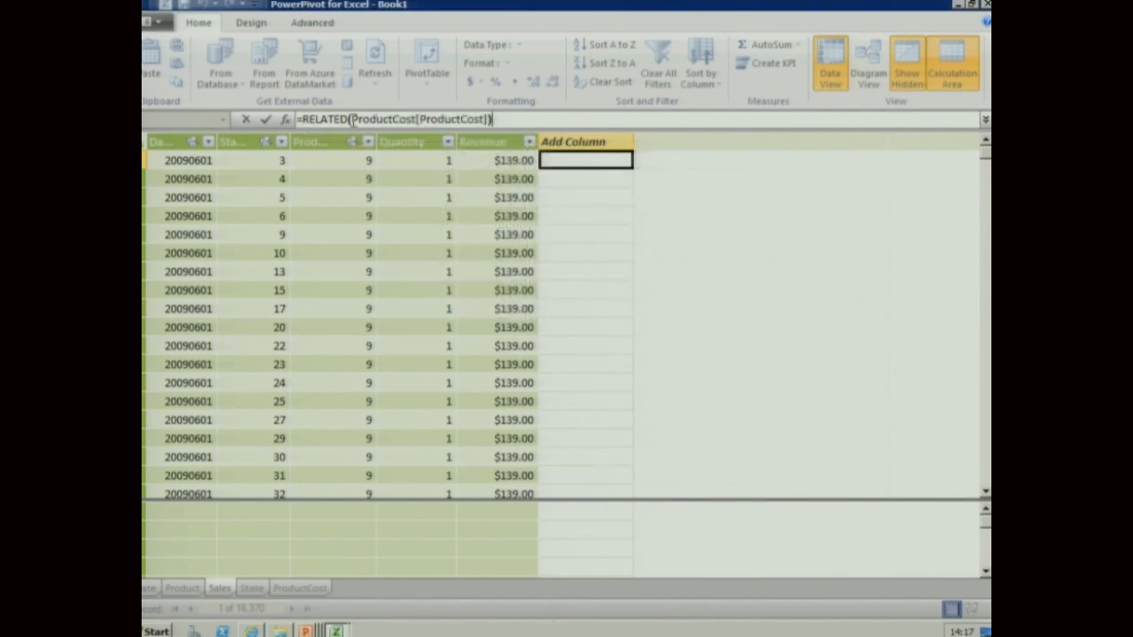
{"action": "key", "text": "Return"}
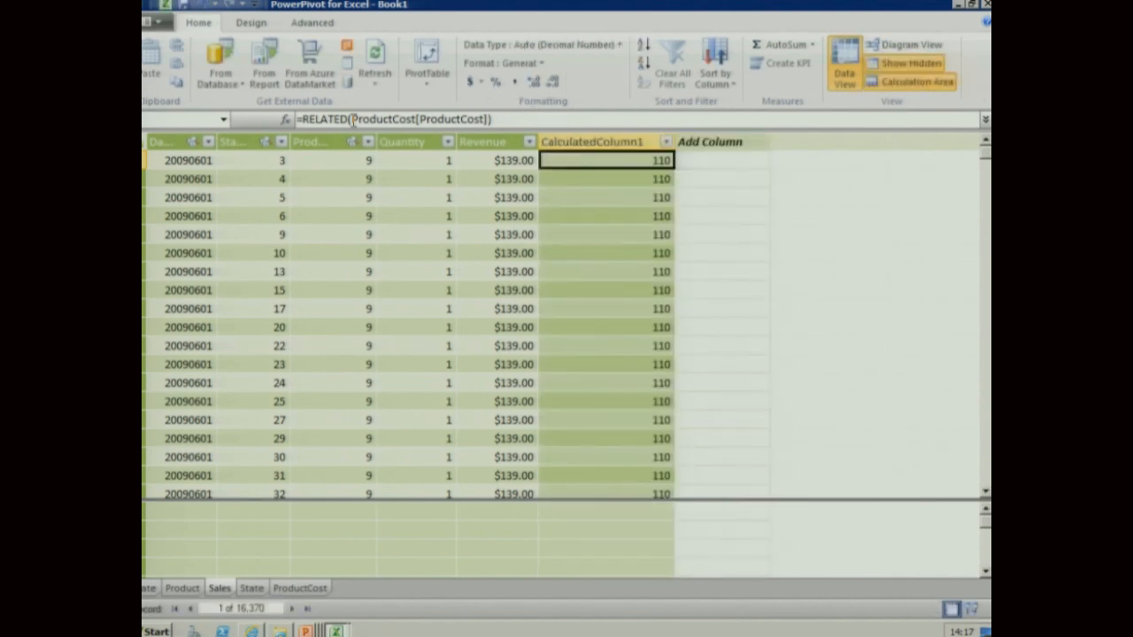
Examine in the diagram how the new Sales column reaches ProductCost through the Product table's SKU relationship
{"action": "left_click", "coordinate": [971, 609]}
{"action": "left_click", "coordinate": [484, 371]}
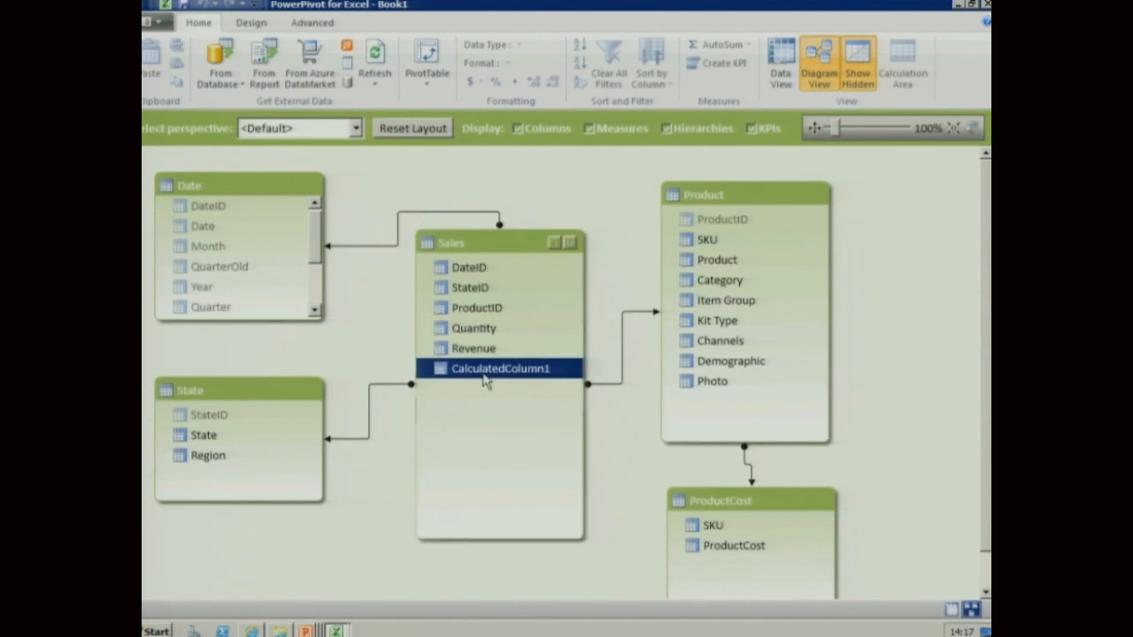
{"action": "left_click", "coordinate": [703, 244]}
{"action": "left_click", "coordinate": [714, 524]}
{"action": "left_click", "coordinate": [719, 549]}
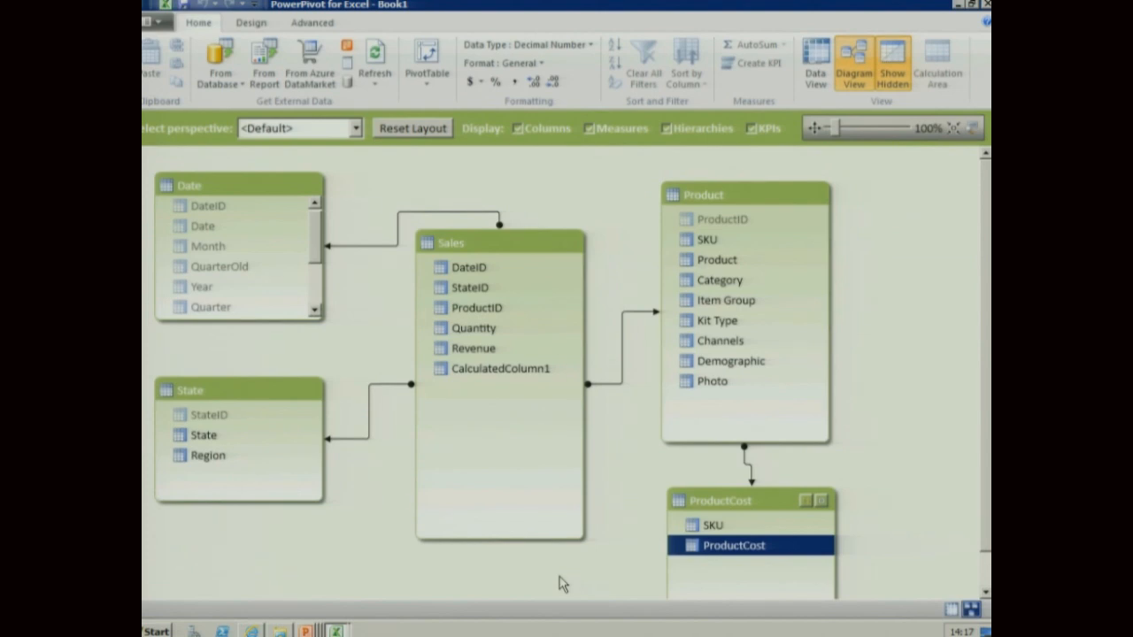
{"action": "left_click", "coordinate": [623, 354]}
{"action": "left_click", "coordinate": [748, 467]}
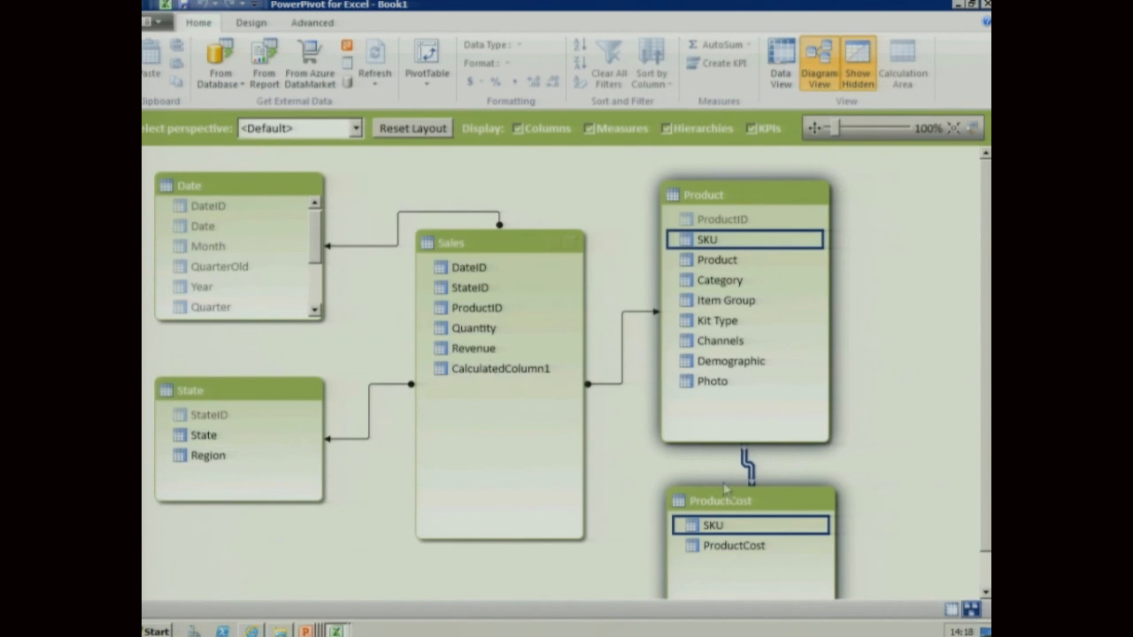
Go from the diagram to the calculated column of the Sales table and rename it COGS
{"action": "right_click", "coordinate": [506, 370]}
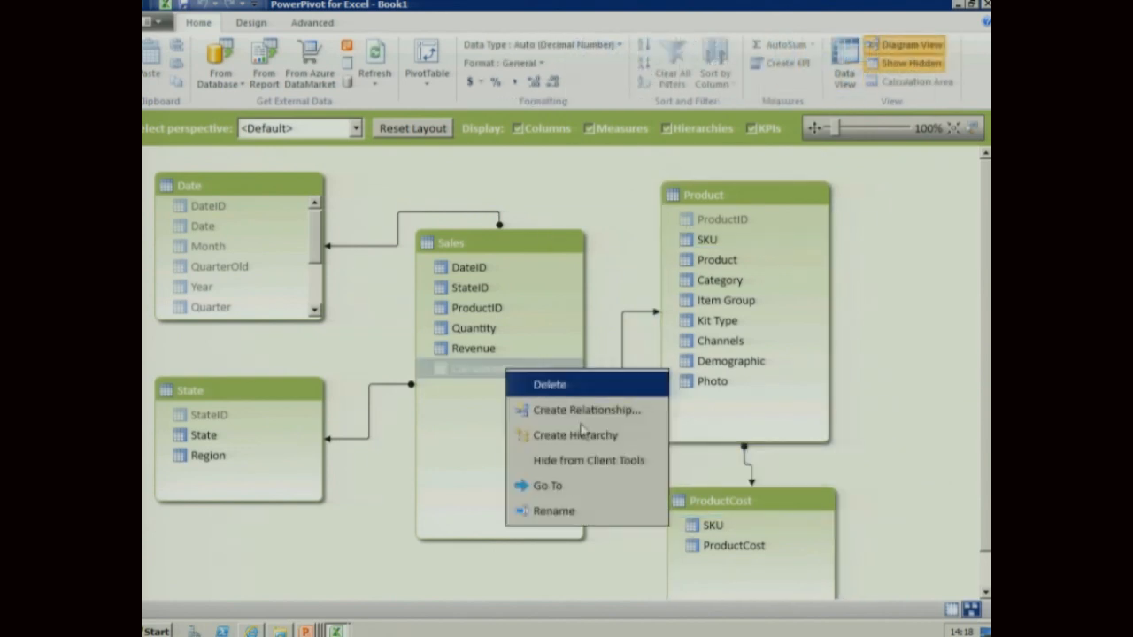
{"action": "left_click", "coordinate": [561, 483]}
{"action": "right_click", "coordinate": [607, 147]}
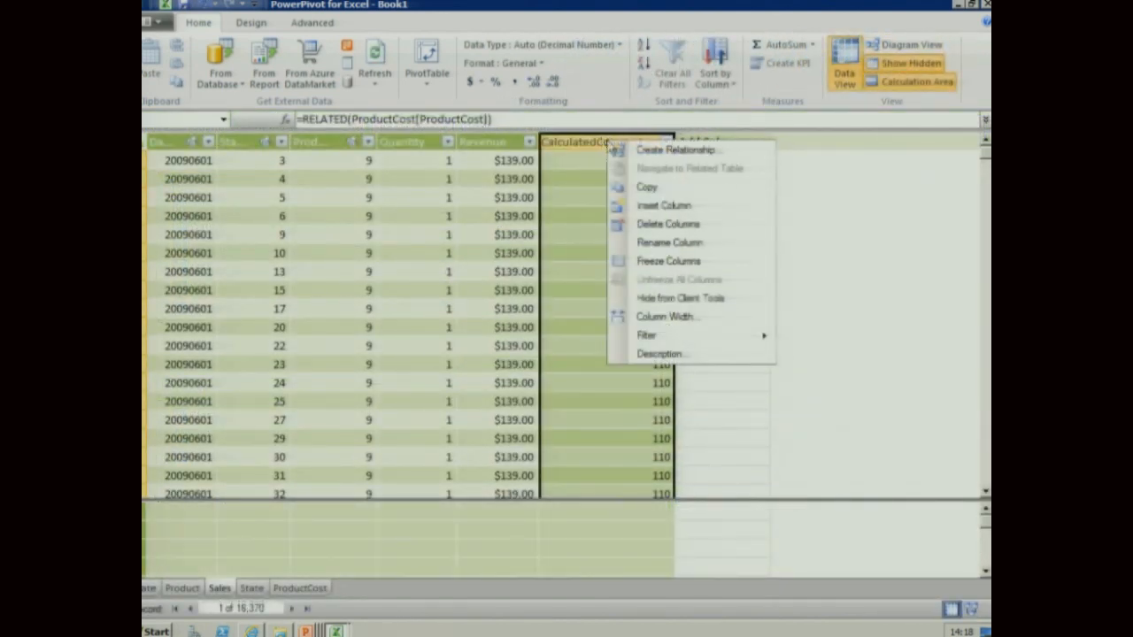
{"action": "left_click", "coordinate": [655, 246]}
{"action": "key", "text": "BackSpace"}
{"action": "type", "text": "COGS"}
{"action": "key", "text": "Return"}
Extend the COGS formula to multiply the related product cost by [Quantity]
{"action": "left_click", "coordinate": [597, 159]}
{"action": "left_click", "coordinate": [520, 121]}
{"action": "type", "text": "*"}
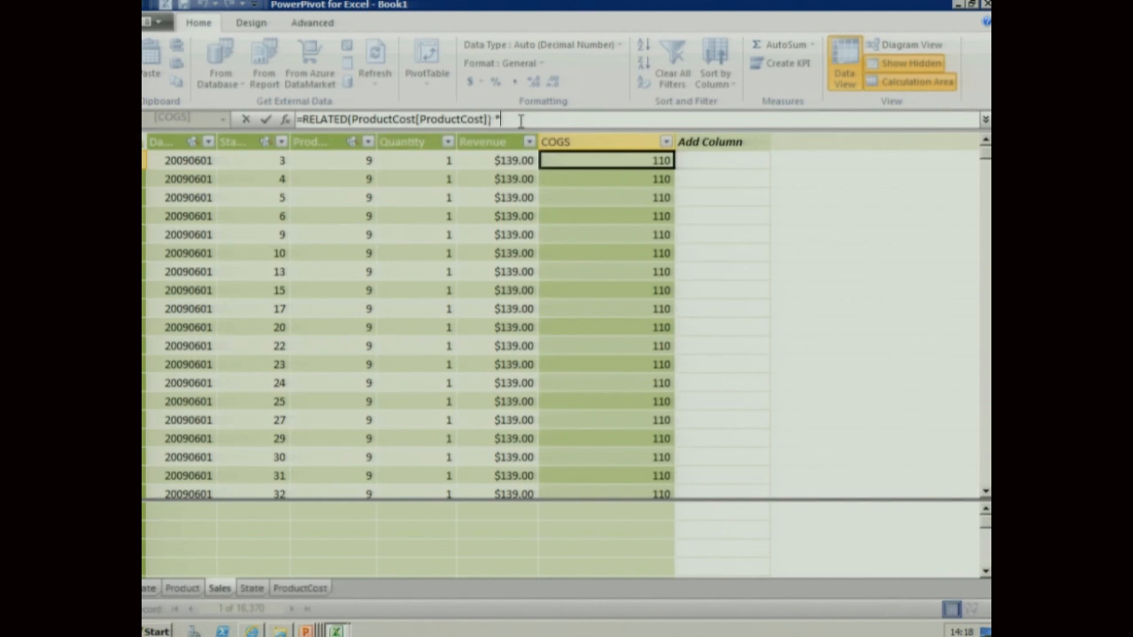
{"action": "left_click", "coordinate": [406, 165]}
{"action": "key", "text": "Return"}
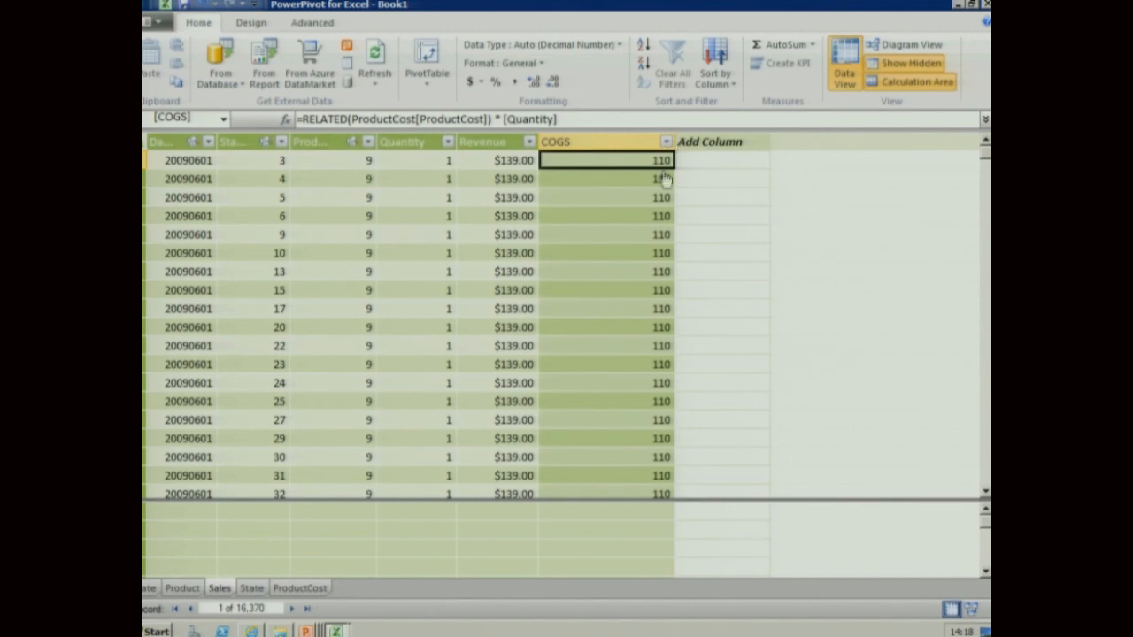
Format the COGS column as currency and make the column narrower
{"action": "left_click", "coordinate": [516, 164]}
{"action": "left_click", "coordinate": [582, 165]}
{"action": "left_click", "coordinate": [540, 66]}
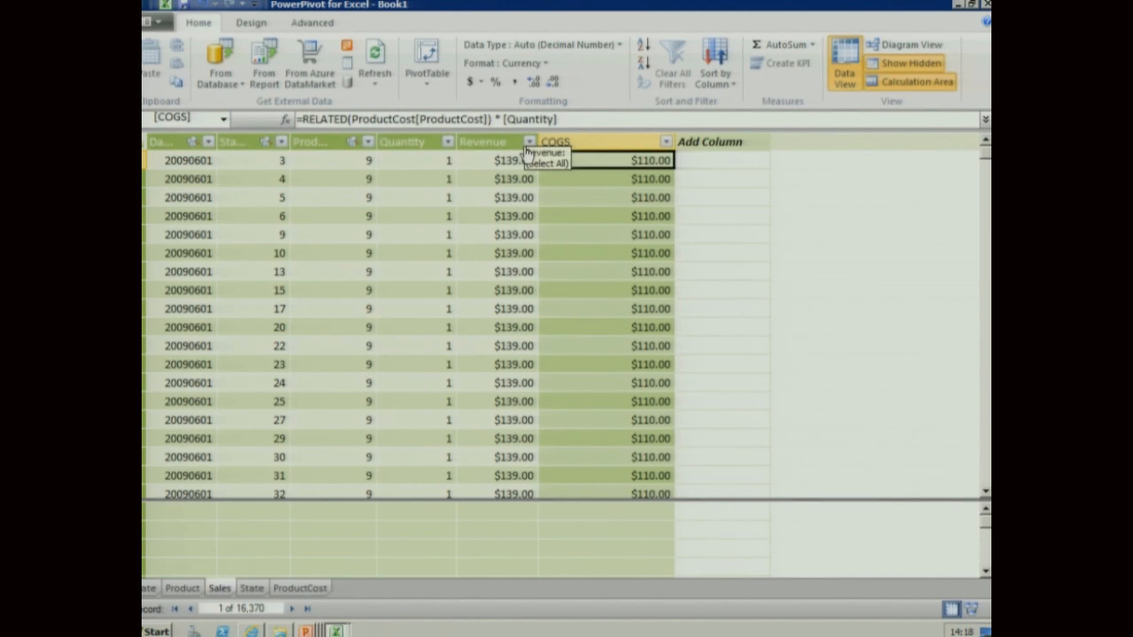
{"action": "left_click_drag", "start_coordinate": [650, 141], "coordinate": [621, 140]}
Create AutoSum Sum measures for the Quantity, Revenue and COGS columns together
{"action": "left_click_drag", "start_coordinate": [410, 139], "coordinate": [566, 139]}
{"action": "left_click", "coordinate": [748, 46]}
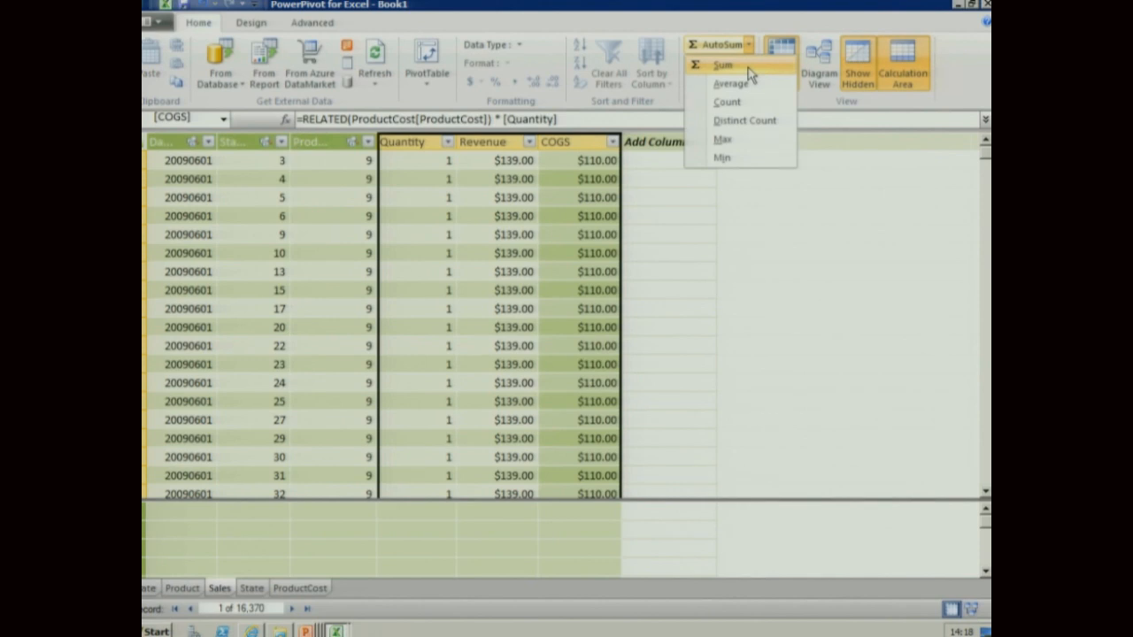
{"action": "left_click", "coordinate": [747, 66]}
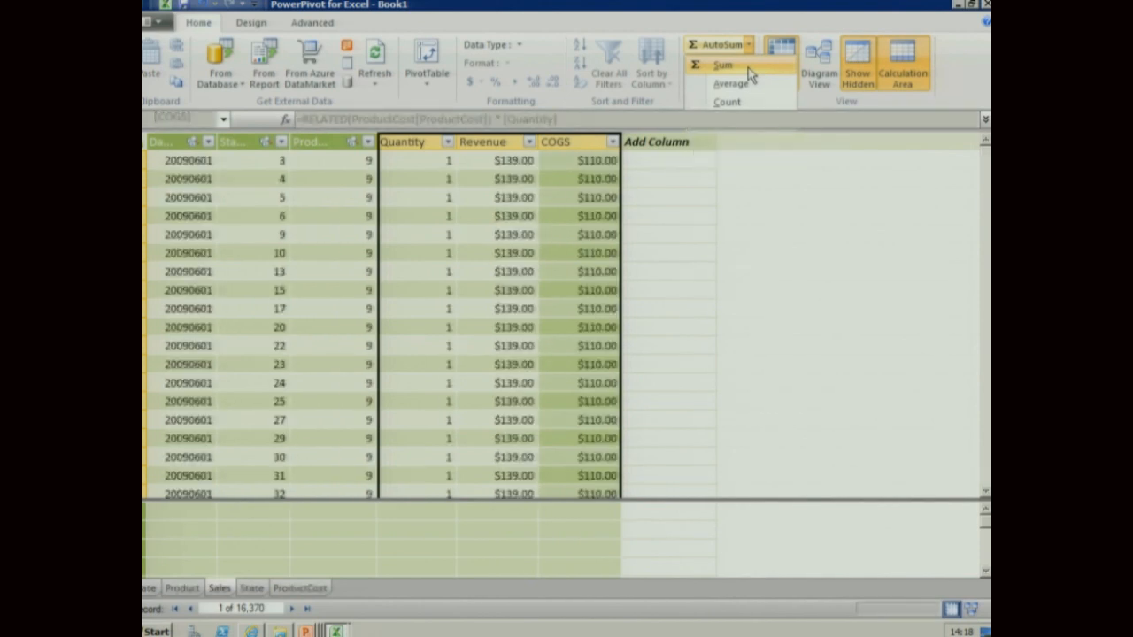
{"action": "left_click", "coordinate": [796, 46]}
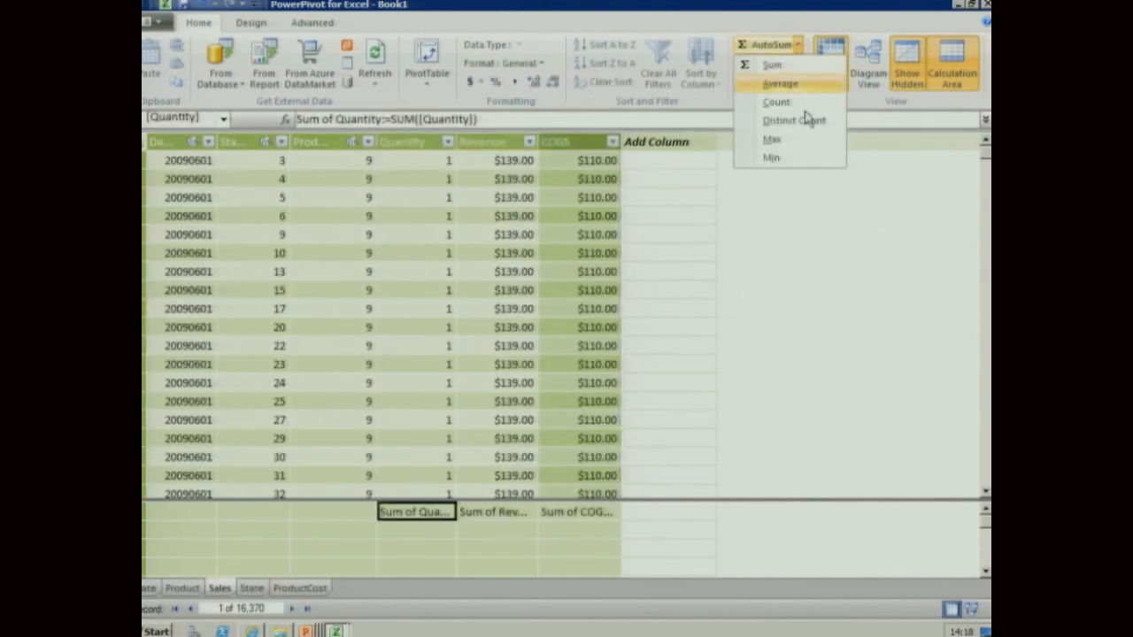
{"action": "left_click", "coordinate": [772, 22]}
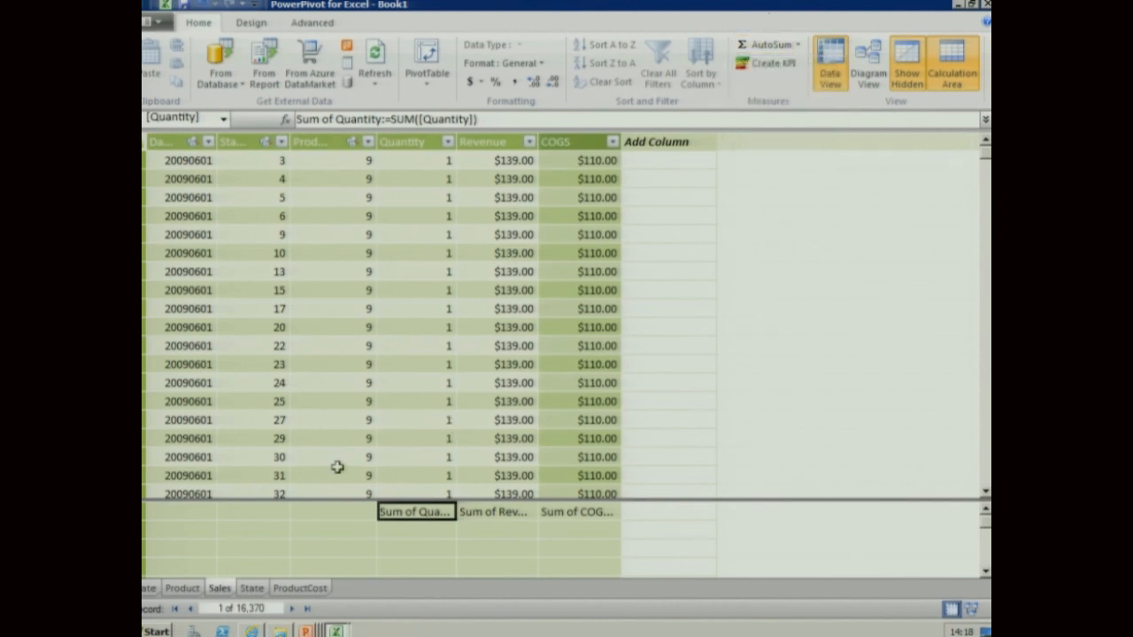
Enlarge the calculation area and bring up the COGS column's formula for review
{"action": "left_click_drag", "start_coordinate": [320, 500], "coordinate": [324, 416]}
{"action": "left_click", "coordinate": [577, 139]}
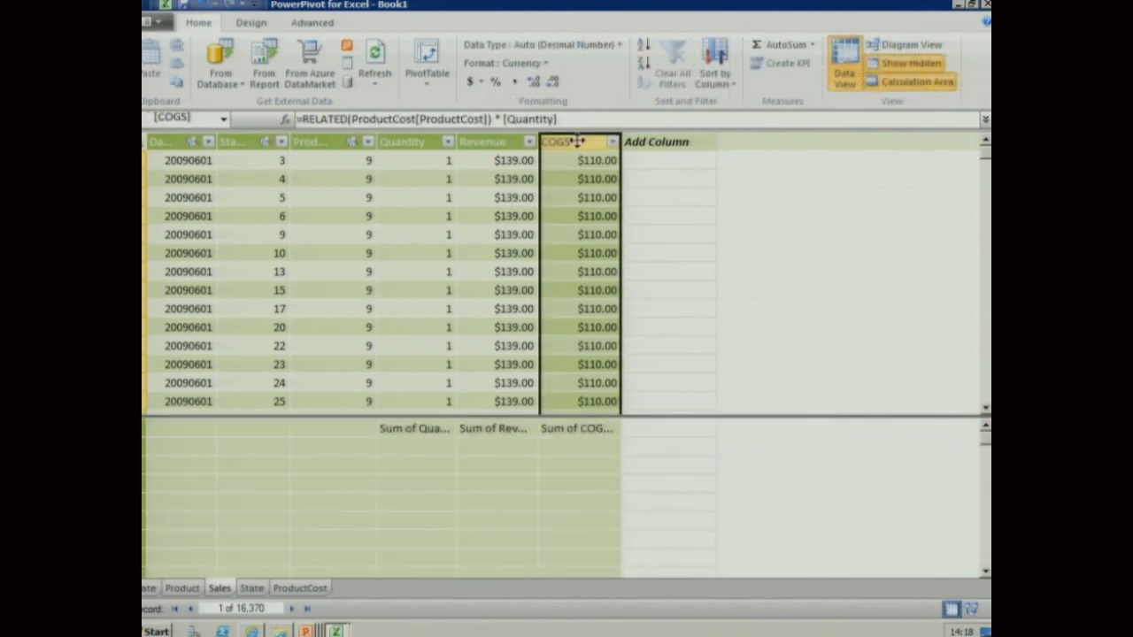
{"action": "left_click", "coordinate": [574, 119]}
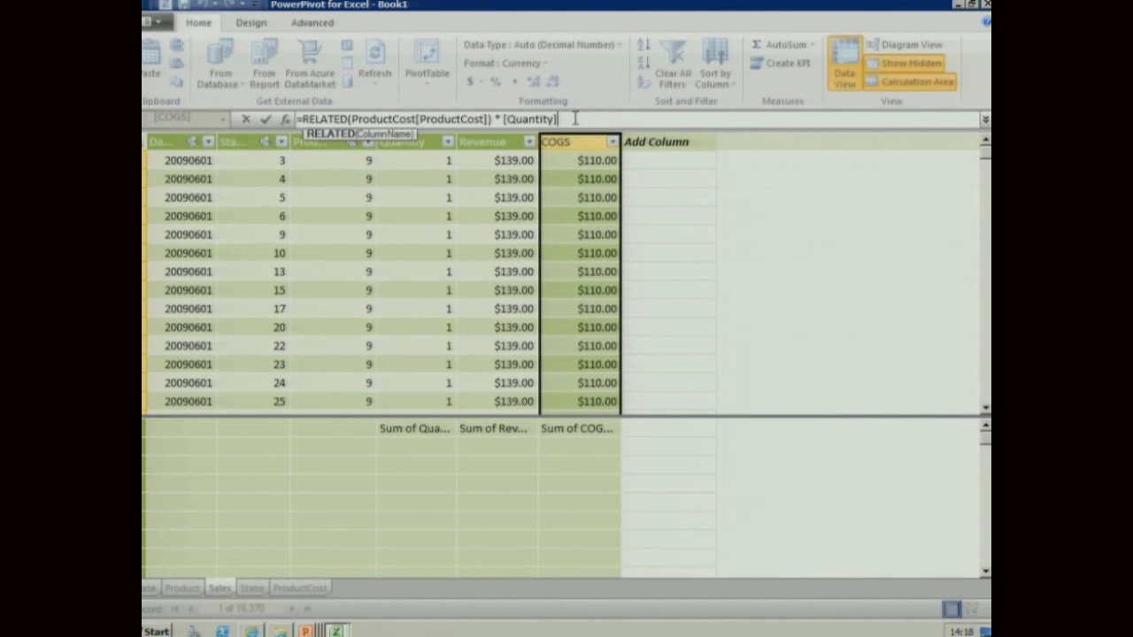
Rename the measure that sums Quantity to Units
{"action": "left_click", "coordinate": [415, 432]}
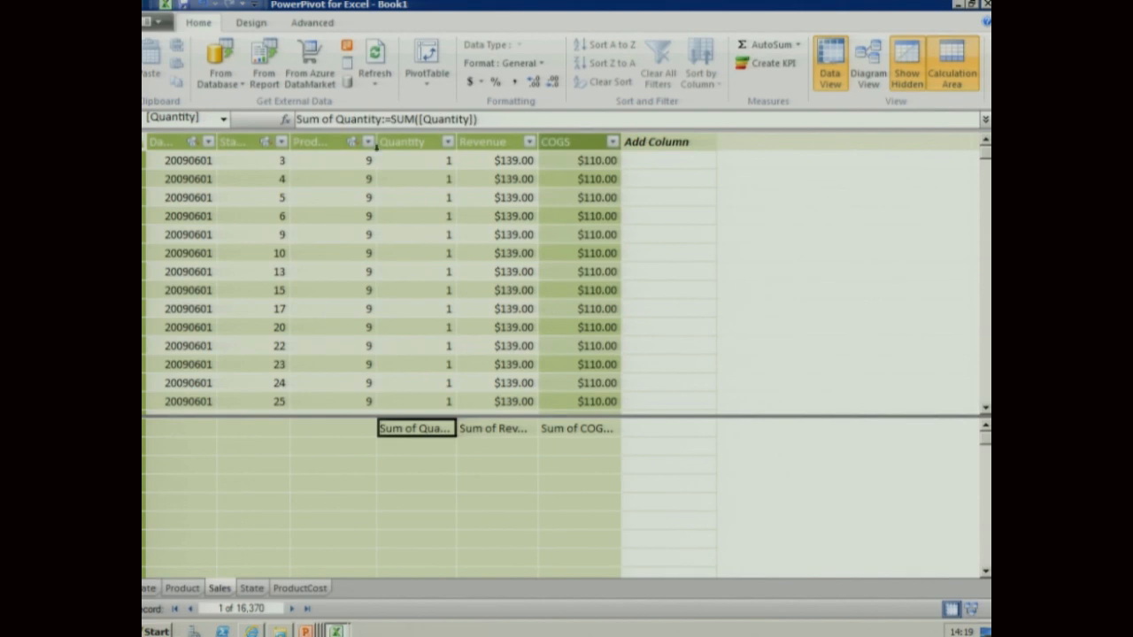
{"action": "left_click", "coordinate": [383, 119]}
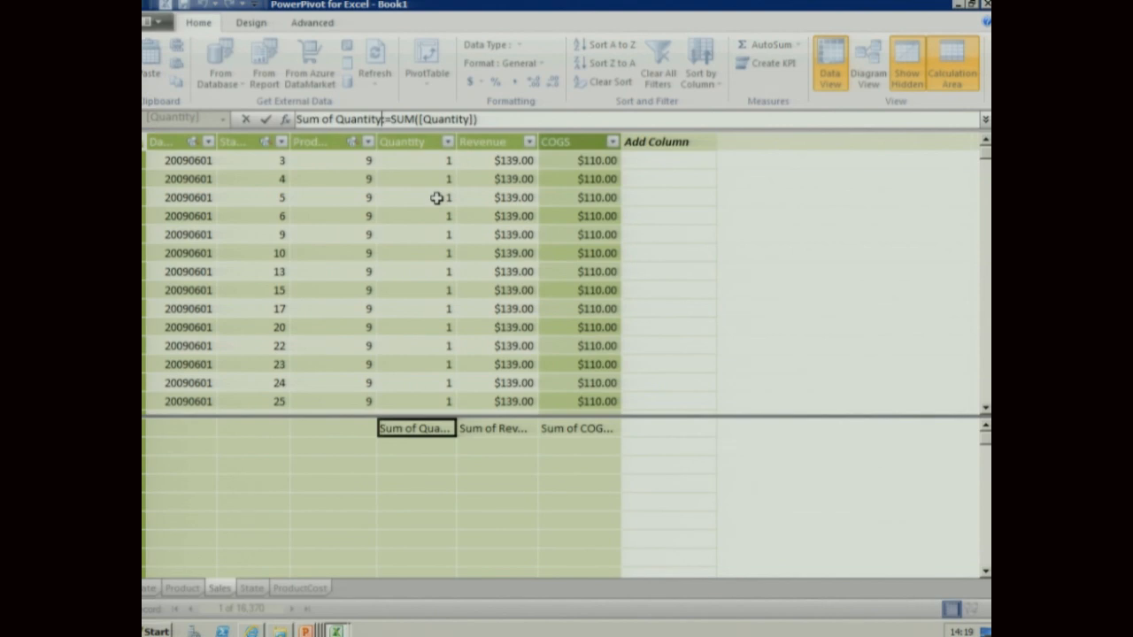
{"action": "key", "text": "shift+Home"}
{"action": "type", "text": "Units"}
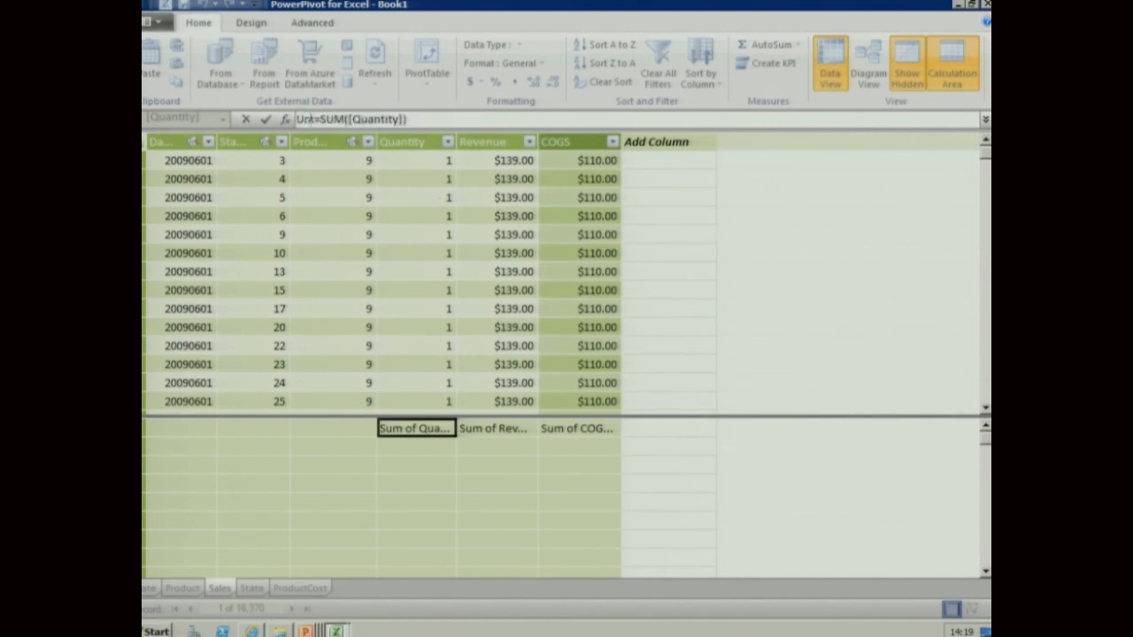
{"action": "key", "text": "Return"}
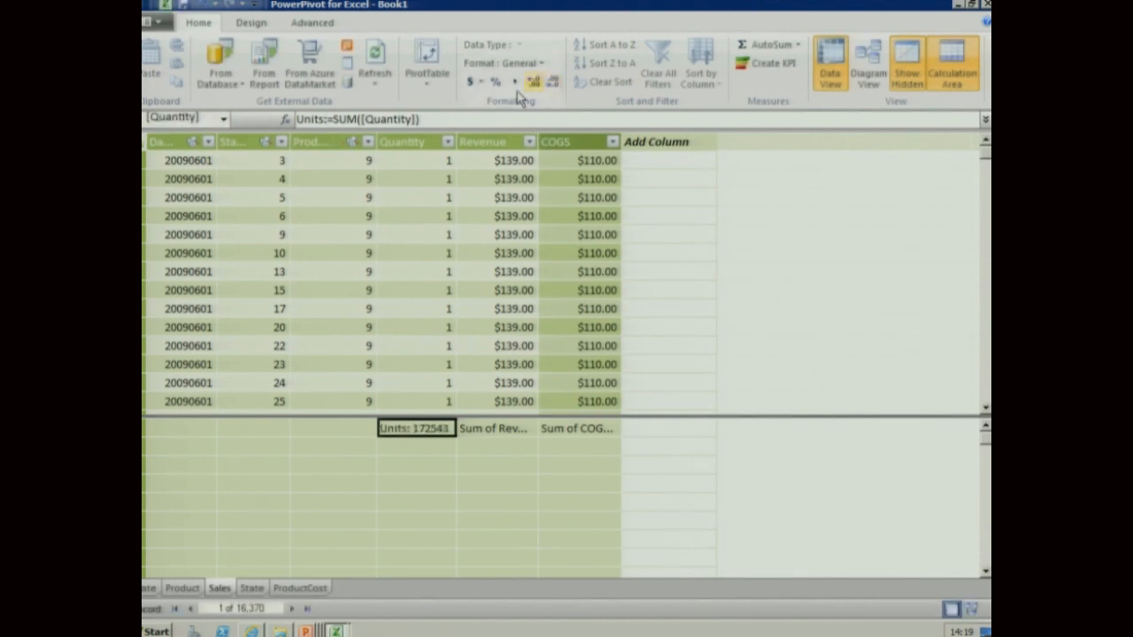
Format the Units measure with a thousands separator and no decimals, and widen the Quantity column
{"action": "left_click", "coordinate": [515, 88]}
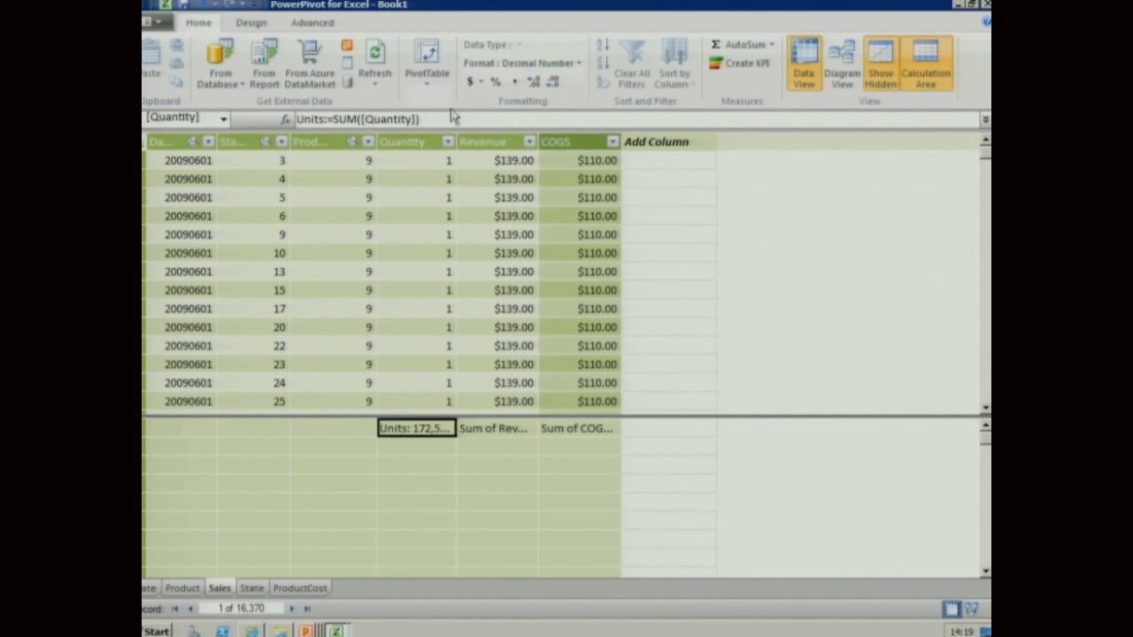
{"action": "left_click_drag", "start_coordinate": [453, 136], "coordinate": [501, 137]}
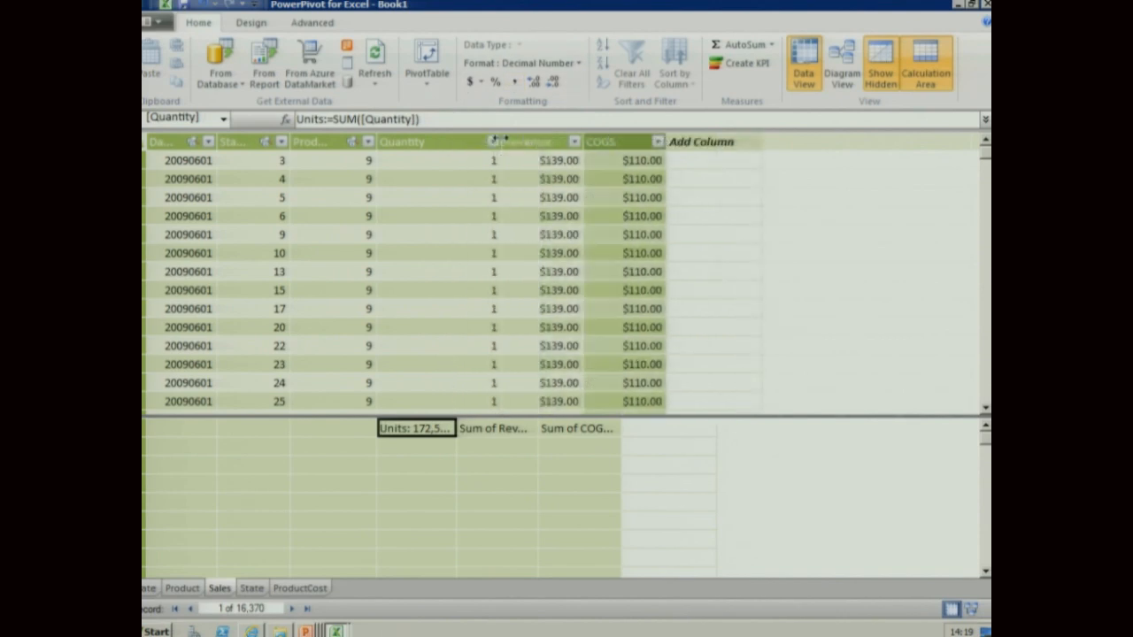
{"action": "left_click", "coordinate": [553, 83]}
{"action": "left_click", "coordinate": [553, 83]}
Rename the measure that sums Revenue to Sales
{"action": "left_click", "coordinate": [541, 427]}
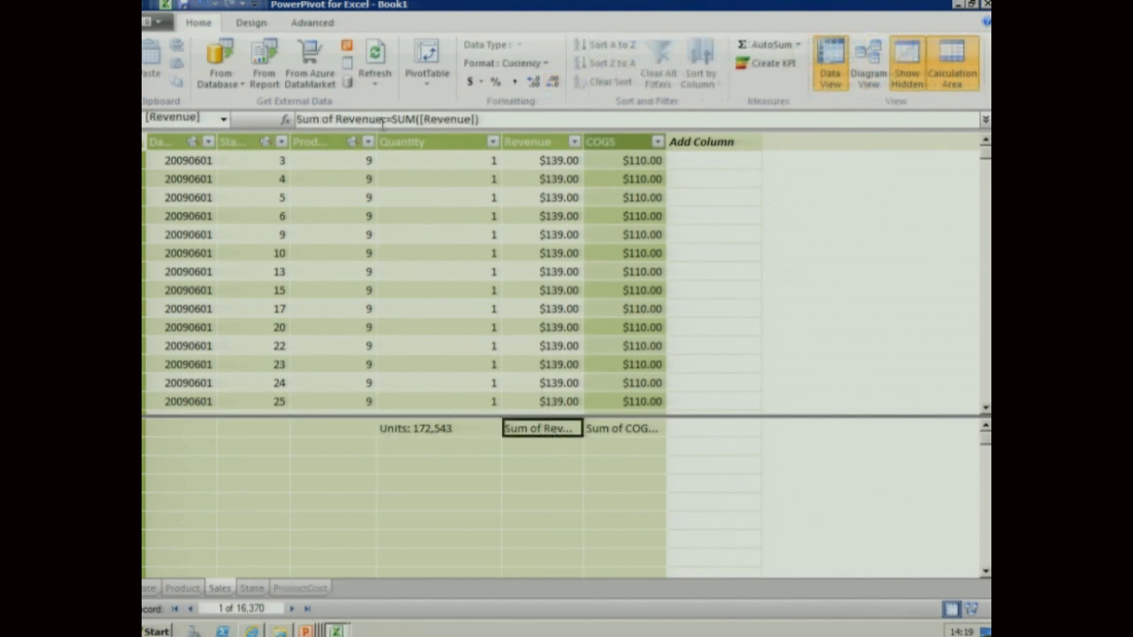
{"action": "left_click_drag", "start_coordinate": [384, 119], "coordinate": [295, 118]}
{"action": "type", "text": "Saless"}
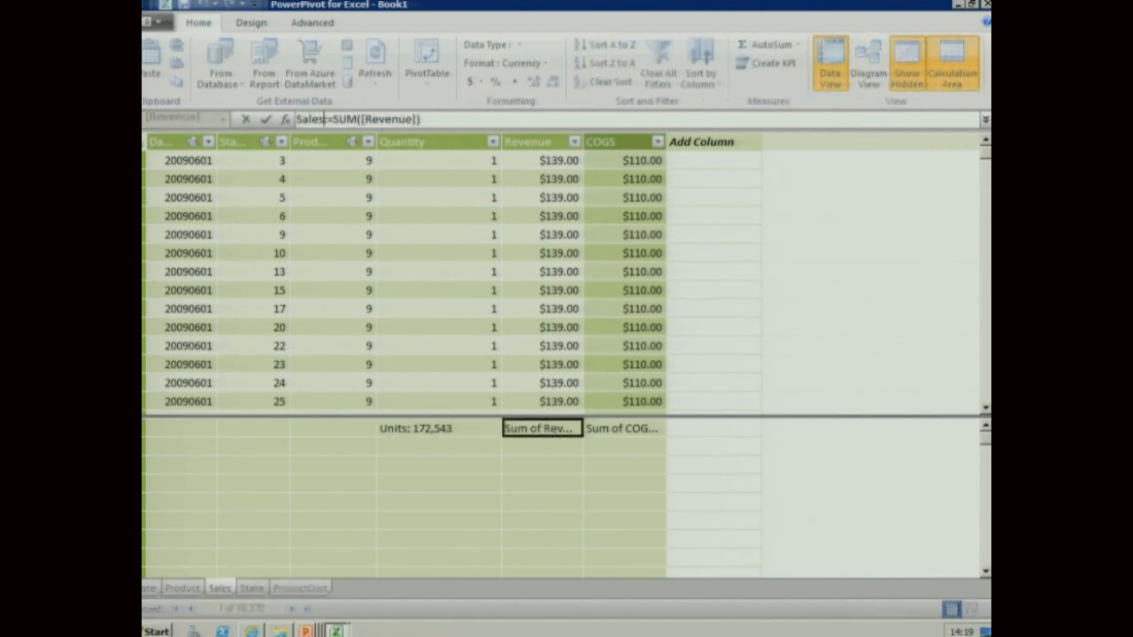
{"action": "type", "text": ":"}
{"action": "key", "text": "Return"}
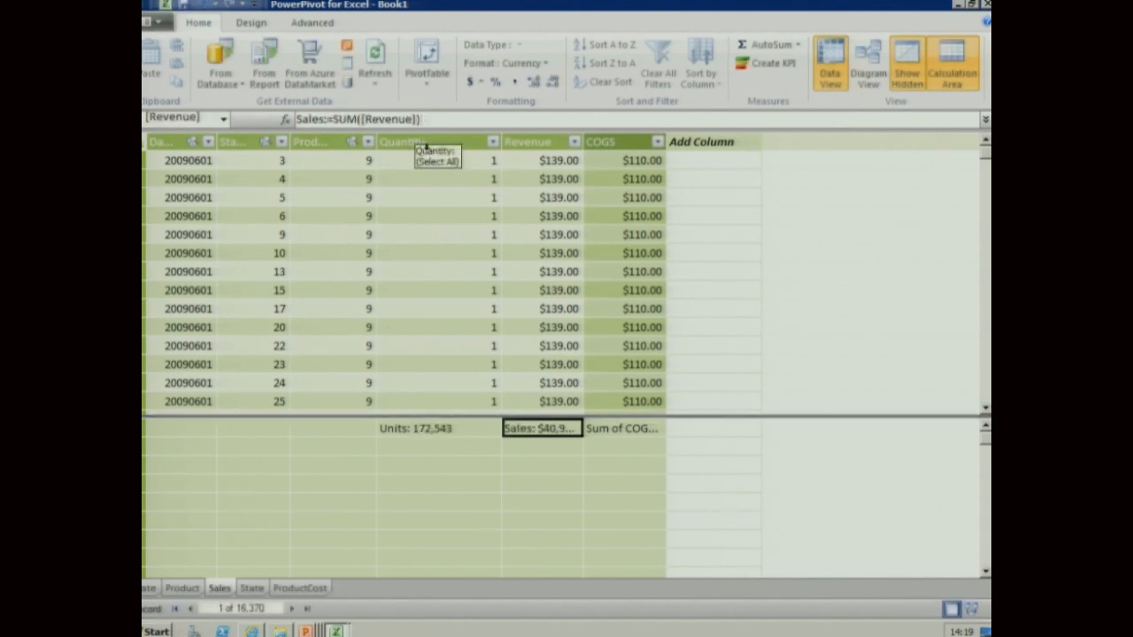
Rename the measure that sums COGS to Cost
{"action": "left_click", "coordinate": [619, 144]}
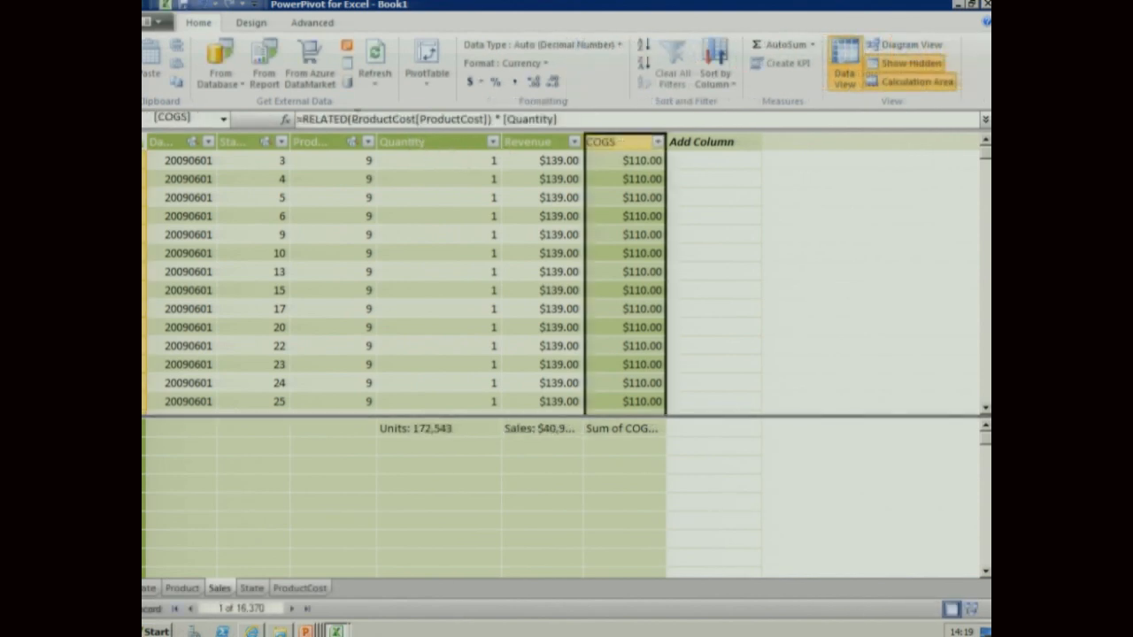
{"action": "left_click", "coordinate": [624, 428]}
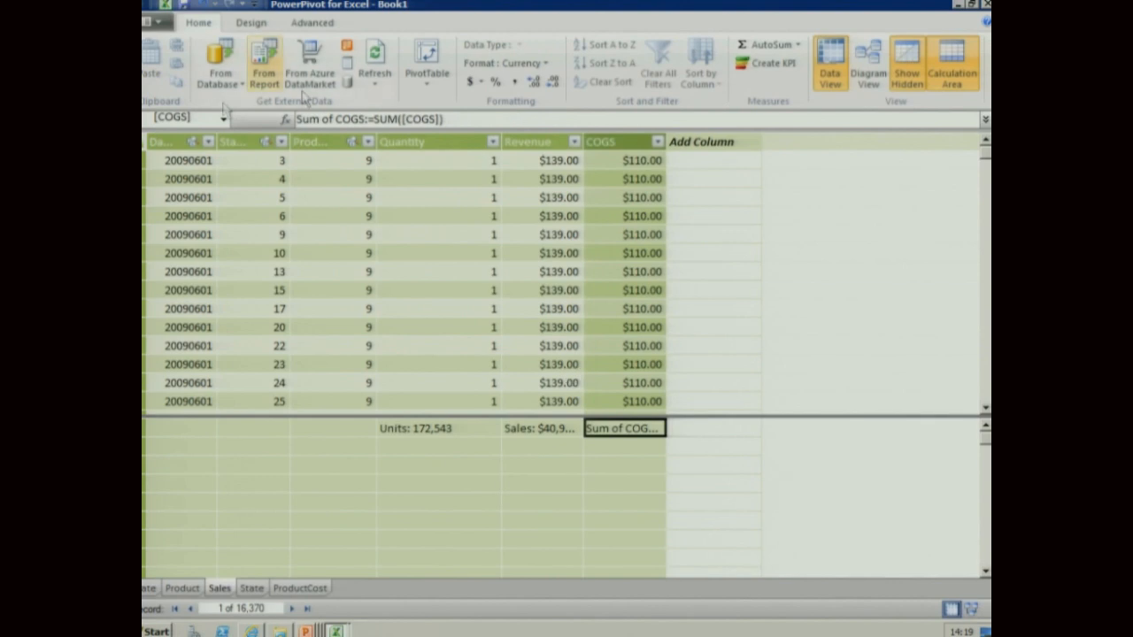
{"action": "left_click", "coordinate": [366, 118]}
{"action": "key", "text": "shift+Home"}
{"action": "type", "text": "Cost"}
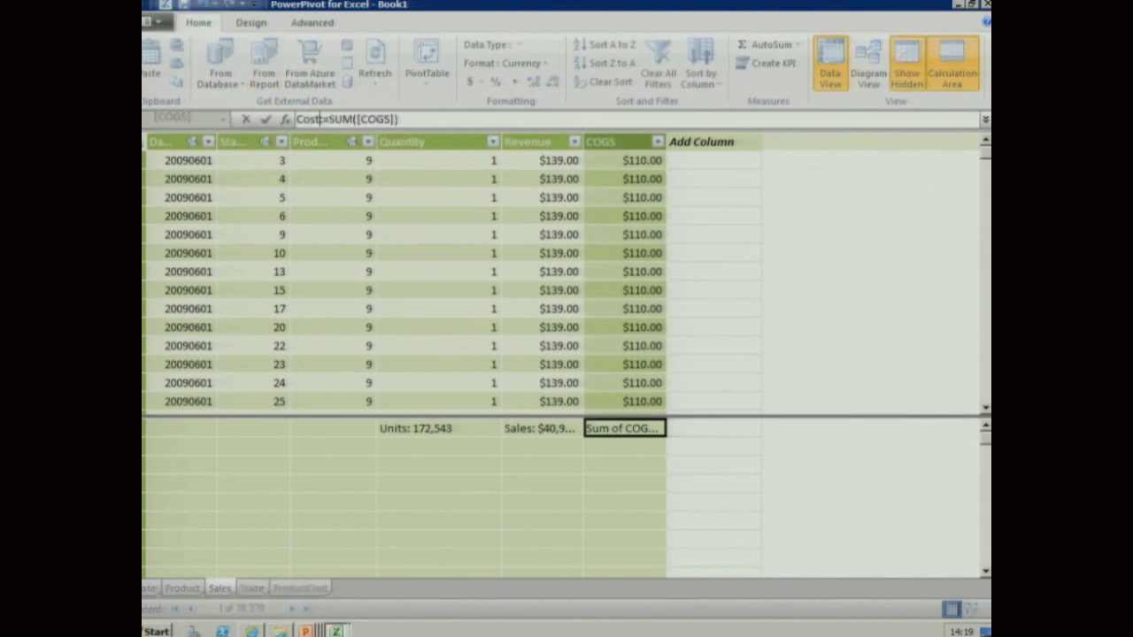
{"action": "key", "text": "Return"}
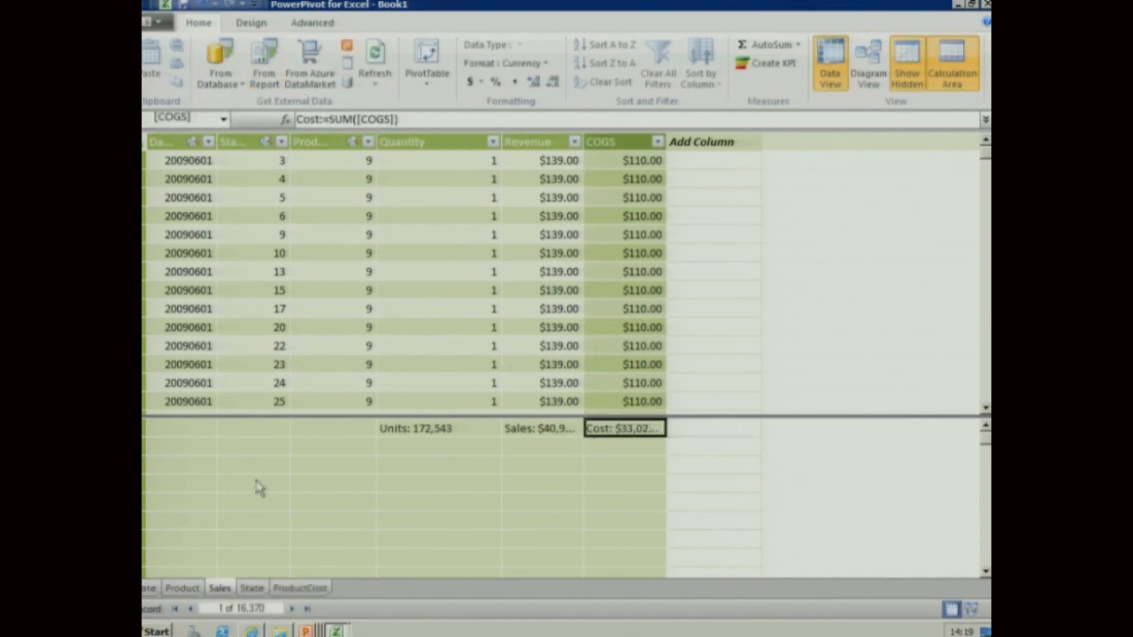
{"action": "left_click", "coordinate": [301, 488]}
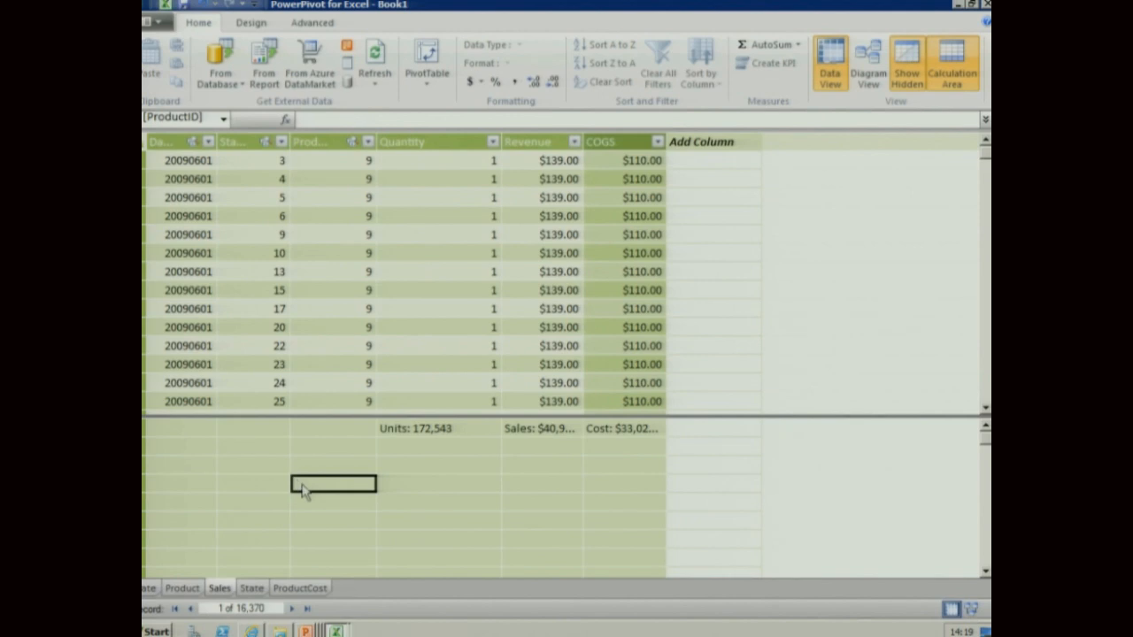
Add a Profit measure to the Sales table as [Sales]-[Cost] and format it as currency
{"action": "left_click", "coordinate": [339, 121]}
{"action": "type", "text": "Profit:"}
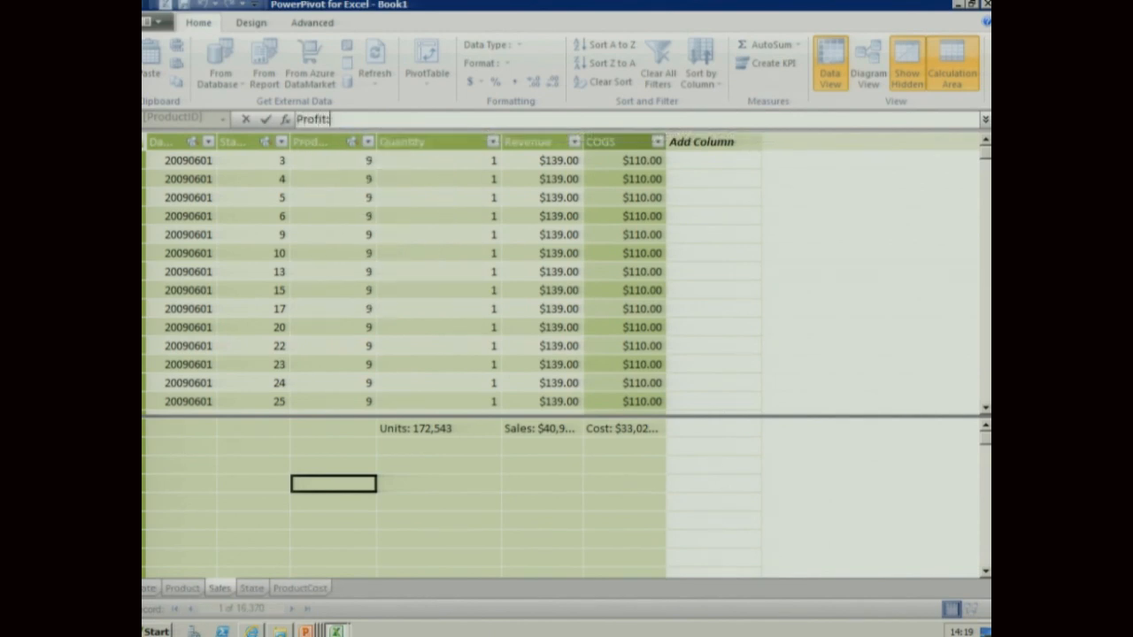
{"action": "type", "text": "="}
{"action": "left_click", "coordinate": [531, 431]}
{"action": "type", "text": "-"}
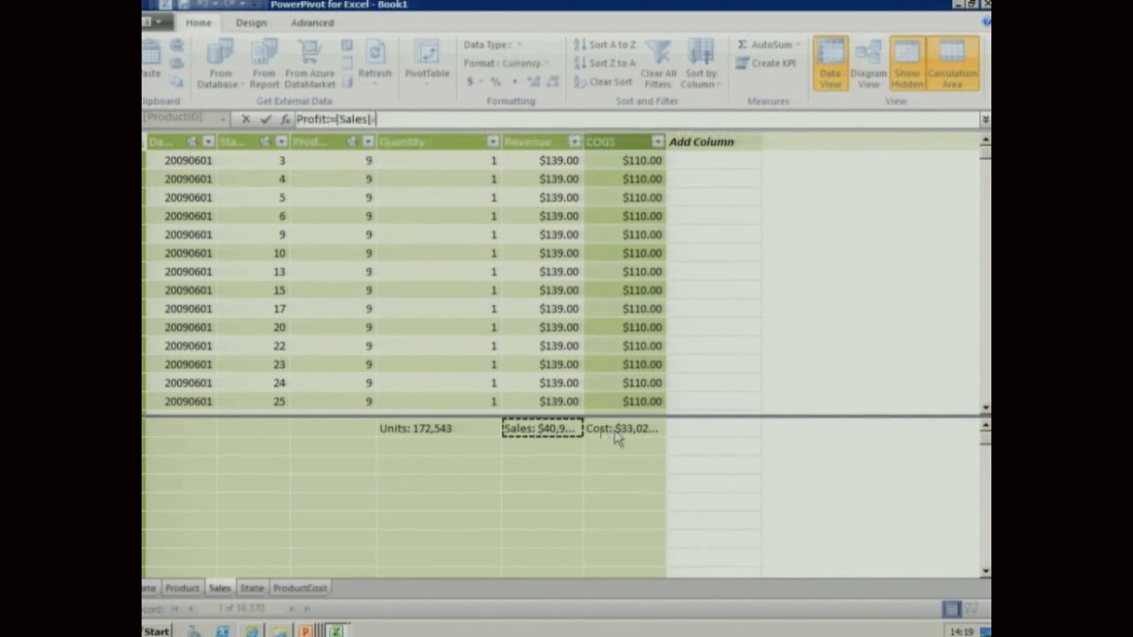
{"action": "left_click", "coordinate": [617, 433]}
{"action": "key", "text": "Return"}
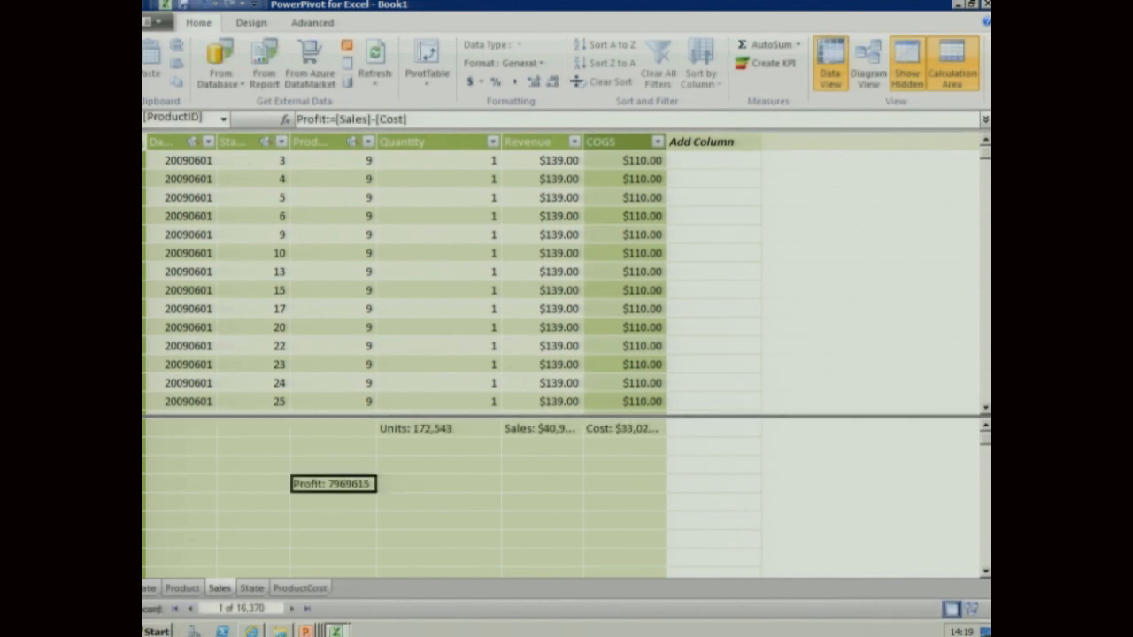
{"action": "left_click", "coordinate": [540, 63]}
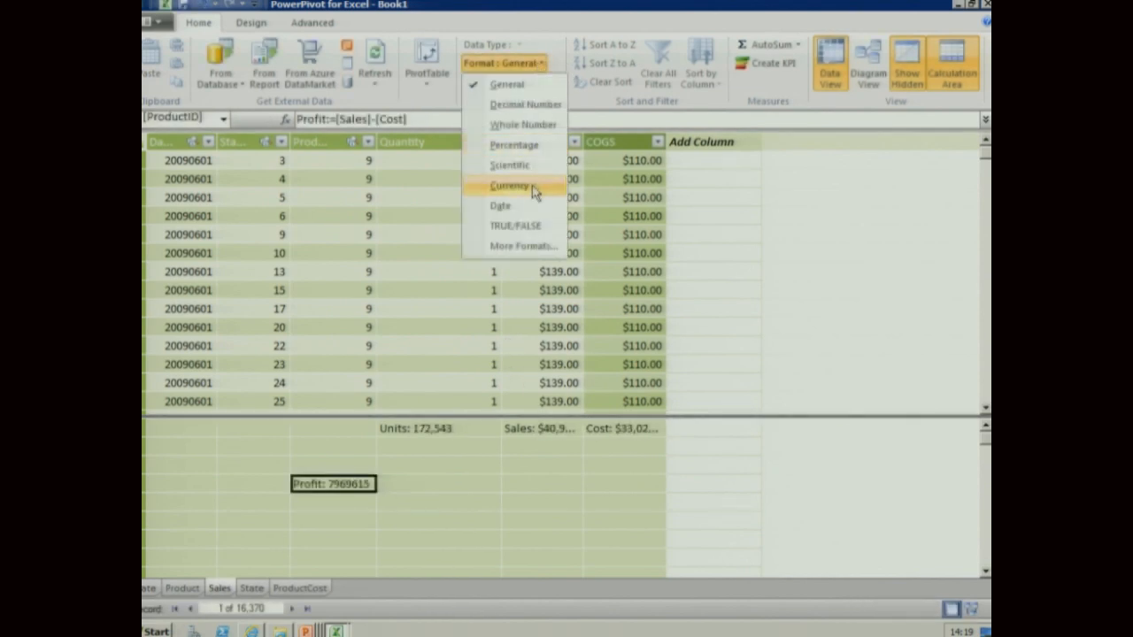
{"action": "left_click", "coordinate": [510, 186]}
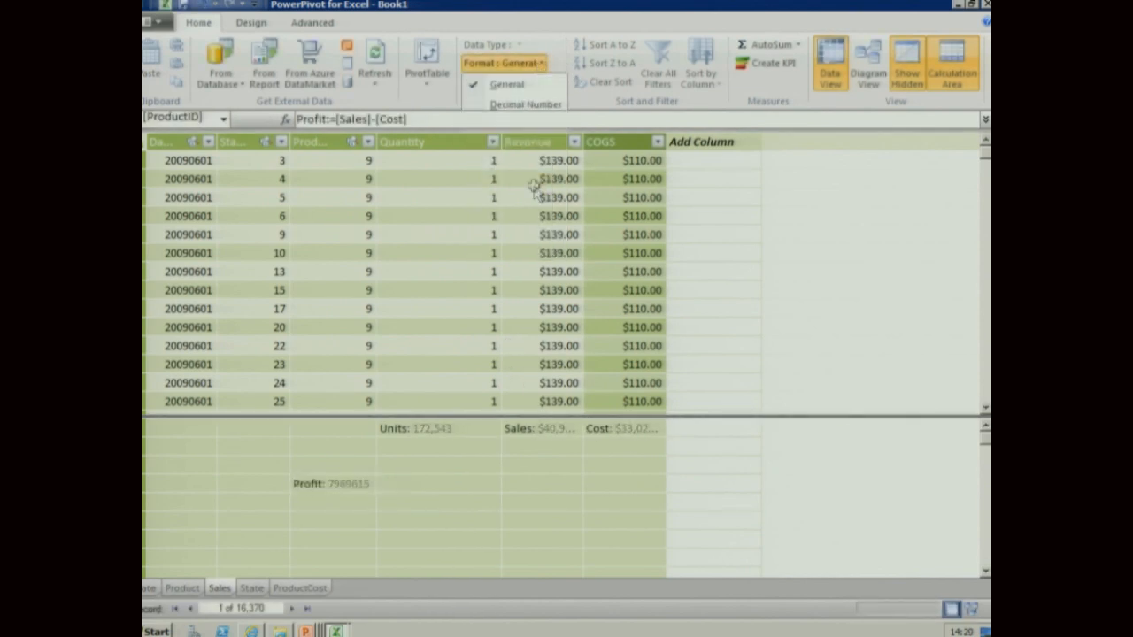
Add a Profitability measure to the Sales table, calculated as [Profit]/[Sales], in the DateID column's calculation area
{"action": "left_click", "coordinate": [183, 449]}
{"action": "left_click", "coordinate": [347, 119]}
{"action": "type", "text": "Profitability:="}
{"action": "left_click", "coordinate": [365, 489]}
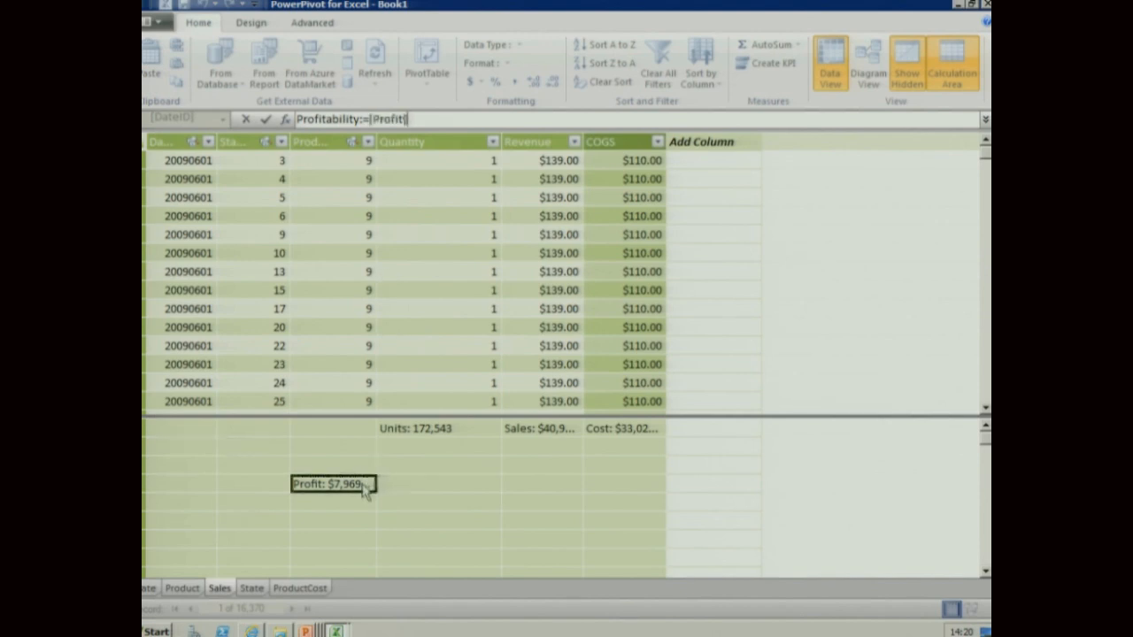
{"action": "type", "text": "/"}
{"action": "left_click", "coordinate": [528, 430]}
{"action": "key", "text": "Return"}
Format the Profitability measure as a percentage and widen the DateID column
{"action": "left_click", "coordinate": [542, 65]}
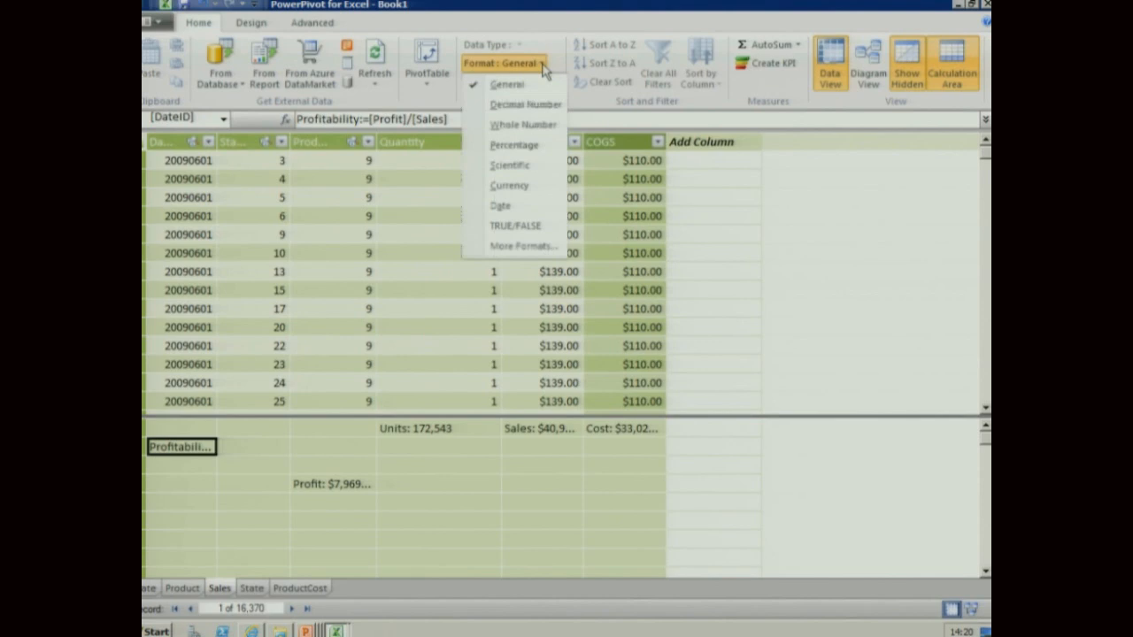
{"action": "left_click", "coordinate": [500, 144]}
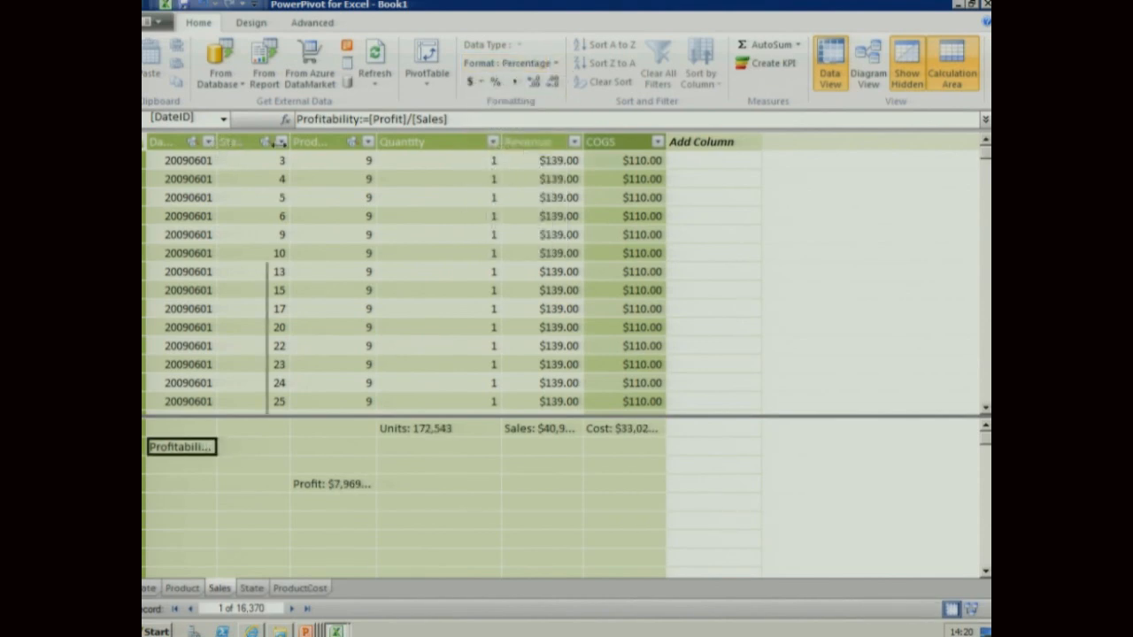
{"action": "left_click_drag", "start_coordinate": [275, 142], "coordinate": [280, 141]}
Create a KPI on Profitability with an absolute target value, status thresholds 0.05 and 0.1, and the diamond, triangle and circle icon style
{"action": "right_click", "coordinate": [274, 449]}
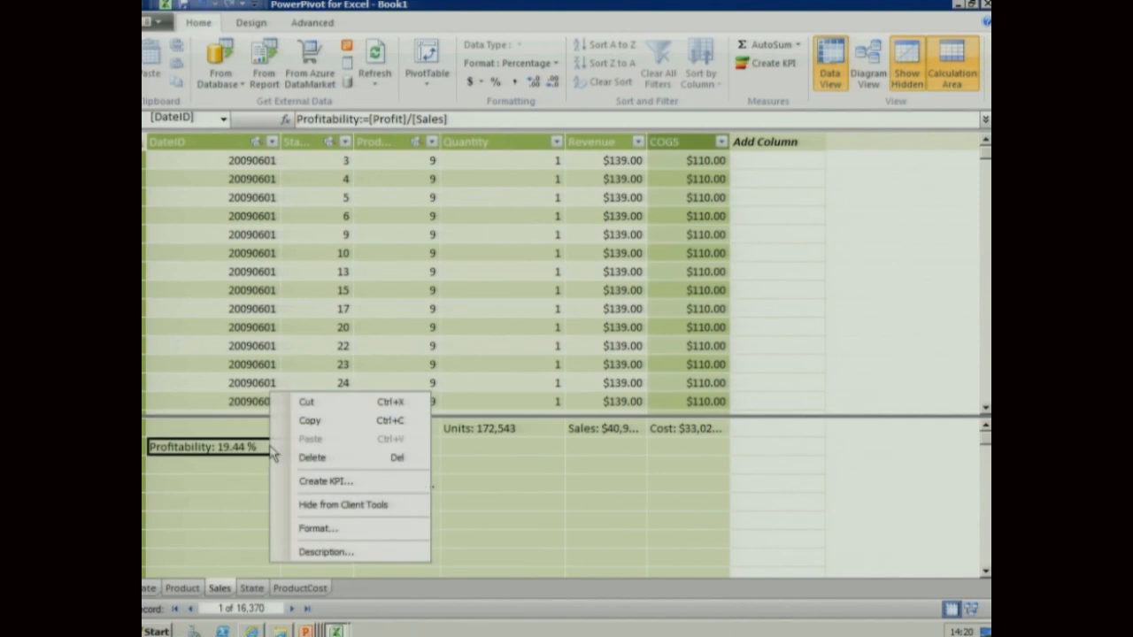
{"action": "left_click", "coordinate": [396, 485]}
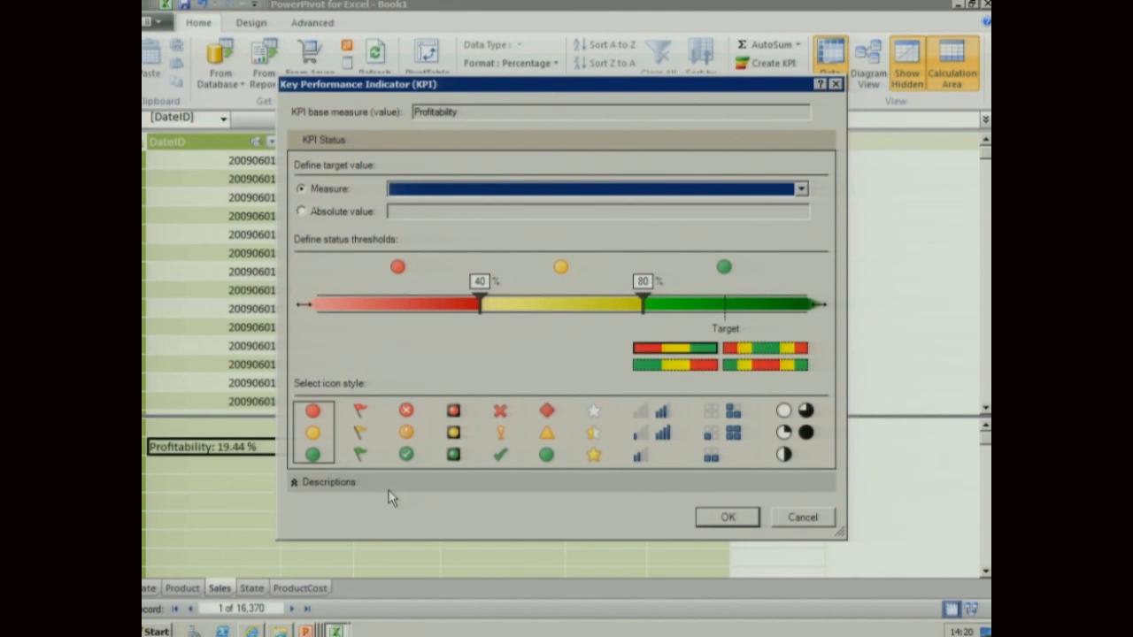
{"action": "left_click", "coordinate": [302, 213]}
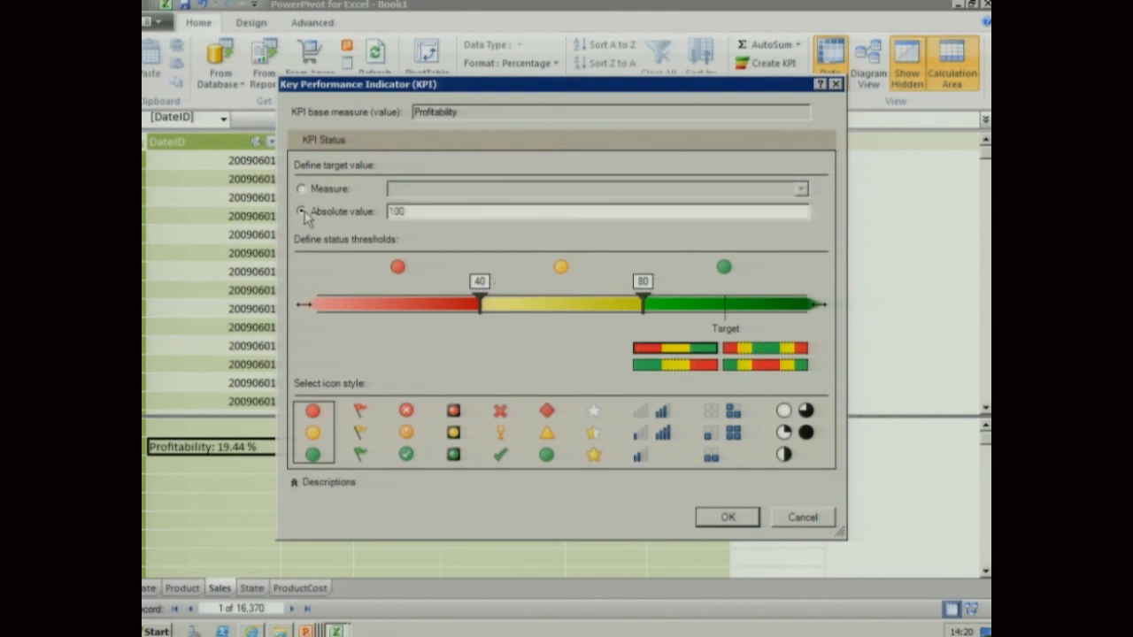
{"action": "double_click", "coordinate": [478, 280]}
{"action": "type", "text": "0.05"}
{"action": "double_click", "coordinate": [643, 281]}
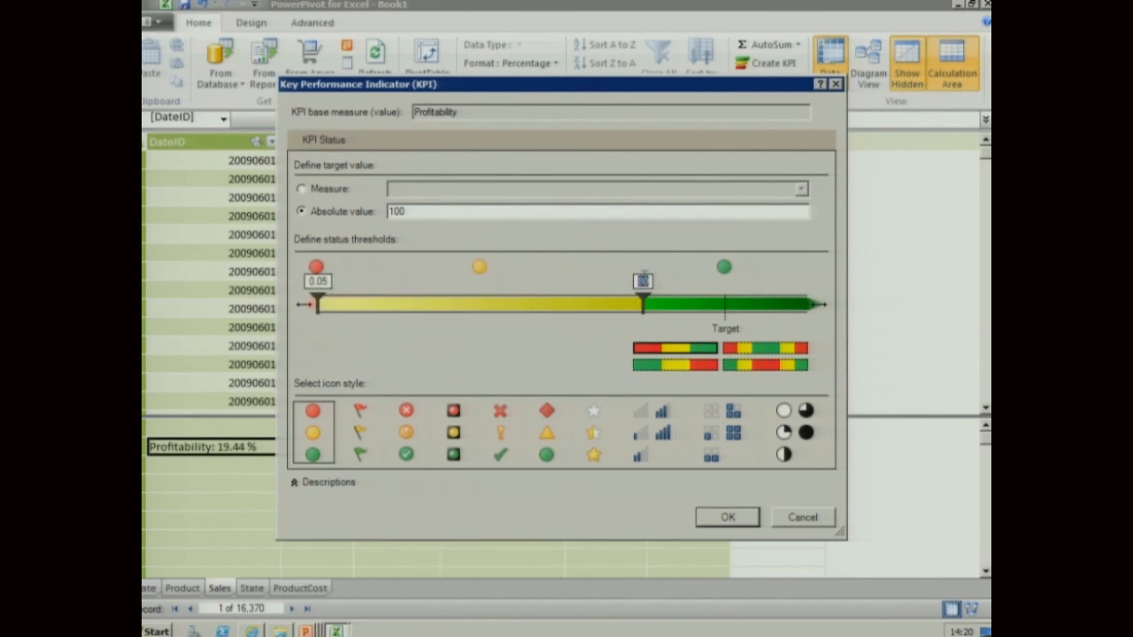
{"action": "key", "text": "BackSpace"}
{"action": "type", "text": "0.1"}
{"action": "left_click", "coordinate": [546, 432]}
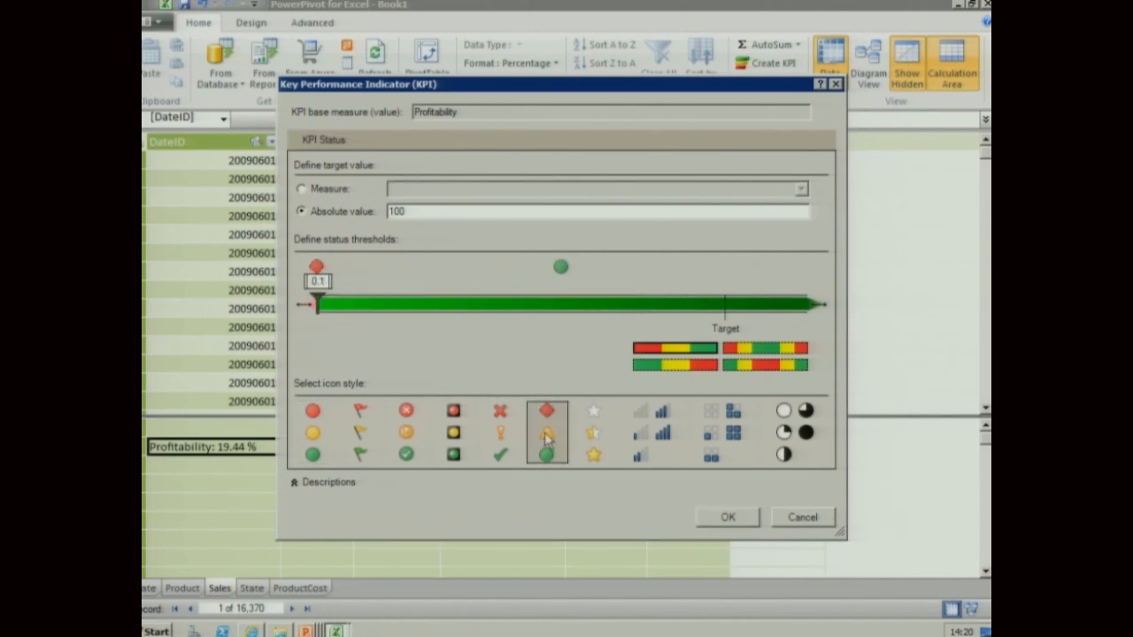
{"action": "left_click", "coordinate": [739, 518]}
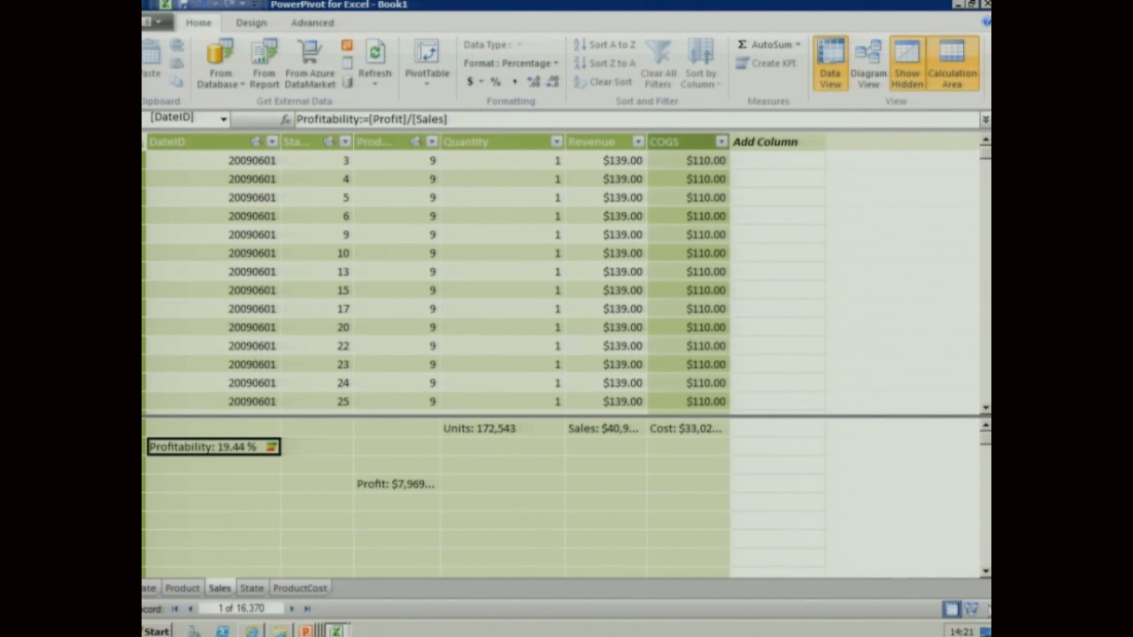
In the diagram view, hide the Sales columns DateID through COGS and the whole ProductCost table from client tools
{"action": "left_click", "coordinate": [971, 609]}
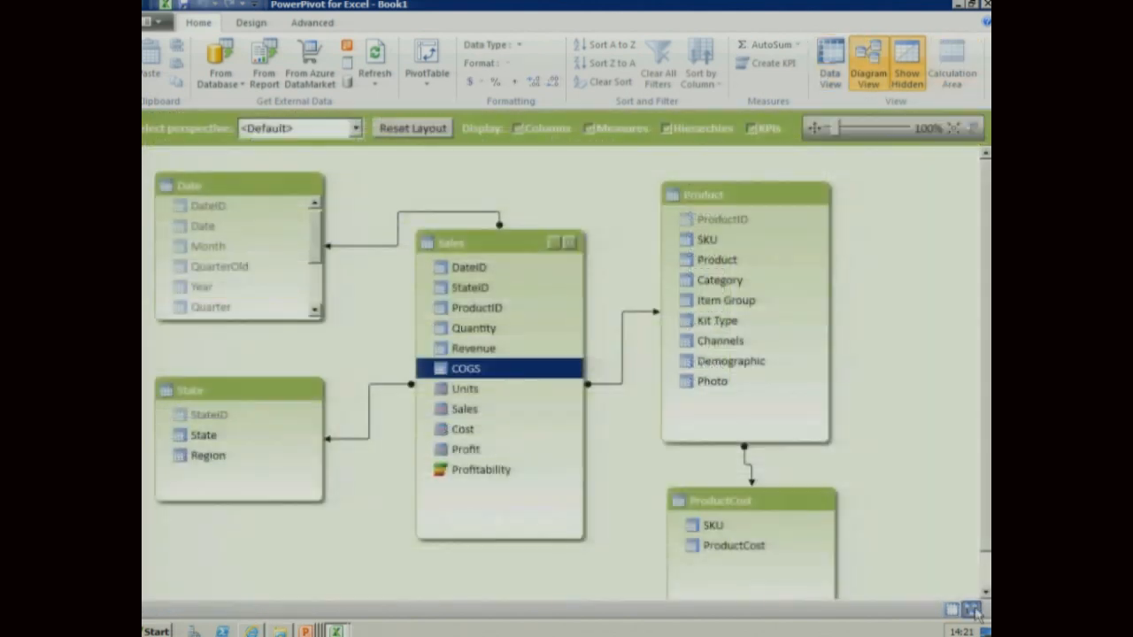
{"action": "left_click", "coordinate": [469, 255]}
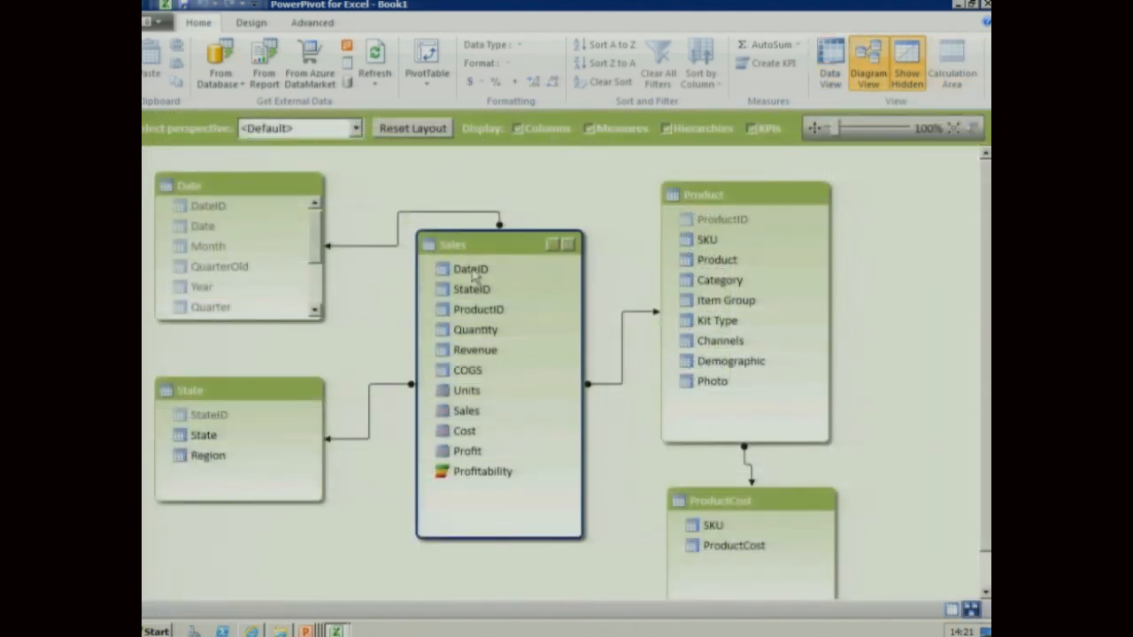
{"action": "left_click", "coordinate": [473, 270]}
{"action": "left_click", "coordinate": [472, 371], "text": "shift"}
{"action": "right_click", "coordinate": [504, 375]}
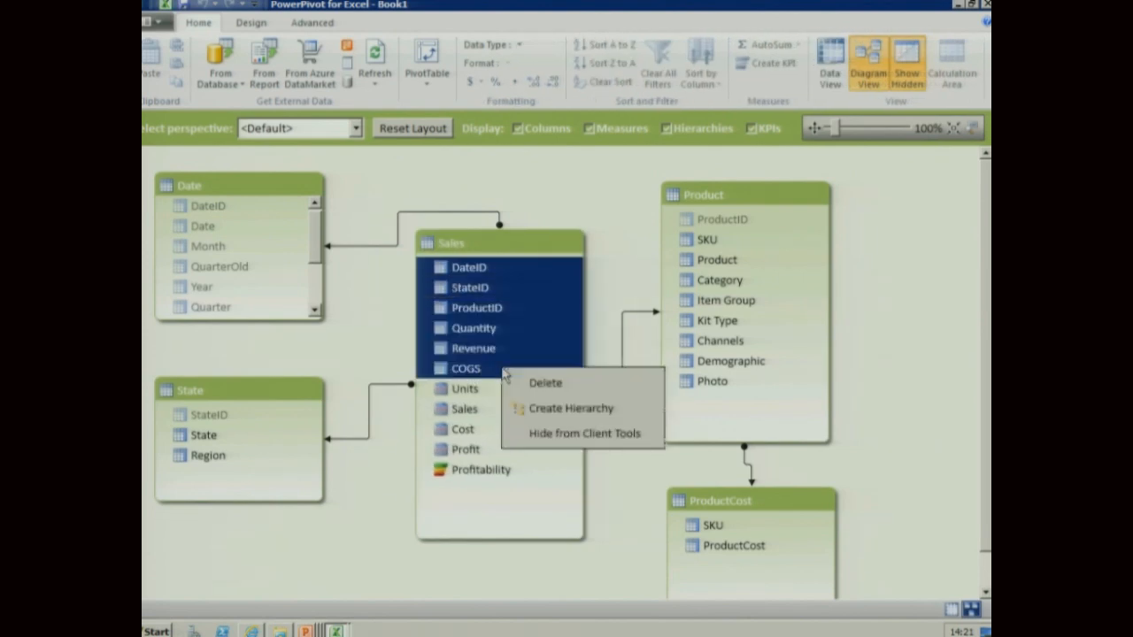
{"action": "left_click", "coordinate": [586, 433]}
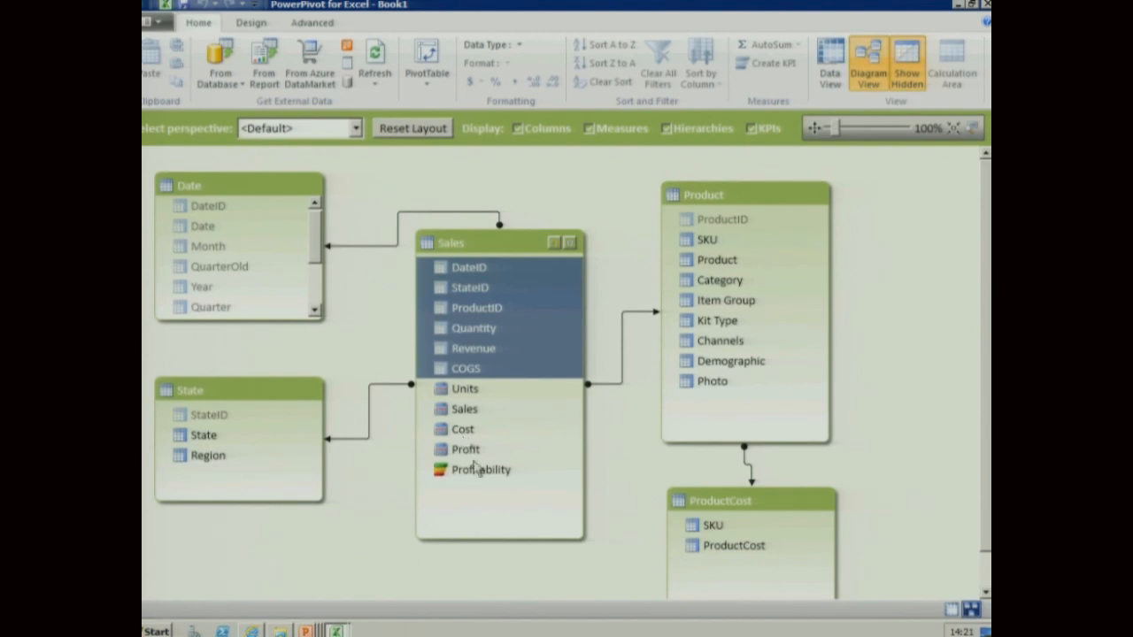
{"action": "right_click", "coordinate": [786, 504]}
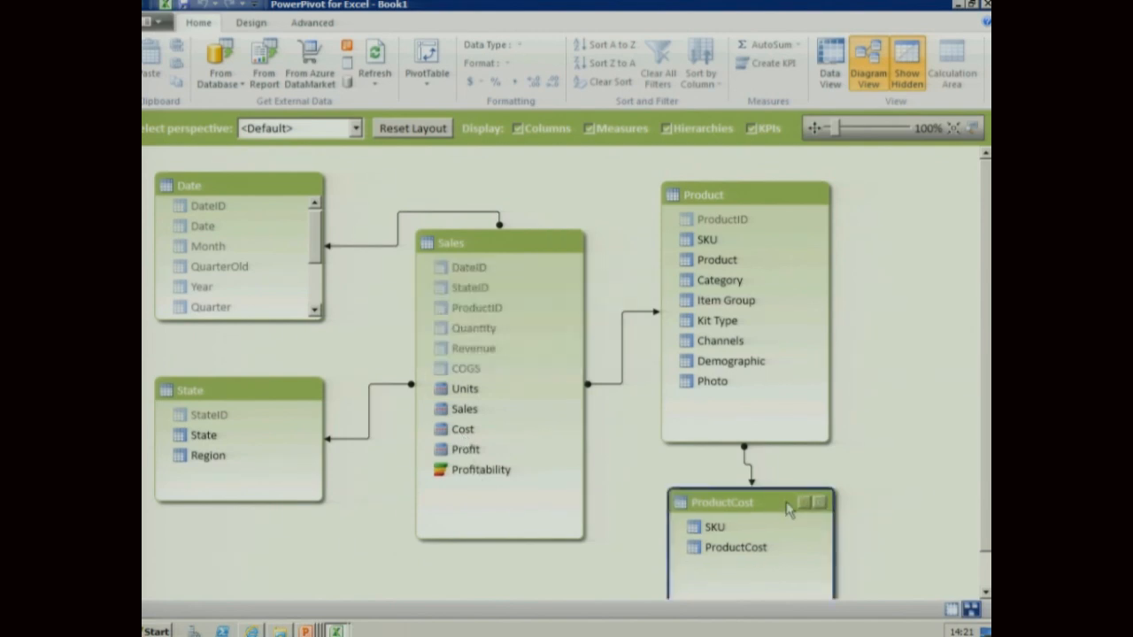
{"action": "left_click", "coordinate": [889, 409]}
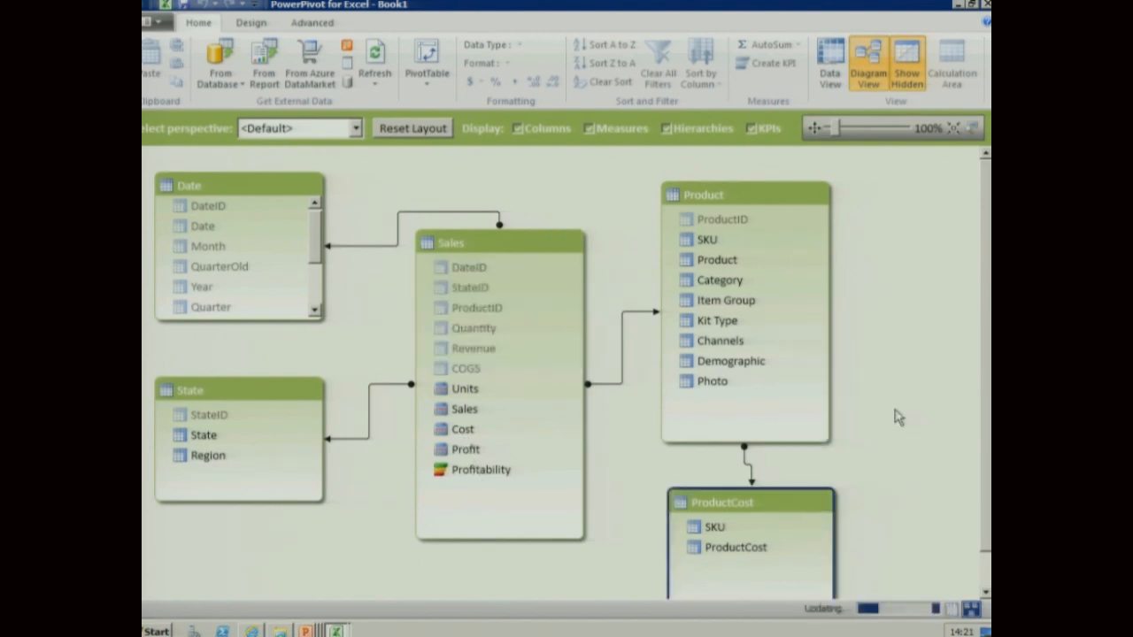
{"action": "left_click", "coordinate": [477, 357]}
{"action": "left_click", "coordinate": [467, 414]}
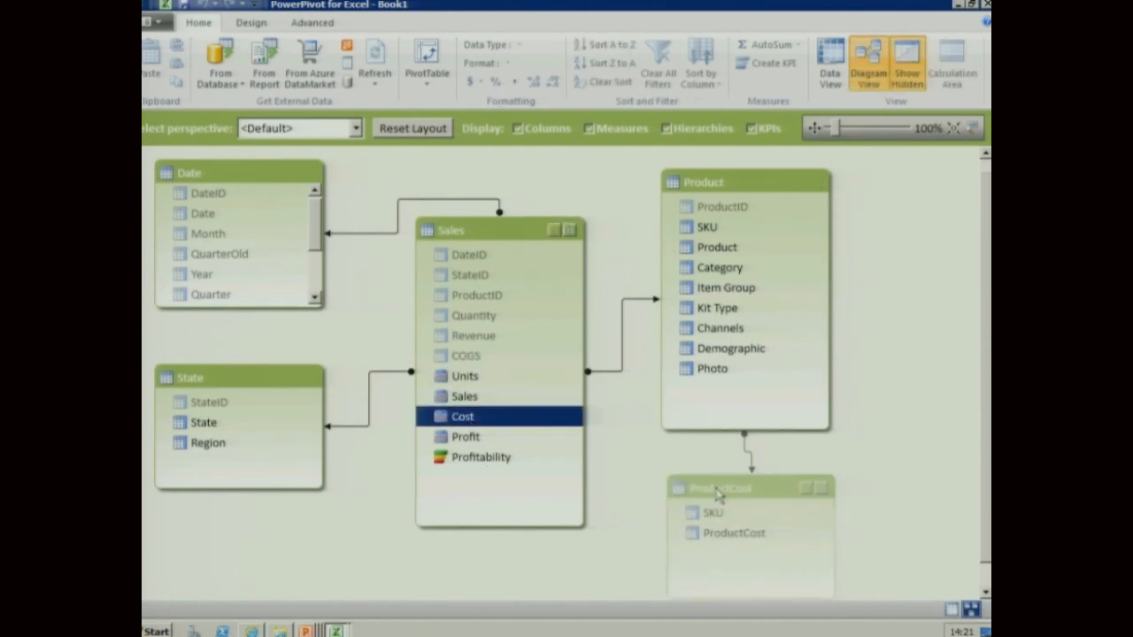
{"action": "left_click", "coordinate": [716, 489]}
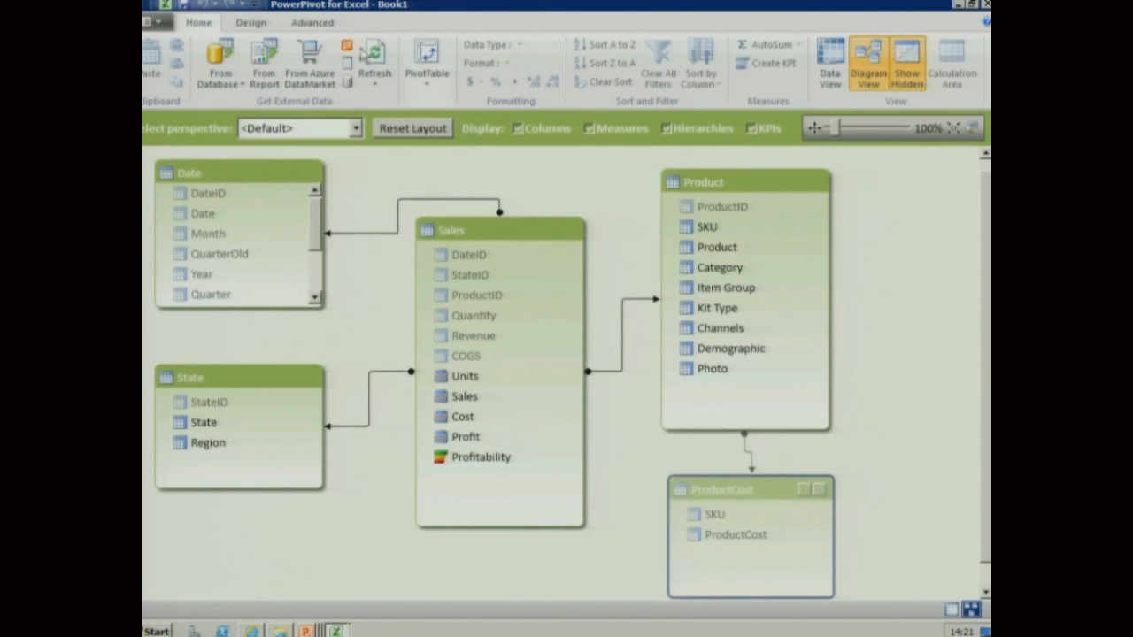
{"action": "left_click", "coordinate": [164, 31]}
{"action": "left_click", "coordinate": [194, 159]}
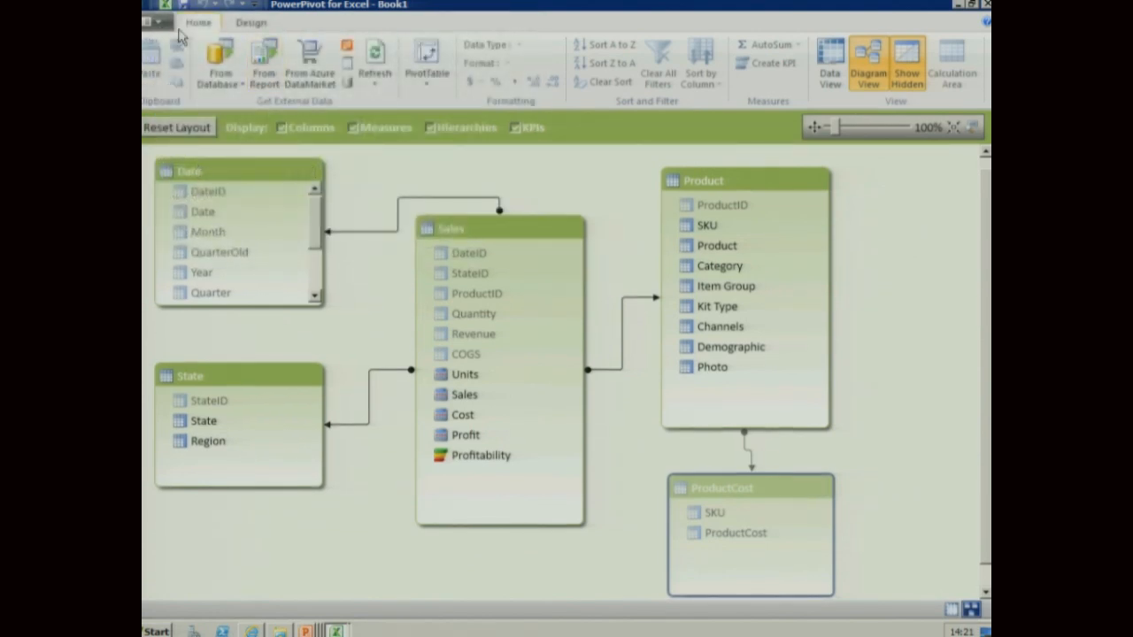
{"action": "left_click", "coordinate": [152, 21]}
{"action": "left_click", "coordinate": [221, 164]}
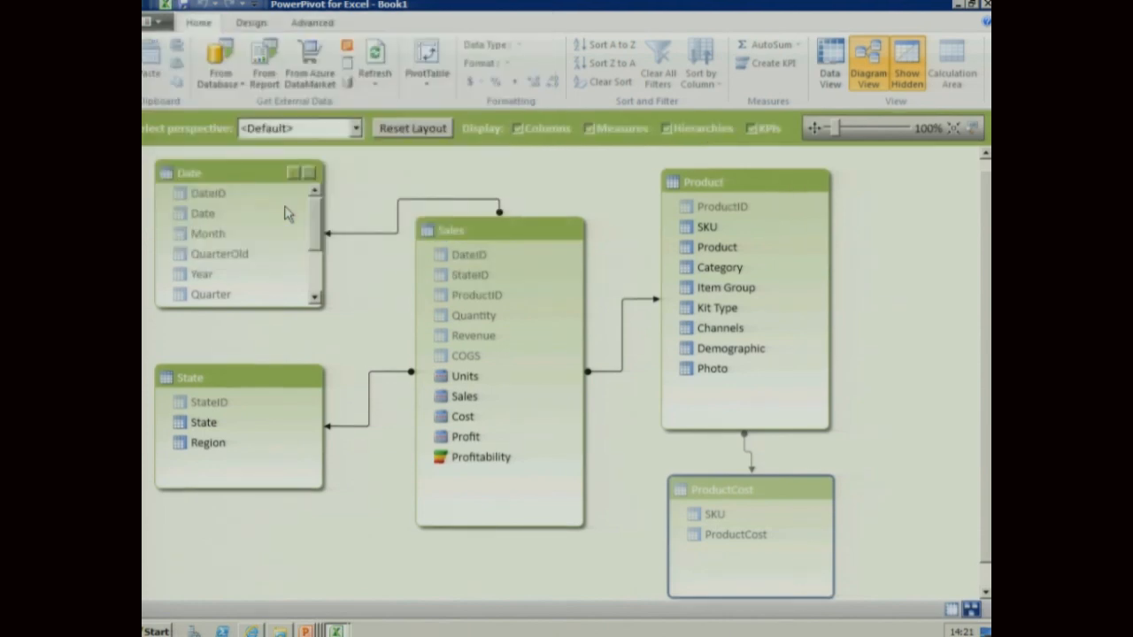
Create a new perspective named Monitoring
{"action": "left_click", "coordinate": [311, 23]}
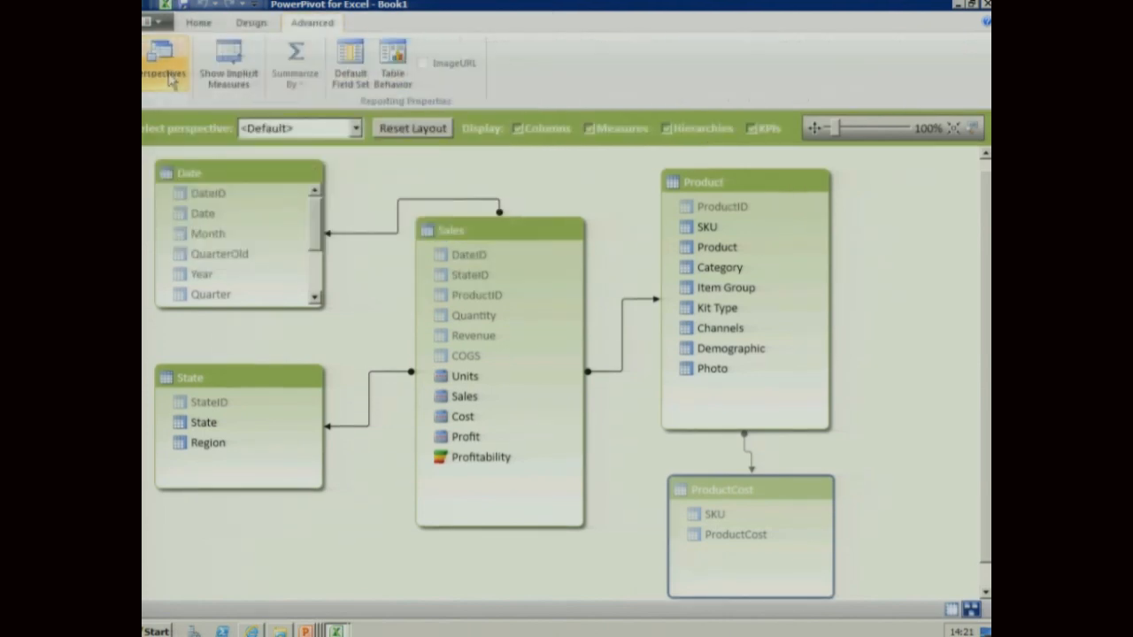
{"action": "left_click", "coordinate": [165, 71]}
{"action": "left_click", "coordinate": [325, 166]}
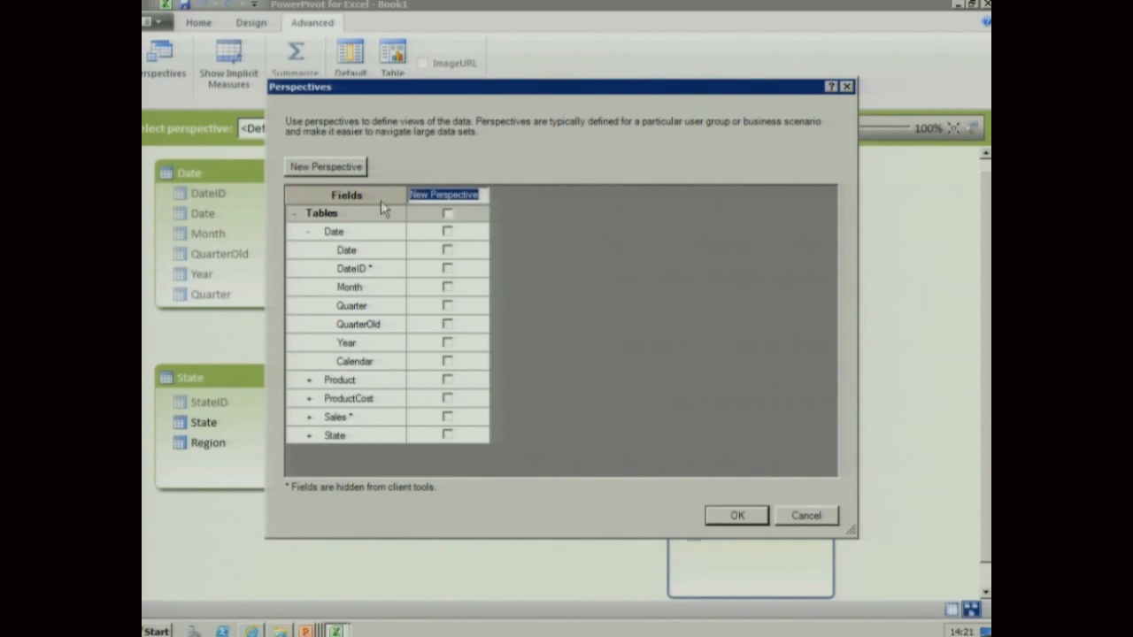
{"action": "type", "text": "Moni"}
{"action": "type", "text": "toring"}
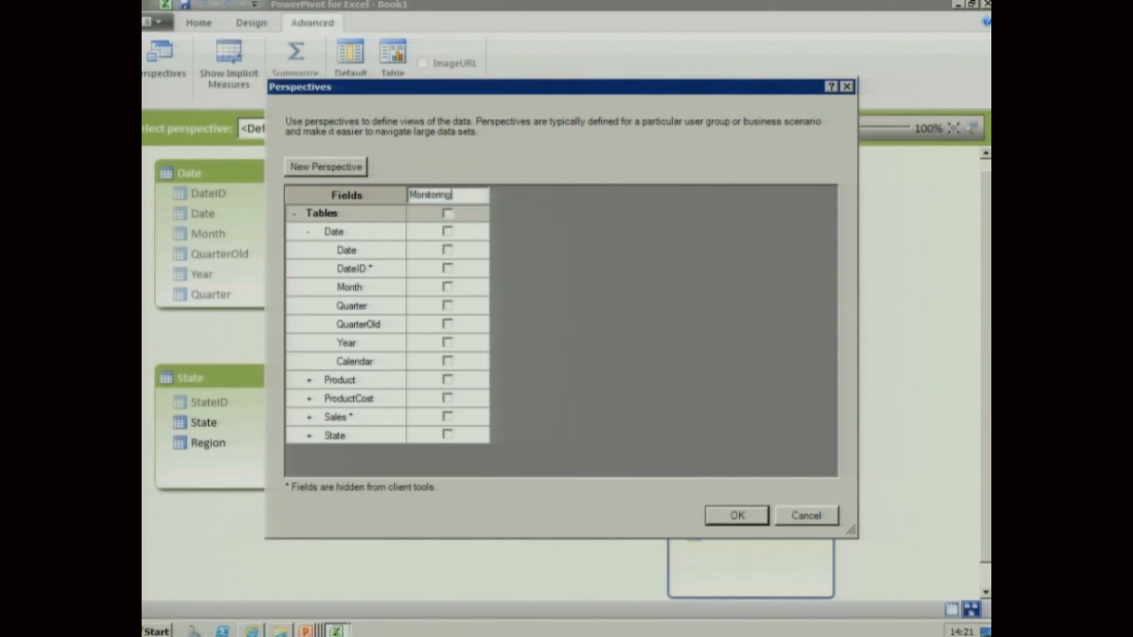
Include the Calendar hierarchy of the Date table and the Product field of the Product table in the Monitoring perspective
{"action": "left_click", "coordinate": [447, 361]}
{"action": "left_click", "coordinate": [309, 380]}
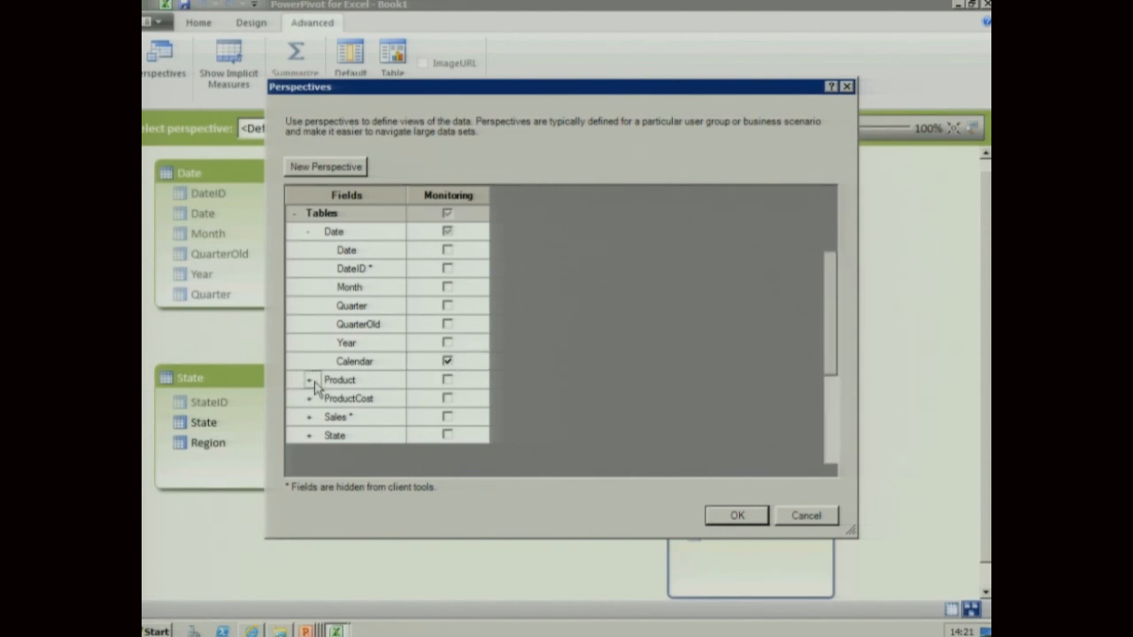
{"action": "scroll", "coordinate": [458, 444], "scroll_direction": "down", "scroll_amount": 1}
{"action": "scroll", "coordinate": [459, 445], "scroll_direction": "down", "scroll_amount": 1}
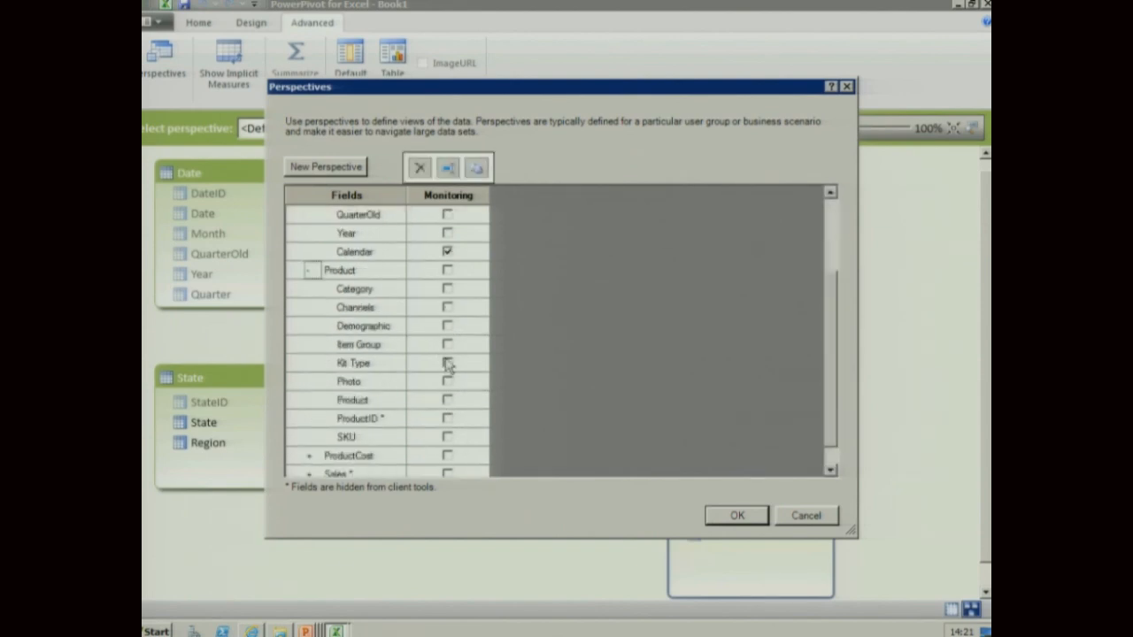
{"action": "left_click", "coordinate": [447, 400]}
Include Profitability from the Sales table in the Monitoring perspective and save the perspective
{"action": "scroll", "coordinate": [433, 414], "scroll_direction": "down", "scroll_amount": 1}
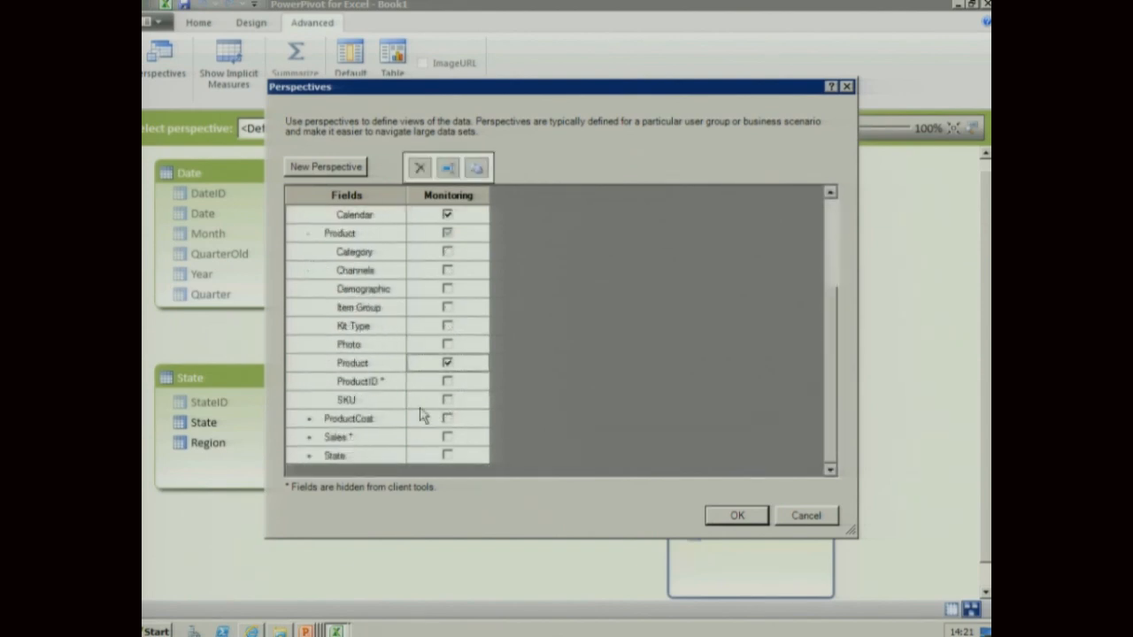
{"action": "left_click", "coordinate": [309, 437]}
{"action": "scroll", "coordinate": [465, 439], "scroll_direction": "down", "scroll_amount": 4}
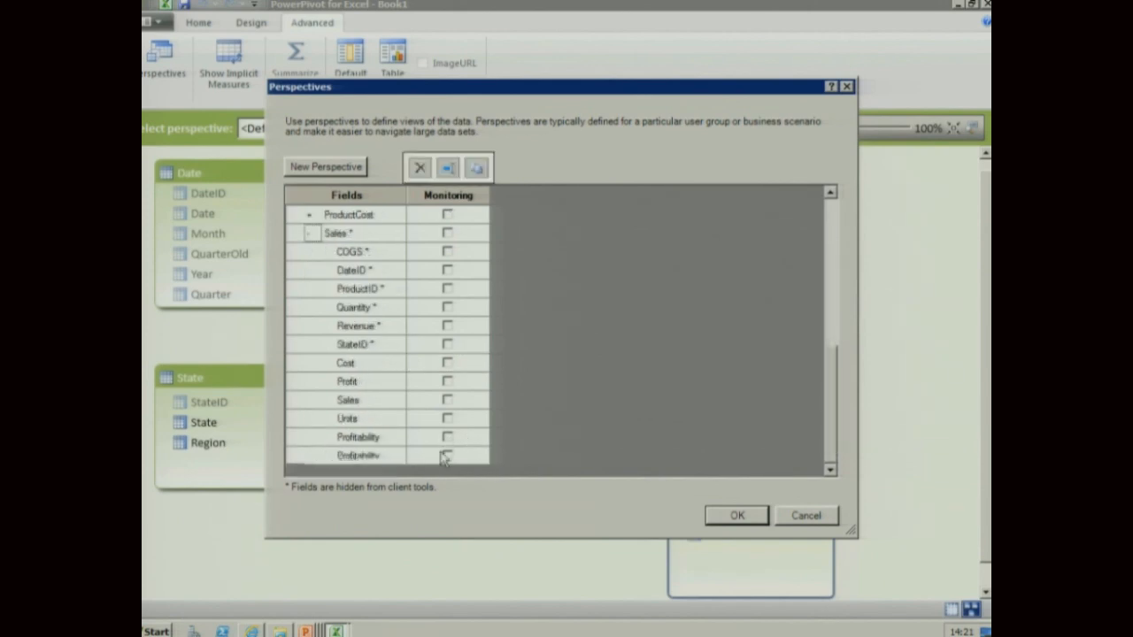
{"action": "left_click", "coordinate": [446, 437]}
{"action": "left_click", "coordinate": [731, 515]}
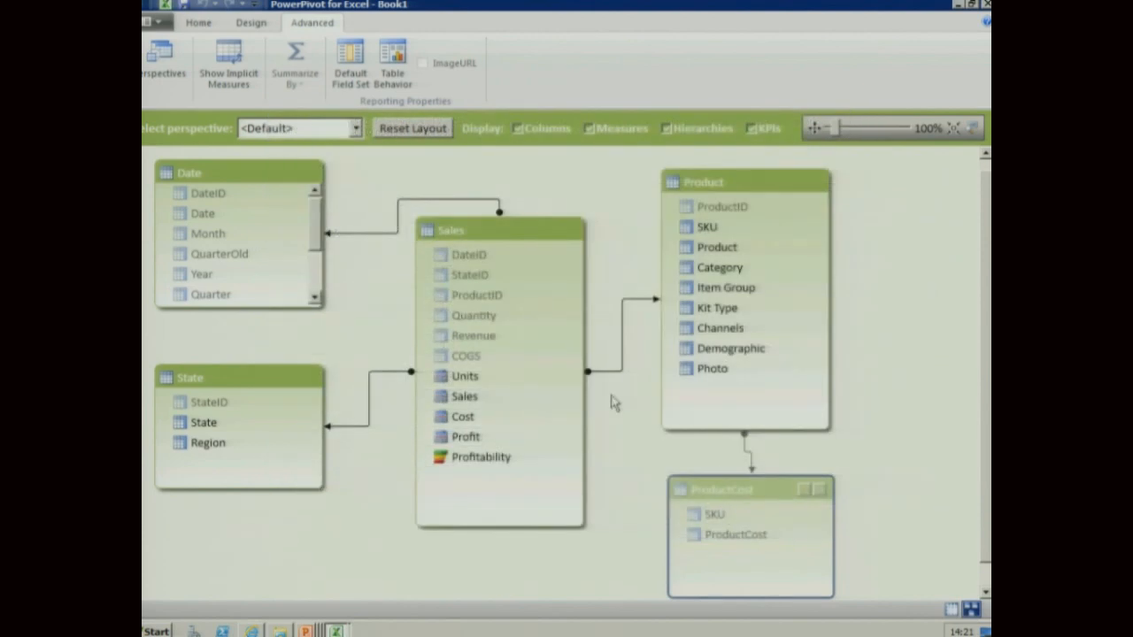
Display the diagram in the Monitoring perspective to review its tables and fields, and return to the default perspective
{"action": "left_click", "coordinate": [358, 133]}
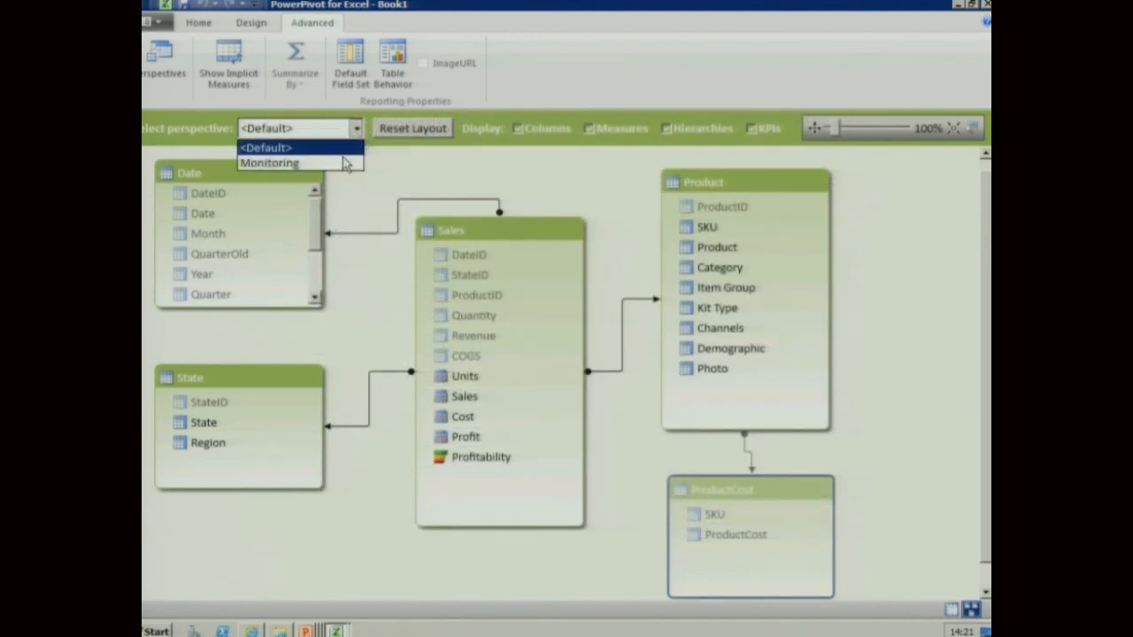
{"action": "left_click", "coordinate": [344, 162]}
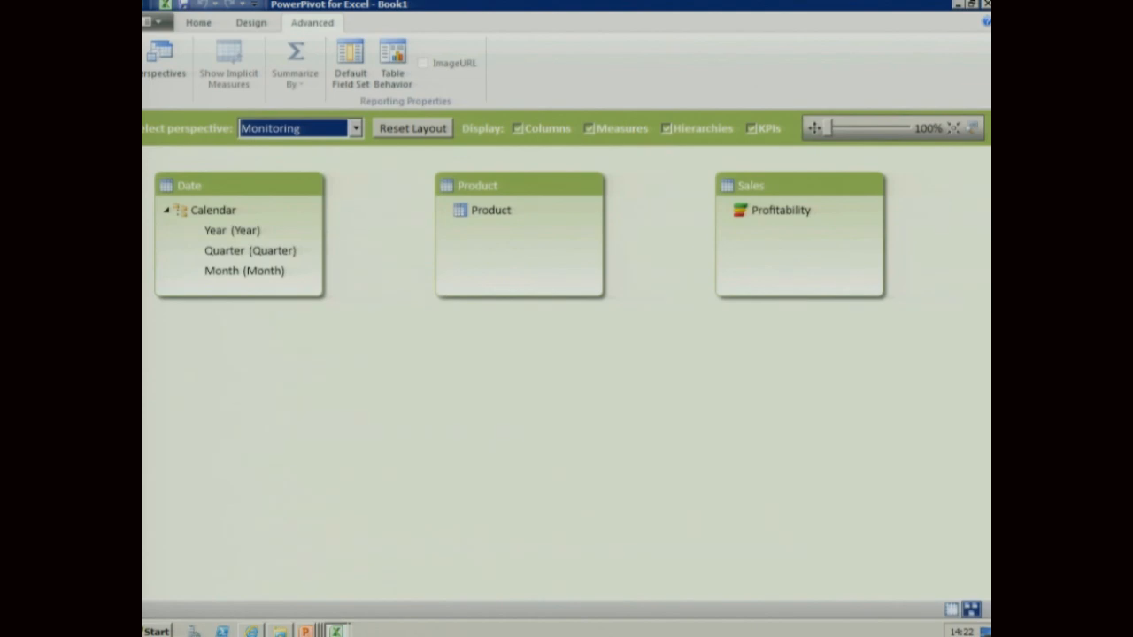
{"action": "left_click", "coordinate": [341, 129]}
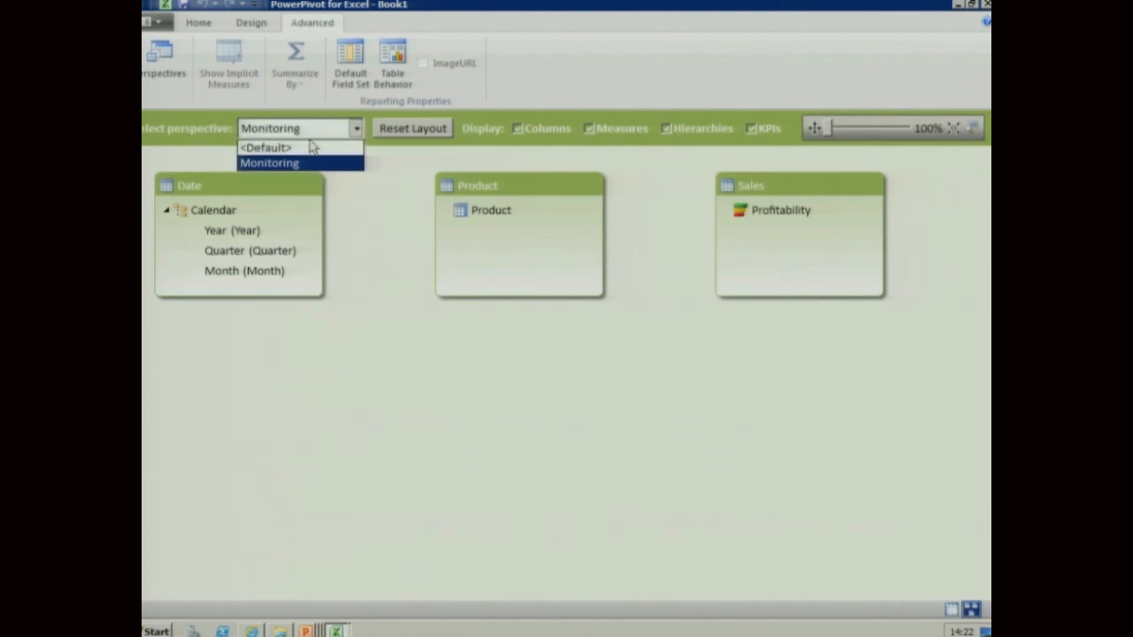
{"action": "left_click", "coordinate": [310, 148]}
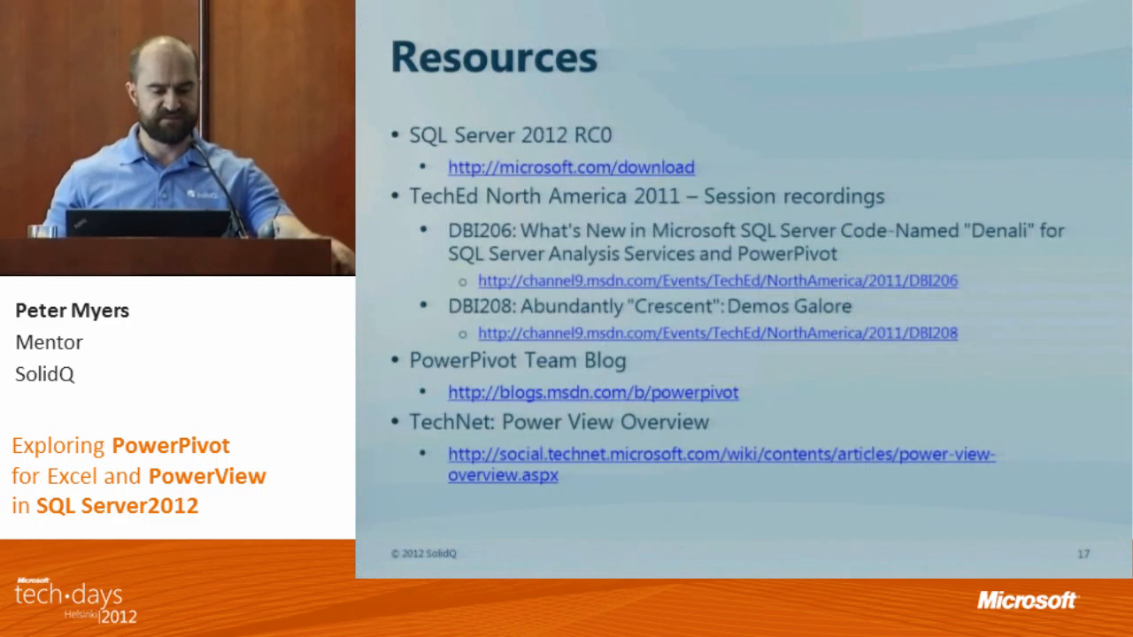
{"action": "key", "text": "Left"}
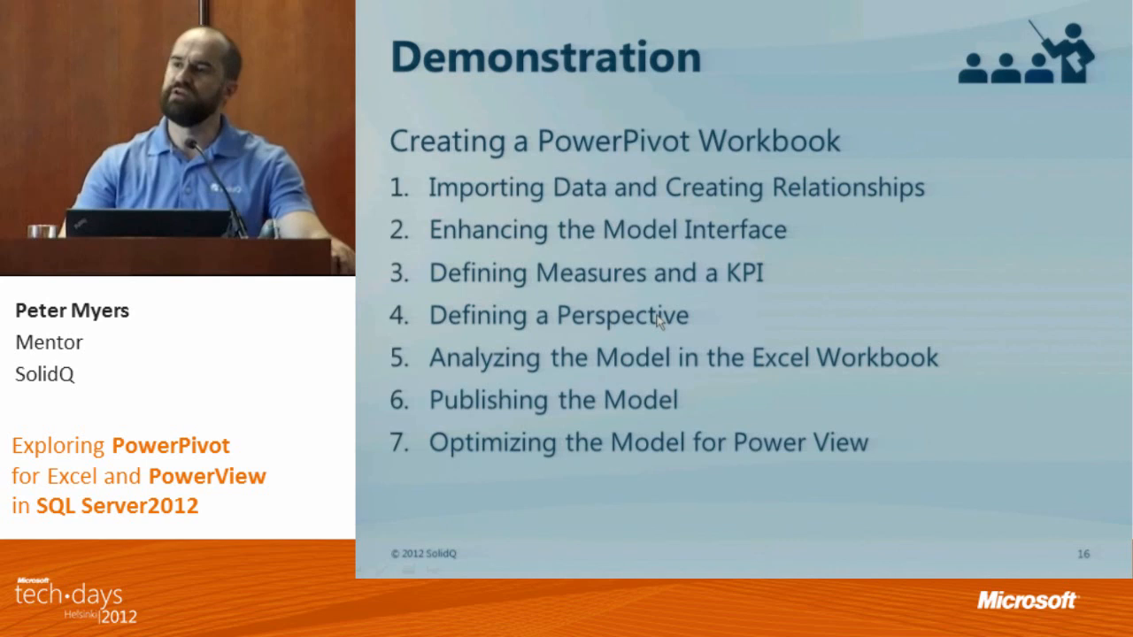
{"action": "key", "text": "alt+Tab"}
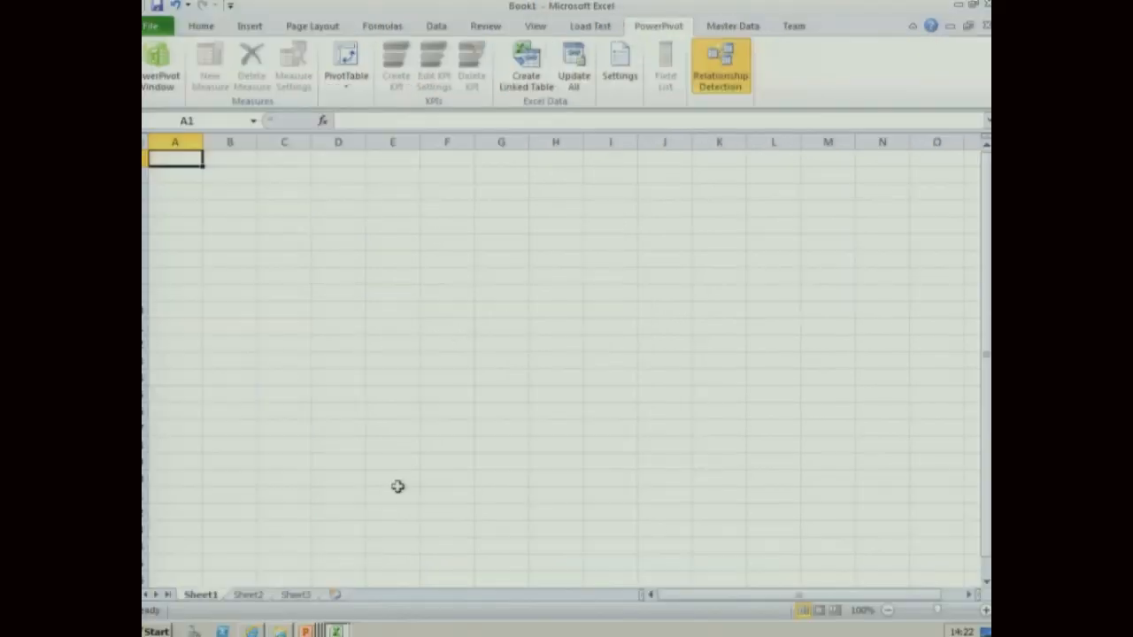
From the PowerPivot window, create a PivotTable in the existing worksheet, starting at cell A1 of Sheet1
{"action": "mouse_move", "coordinate": [531, 571]}
{"action": "left_click", "coordinate": [337, 602]}
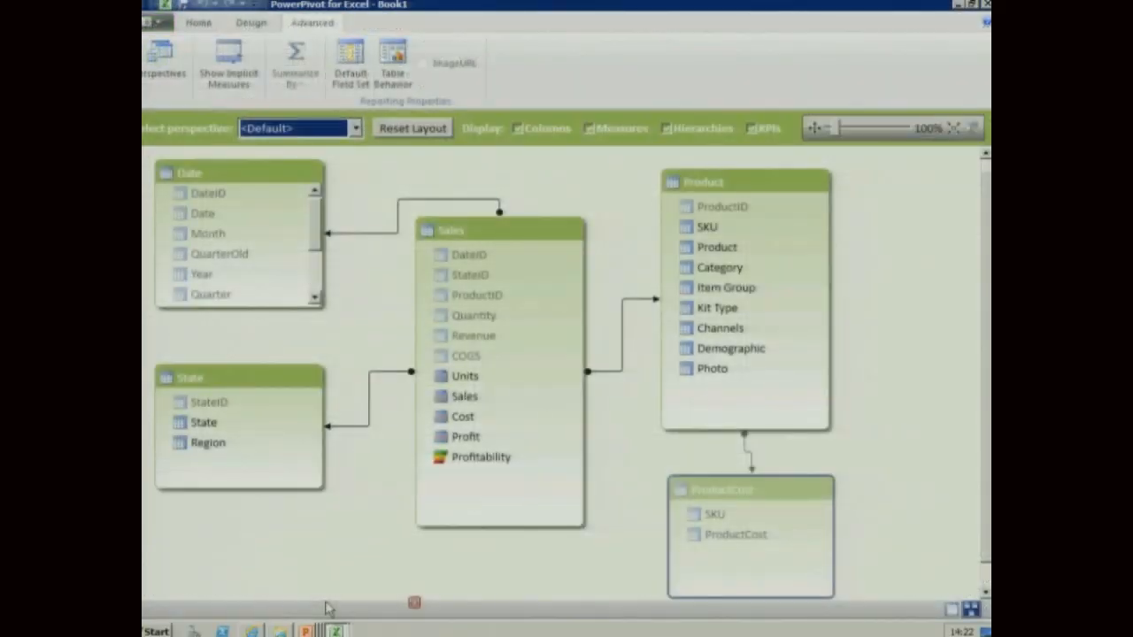
{"action": "left_click", "coordinate": [198, 25]}
{"action": "left_click", "coordinate": [429, 55]}
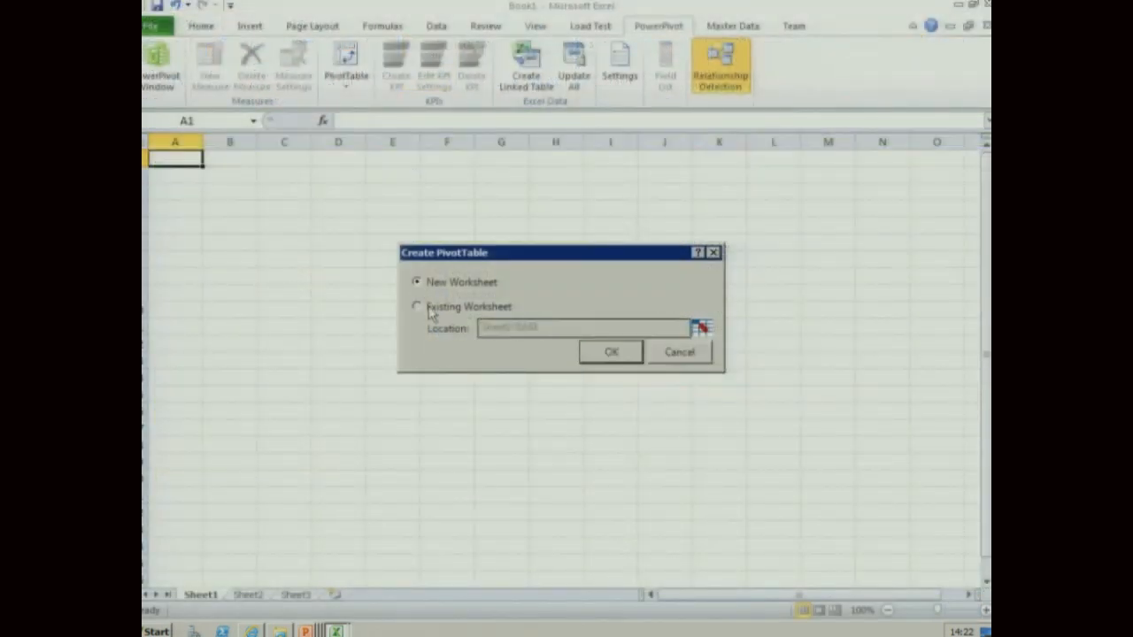
{"action": "left_click", "coordinate": [428, 309]}
{"action": "left_click", "coordinate": [590, 356]}
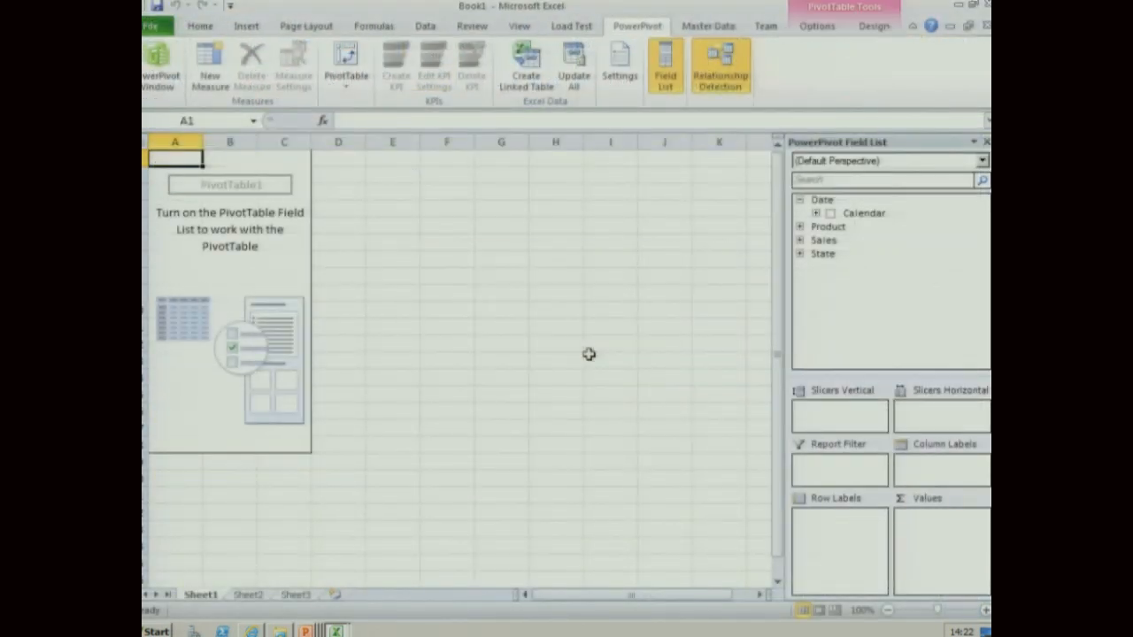
Check the available perspectives, keep the default one and add the Calendar hierarchy as the PivotTable's report filter
{"action": "left_click", "coordinate": [982, 161]}
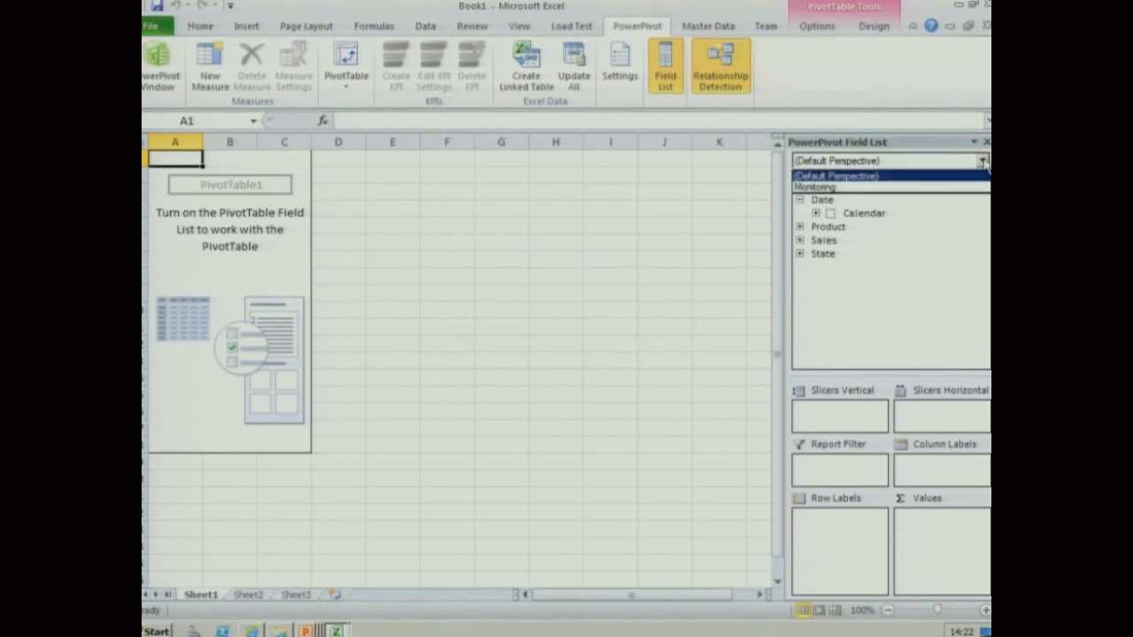
{"action": "left_click", "coordinate": [982, 161]}
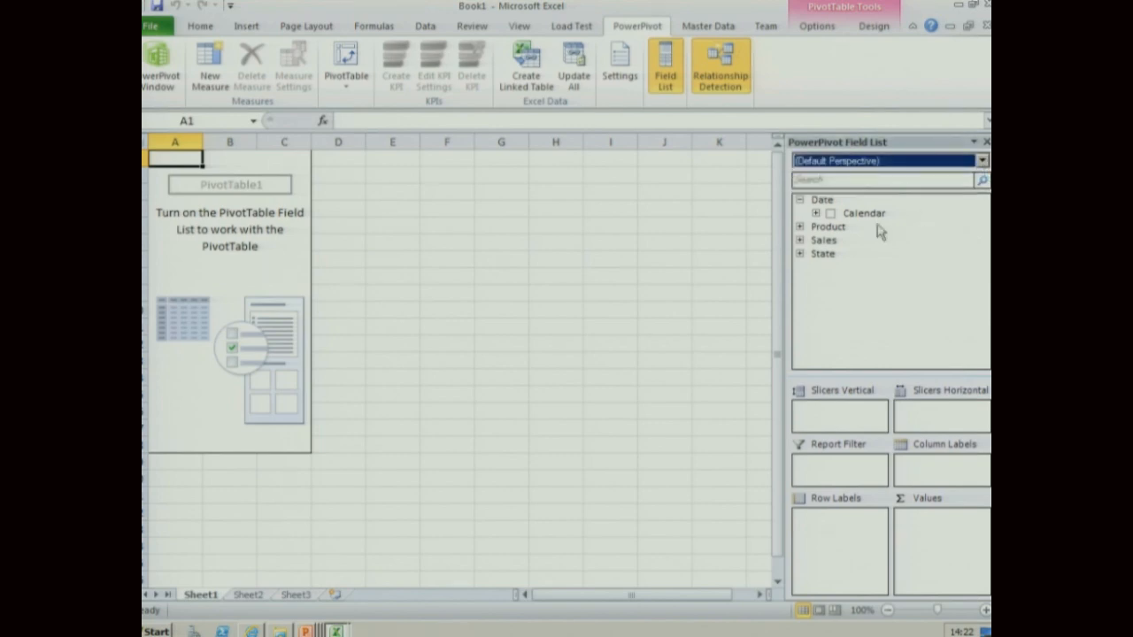
{"action": "left_click_drag", "start_coordinate": [870, 256], "coordinate": [841, 462]}
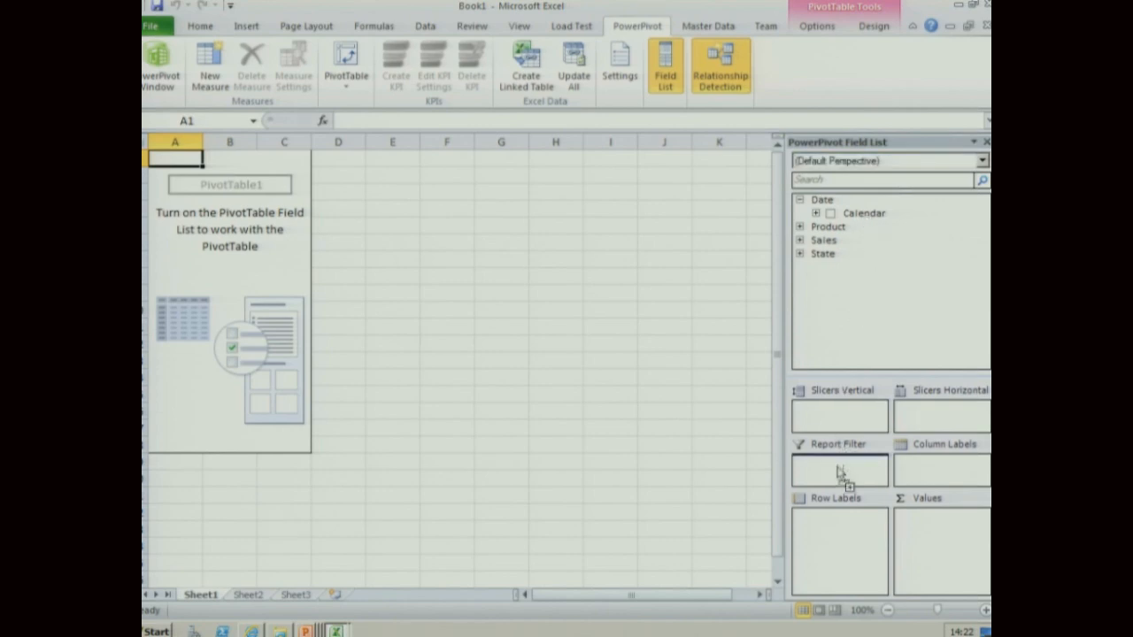
Filter the PivotTable's Calendar report filter to month 2011-02 within 2011-Q1
{"action": "left_click", "coordinate": [227, 159]}
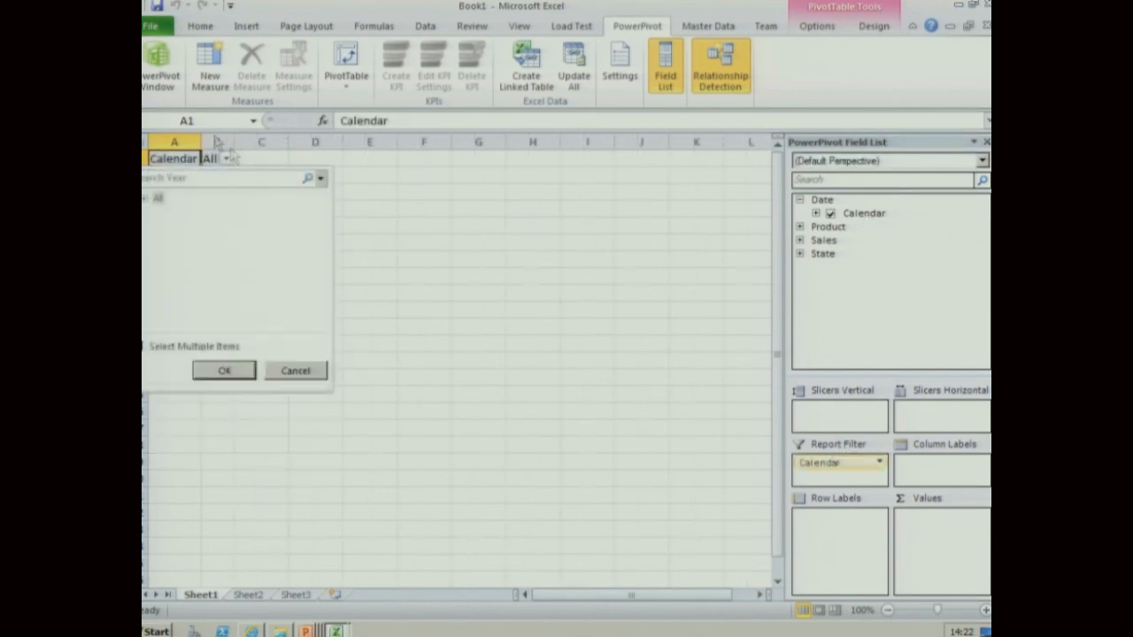
{"action": "left_click", "coordinate": [147, 198]}
{"action": "left_click", "coordinate": [159, 238]}
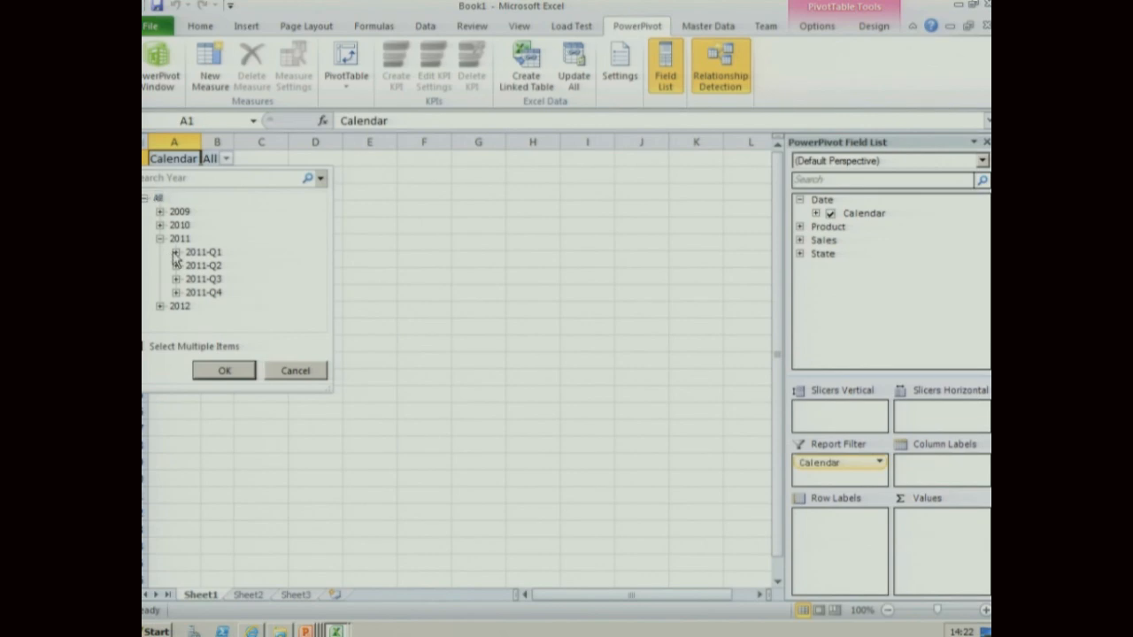
{"action": "left_click", "coordinate": [176, 253]}
{"action": "left_click", "coordinate": [218, 279]}
{"action": "left_click", "coordinate": [221, 371]}
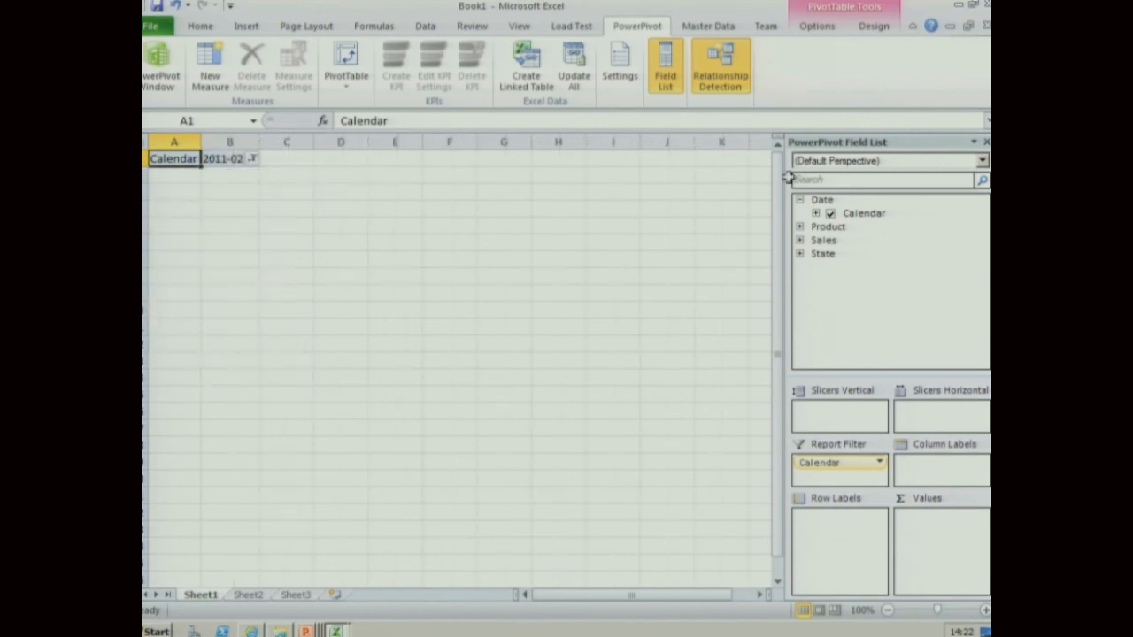
Add the Sales measure and the Value and Status of the Profitability KPI to the PivotTable values
{"action": "left_click", "coordinate": [800, 240]}
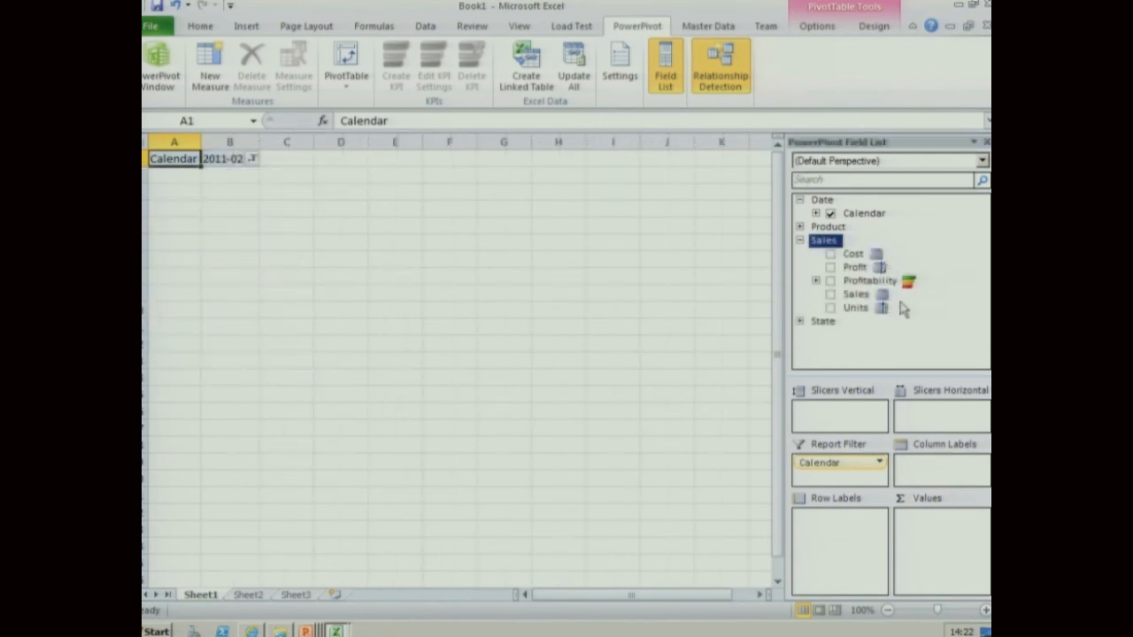
{"action": "left_click", "coordinate": [831, 294]}
{"action": "left_click", "coordinate": [815, 281]}
{"action": "left_click", "coordinate": [846, 294]}
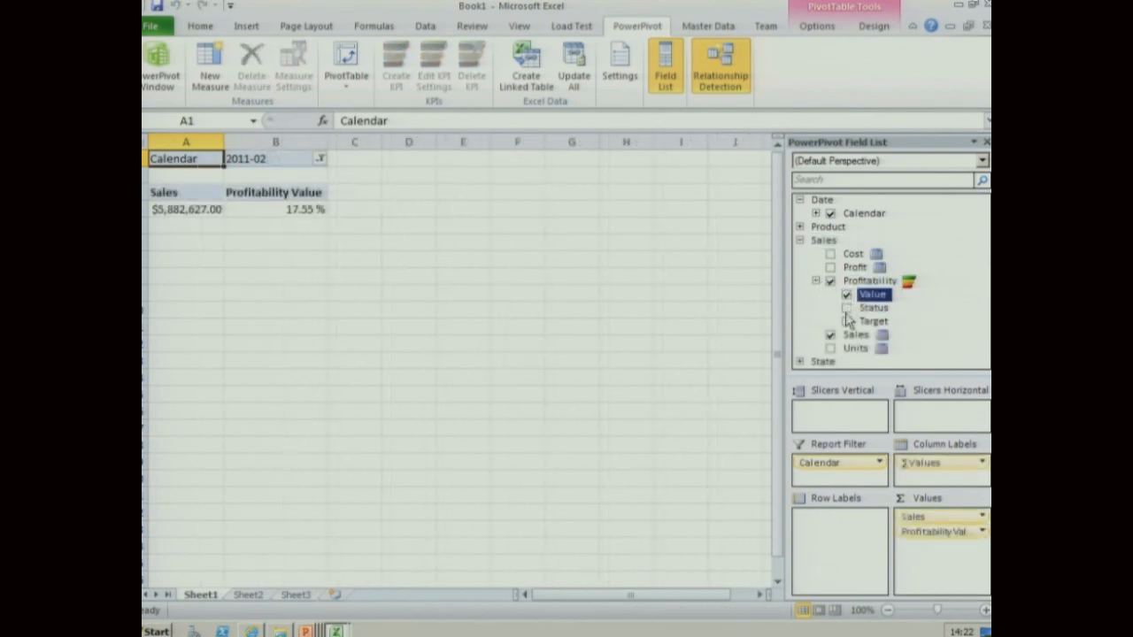
{"action": "left_click", "coordinate": [846, 307]}
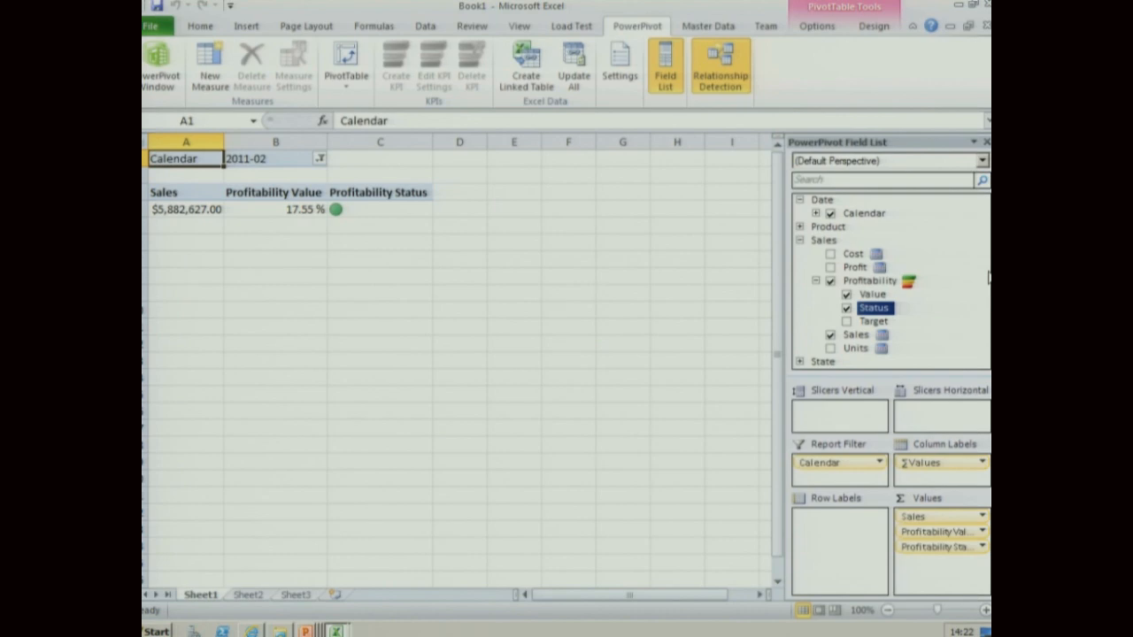
Add Product as the PivotTable's row labels and Region from the State table as a vertical slicer
{"action": "left_click", "coordinate": [801, 228]}
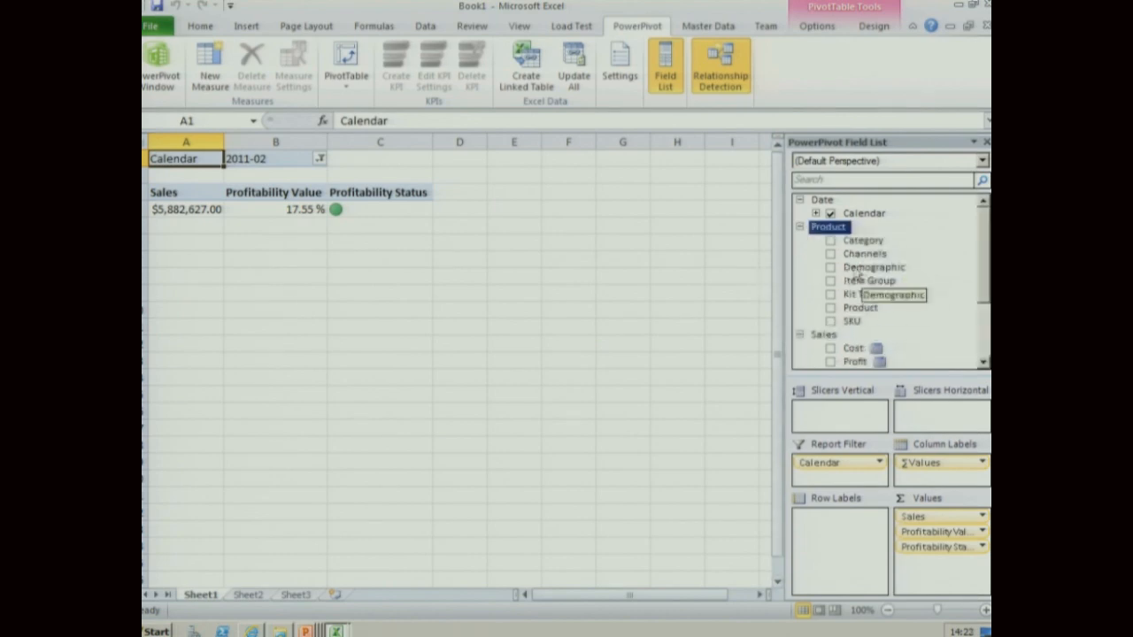
{"action": "left_click", "coordinate": [830, 307]}
{"action": "left_click", "coordinate": [983, 362]}
{"action": "left_click", "coordinate": [800, 361]}
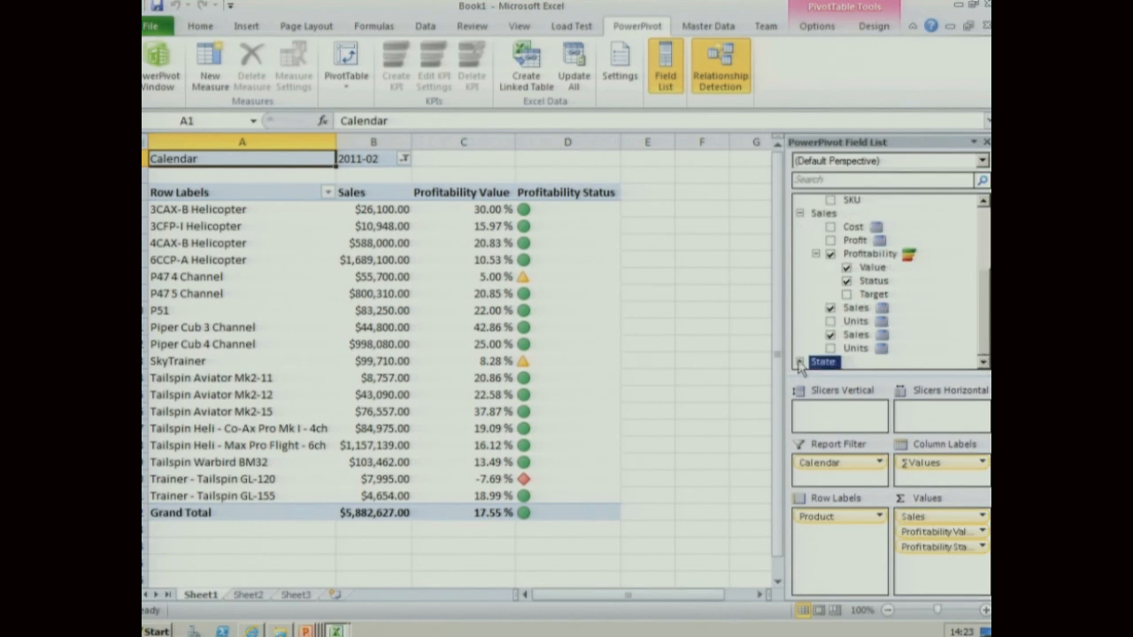
{"action": "left_click_drag", "start_coordinate": [858, 350], "coordinate": [840, 413]}
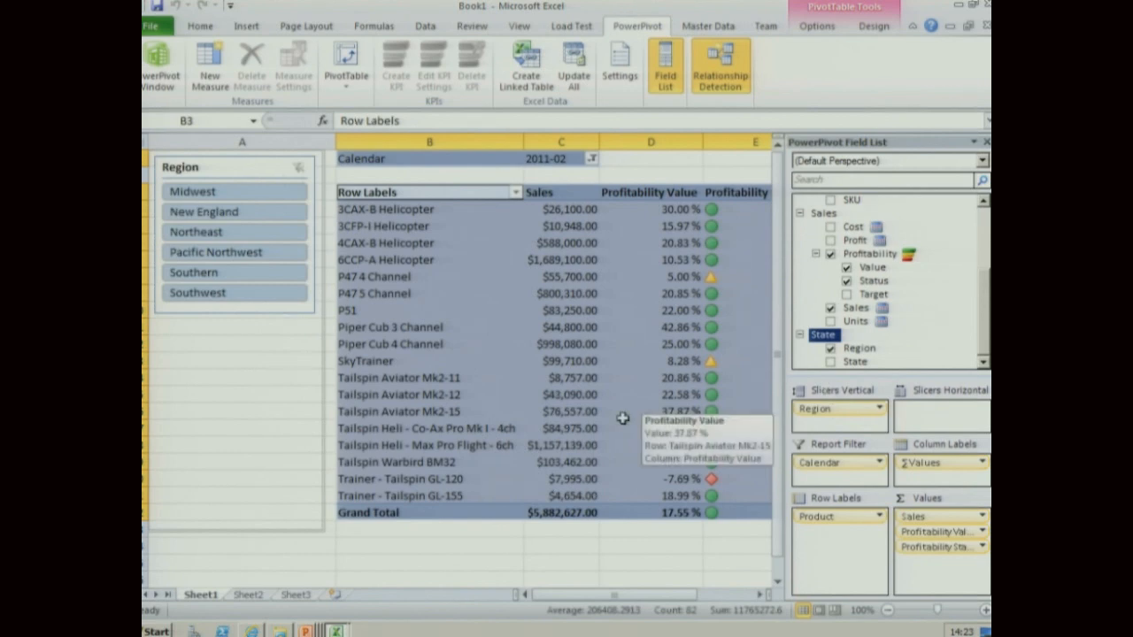
{"action": "left_click", "coordinate": [677, 228]}
{"action": "left_click", "coordinate": [550, 241]}
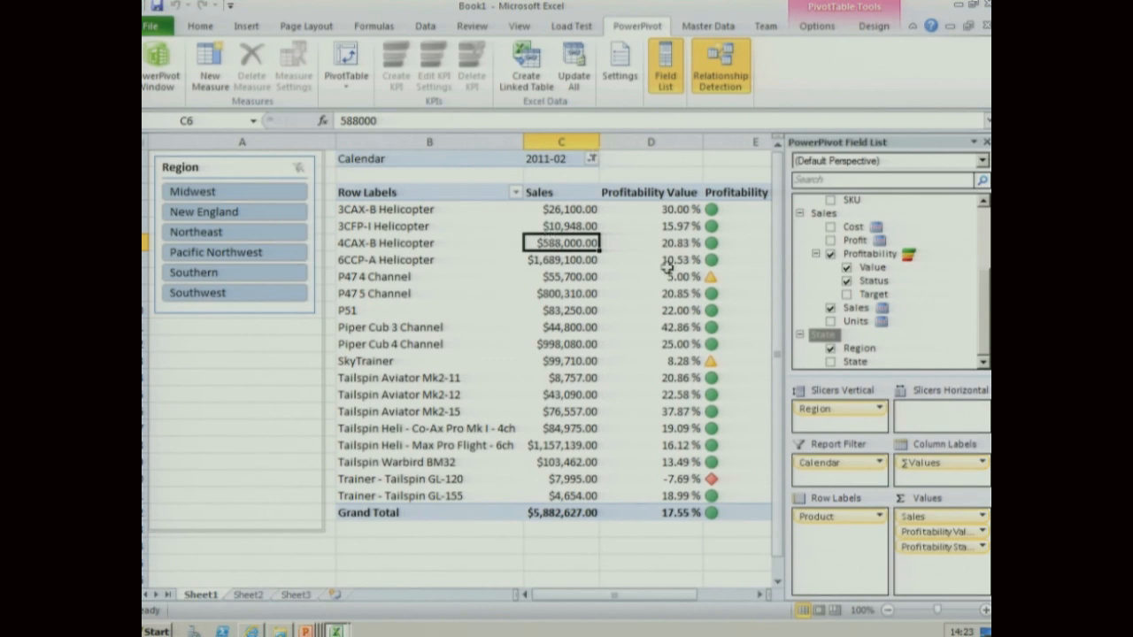
{"action": "left_click", "coordinate": [675, 213]}
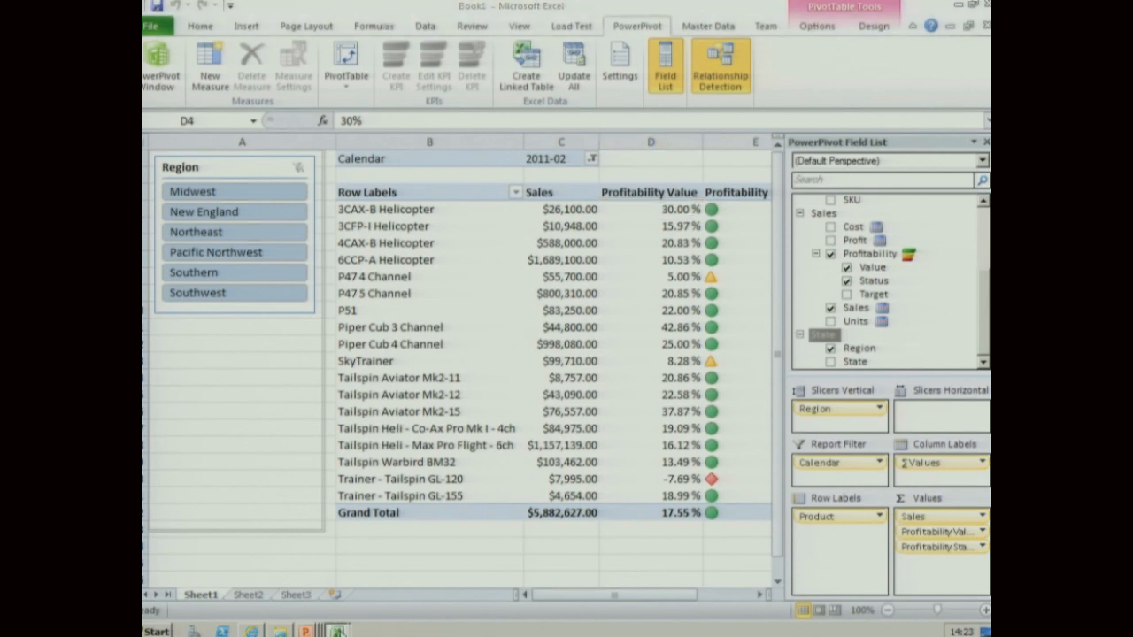
Switch to the PowerPivot window and go from the Sales table in the diagram to its data view
{"action": "left_click", "coordinate": [328, 608]}
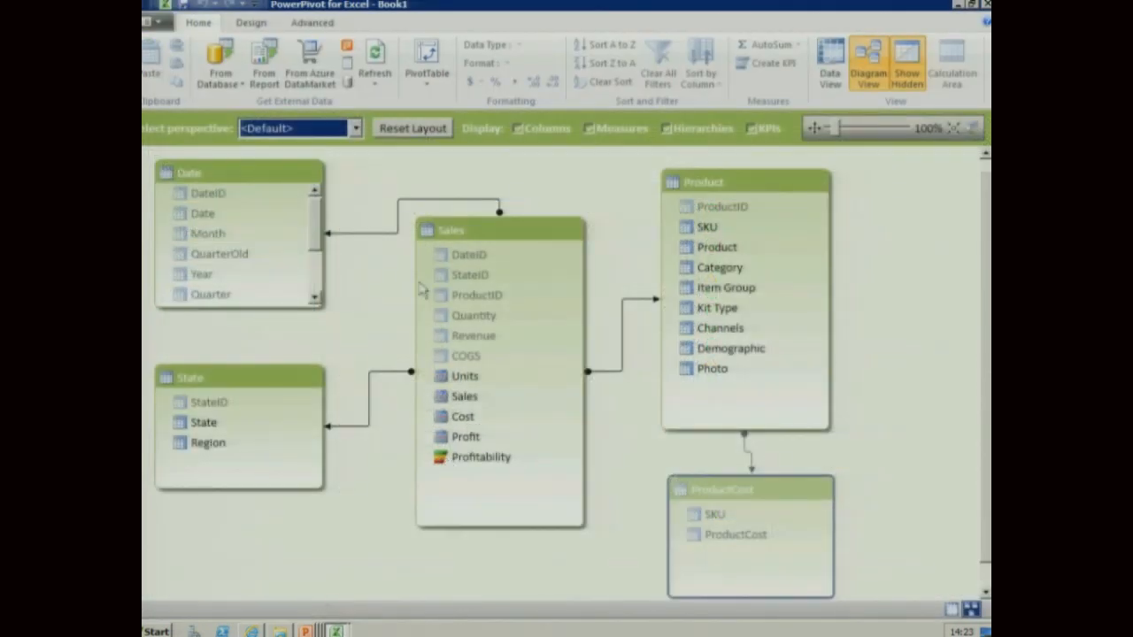
{"action": "right_click", "coordinate": [496, 232]}
{"action": "left_click", "coordinate": [535, 348]}
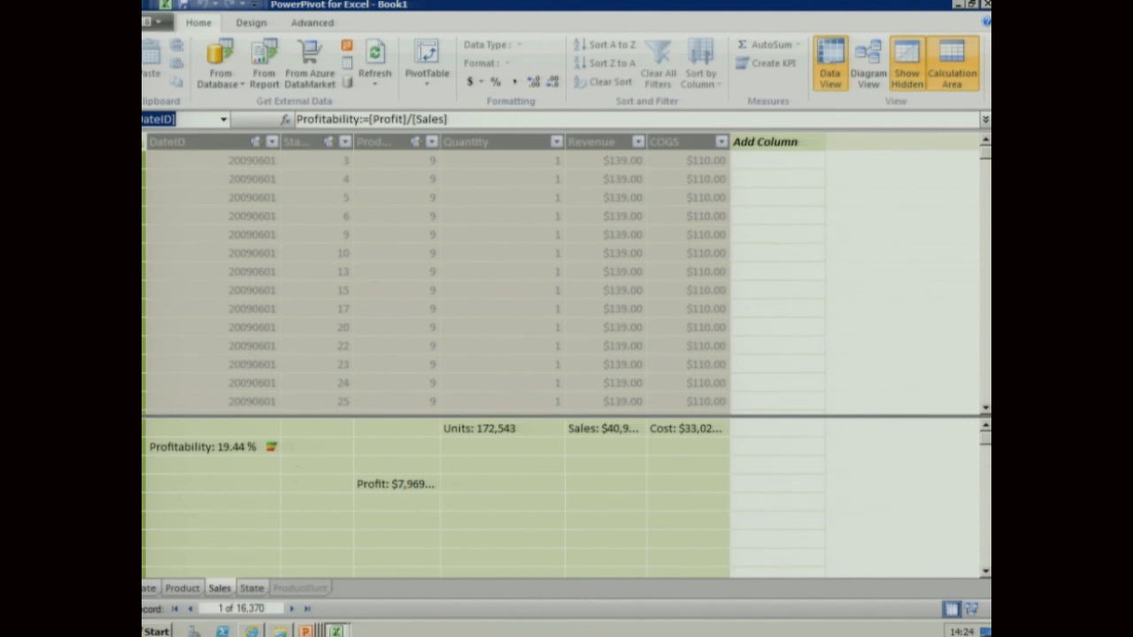
{"action": "mouse_move", "coordinate": [304, 631]}
{"action": "left_click", "coordinate": [266, 602]}
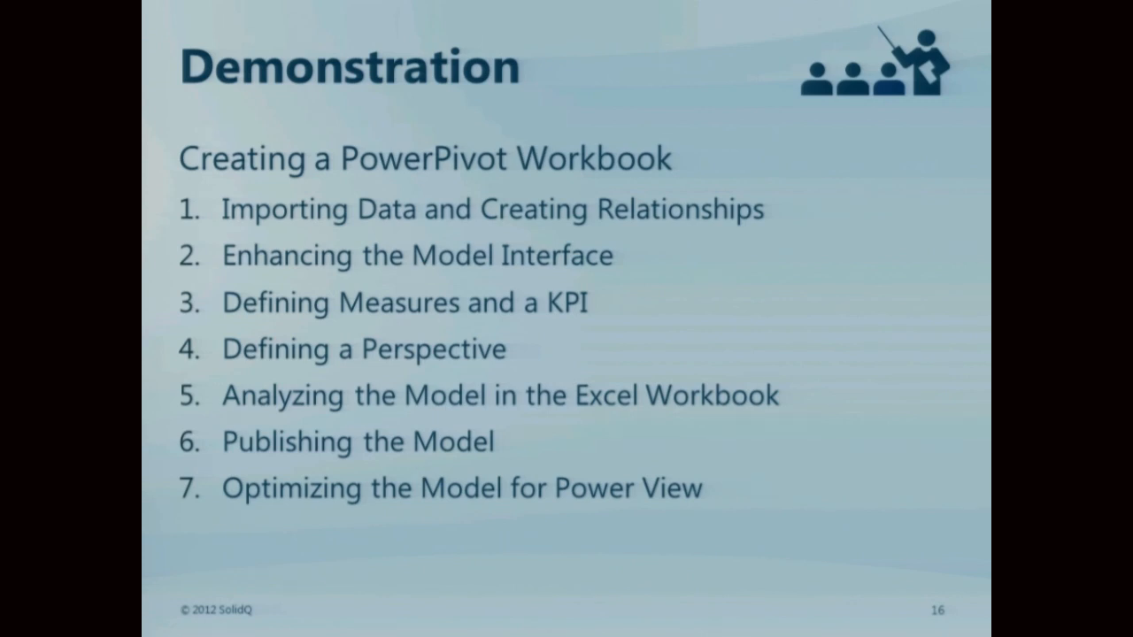
{"action": "key", "text": "alt+Tab"}
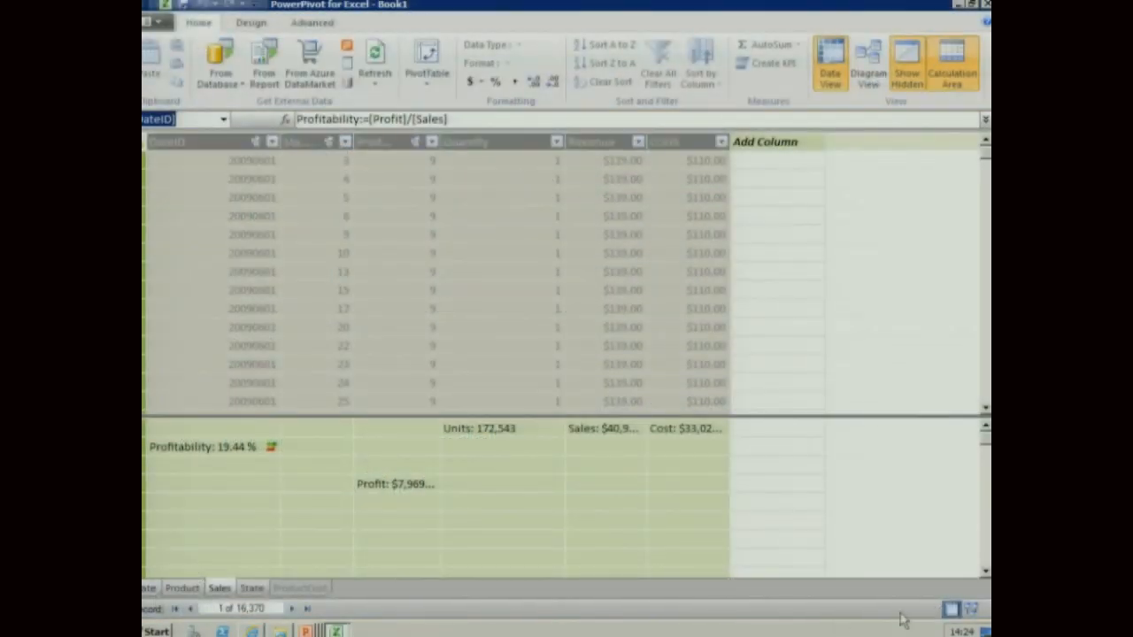
In the diagram view, move the State table down and heighten the Date table to fit its whole Calendar hierarchy
{"action": "left_click", "coordinate": [971, 609]}
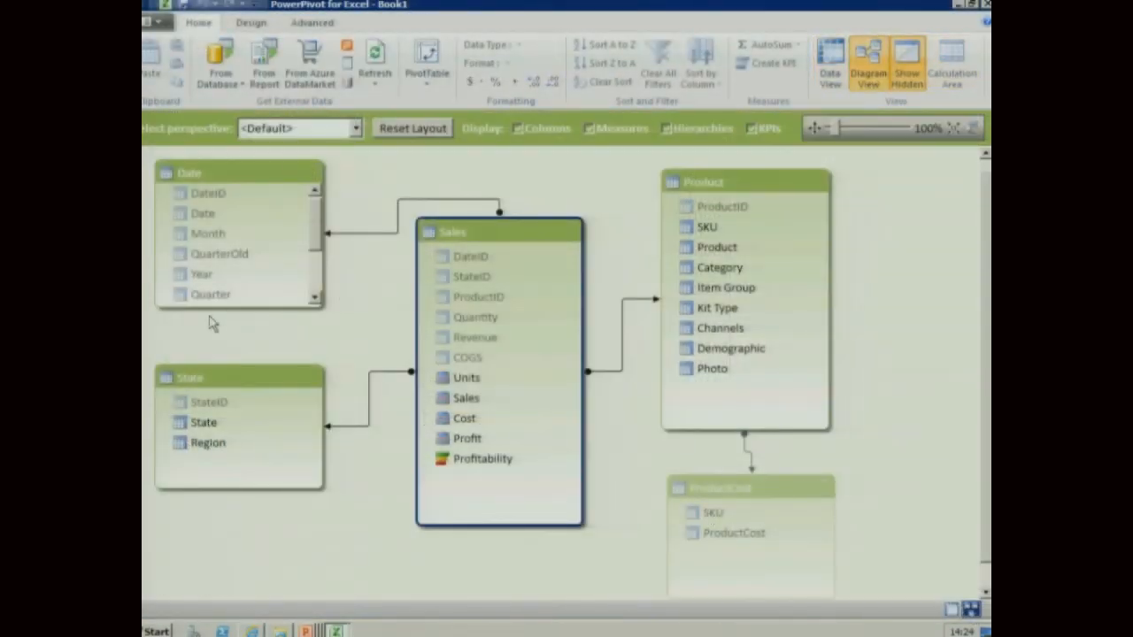
{"action": "left_click_drag", "start_coordinate": [216, 379], "coordinate": [218, 451]}
{"action": "left_click_drag", "start_coordinate": [239, 309], "coordinate": [233, 413]}
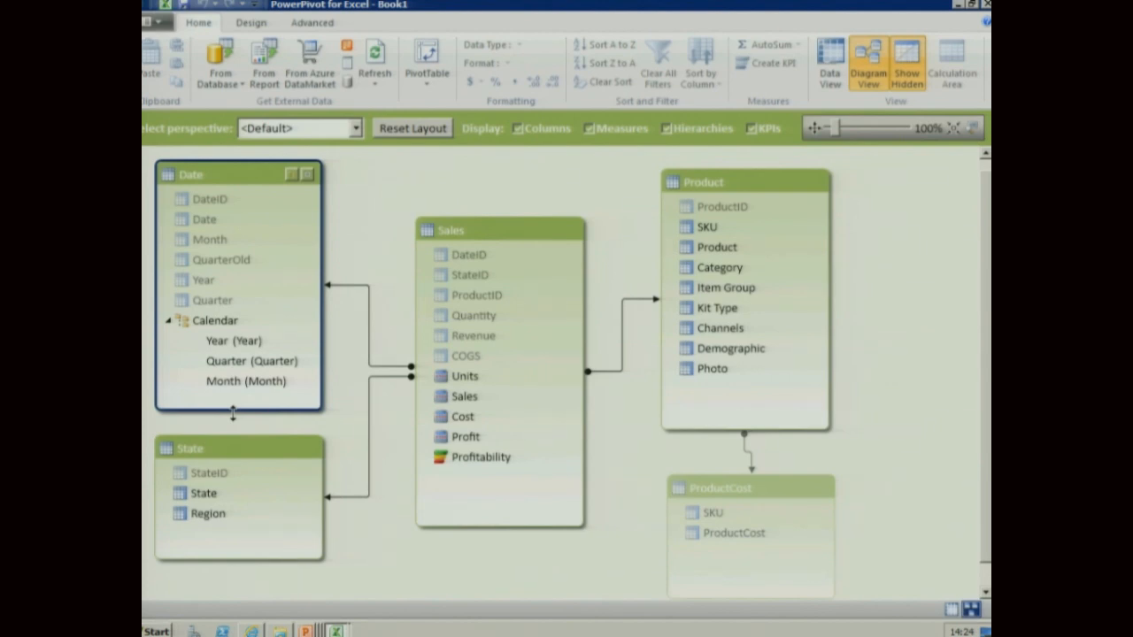
Unhide the Month, Year and Quarter columns of the Date table from client tools
{"action": "left_click", "coordinate": [218, 322]}
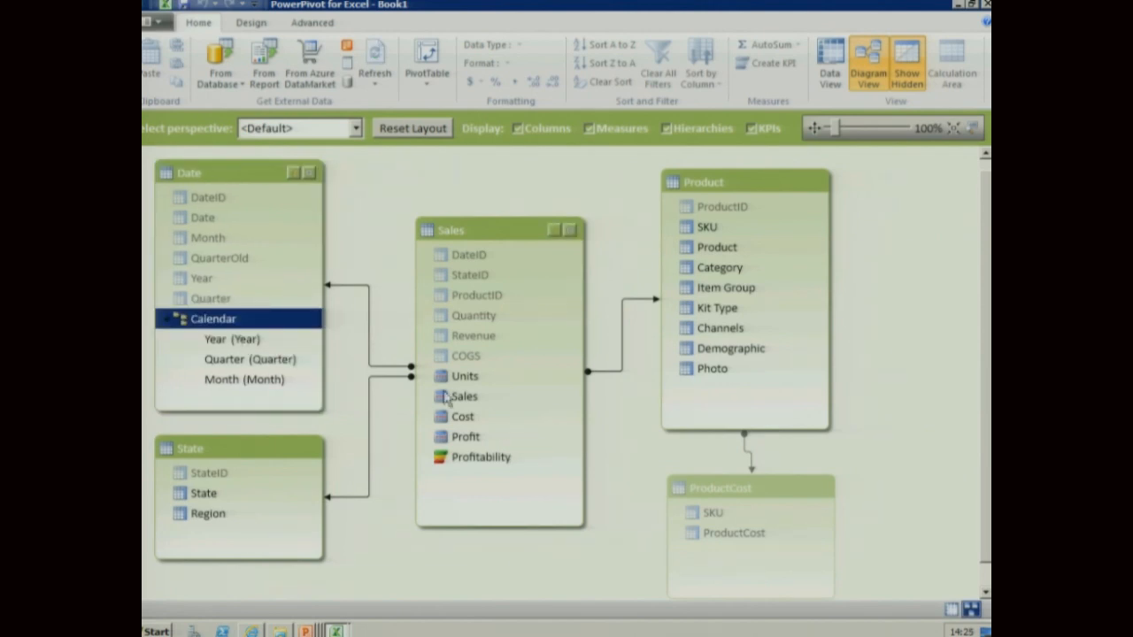
{"action": "left_click", "coordinate": [211, 239]}
{"action": "left_click", "coordinate": [213, 280], "text": "ctrl"}
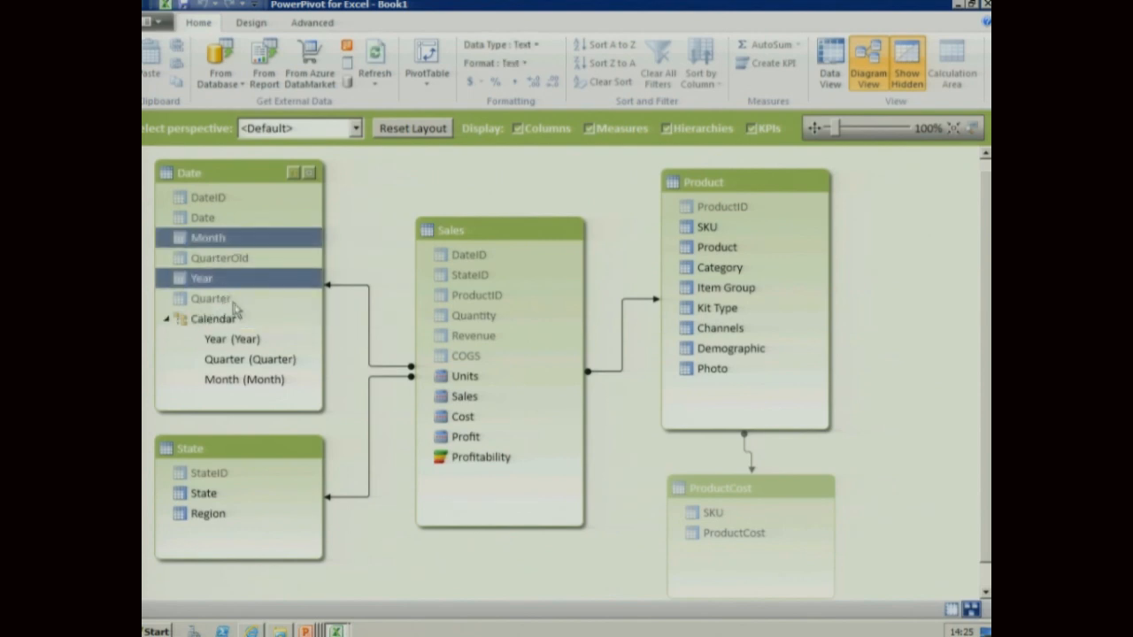
{"action": "left_click", "coordinate": [228, 299], "text": "ctrl"}
{"action": "right_click", "coordinate": [241, 302]}
{"action": "left_click", "coordinate": [333, 370]}
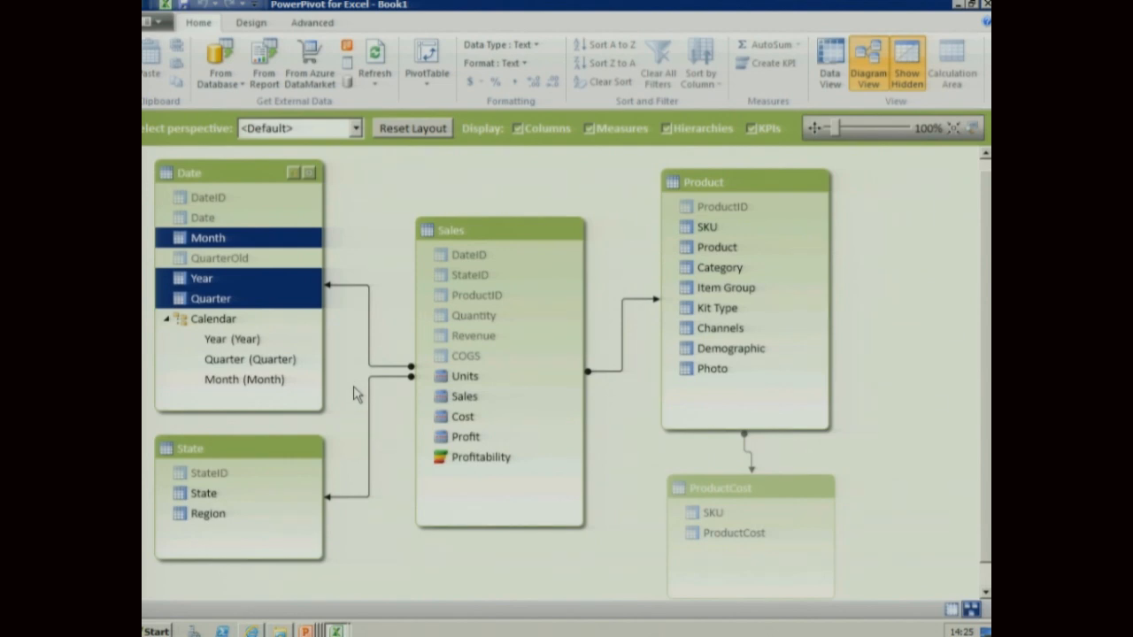
Go from the Product table in the diagram to its data view
{"action": "left_click", "coordinate": [724, 311]}
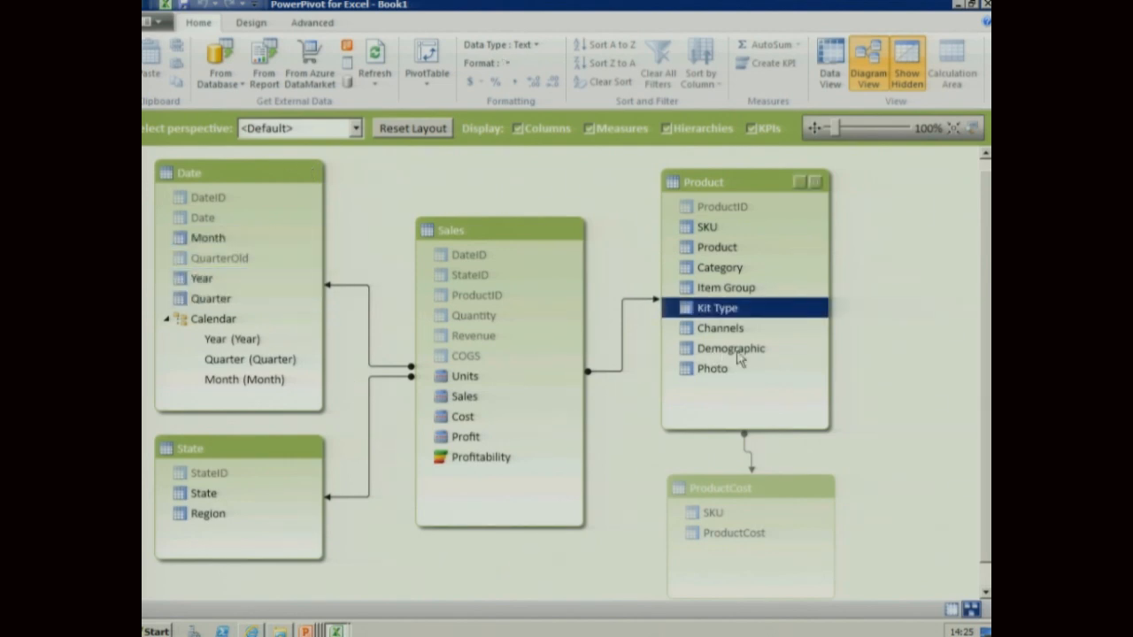
{"action": "right_click", "coordinate": [722, 186]}
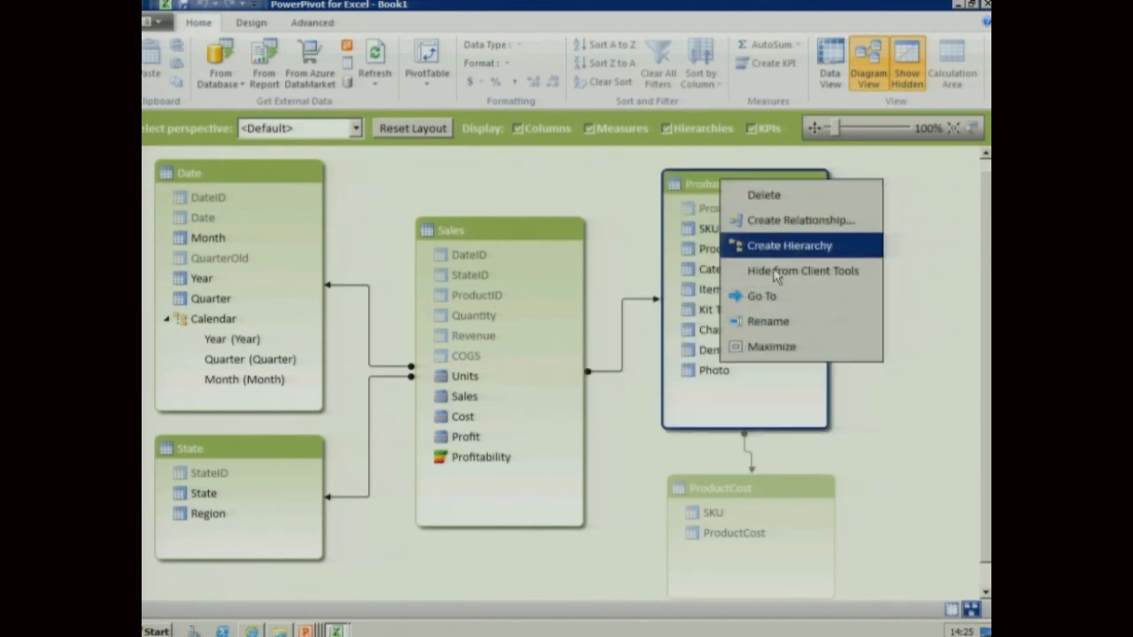
{"action": "left_click", "coordinate": [761, 295]}
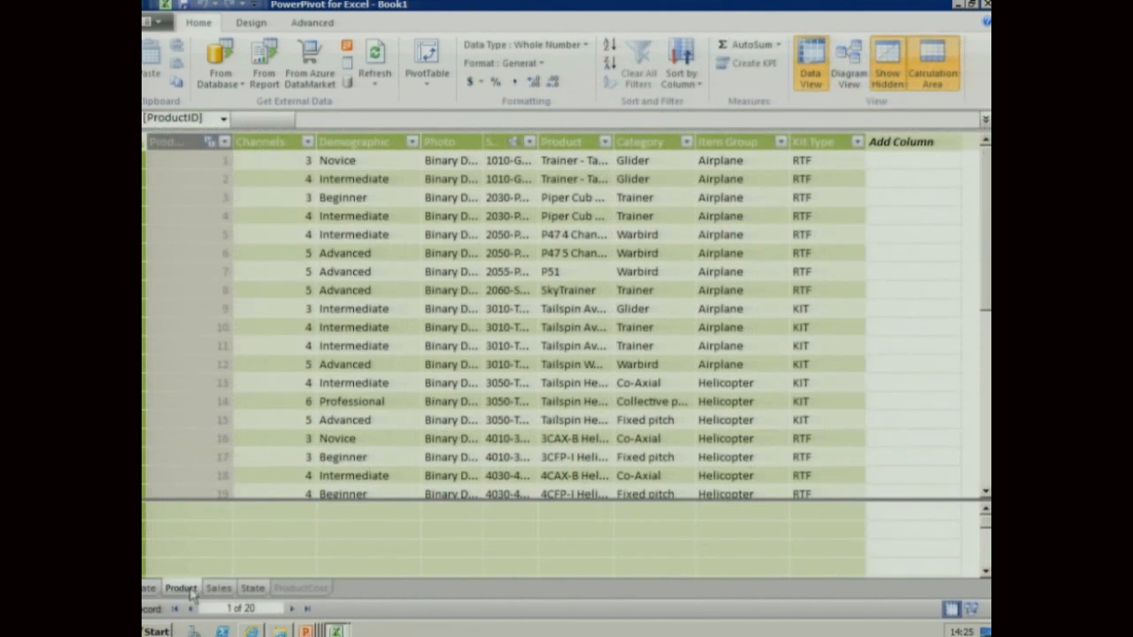
Give the Product table the description "Products defined by Marketing."
{"action": "right_click", "coordinate": [190, 590]}
{"action": "left_click", "coordinate": [243, 539]}
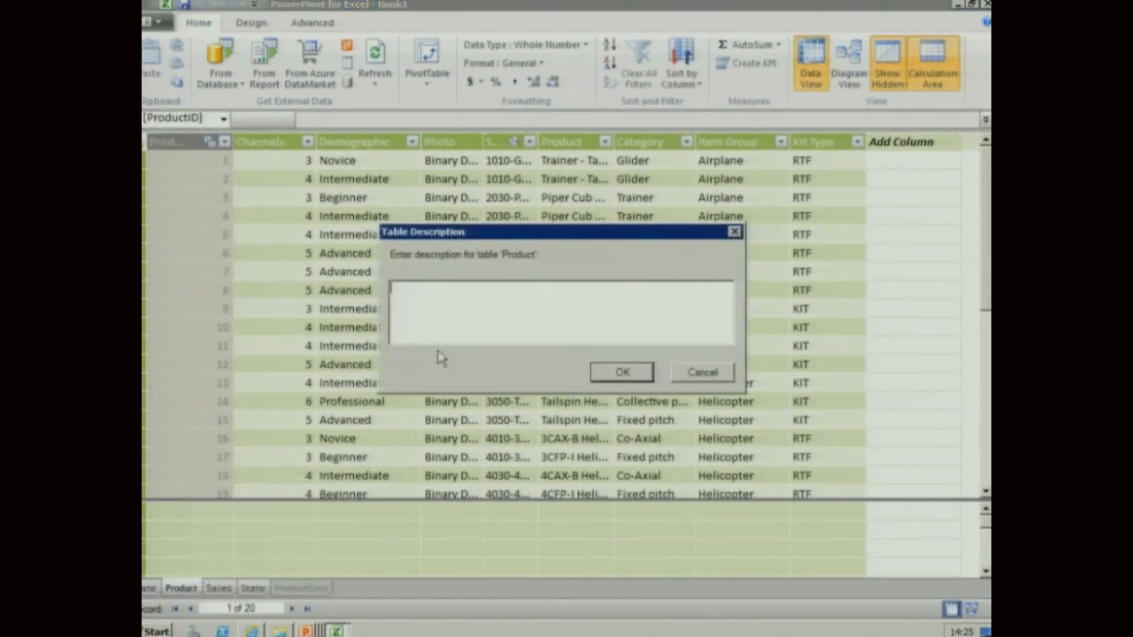
{"action": "type", "text": "Products defined b"}
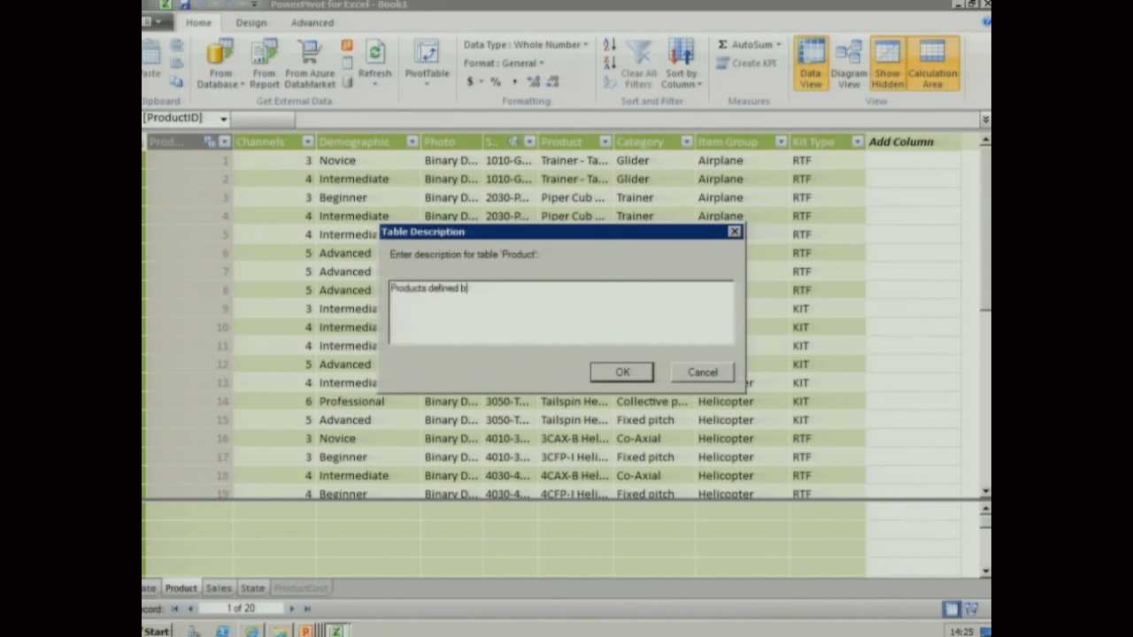
{"action": "type", "text": "y Marketing."}
{"action": "left_click", "coordinate": [622, 372]}
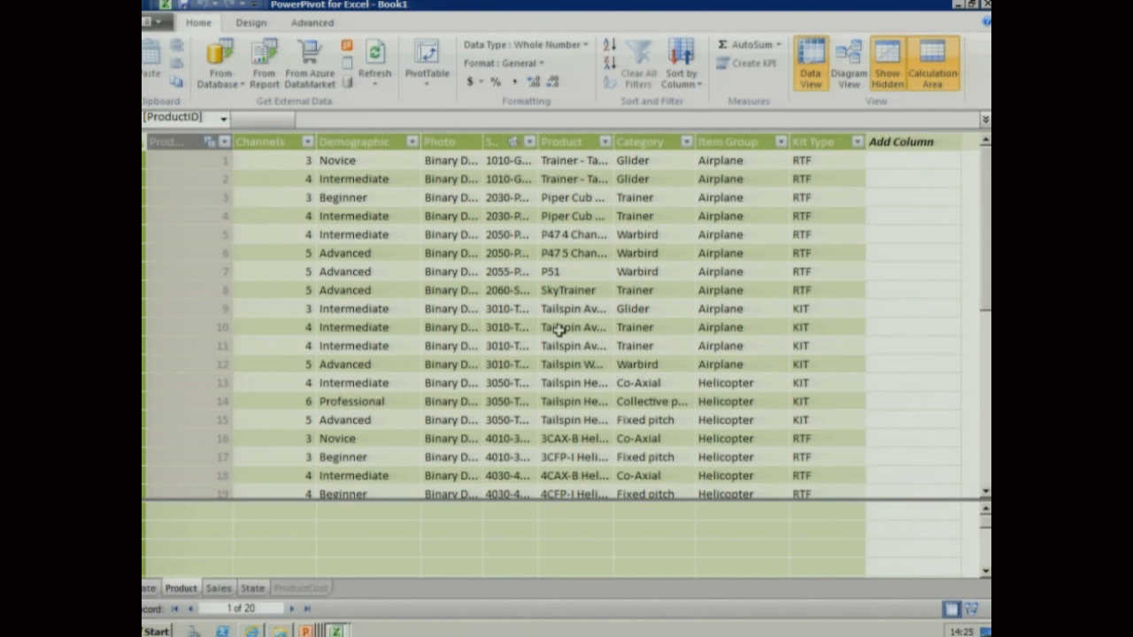
Switch to the Sales Analysis report in Internet Explorer, open it for editing and read the Product table's description
{"action": "left_click", "coordinate": [252, 631]}
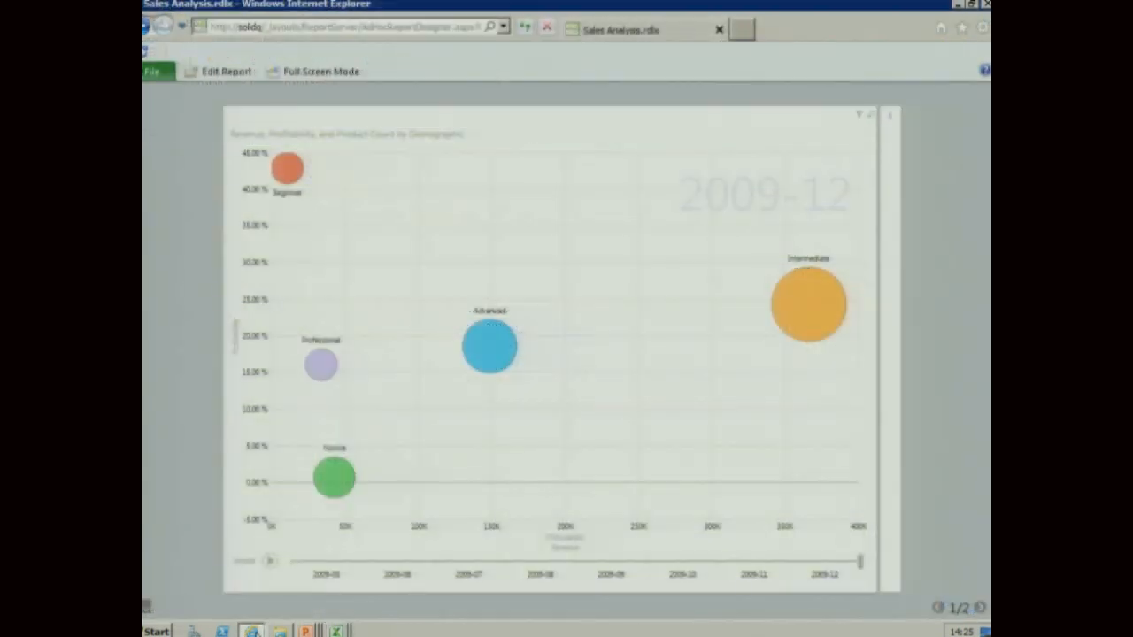
{"action": "left_click", "coordinate": [222, 73]}
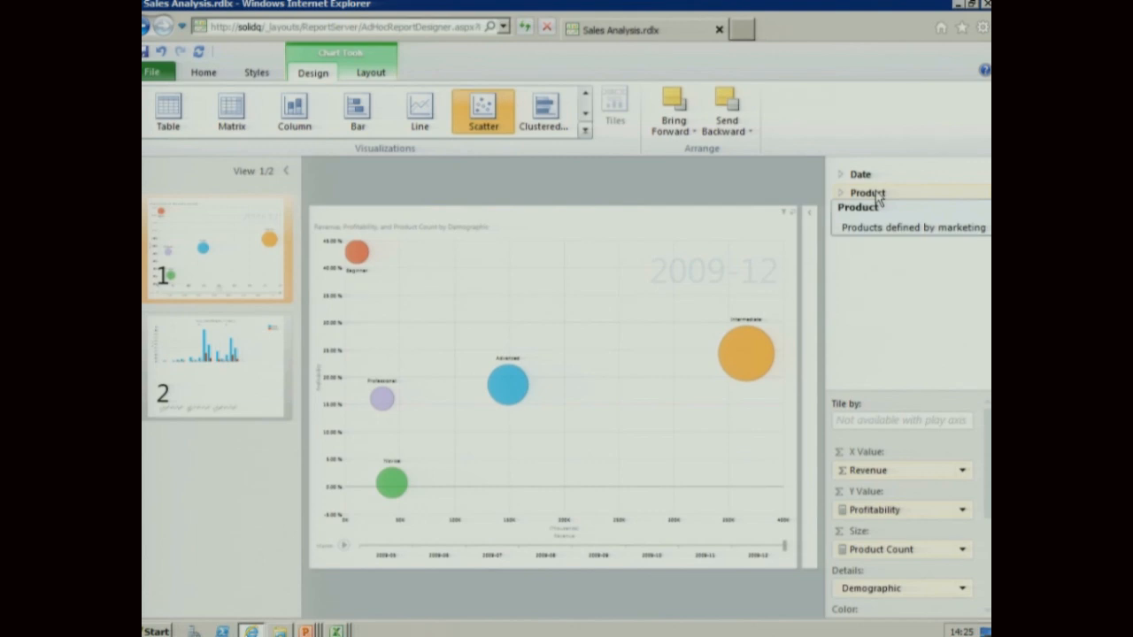
Switch back to PowerPivot, show the model in diagram view and look at the list of available perspectives
{"action": "key", "text": "alt+Tab"}
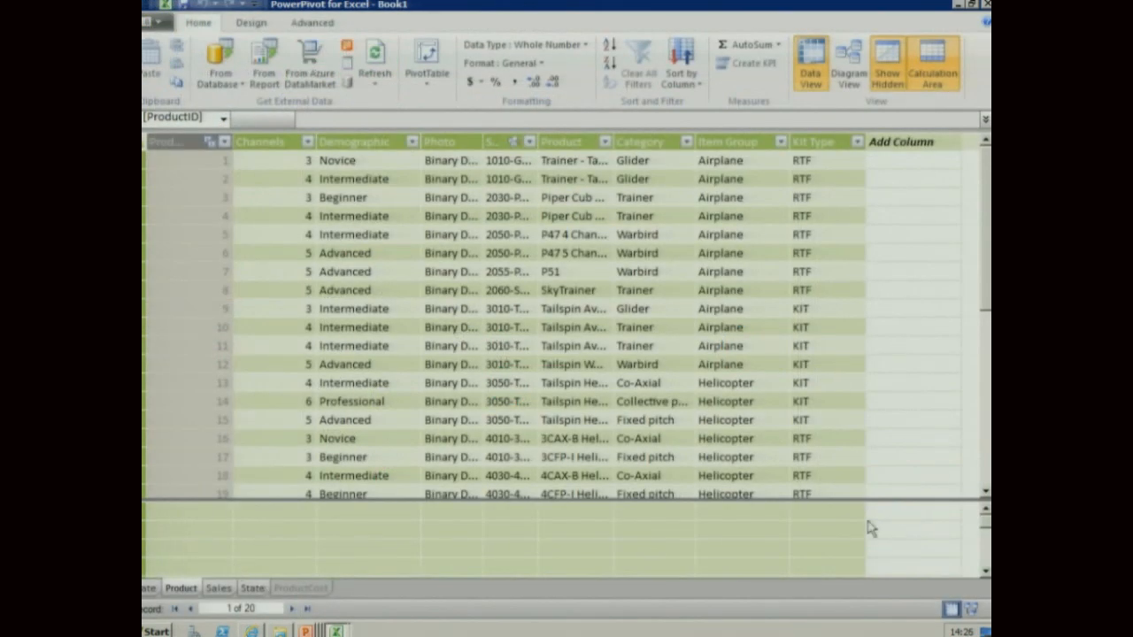
{"action": "left_click", "coordinate": [971, 609]}
{"action": "left_click", "coordinate": [478, 457]}
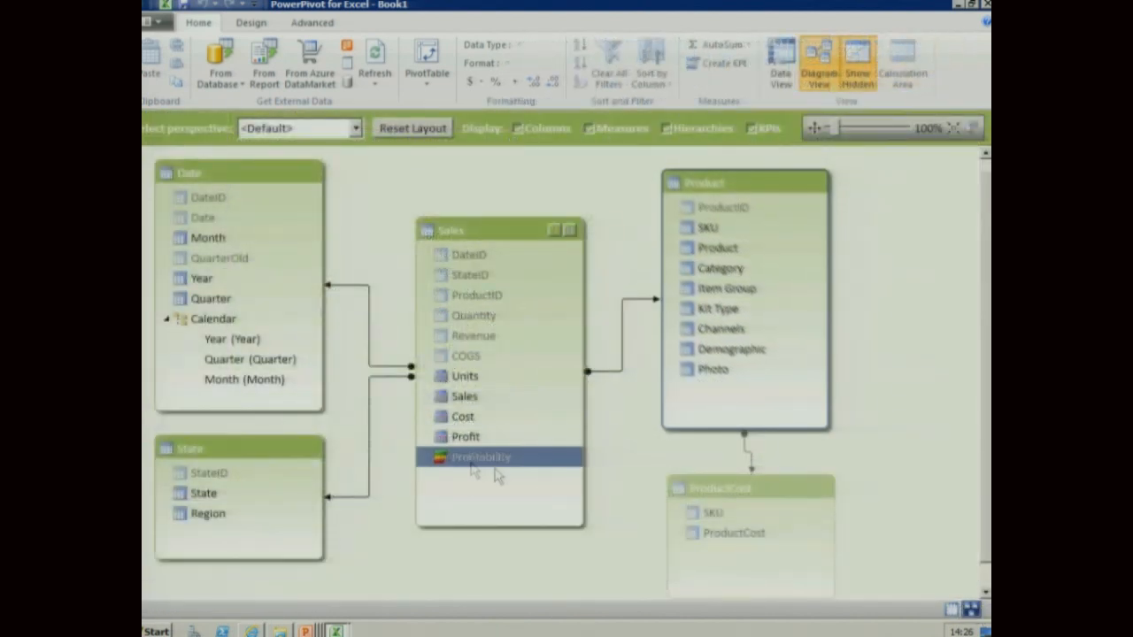
{"action": "left_click", "coordinate": [355, 128]}
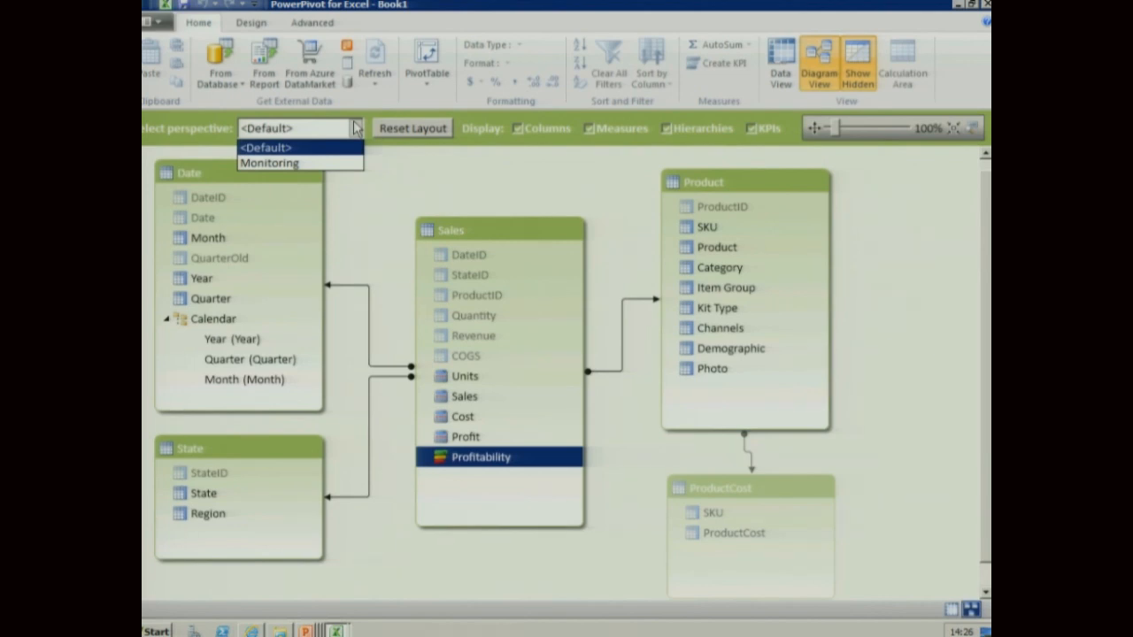
{"action": "left_click", "coordinate": [359, 130]}
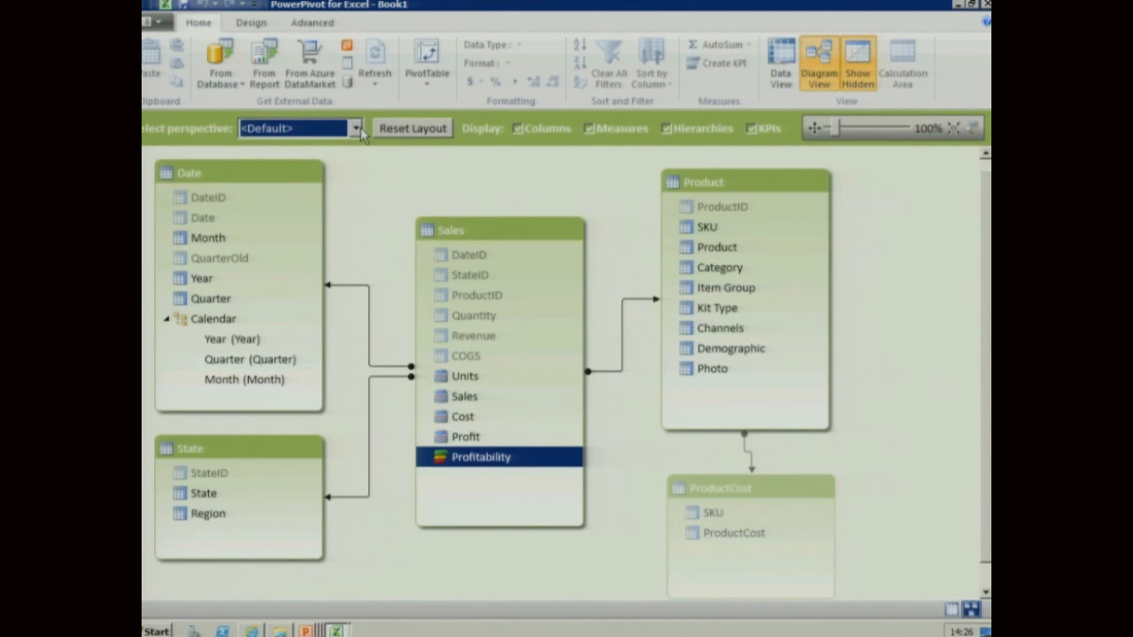
Show the advanced reporting properties and select the whole Product table in the diagram
{"action": "left_click", "coordinate": [313, 24]}
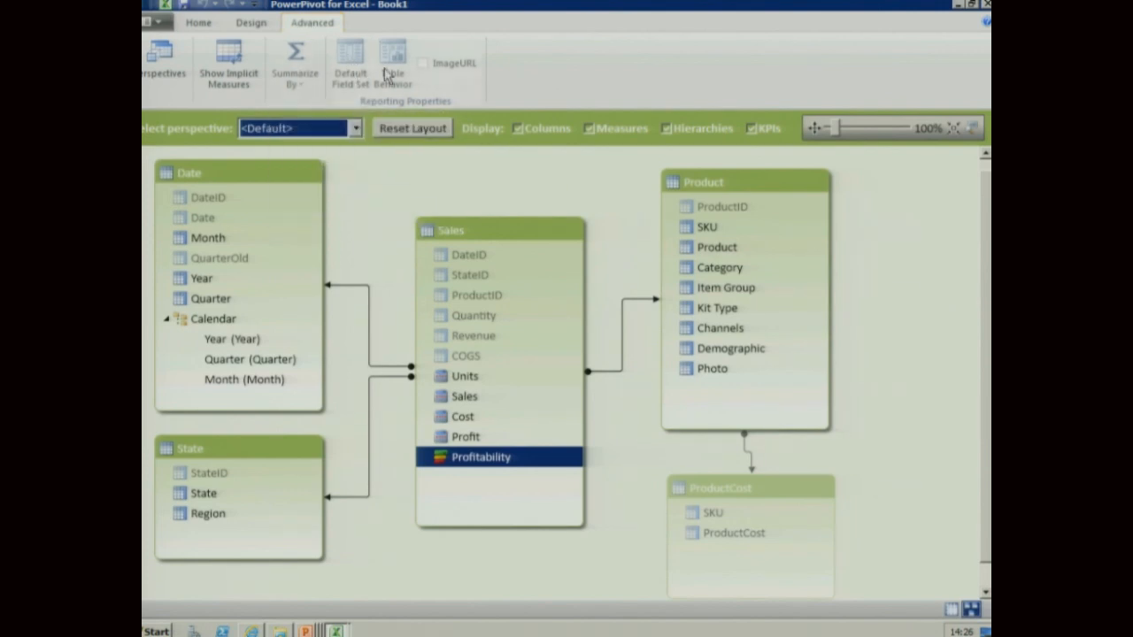
{"action": "left_click", "coordinate": [724, 375]}
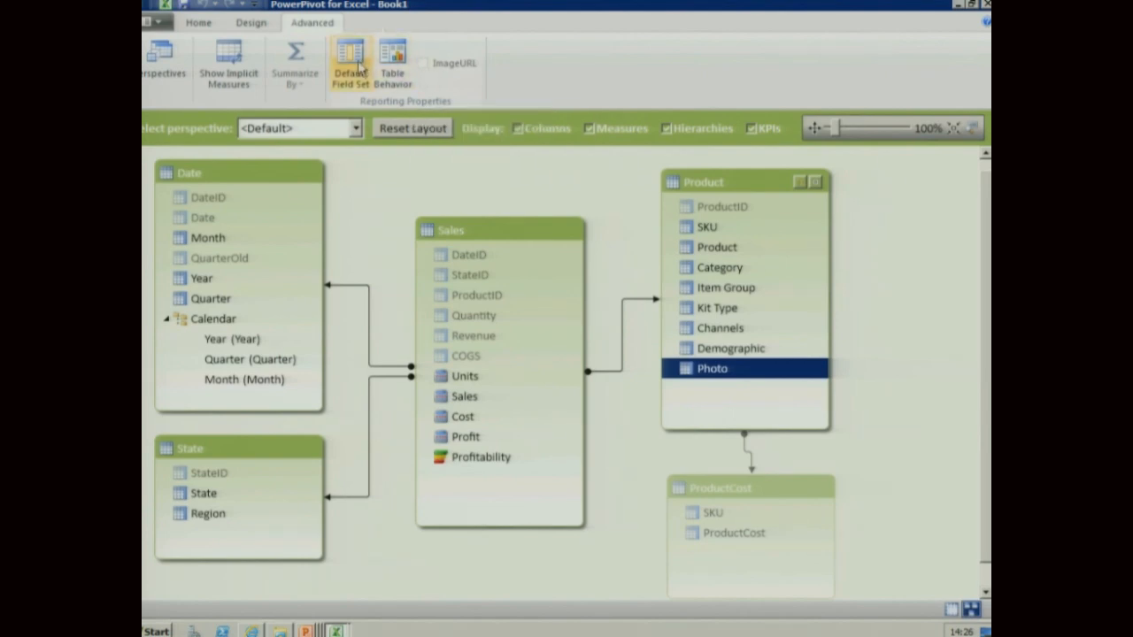
{"action": "left_click", "coordinate": [736, 185]}
In the Sales Analysis report in Internet Explorer, add a new view and insert the Product table's default fields as a table
{"action": "key", "text": "alt+Tab"}
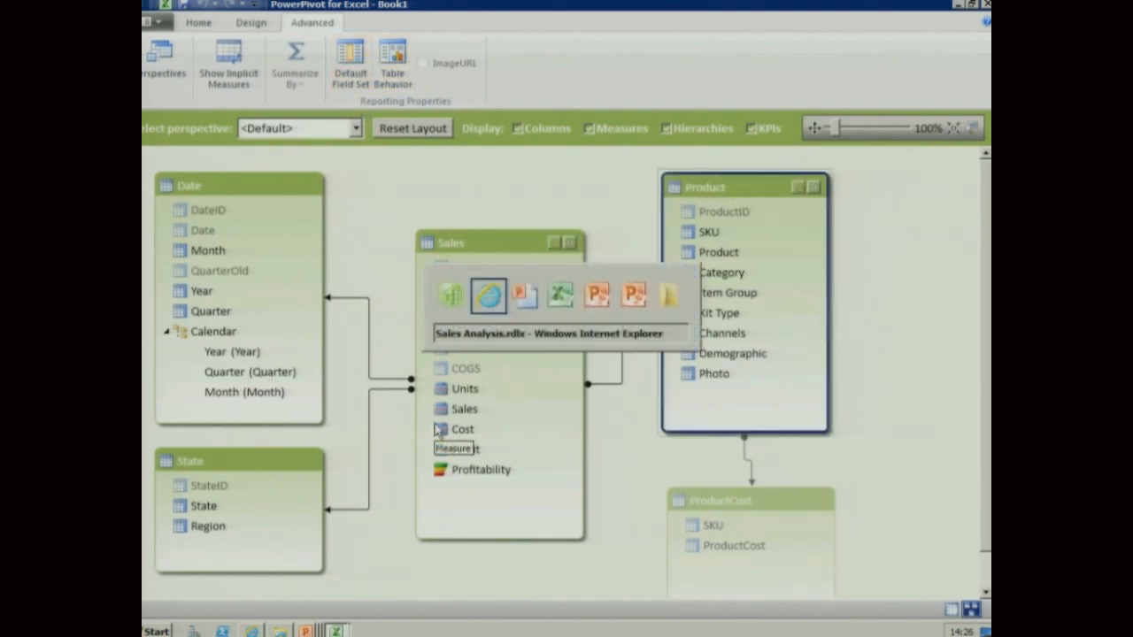
{"action": "left_click", "coordinate": [216, 73]}
{"action": "left_click", "coordinate": [276, 133]}
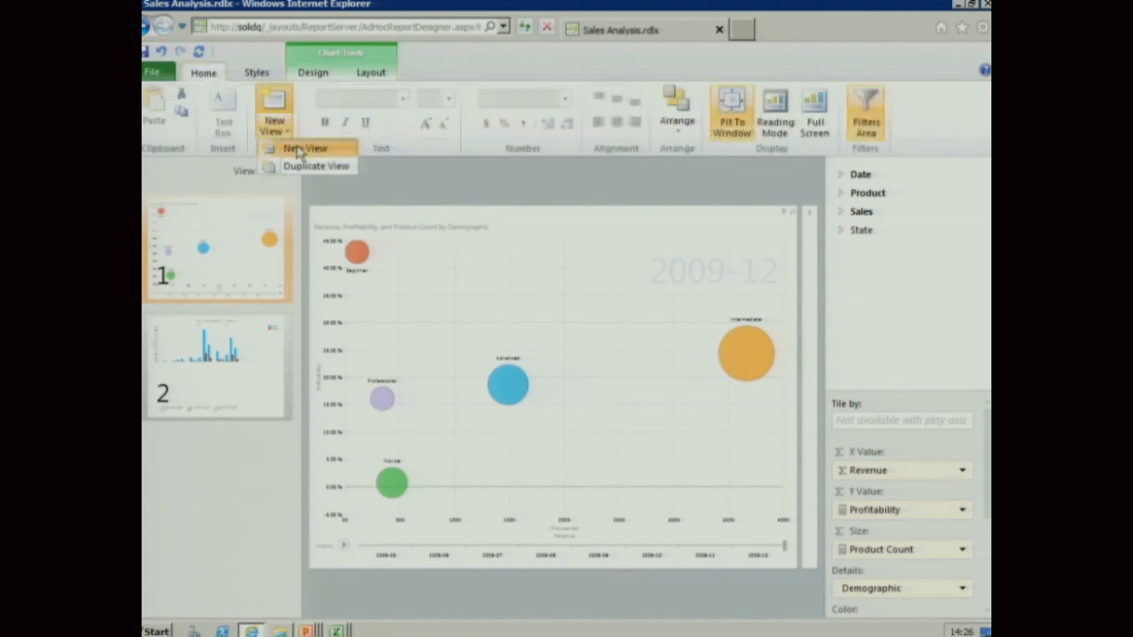
{"action": "left_click", "coordinate": [296, 147]}
{"action": "left_click", "coordinate": [867, 196]}
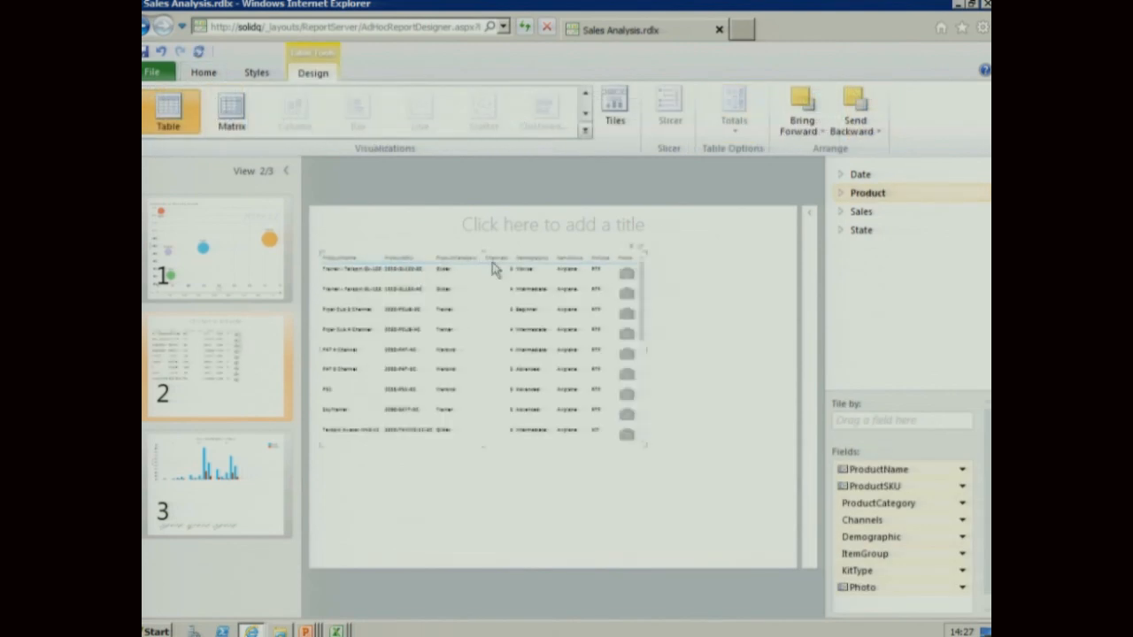
Back in PowerPivot, add every Product field except ProductID to the table's default field set
{"action": "key", "text": "alt+Tab"}
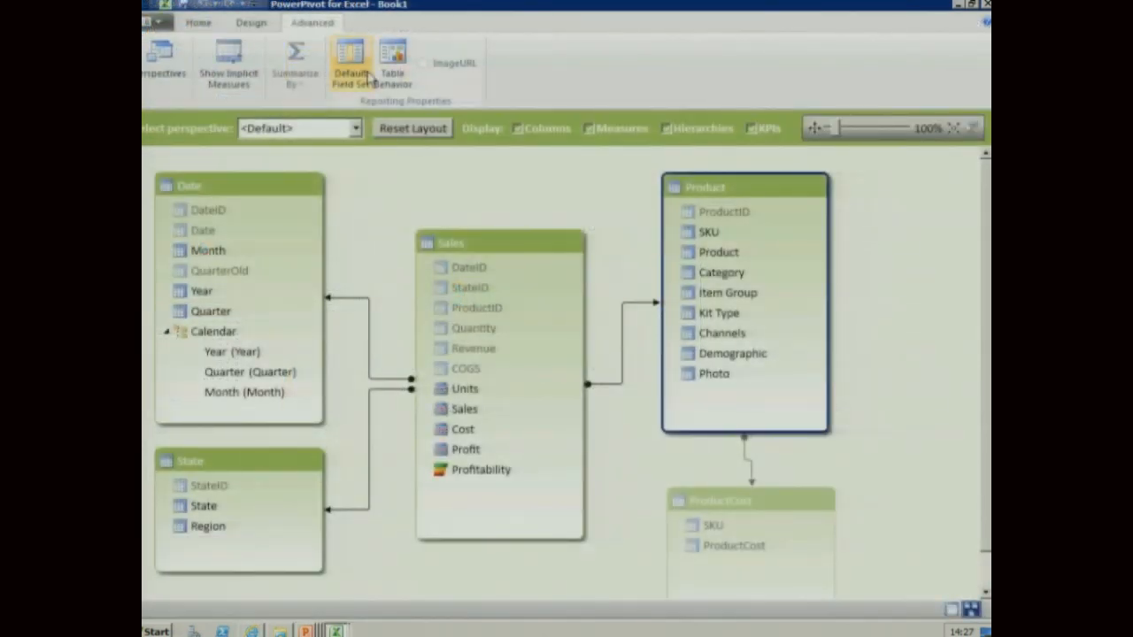
{"action": "left_click", "coordinate": [367, 78]}
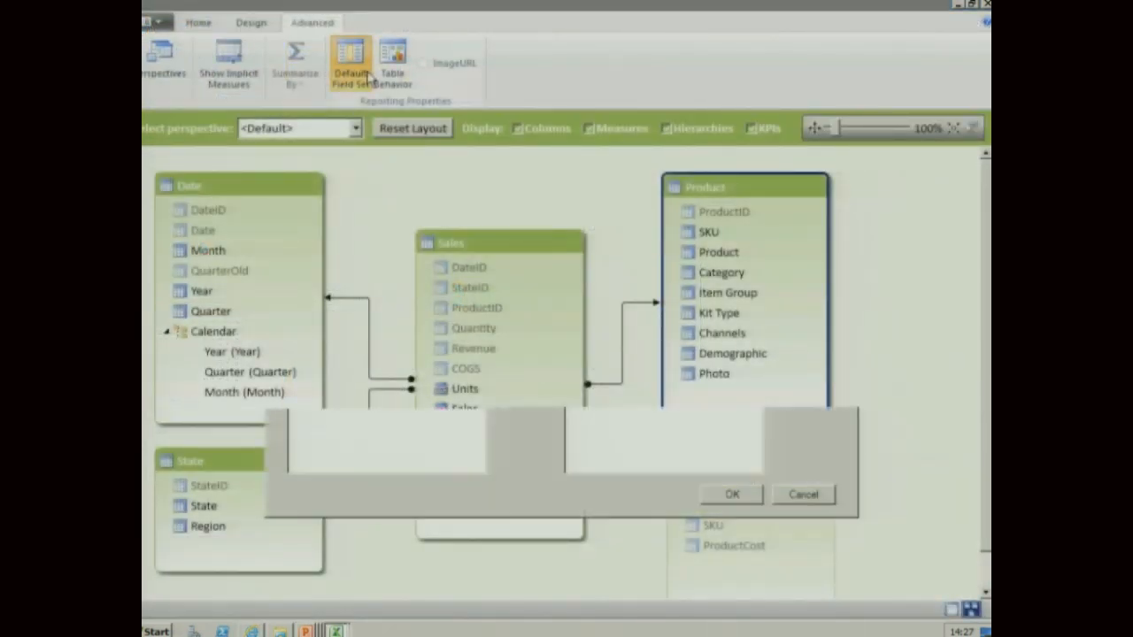
{"action": "left_click", "coordinate": [312, 300]}
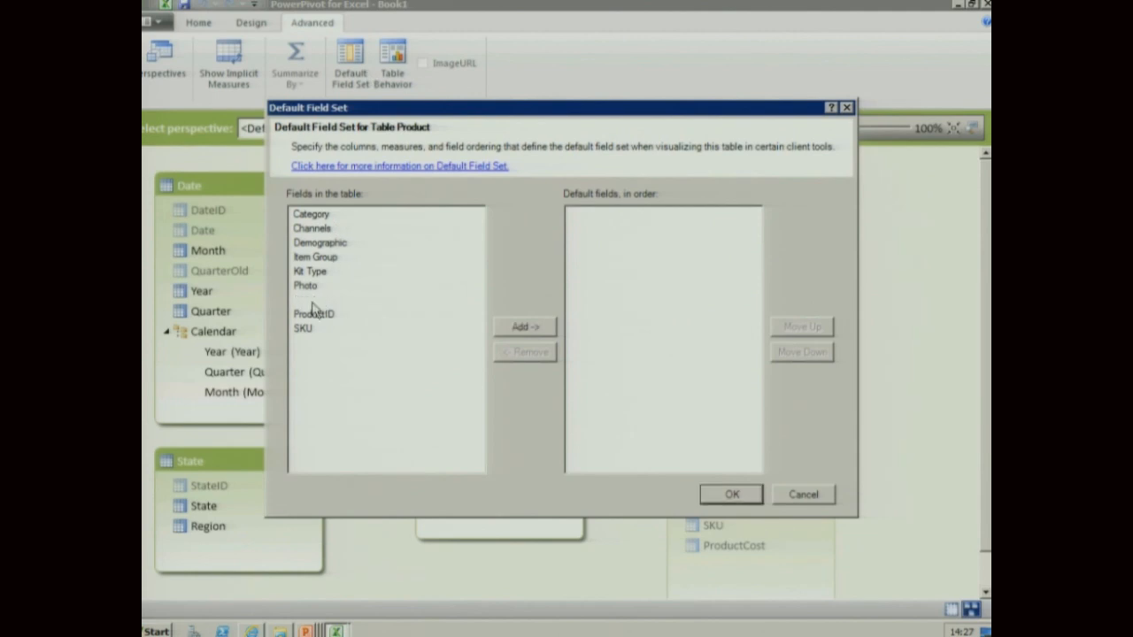
{"action": "left_click", "coordinate": [317, 217], "text": "shift"}
{"action": "left_click", "coordinate": [306, 328], "text": "ctrl"}
{"action": "left_click", "coordinate": [525, 327]}
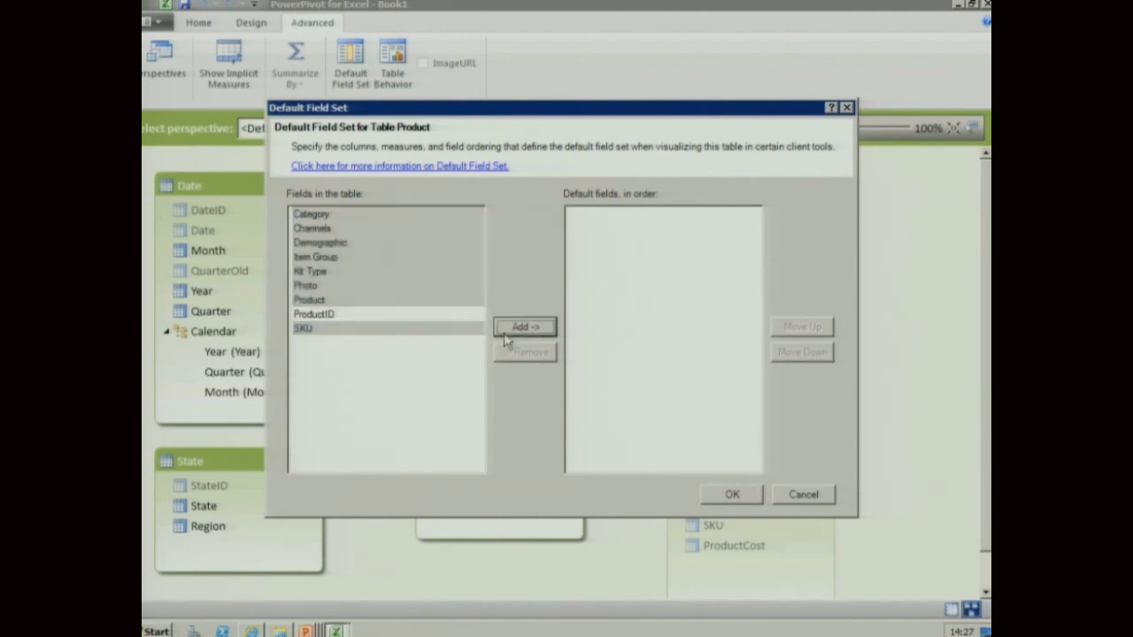
Move SKU to first place in the order of the default fields
{"action": "left_click", "coordinate": [616, 314]}
{"action": "left_click", "coordinate": [801, 328]}
{"action": "left_click", "coordinate": [801, 328]}
{"action": "left_click", "coordinate": [802, 328]}
{"action": "left_click", "coordinate": [801, 327]}
{"action": "left_click", "coordinate": [801, 328]}
{"action": "left_click", "coordinate": [801, 328]}
{"action": "left_click", "coordinate": [801, 327]}
Move Product to second place, directly below SKU, and confirm the default field set
{"action": "left_click", "coordinate": [586, 314]}
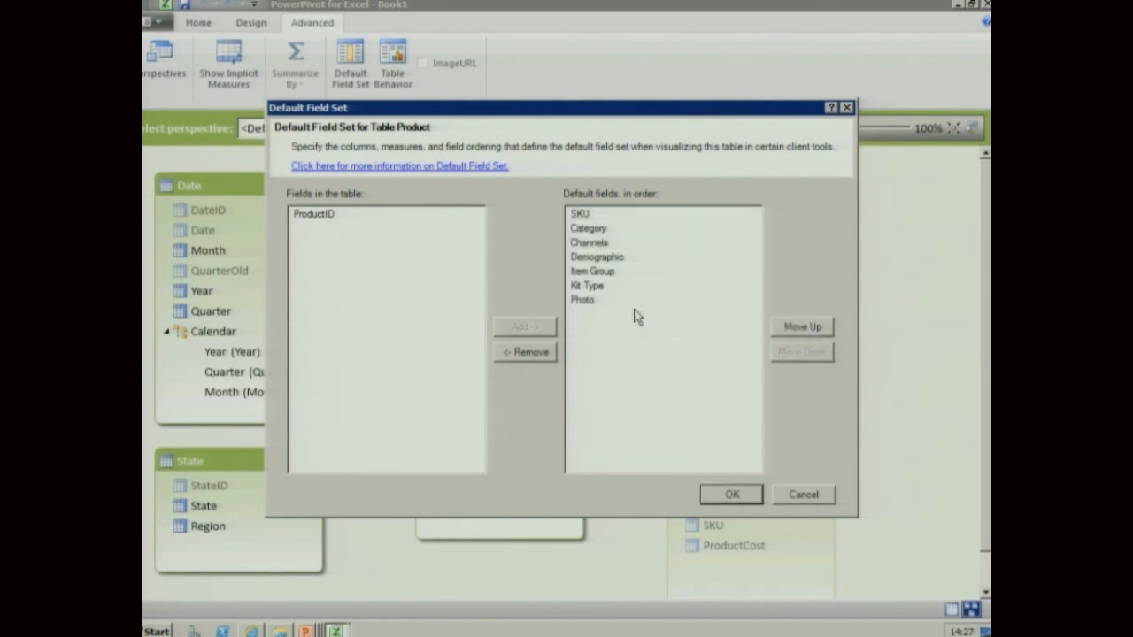
{"action": "left_click", "coordinate": [802, 328]}
{"action": "left_click", "coordinate": [802, 327]}
{"action": "left_click", "coordinate": [801, 327]}
{"action": "left_click", "coordinate": [802, 327]}
{"action": "left_click", "coordinate": [802, 328]}
{"action": "left_click", "coordinate": [802, 328]}
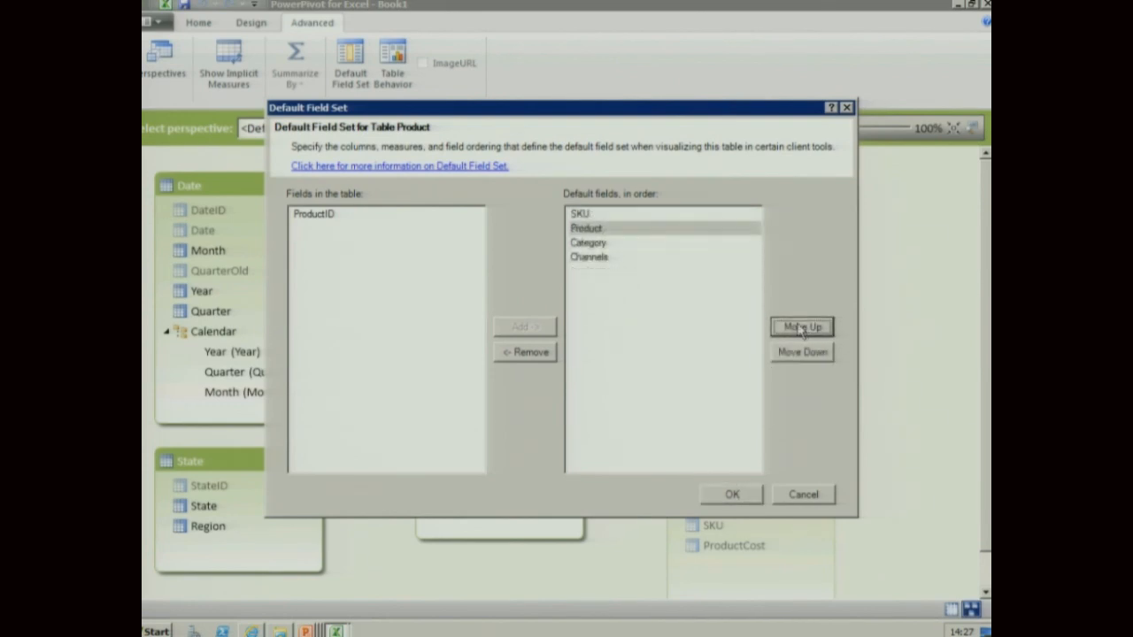
{"action": "left_click", "coordinate": [732, 494]}
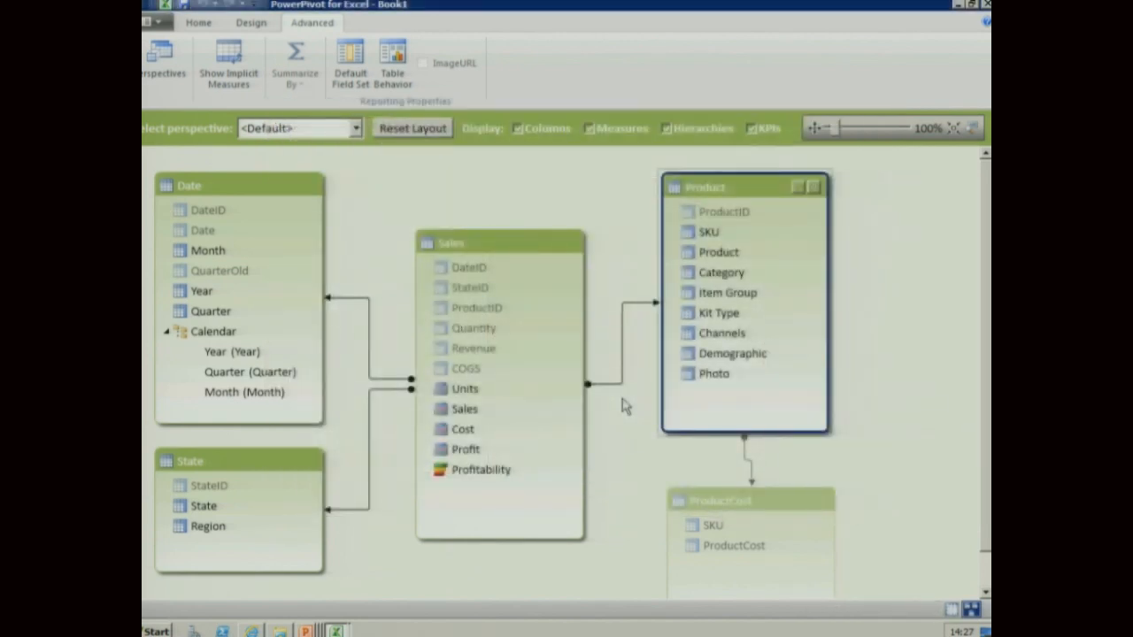
Open the Product table's Table Behavior settings and set ProductID as the row identifier
{"action": "left_click", "coordinate": [398, 78]}
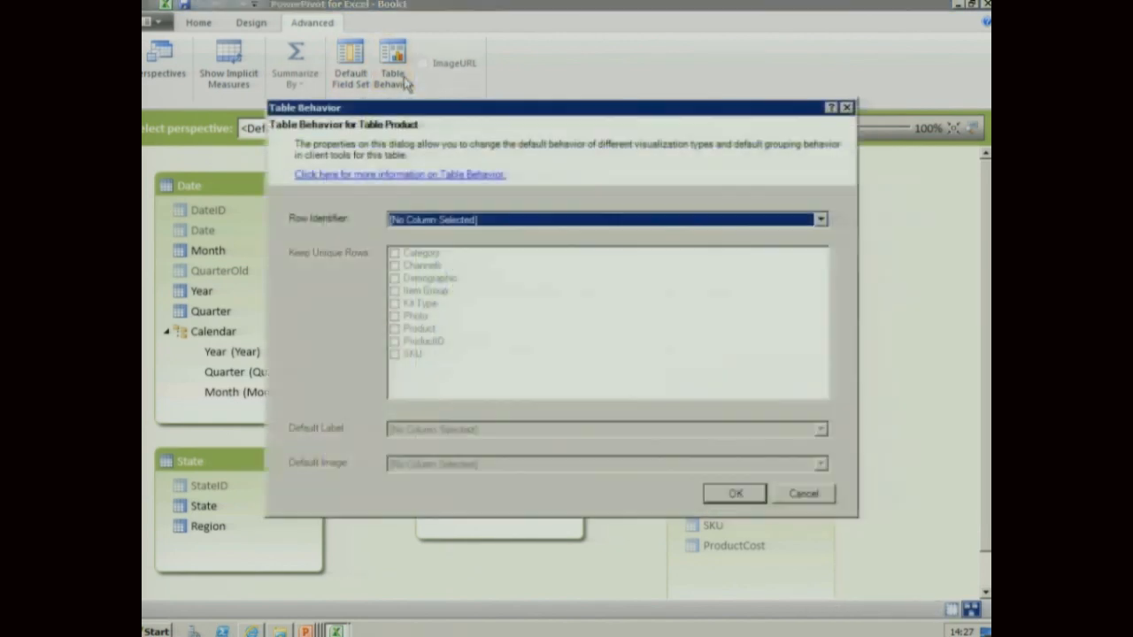
{"action": "left_click", "coordinate": [443, 225]}
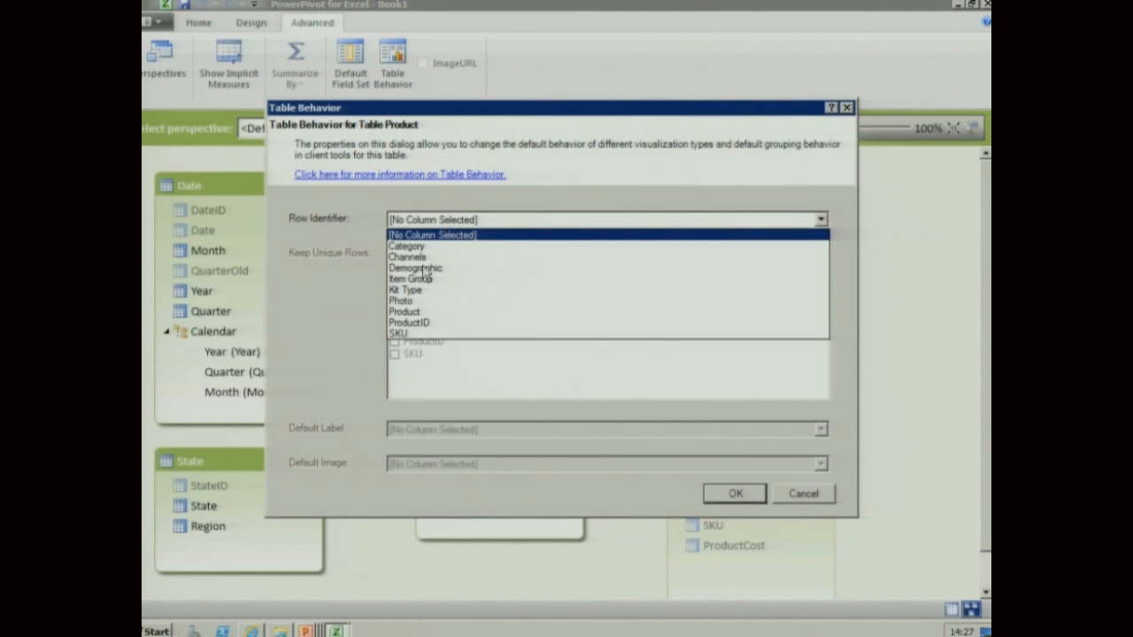
{"action": "left_click", "coordinate": [461, 322]}
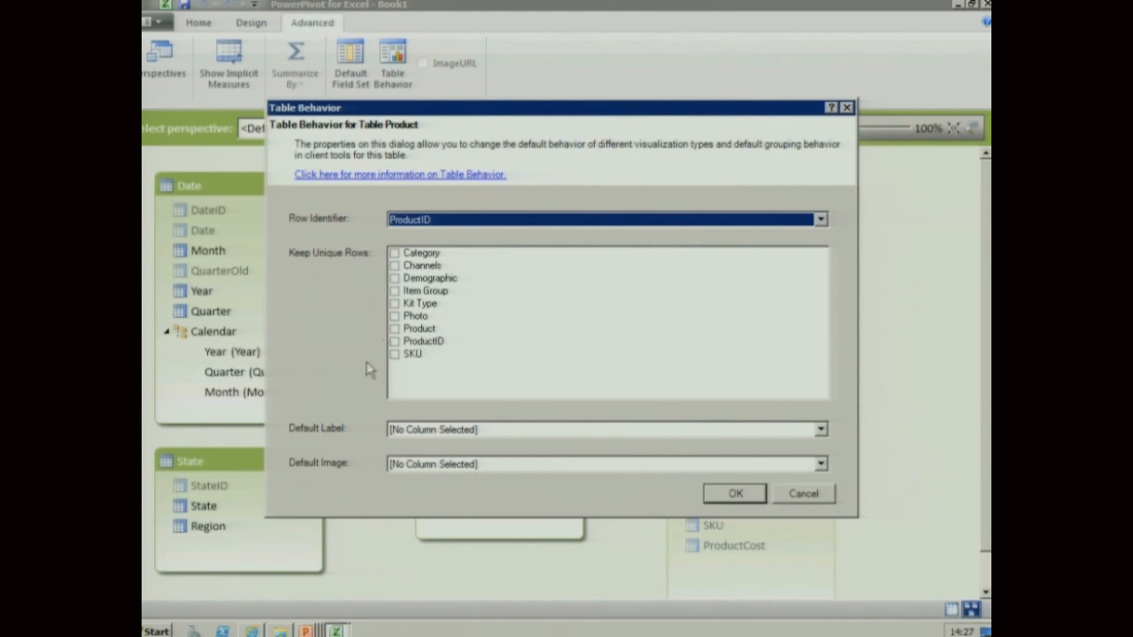
Mark SKU, Product and Photo as columns that keep unique rows
{"action": "left_click", "coordinate": [395, 355]}
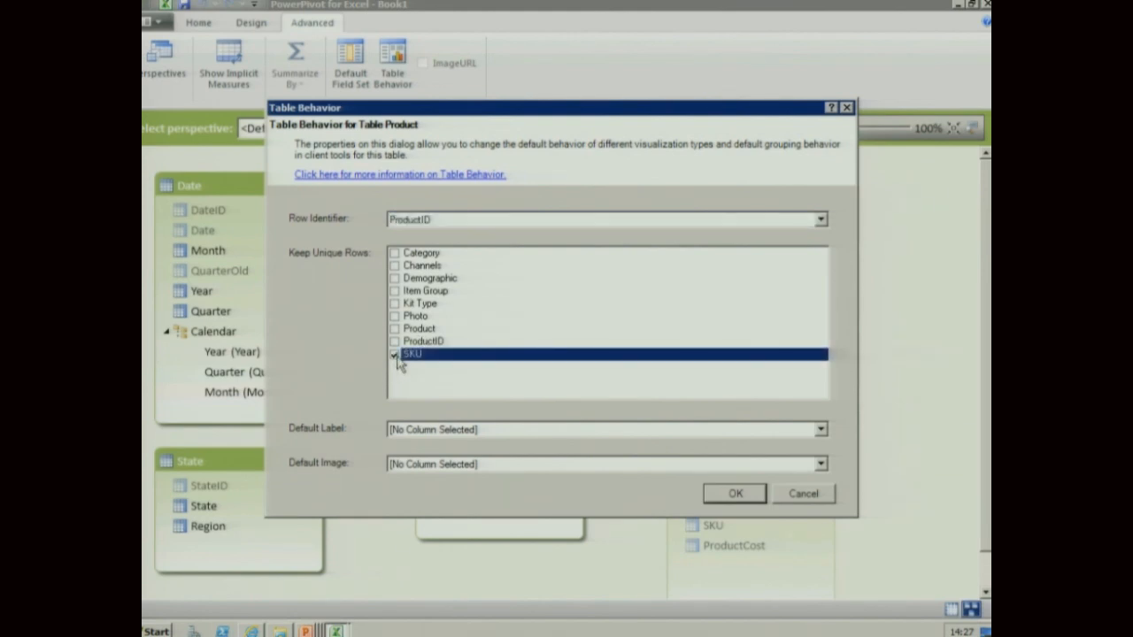
{"action": "key", "text": "Up"}
{"action": "key", "text": "Up"}
{"action": "key", "text": "space"}
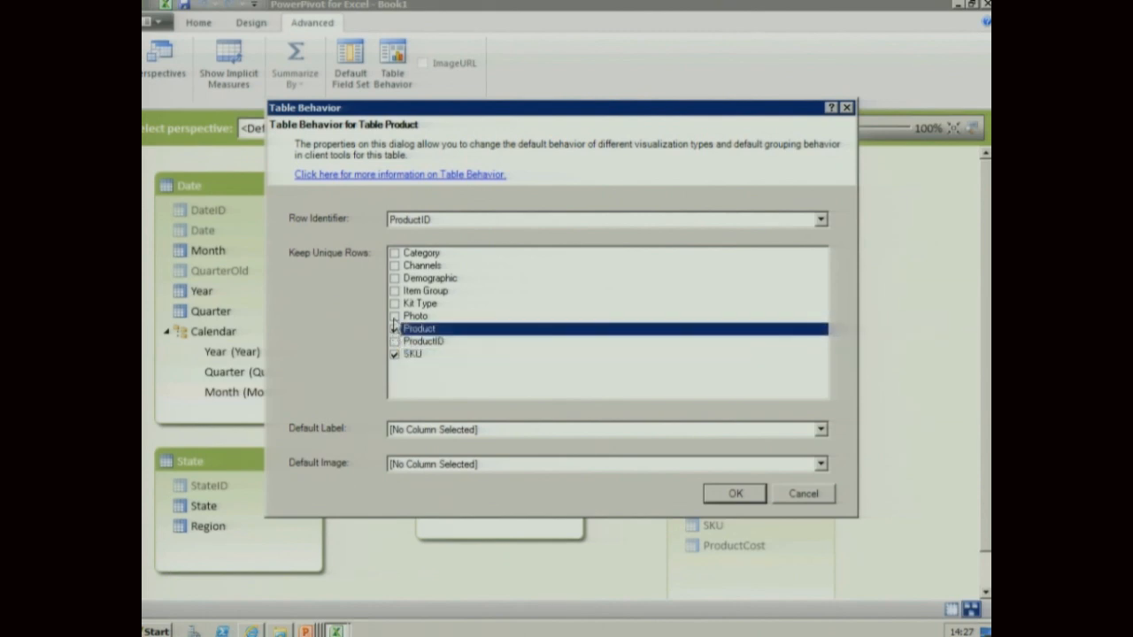
{"action": "key", "text": "Up"}
{"action": "key", "text": "space"}
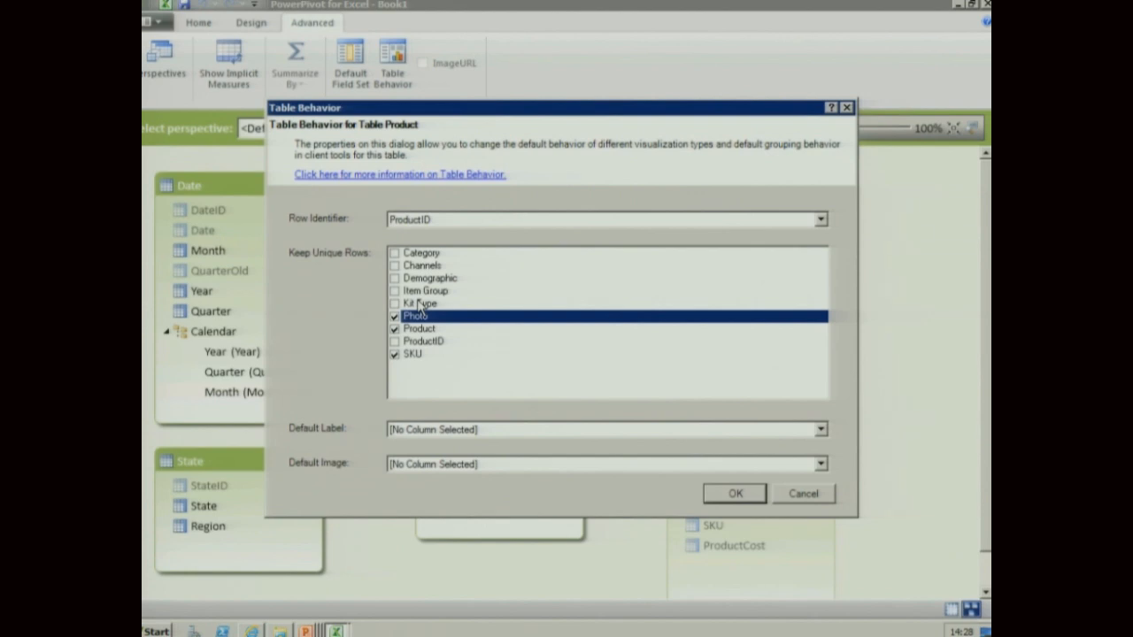
Examine the Product table's expanded fields in the Sales Analysis report in Internet Explorer, and return to the Table Behavior settings
{"action": "left_click", "coordinate": [253, 631]}
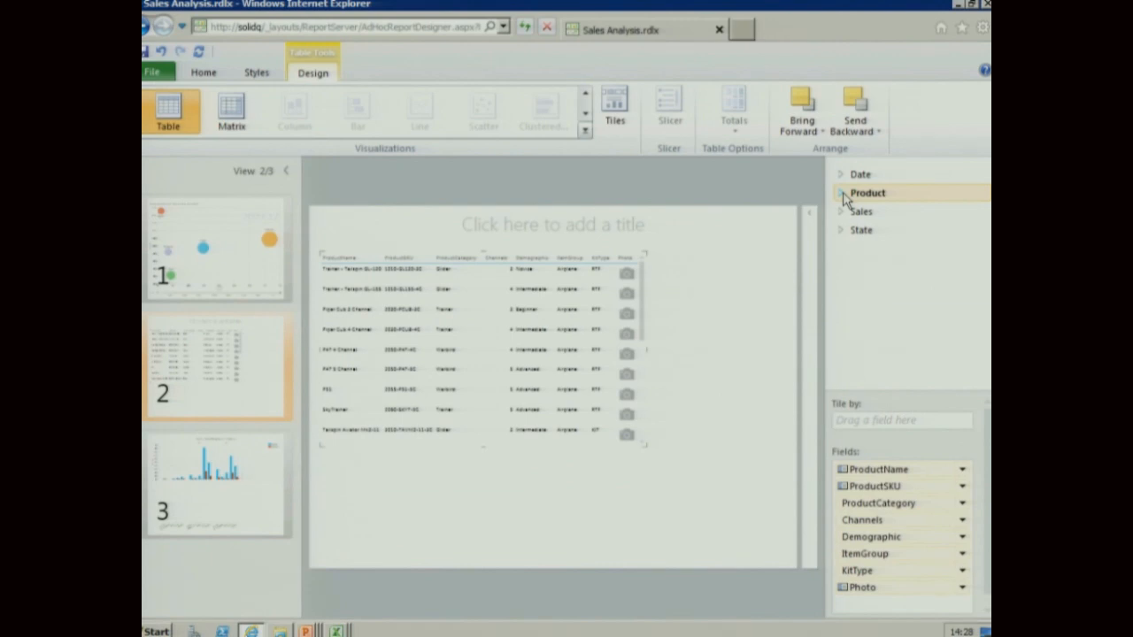
{"action": "left_click", "coordinate": [842, 193]}
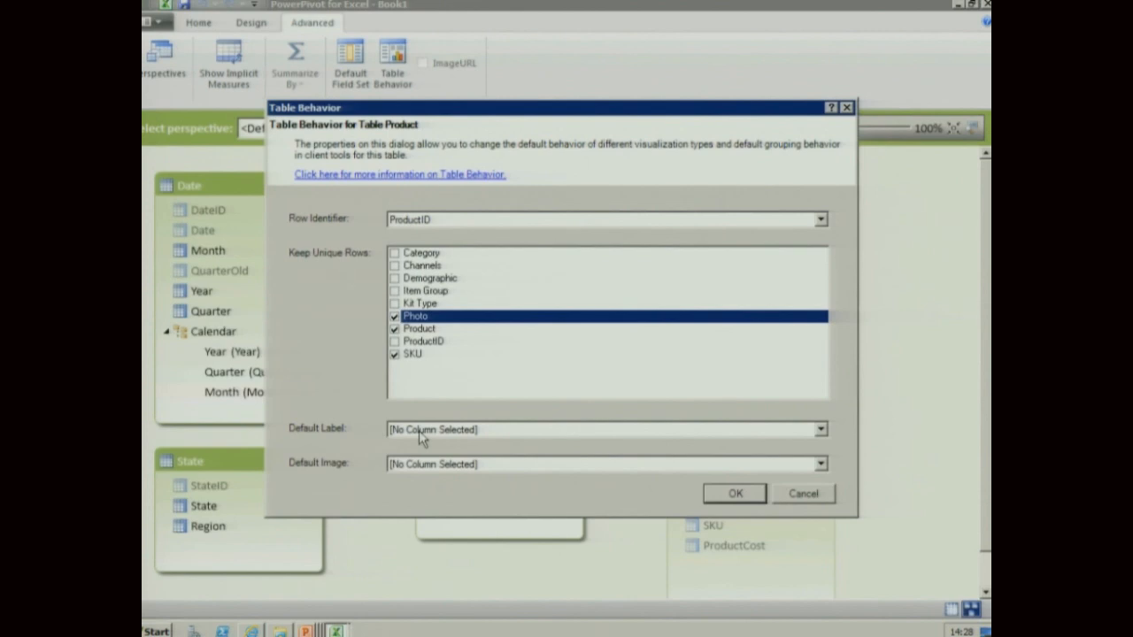
Set the default label to Product and the default image to Photo, and confirm the table behavior
{"action": "left_click", "coordinate": [420, 432]}
{"action": "left_click", "coordinate": [420, 522]}
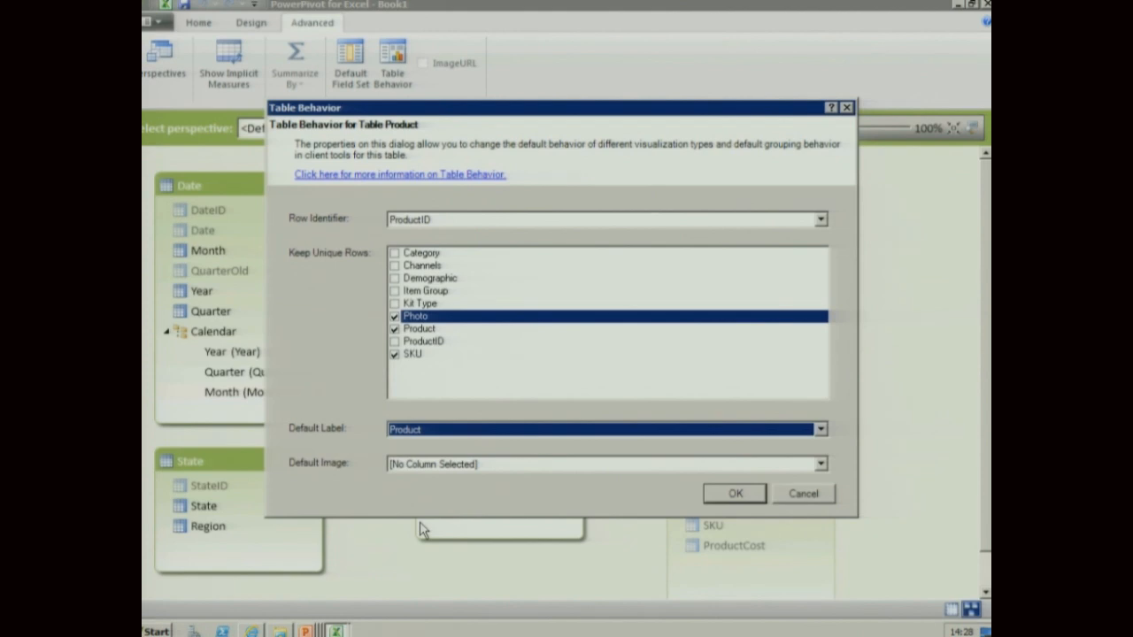
{"action": "left_click", "coordinate": [455, 469]}
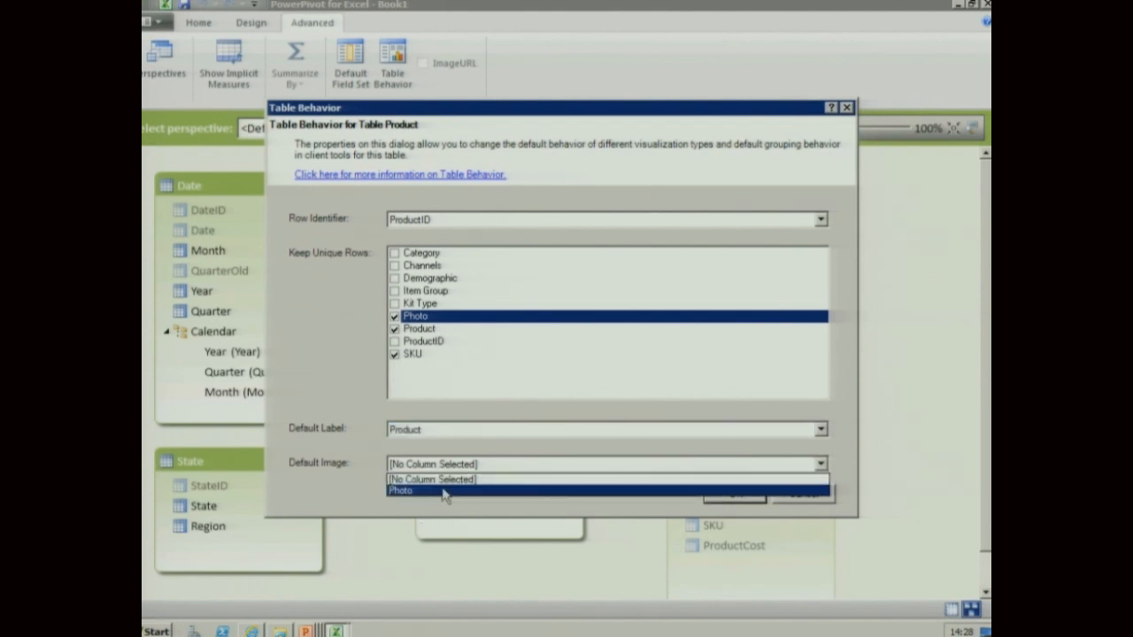
{"action": "left_click", "coordinate": [444, 492]}
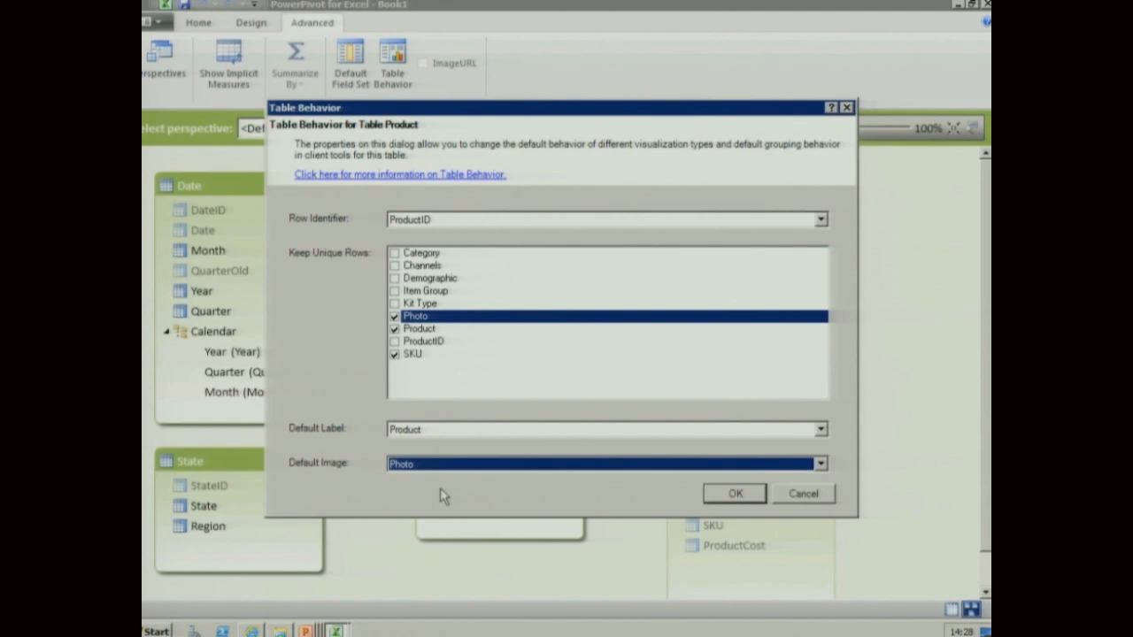
{"action": "left_click", "coordinate": [708, 496]}
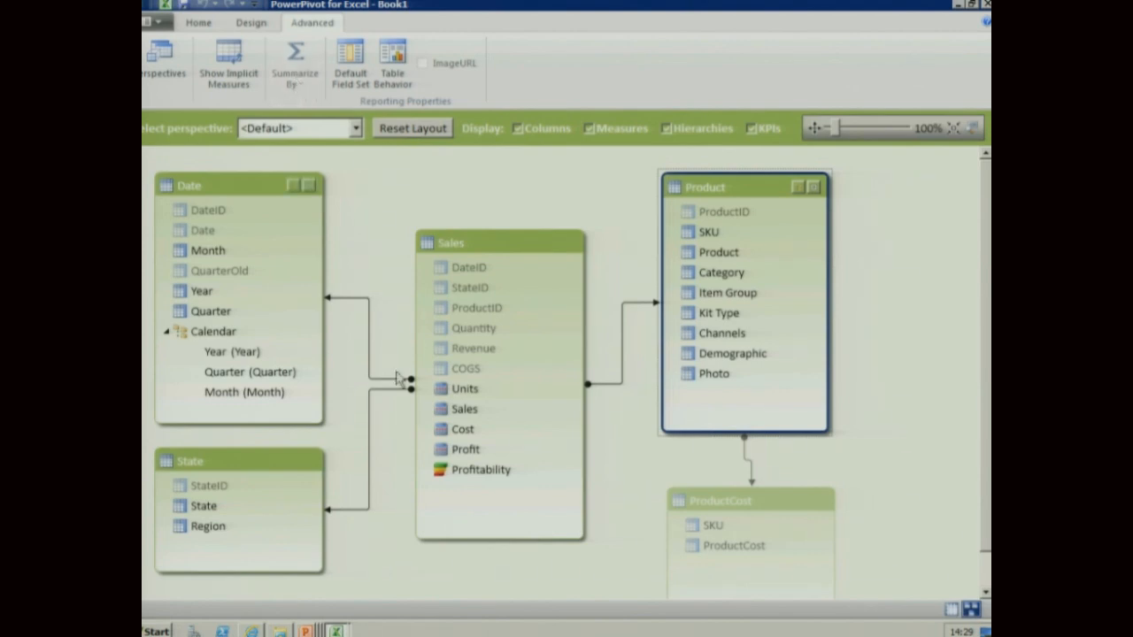
Switch to the Sales Analysis report in Internet Explorer and add the Sales table's Revenue field to the product table
{"action": "right_click", "coordinate": [504, 251]}
{"action": "left_click", "coordinate": [549, 363]}
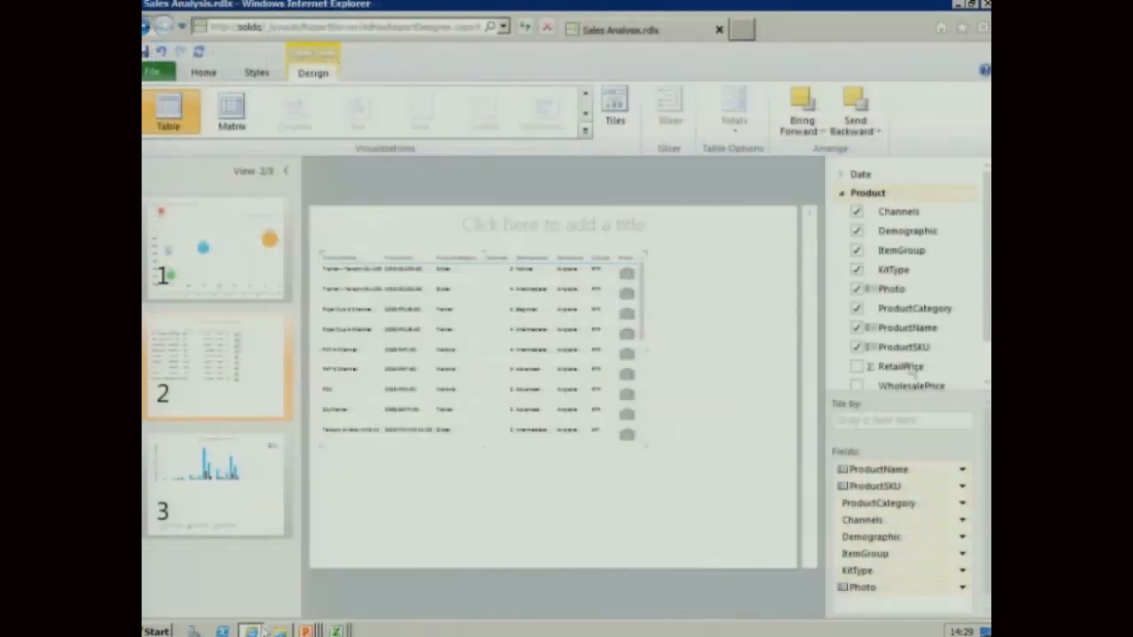
{"action": "left_click", "coordinate": [257, 630]}
{"action": "scroll", "coordinate": [973, 386], "scroll_direction": "down", "scroll_amount": 1}
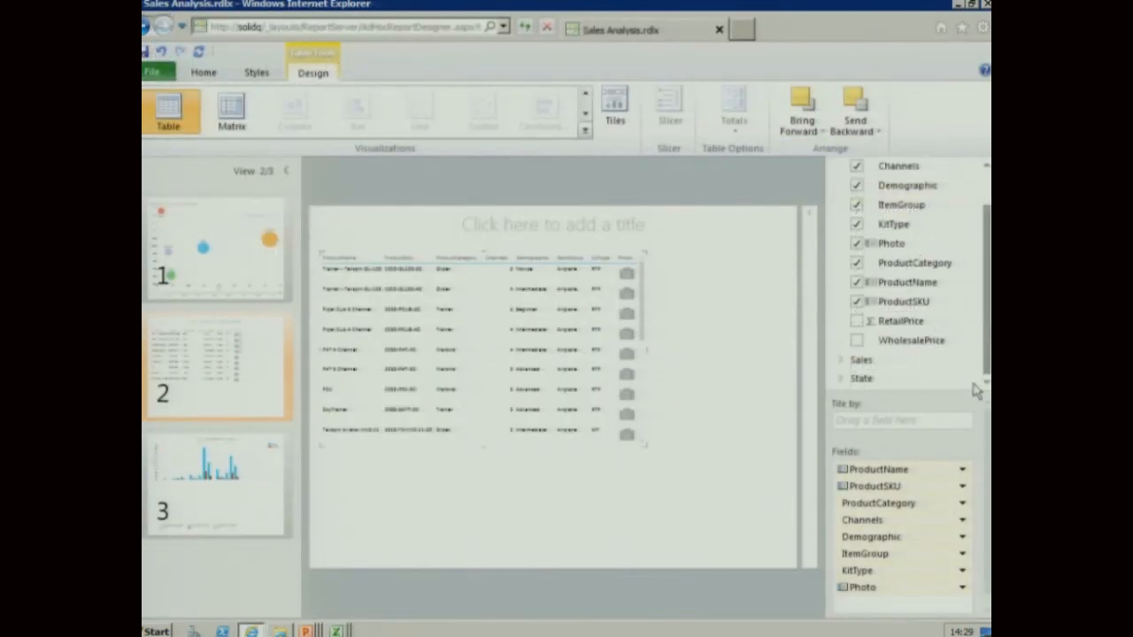
{"action": "left_click", "coordinate": [841, 359]}
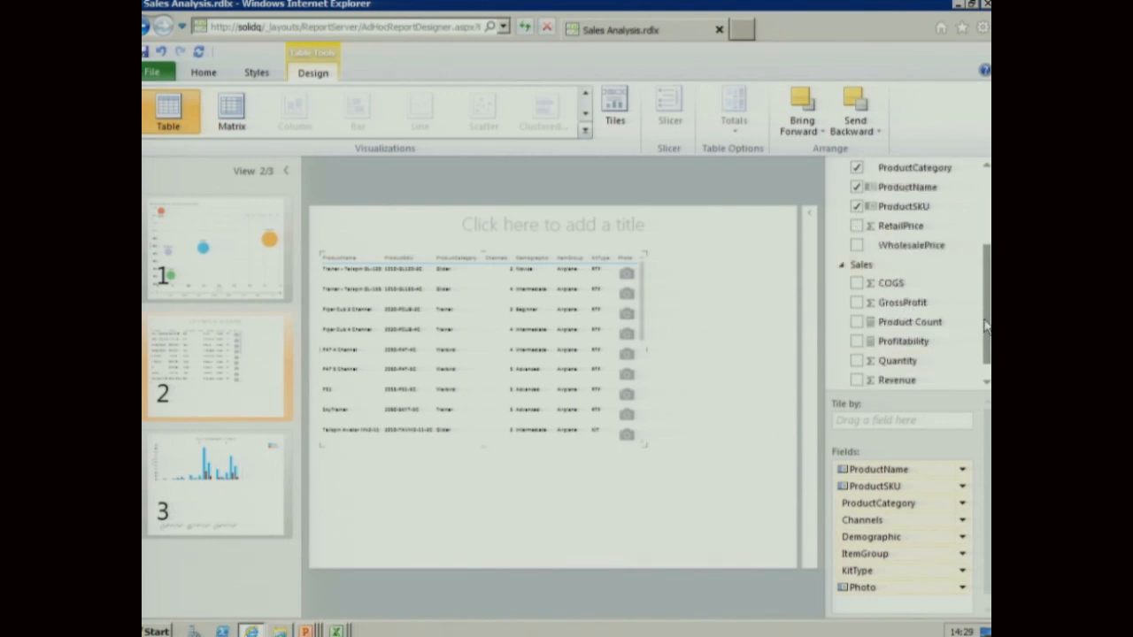
{"action": "scroll", "coordinate": [980, 329], "scroll_direction": "down", "scroll_amount": 1}
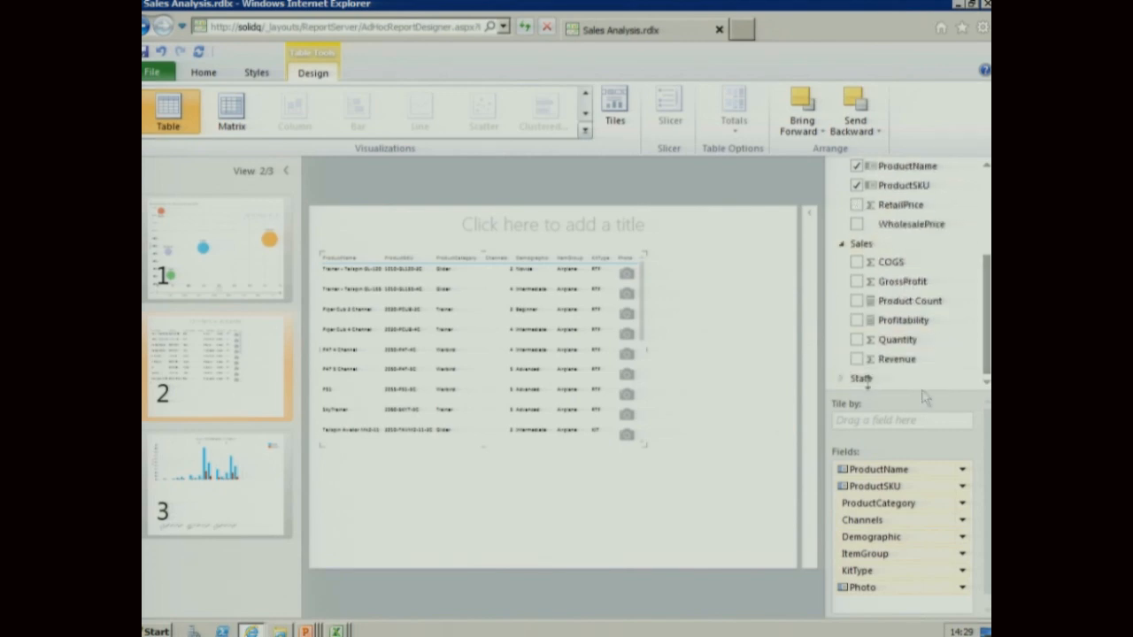
{"action": "left_click", "coordinate": [857, 360]}
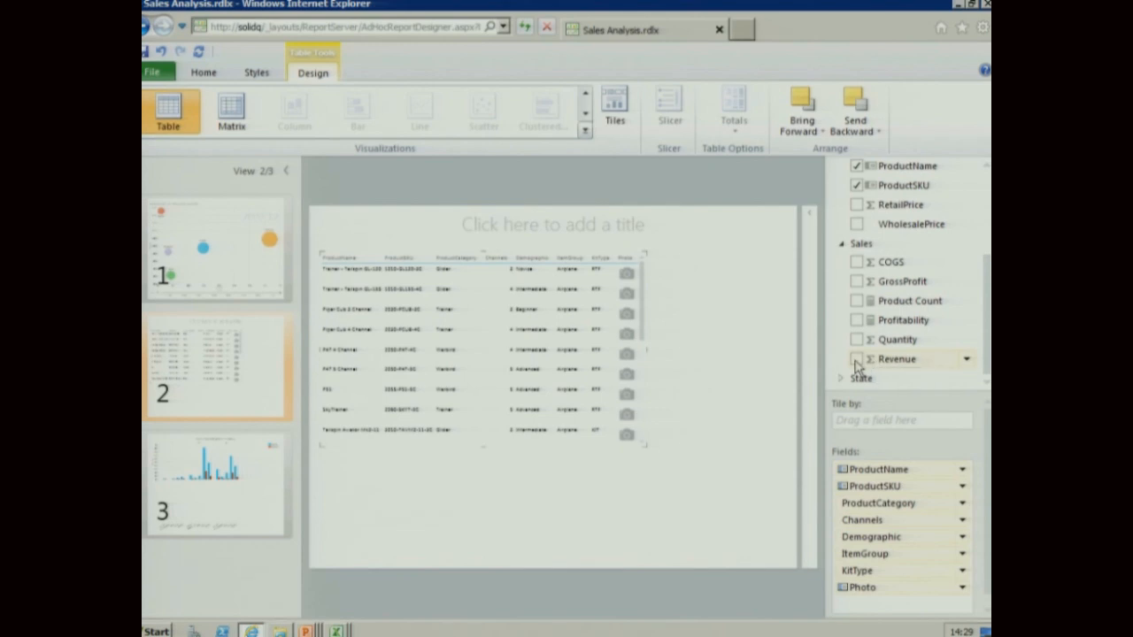
Summarize Revenue by Count (Distinct), add the Product Count measure, and open that measure's field options for comparison
{"action": "left_click", "coordinate": [962, 605]}
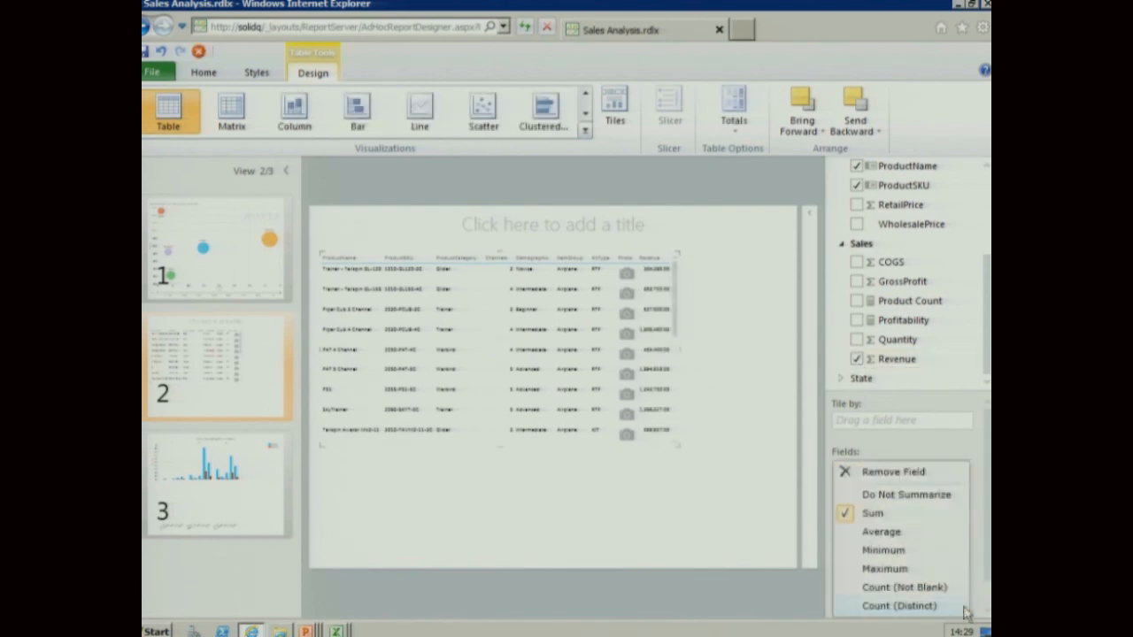
{"action": "left_click", "coordinate": [963, 607]}
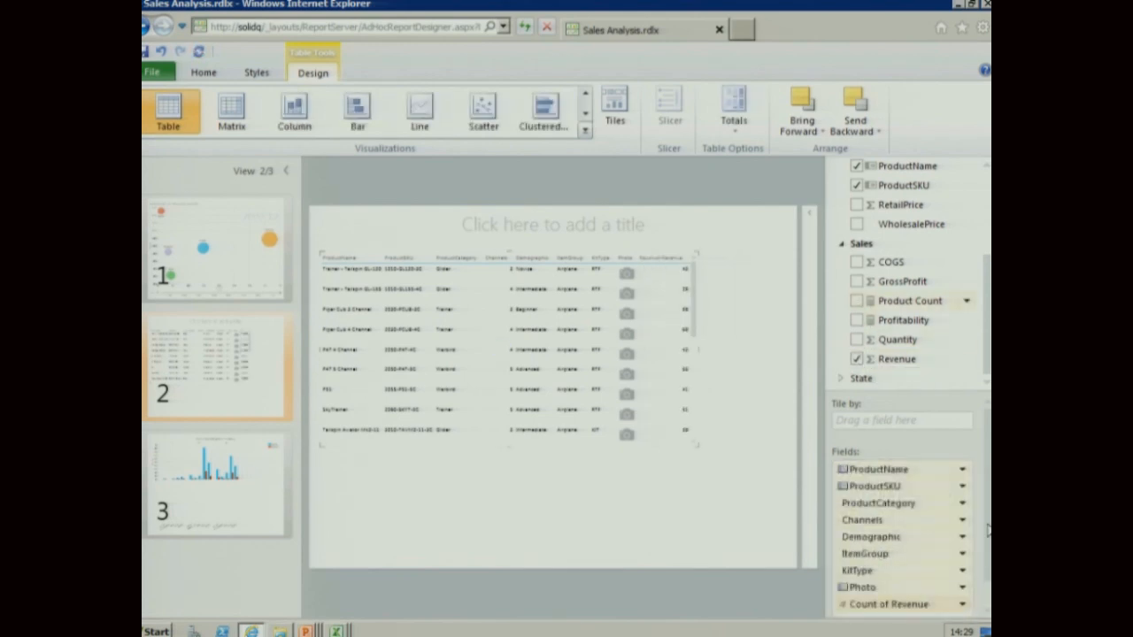
{"action": "left_click", "coordinate": [964, 614]}
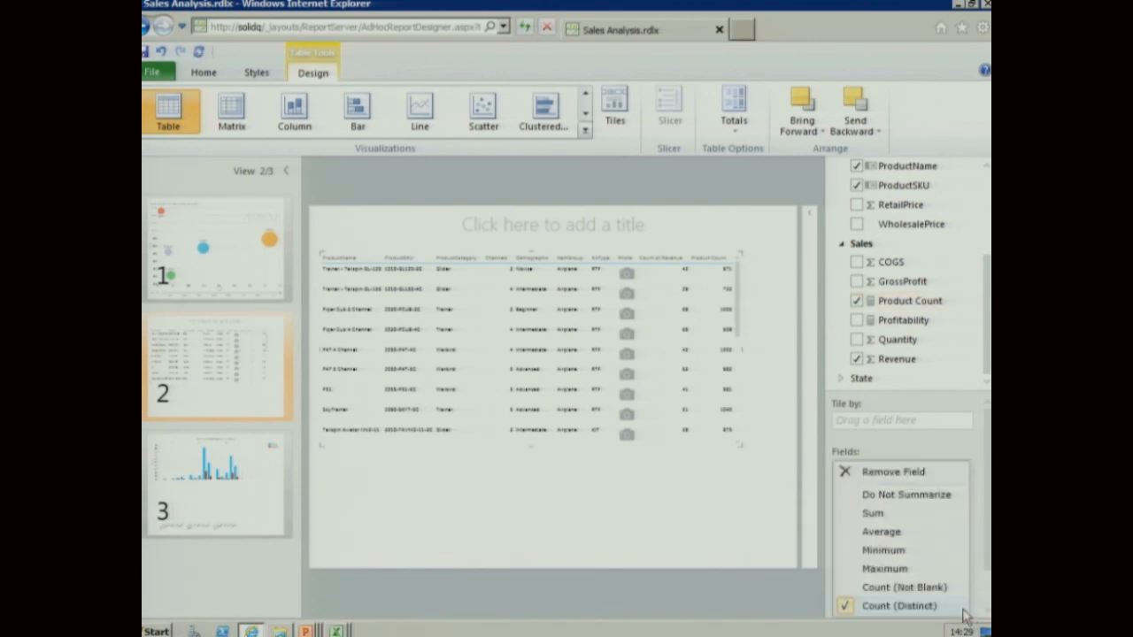
{"action": "left_click", "coordinate": [963, 611]}
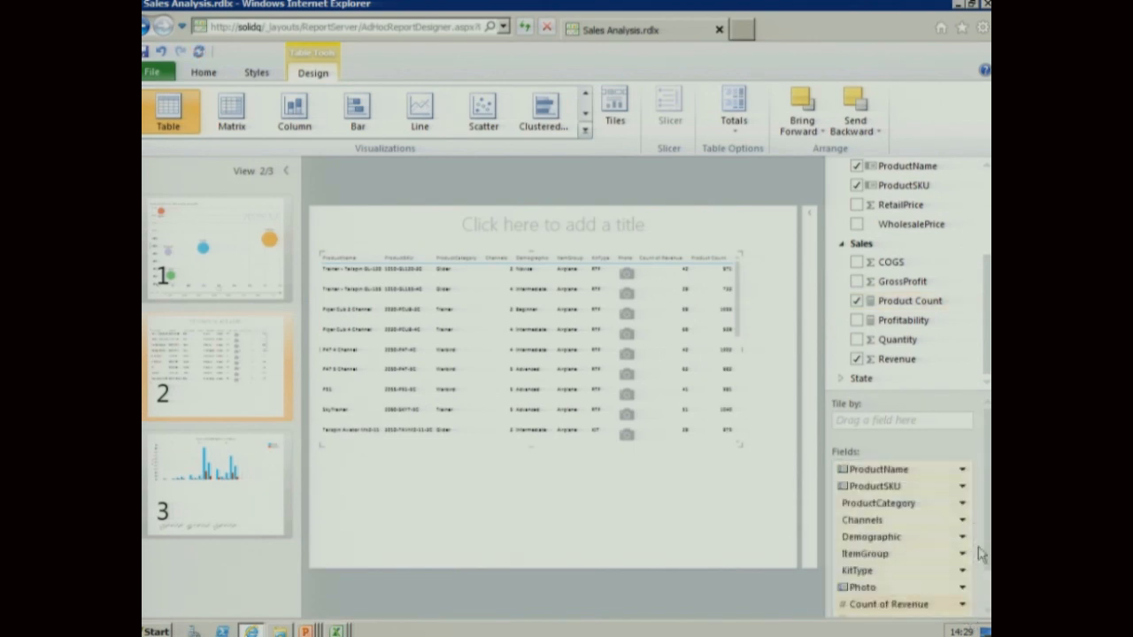
{"action": "scroll", "coordinate": [966, 588], "scroll_direction": "down", "scroll_amount": 1}
{"action": "left_click", "coordinate": [963, 579]}
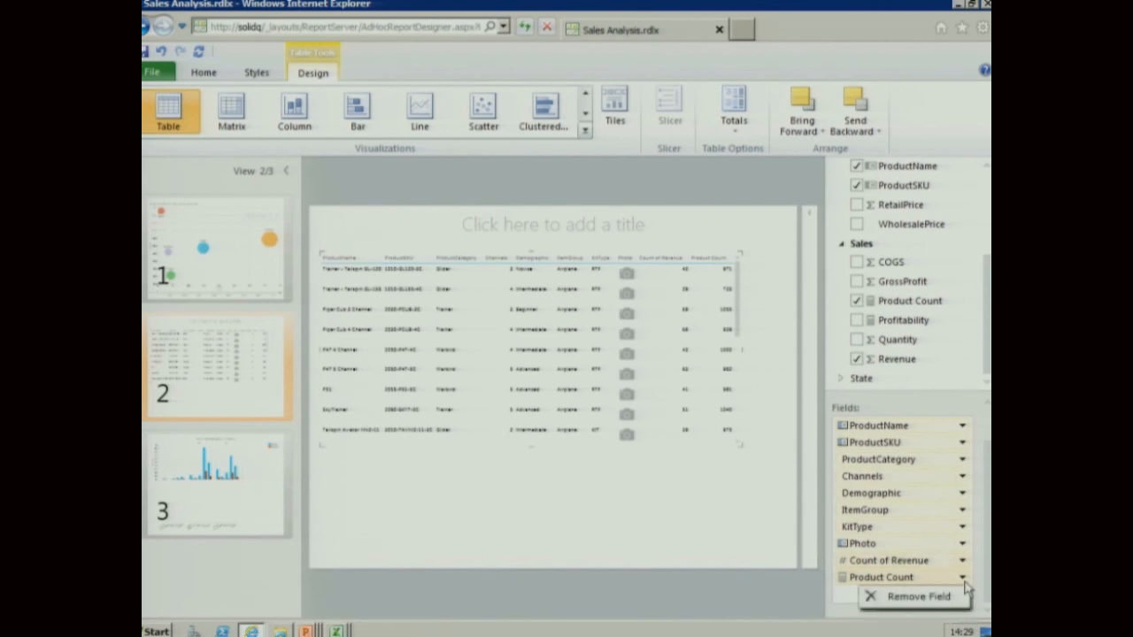
Return to PowerPivot, show the Sales table's data, and delete the Sales measure from the model
{"action": "key", "text": "alt+Tab"}
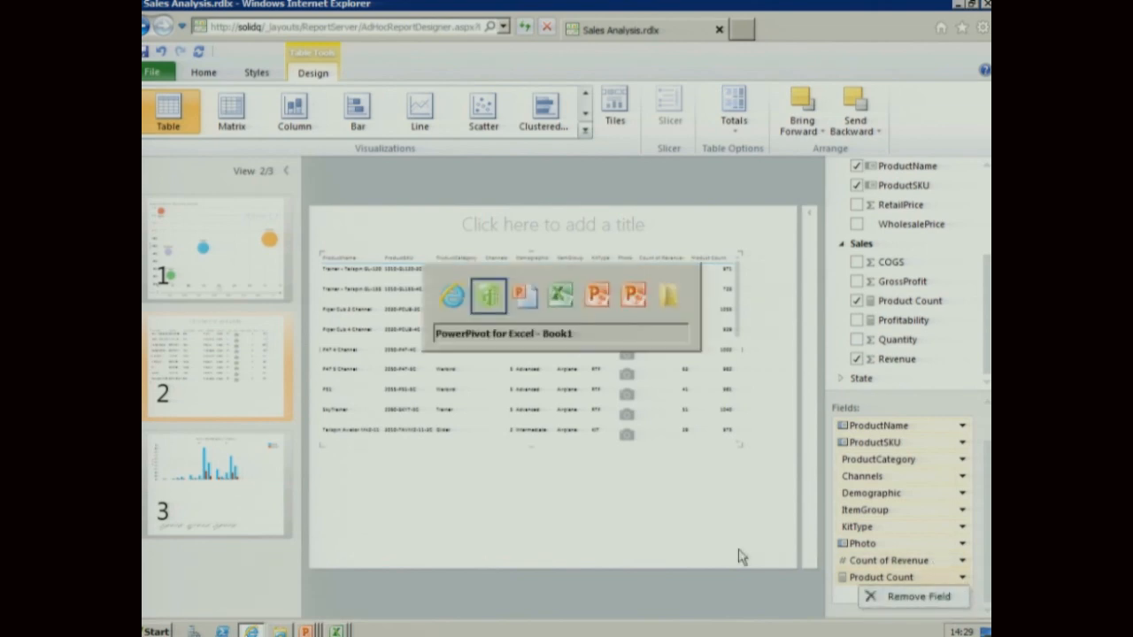
{"action": "left_click", "coordinate": [516, 434]}
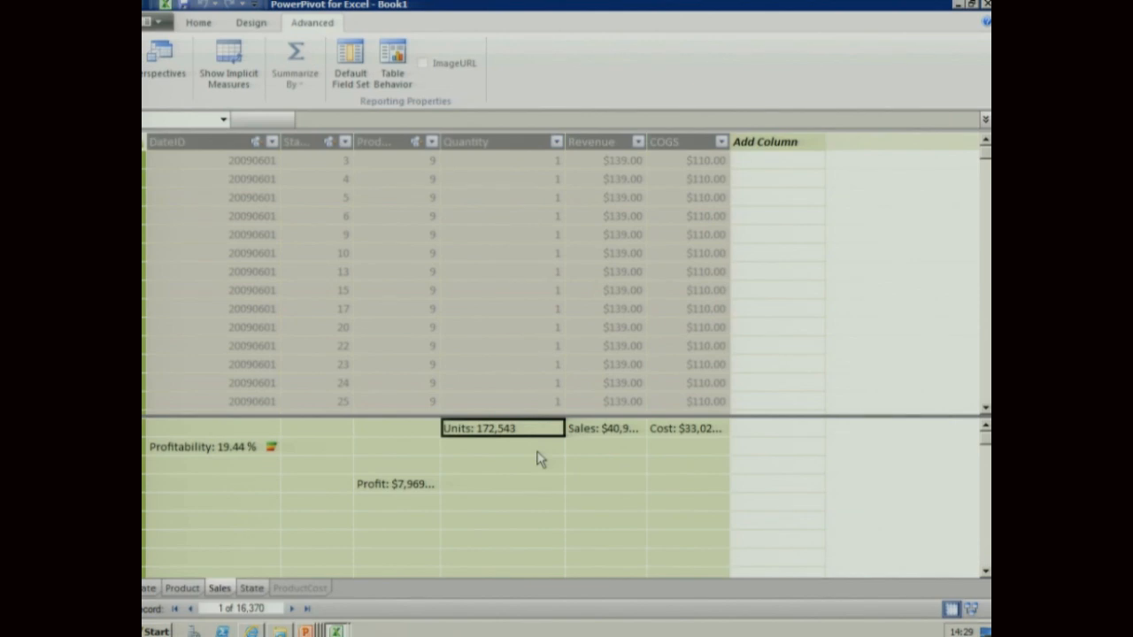
{"action": "left_click", "coordinate": [590, 141]}
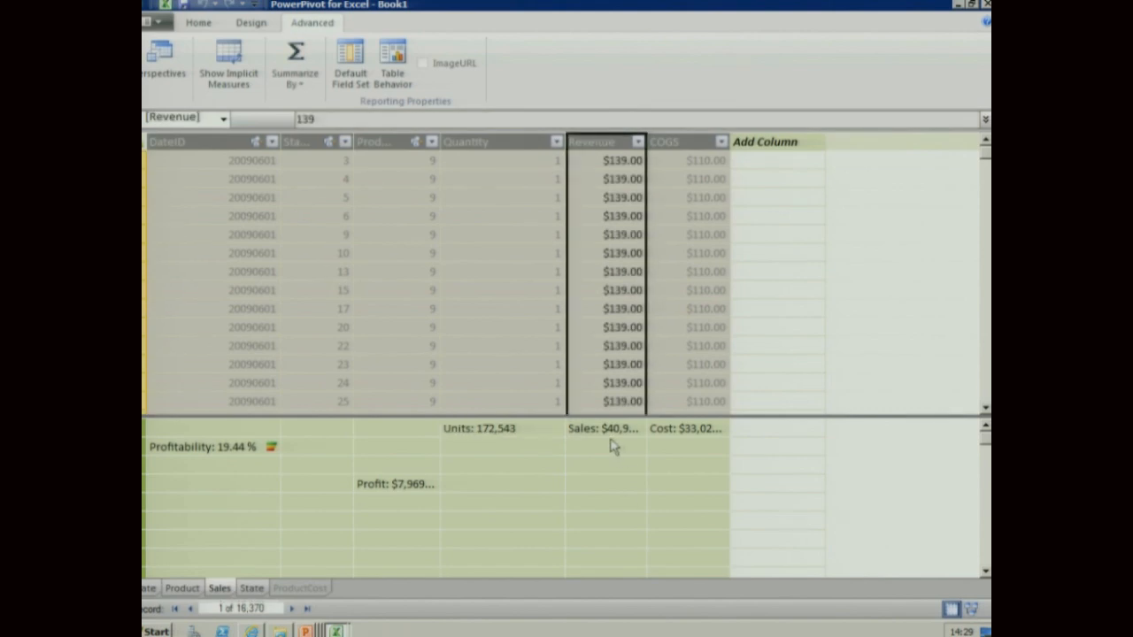
{"action": "right_click", "coordinate": [598, 154]}
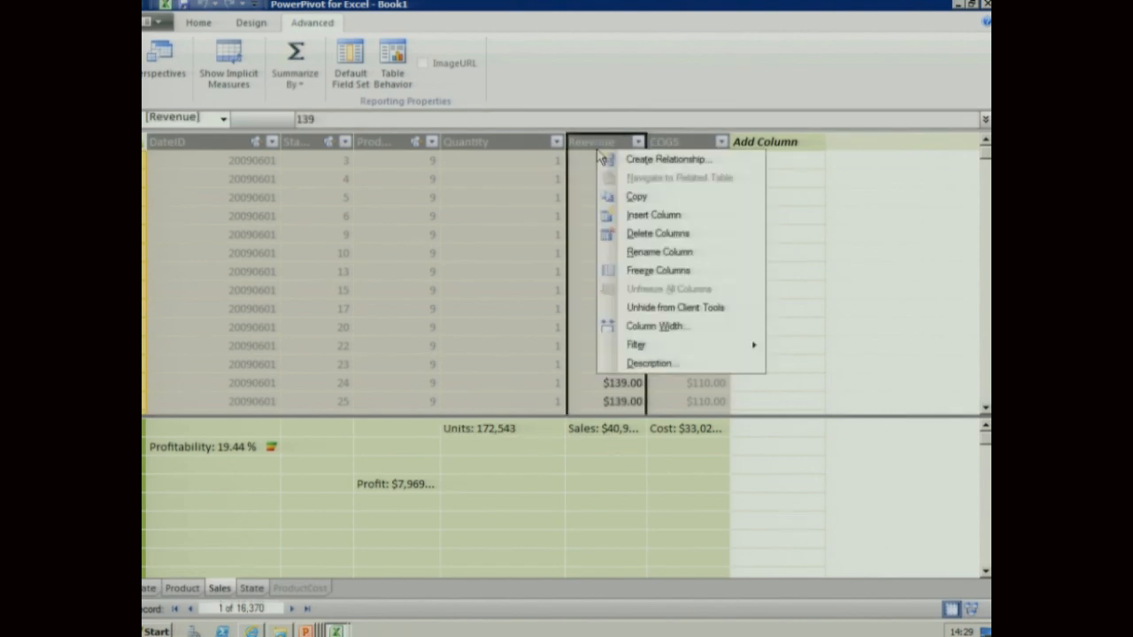
{"action": "left_click", "coordinate": [606, 431]}
{"action": "key", "text": "Delete"}
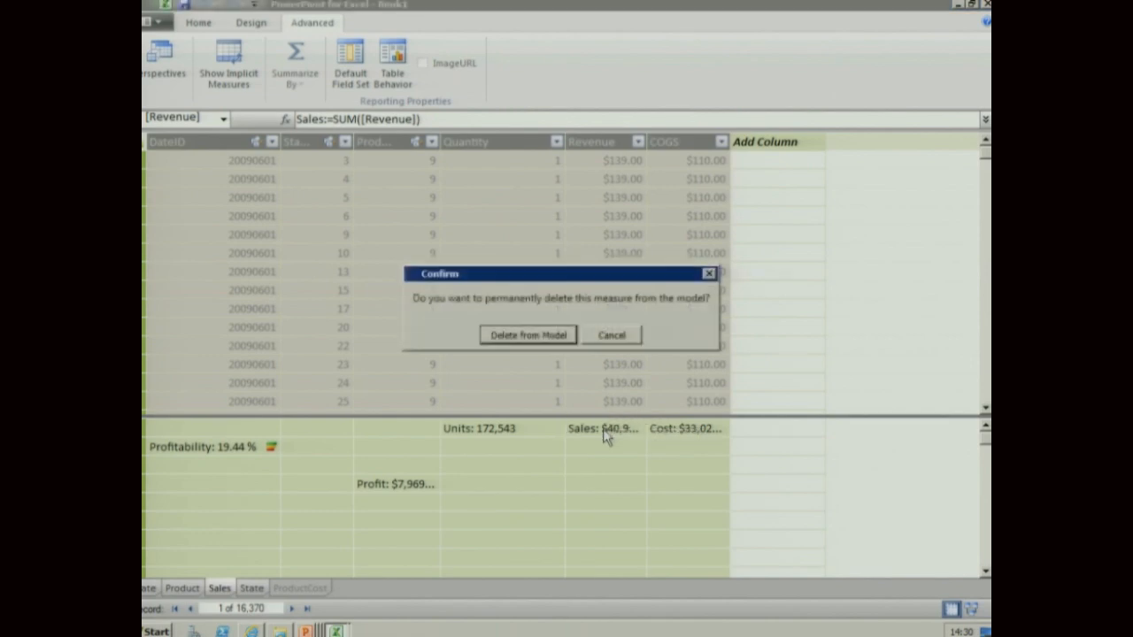
{"action": "left_click", "coordinate": [535, 333]}
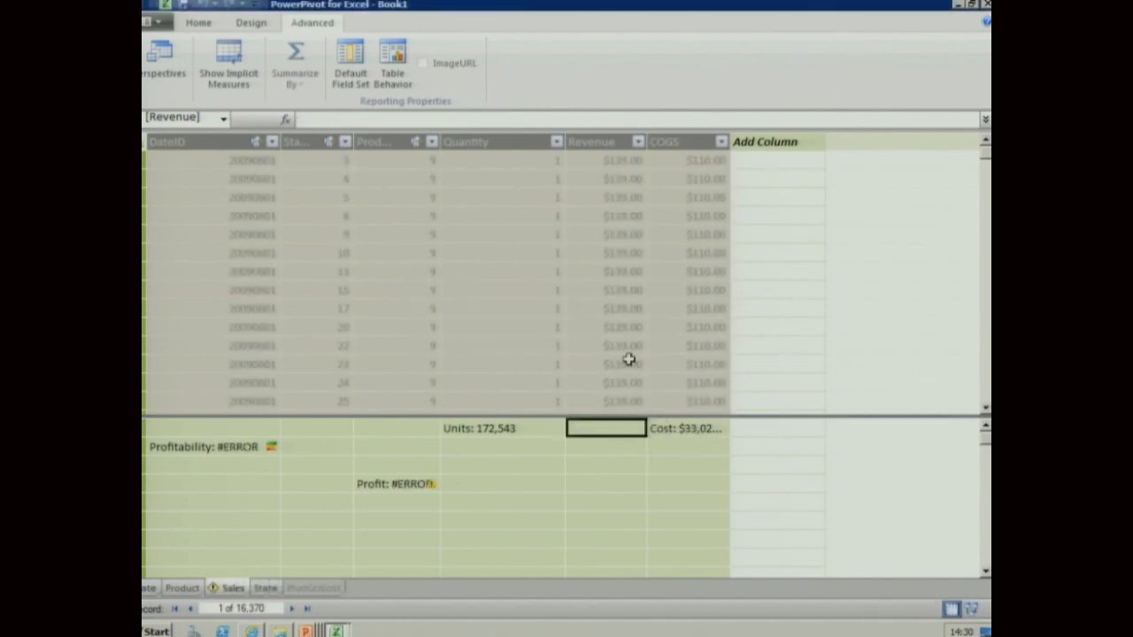
Rename the Revenue column to Sales and unhide it from client tools
{"action": "right_click", "coordinate": [610, 144]}
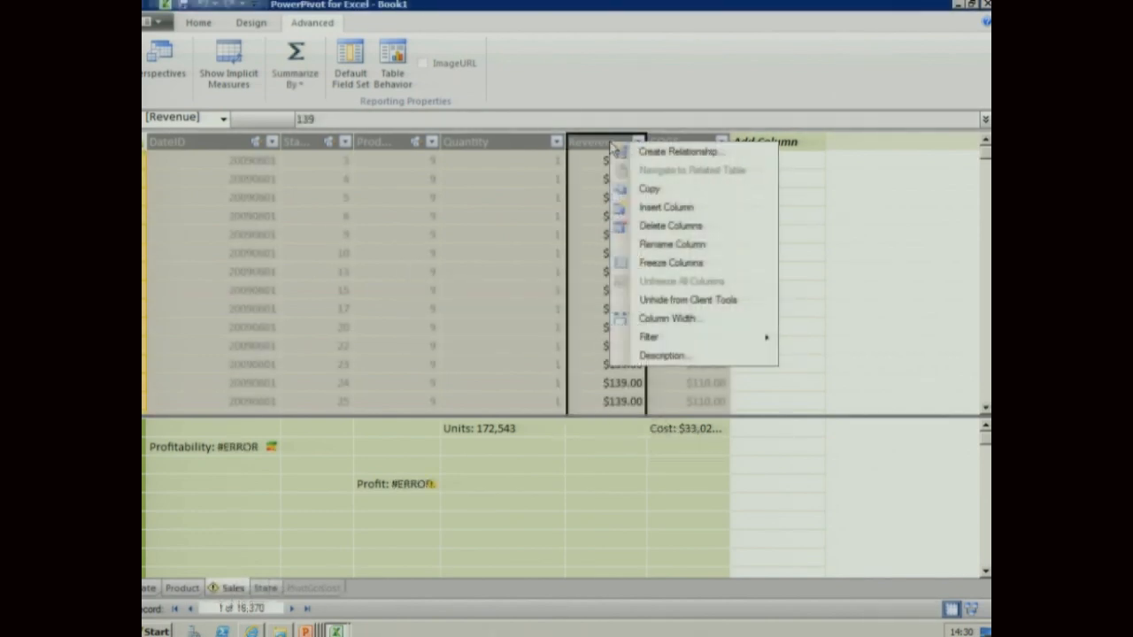
{"action": "left_click", "coordinate": [671, 245]}
{"action": "type", "text": "Sales"}
{"action": "key", "text": "Return"}
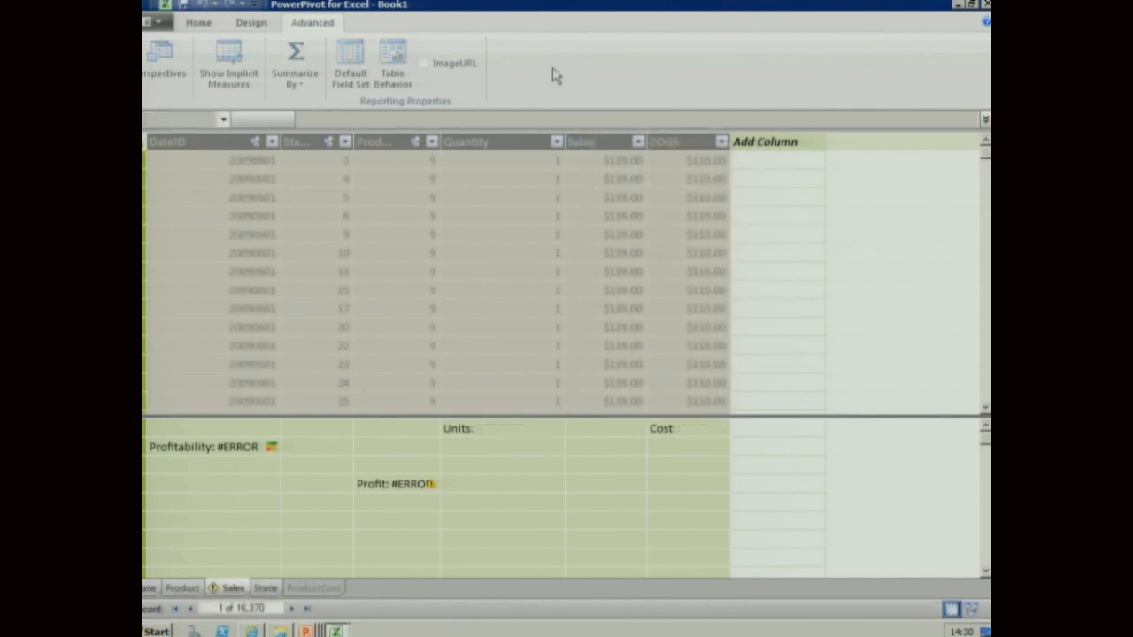
{"action": "right_click", "coordinate": [607, 141]}
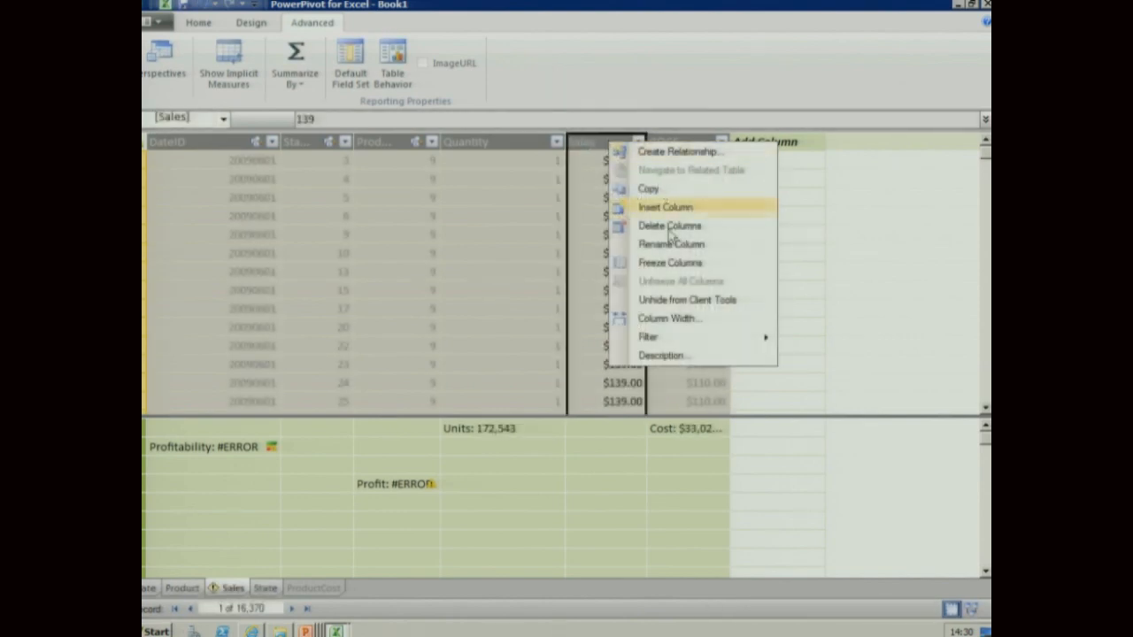
{"action": "left_click", "coordinate": [668, 299]}
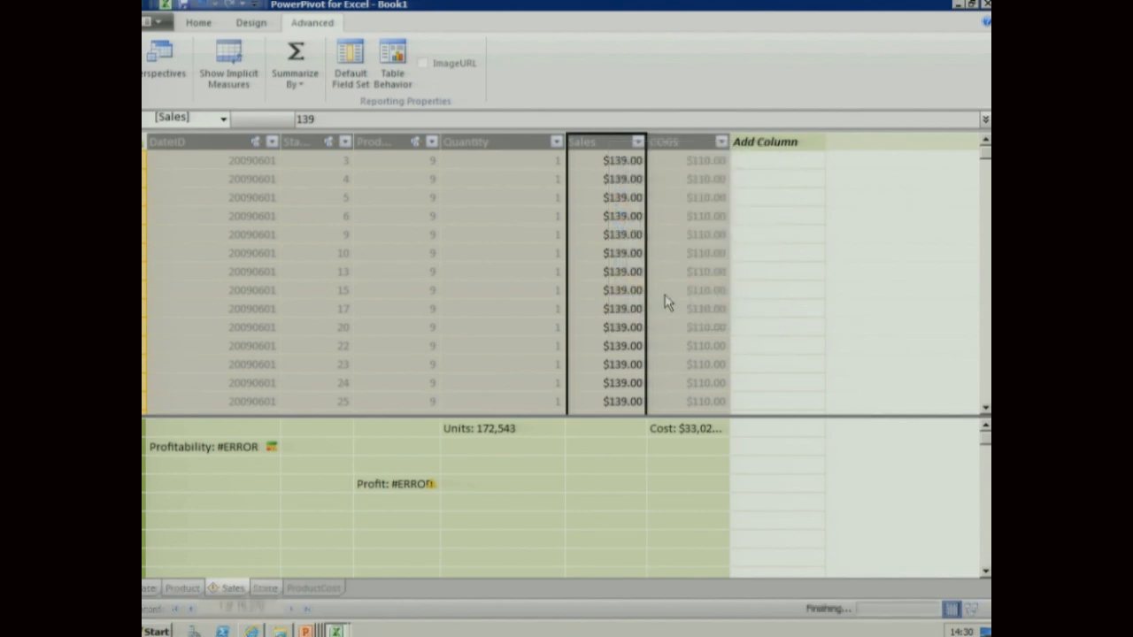
Change the Profit measure's formula to SUM([Sales])-[Cost]
{"action": "left_click", "coordinate": [389, 483]}
{"action": "left_click", "coordinate": [337, 119]}
{"action": "type", "text": "SUM([Sales]-[Cost"}
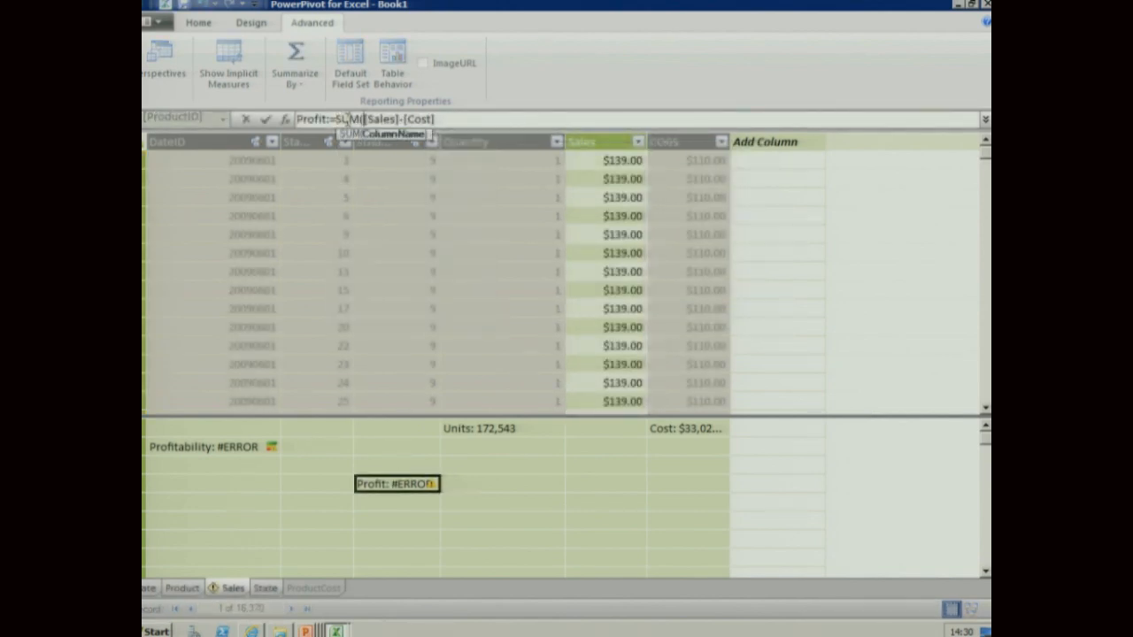
{"action": "left_click", "coordinate": [398, 119]}
{"action": "type", "text": ")"}
{"action": "key", "text": "Return"}
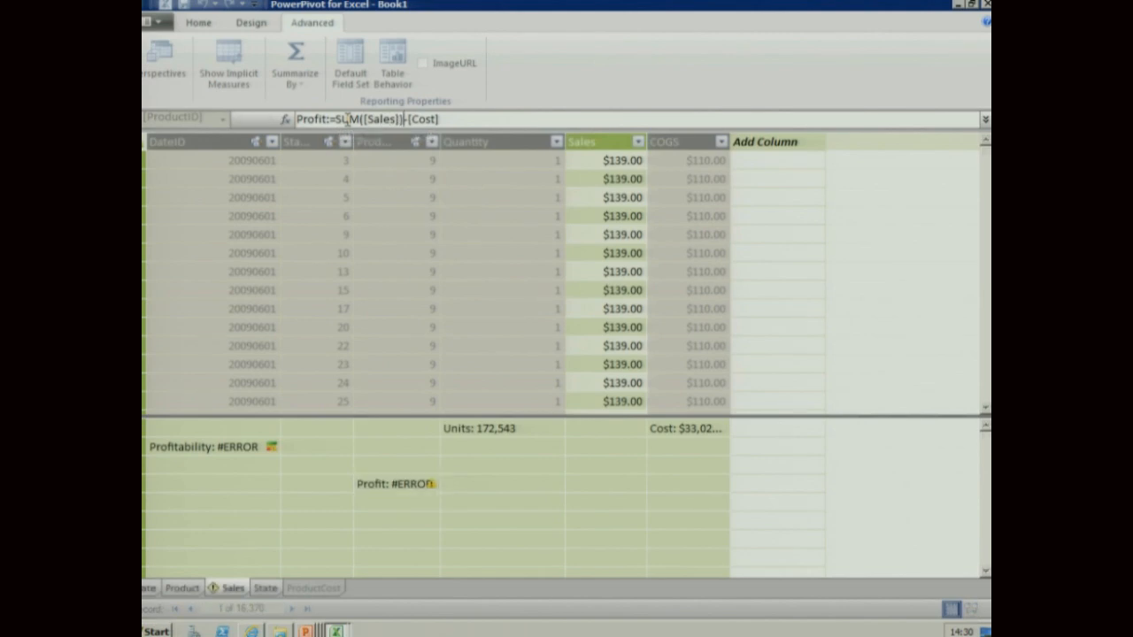
Change the Profitability measure's formula to [Profit]/SUM([Sales])
{"action": "left_click", "coordinate": [214, 454]}
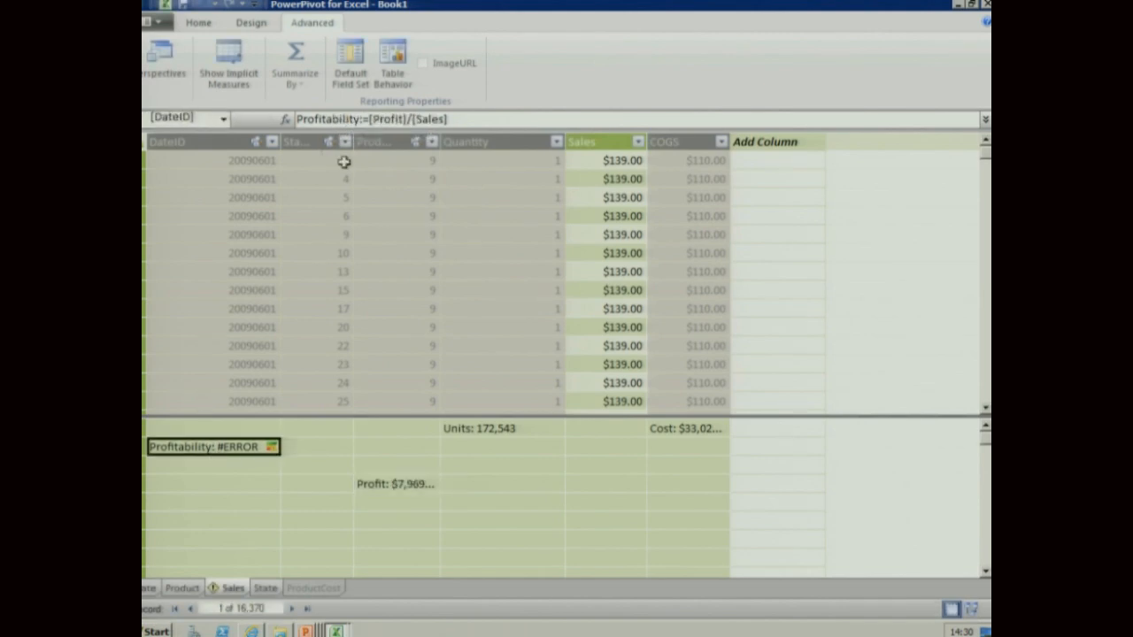
{"action": "left_click", "coordinate": [411, 118]}
{"action": "type", "text": "SUM("}
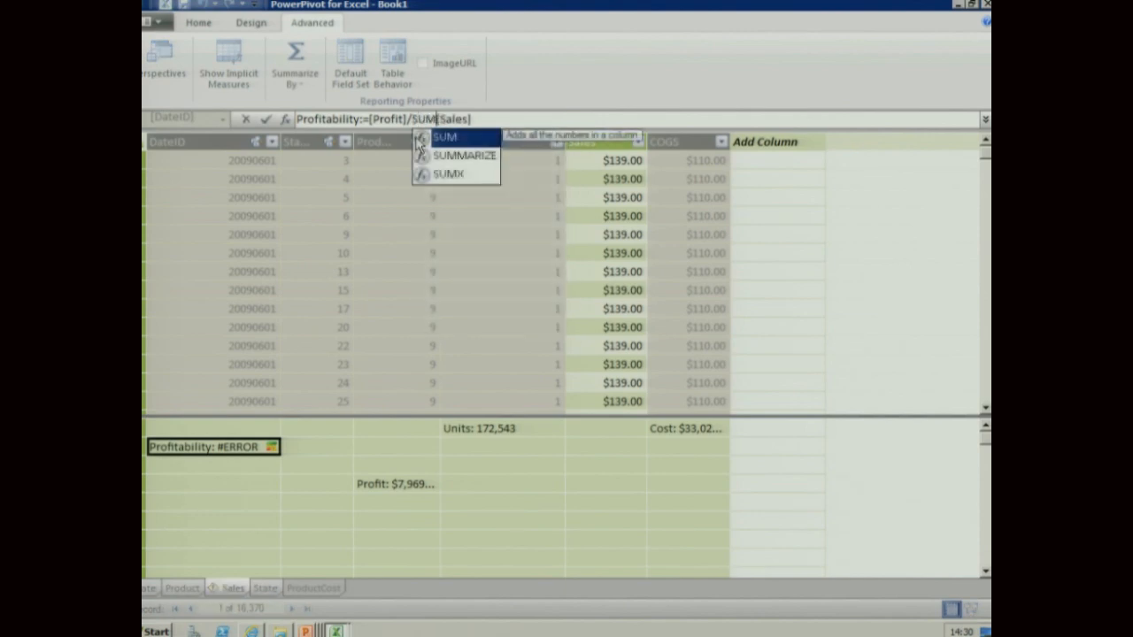
{"action": "key", "text": "End"}
{"action": "type", "text": ")"}
{"action": "key", "text": "Return"}
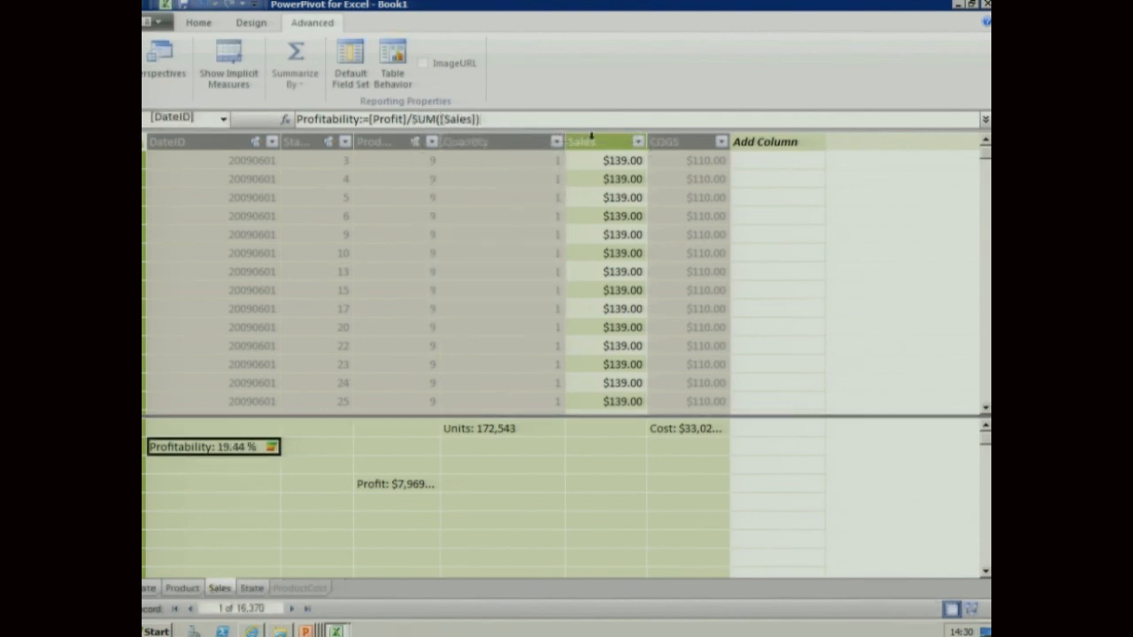
Examine the Sales column's data type choices and its Summarize By options
{"action": "left_click", "coordinate": [602, 142]}
{"action": "left_click", "coordinate": [200, 22]}
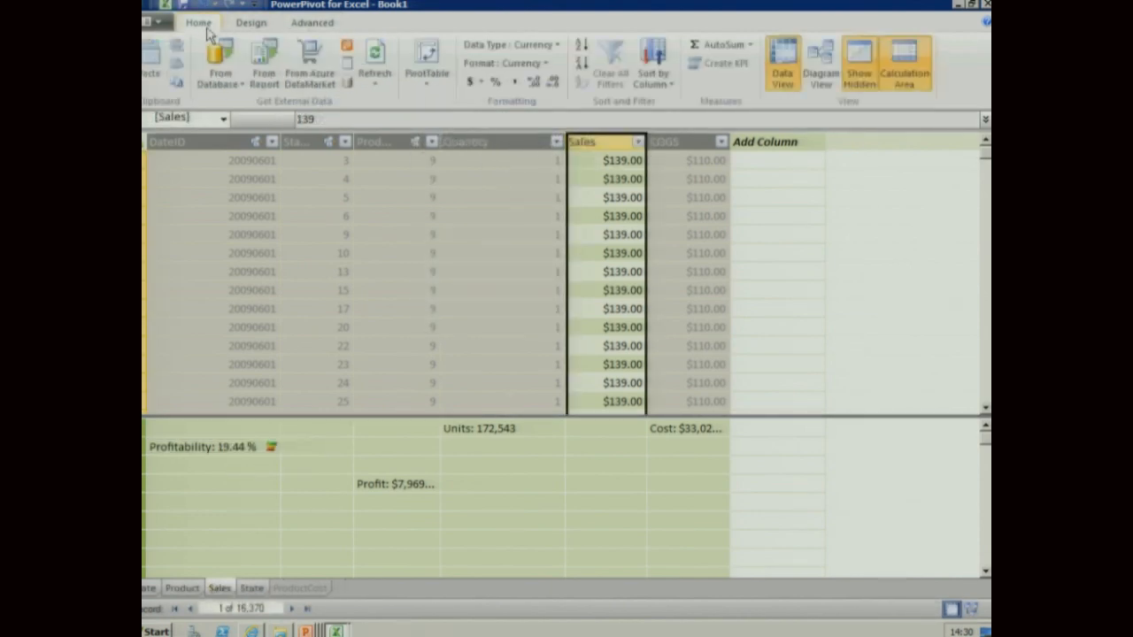
{"action": "left_click", "coordinate": [555, 49]}
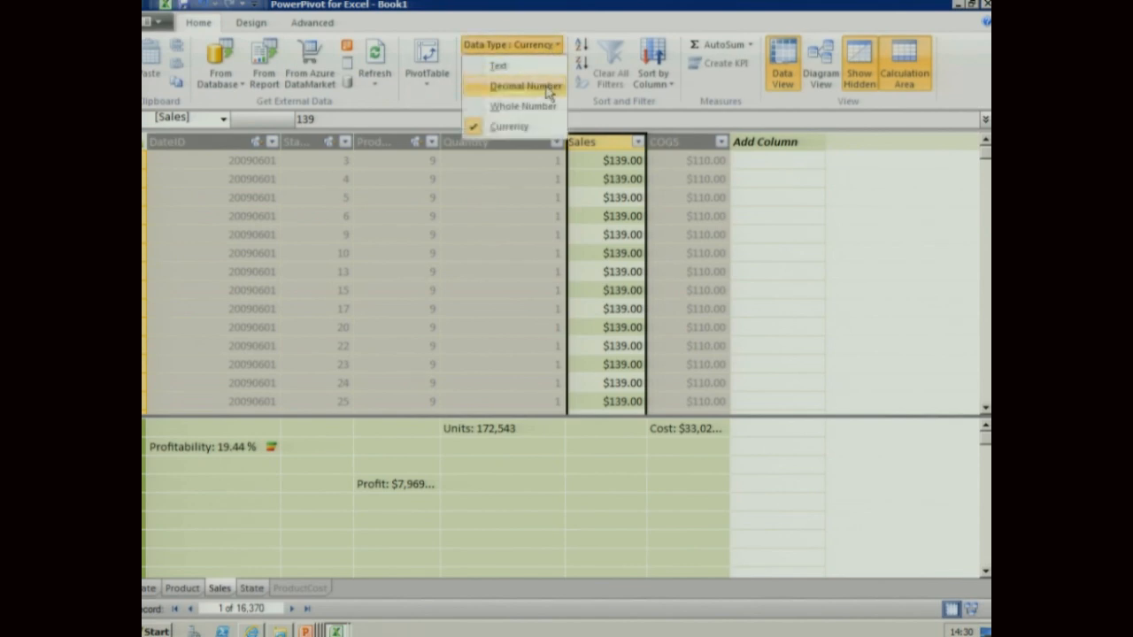
{"action": "left_click", "coordinate": [257, 23]}
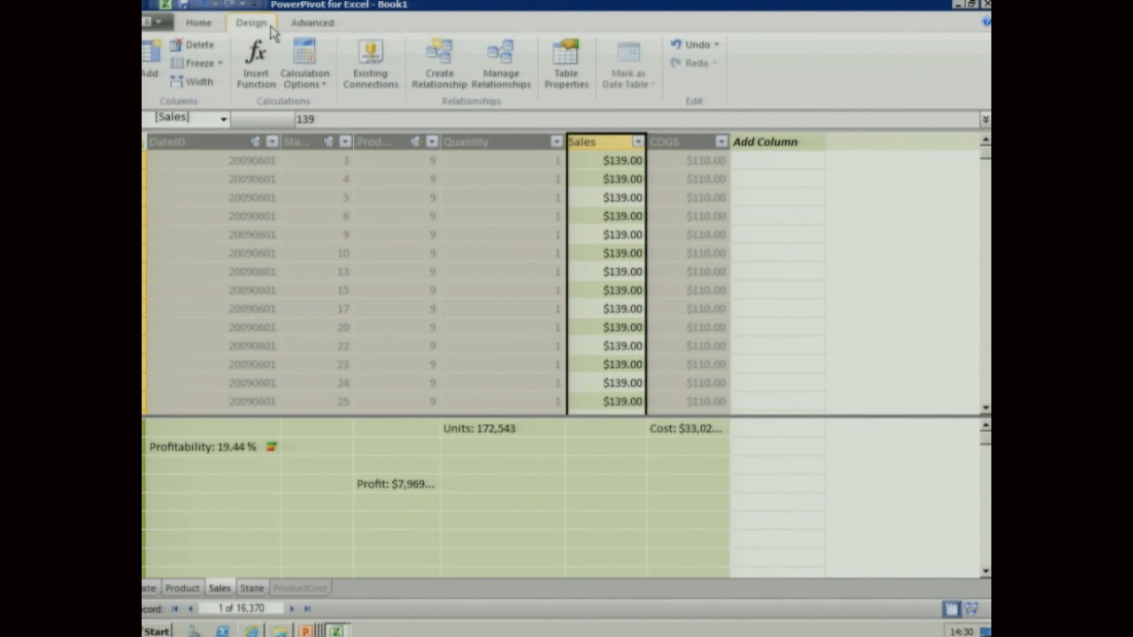
{"action": "left_click", "coordinate": [312, 23]}
{"action": "left_click", "coordinate": [299, 80]}
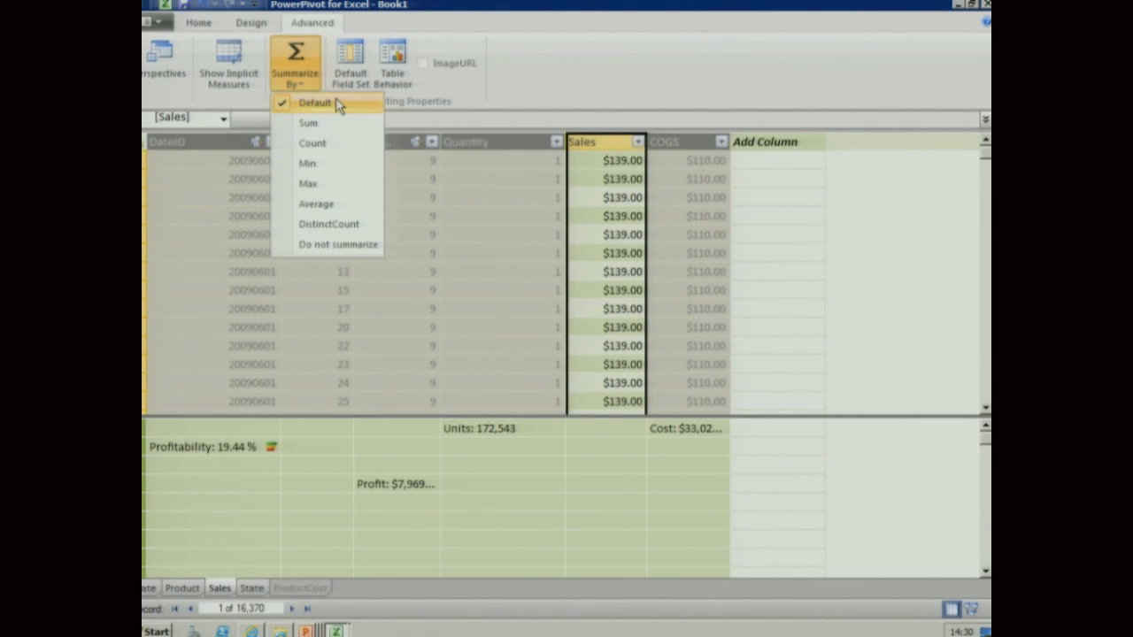
Check the Quantity column's data type and set its default summarization to Sum
{"action": "left_click", "coordinate": [472, 144]}
{"action": "left_click", "coordinate": [472, 143]}
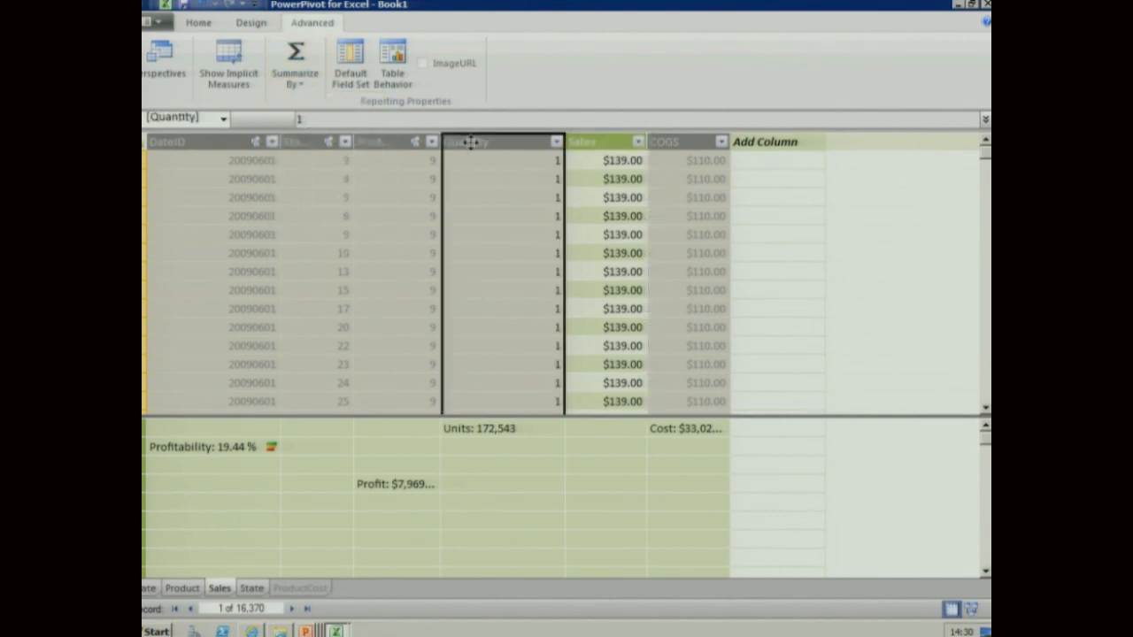
{"action": "left_click", "coordinate": [232, 25]}
{"action": "left_click", "coordinate": [198, 25]}
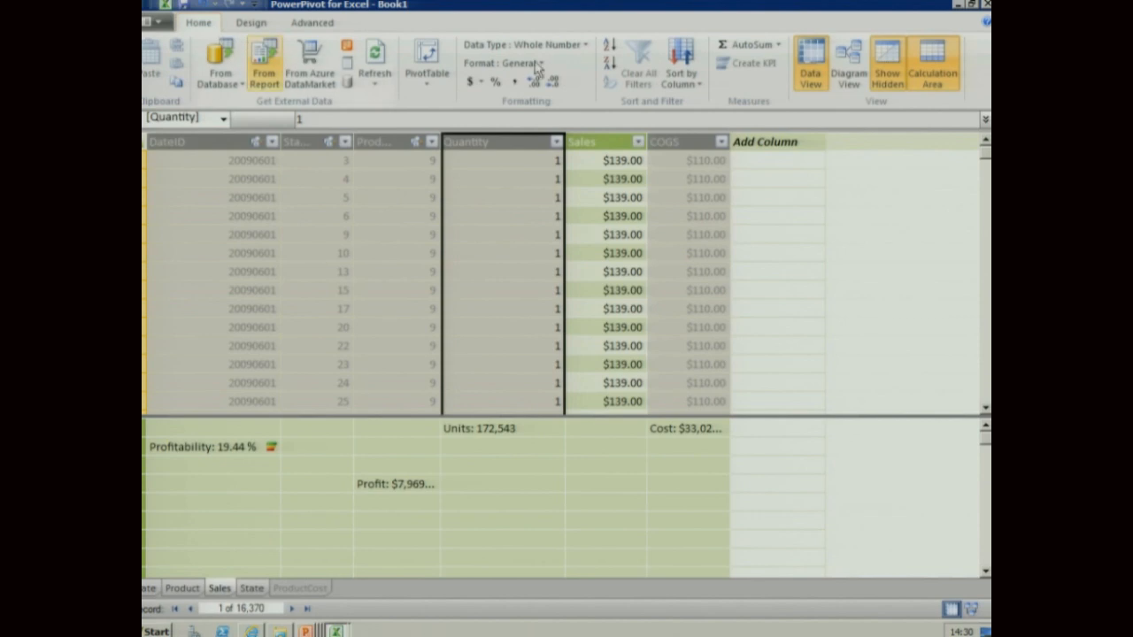
{"action": "left_click", "coordinate": [256, 23]}
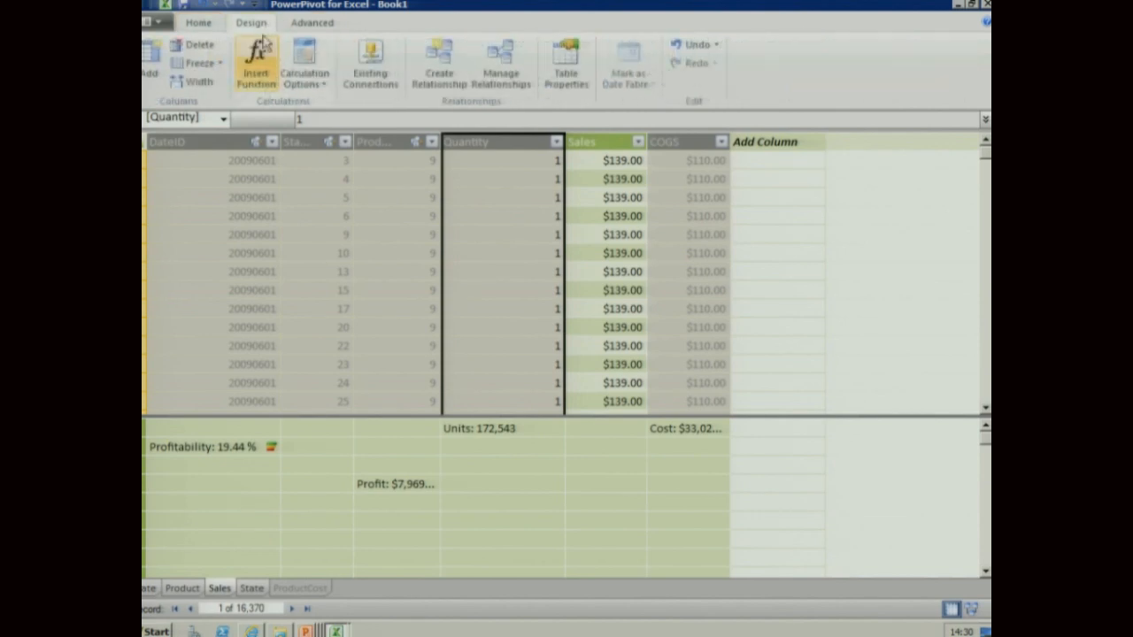
{"action": "left_click", "coordinate": [307, 24]}
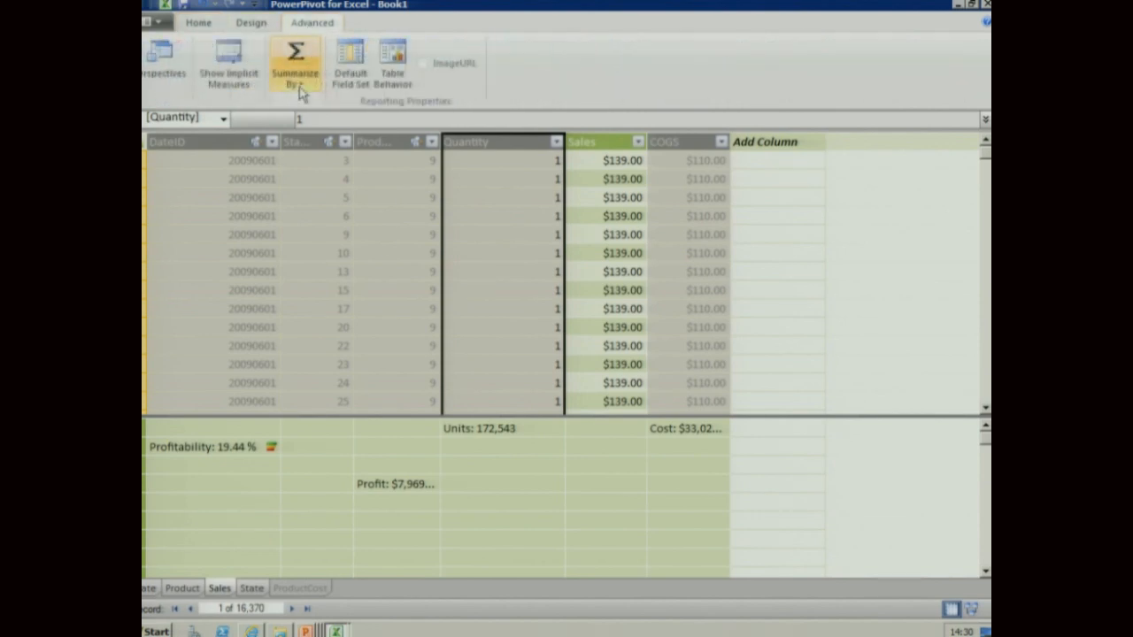
{"action": "left_click", "coordinate": [299, 90]}
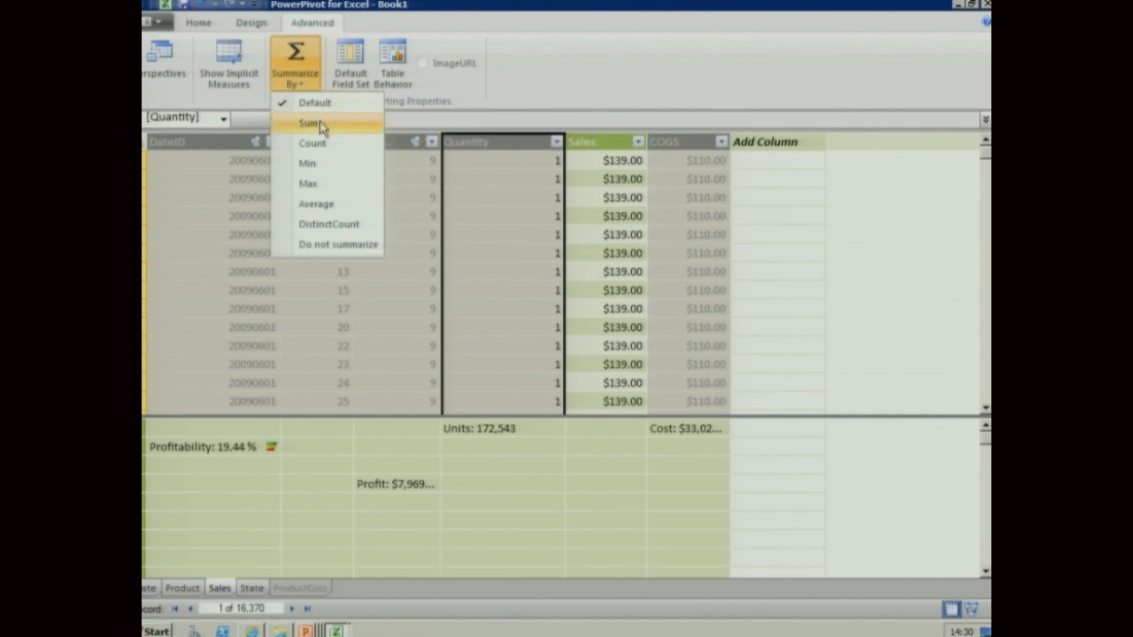
{"action": "left_click", "coordinate": [320, 122]}
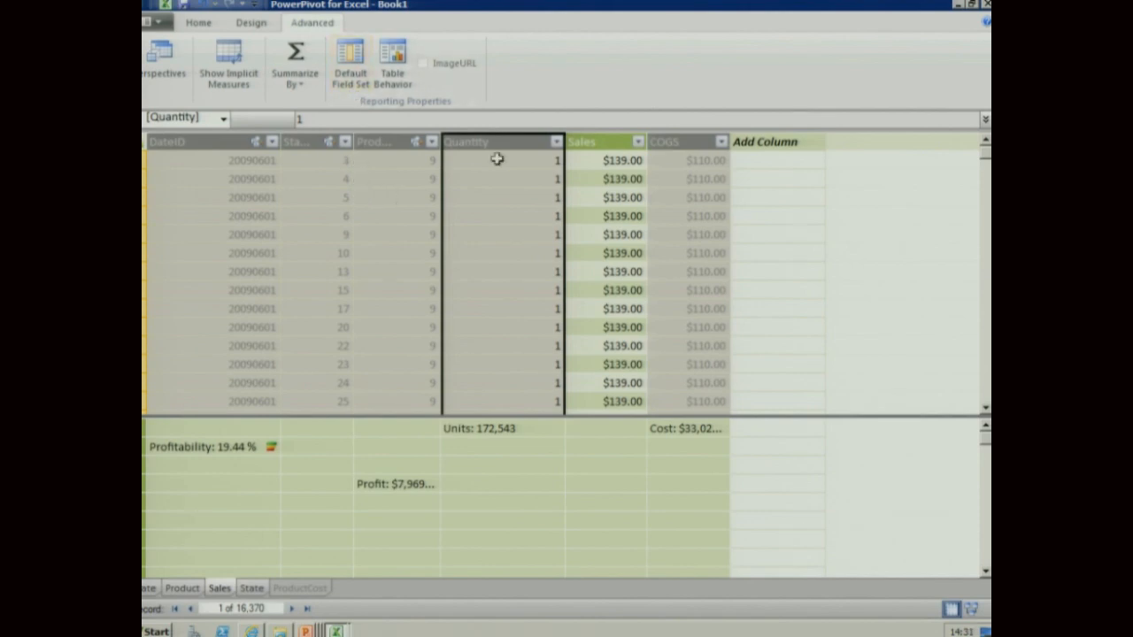
Select the Sales column, switch to the PowerPoint presentation and advance to the Resources slide
{"action": "left_click", "coordinate": [587, 141]}
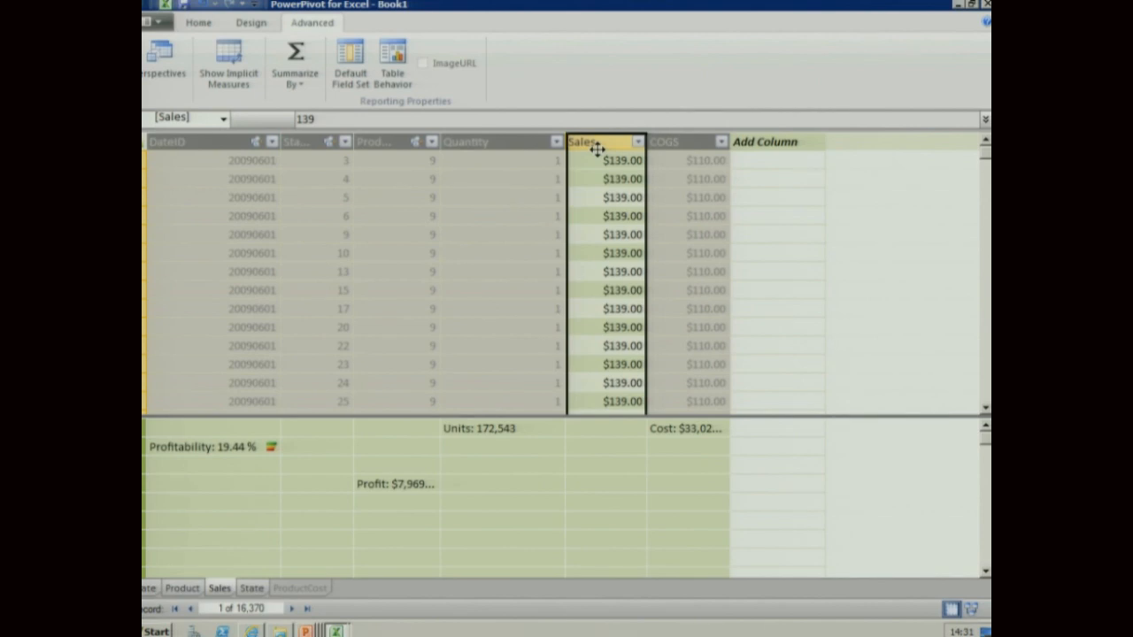
{"action": "key", "text": "alt+Tab"}
{"action": "key", "text": "alt+Tab"}
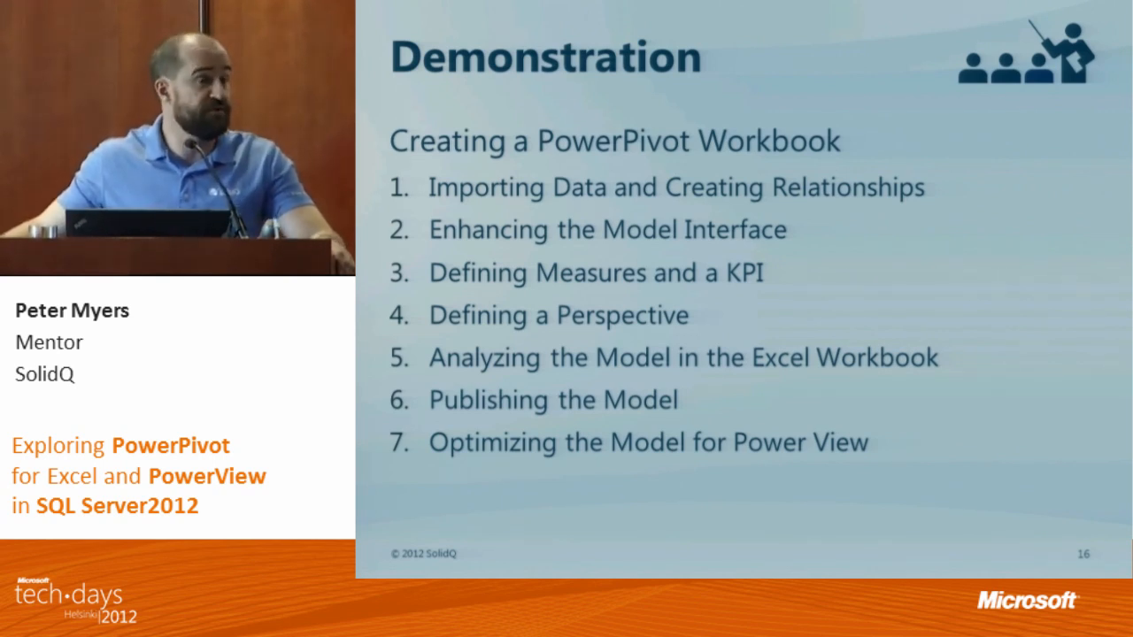
{"action": "key", "text": "Right"}
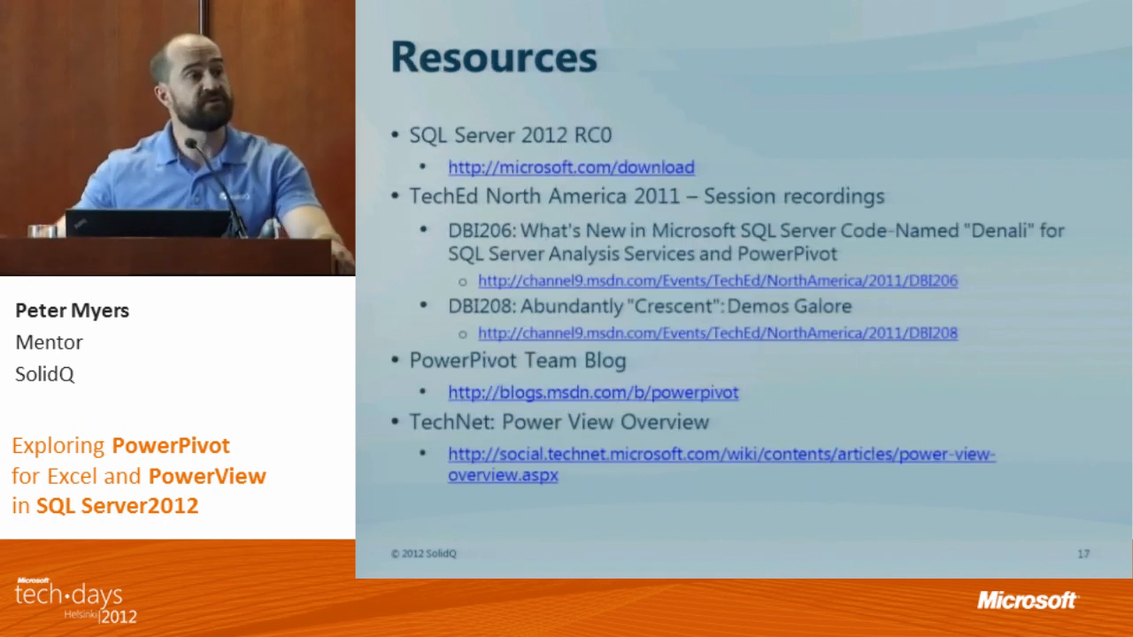